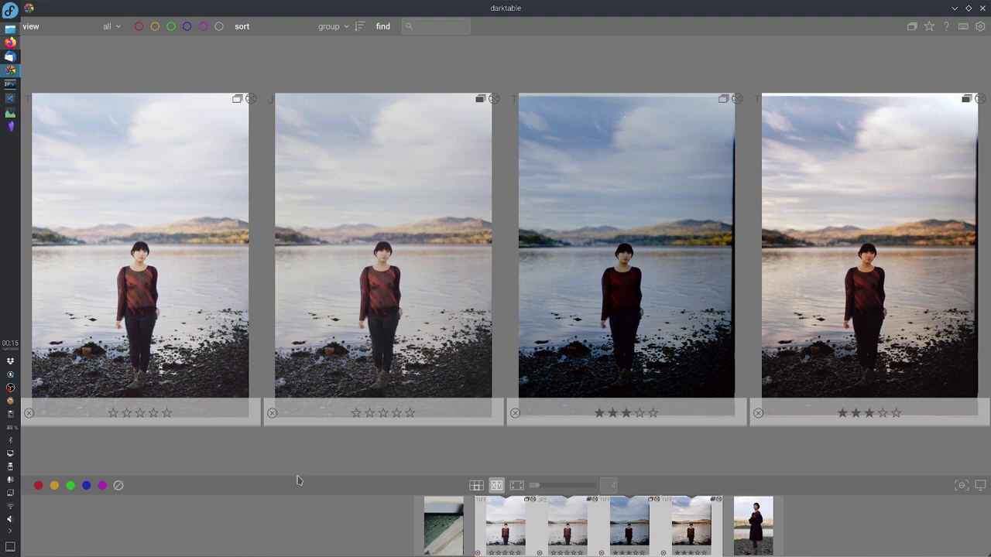
Add the portrait in the dark coat to the culling comparison and remove it again
left_click(753, 536, "ctrl")
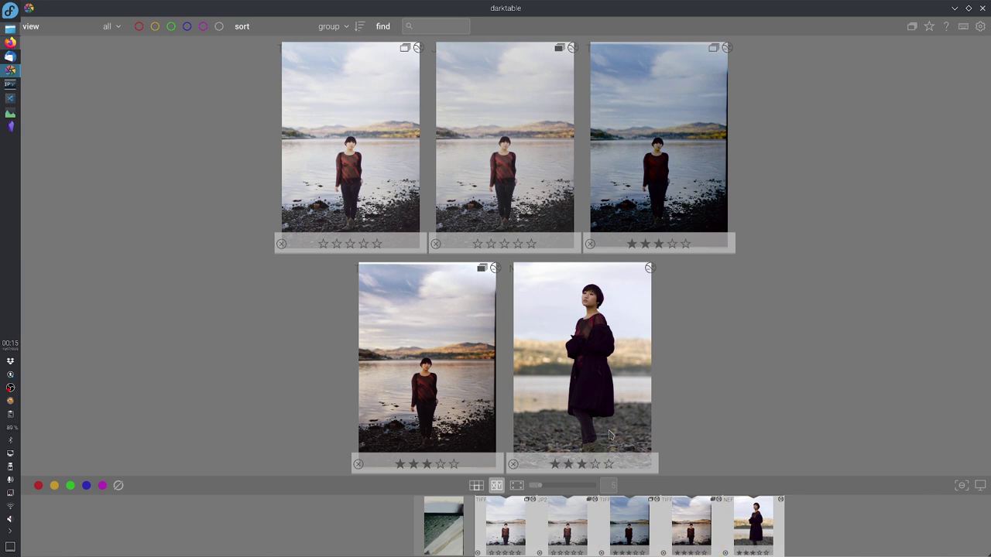
left_click(749, 534, "ctrl")
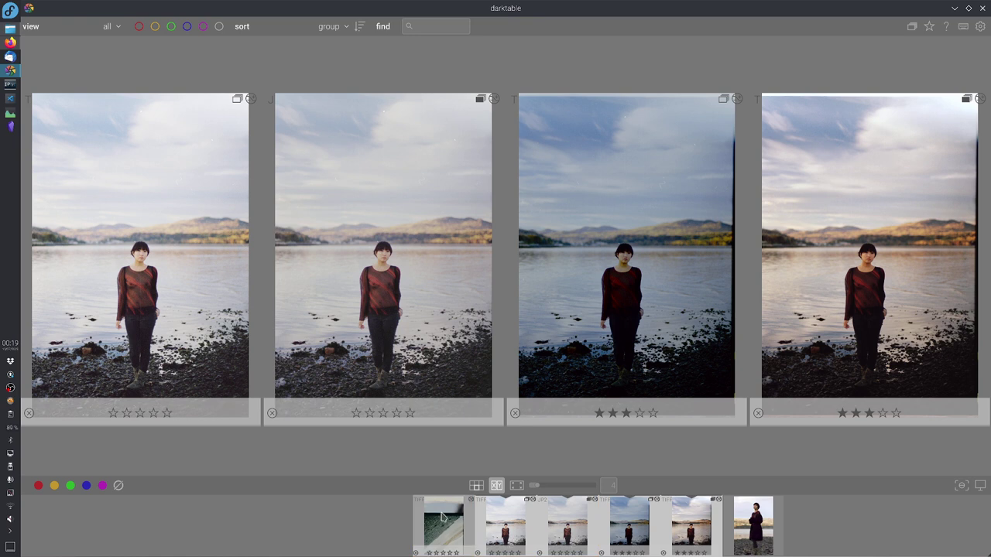
Open the JP2 version of the lakeside photo in the darkroom with its snapshot displayed, and check the color calibration module
double_click(338, 354)
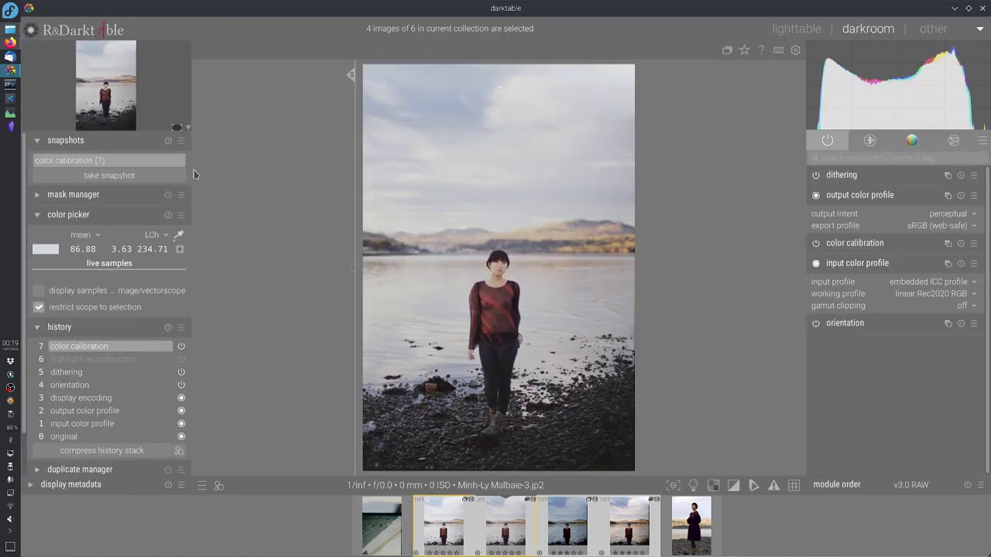
left_click(176, 168)
left_click(848, 244)
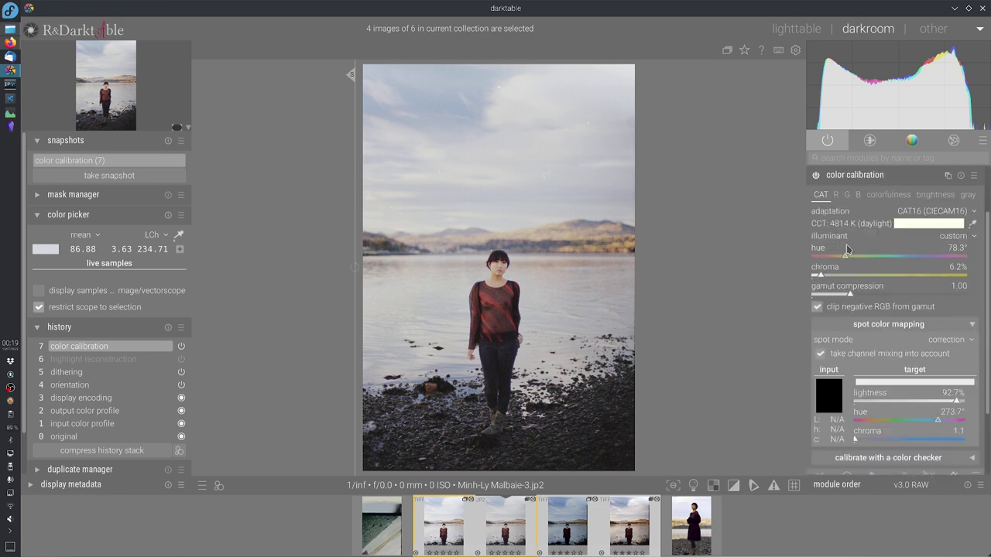
left_click(818, 176)
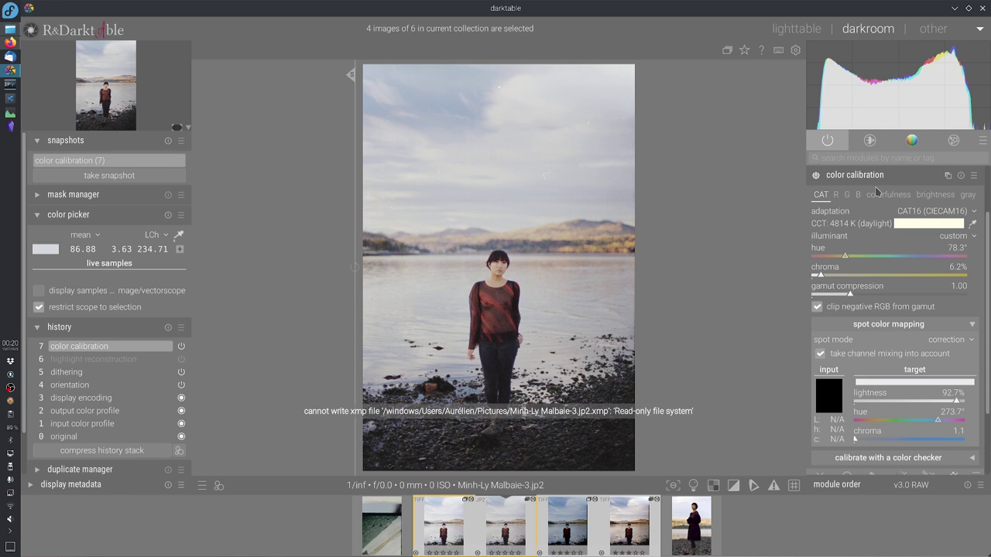
Move the snapshot split line across the JP2 photo and open the TIFF version in the darkroom
left_click_drag(356, 310, 660, 340)
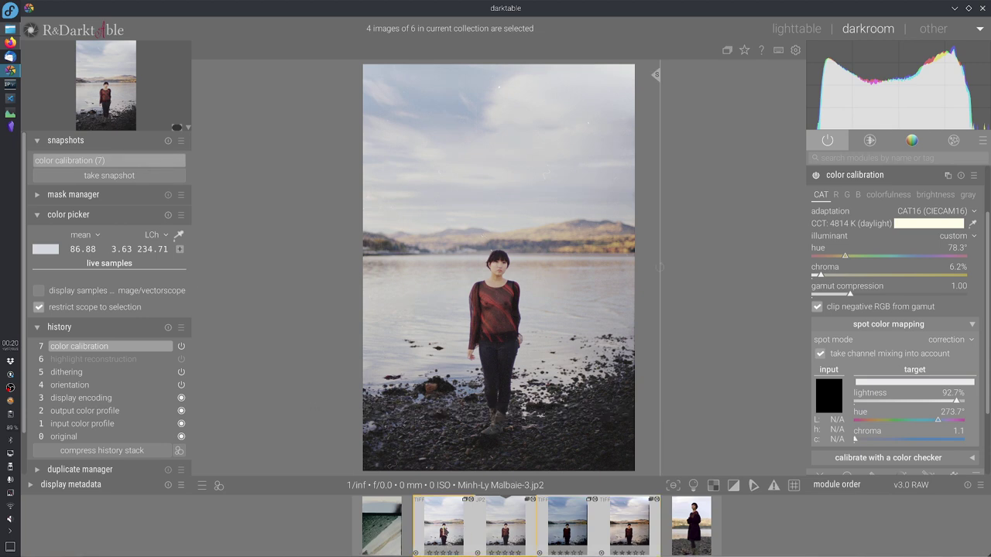
left_click(444, 531)
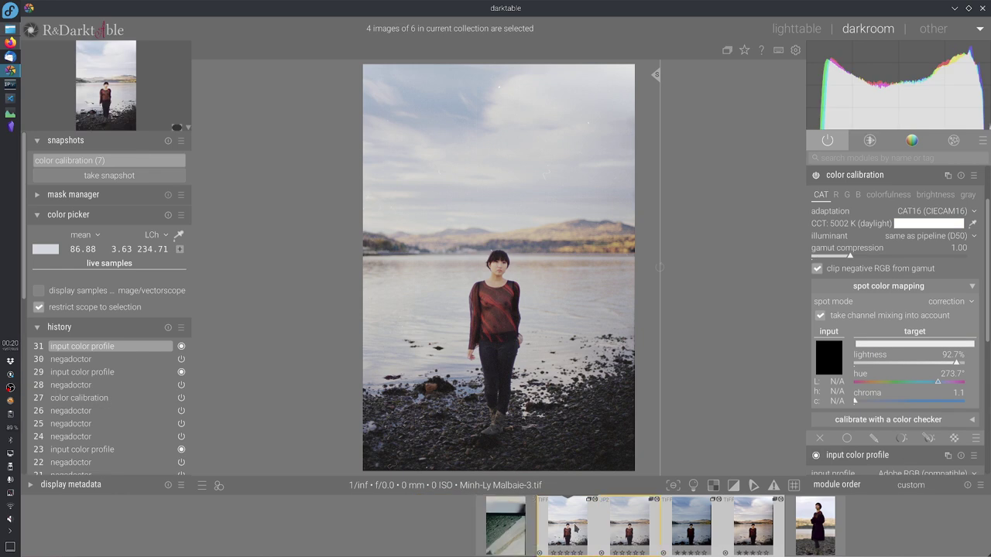
Collapse color calibration and switch negadoctor off and back on to view the uninverted film scan
left_click(883, 175)
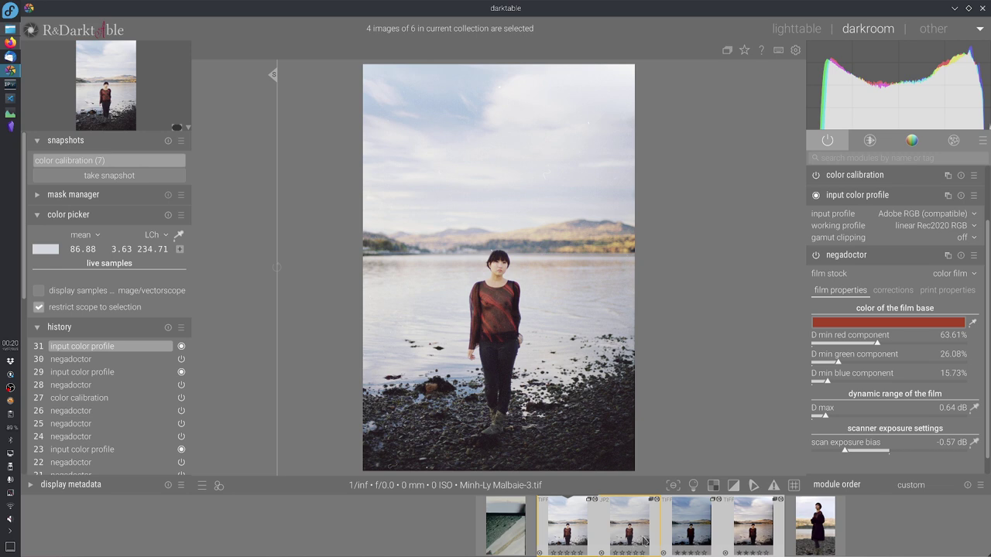
left_click(816, 254)
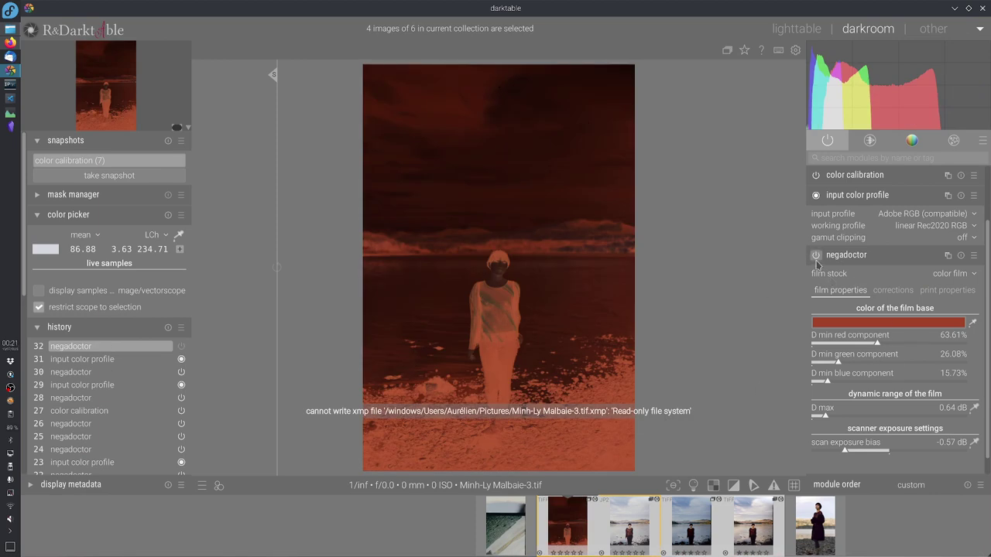
left_click(816, 256)
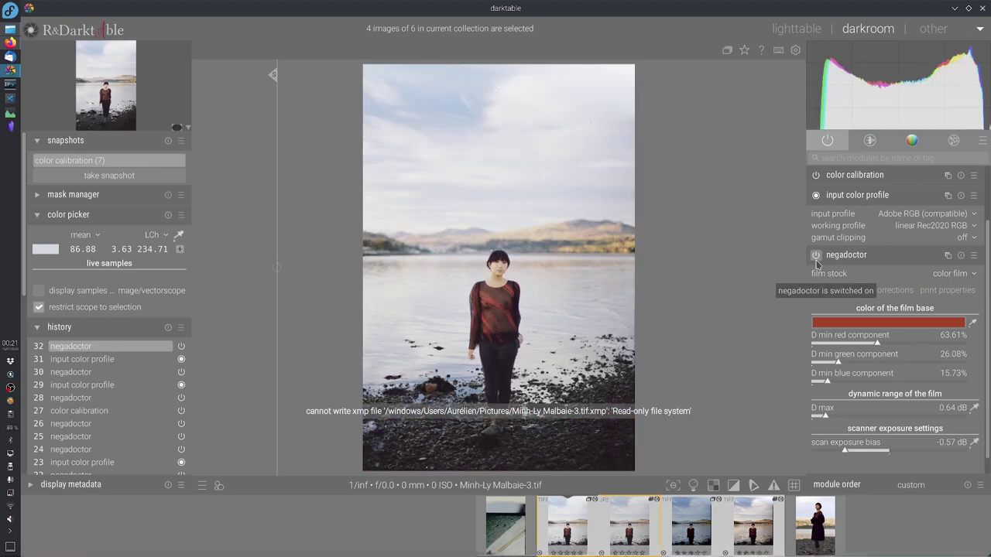
left_click(885, 255)
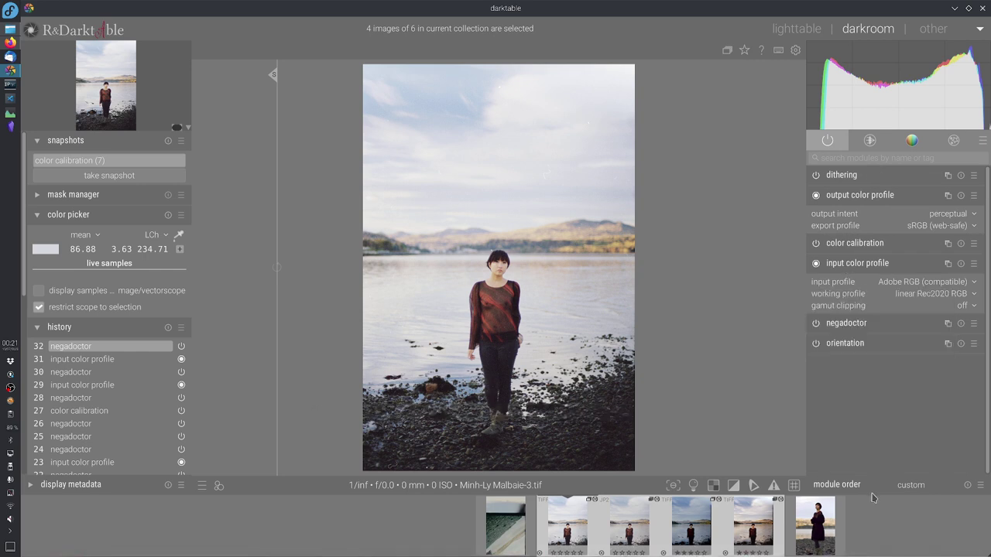
Check the input profile of the TIFF and compare the image with the JP2 snapshot by moving the split line
left_click(919, 284)
left_click(911, 282)
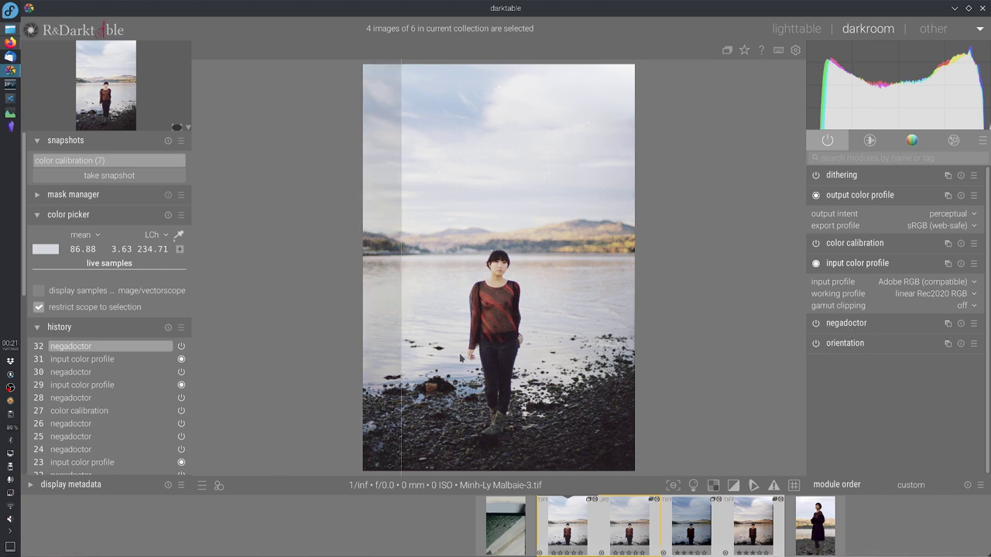
left_click_drag(589, 359, 504, 389)
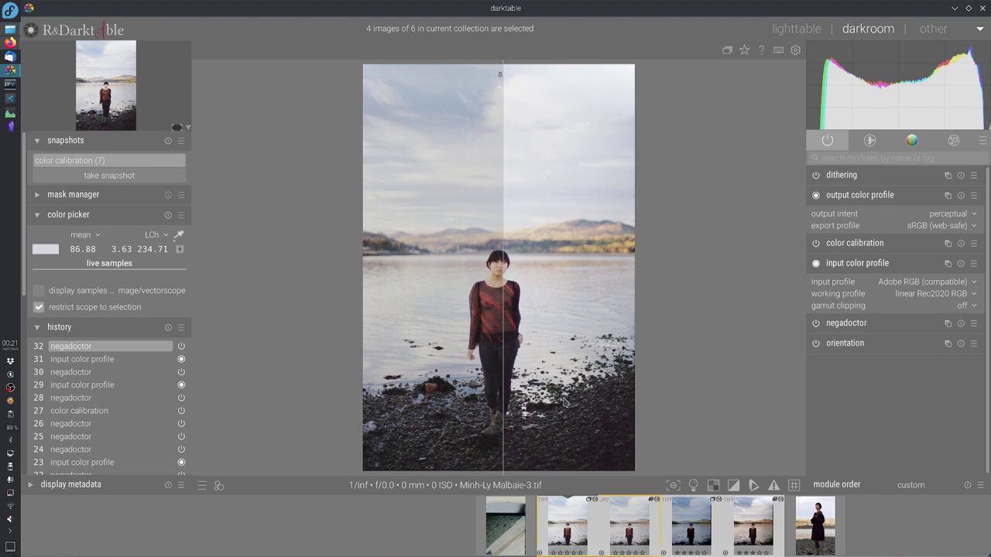
left_click_drag(565, 403, 409, 426)
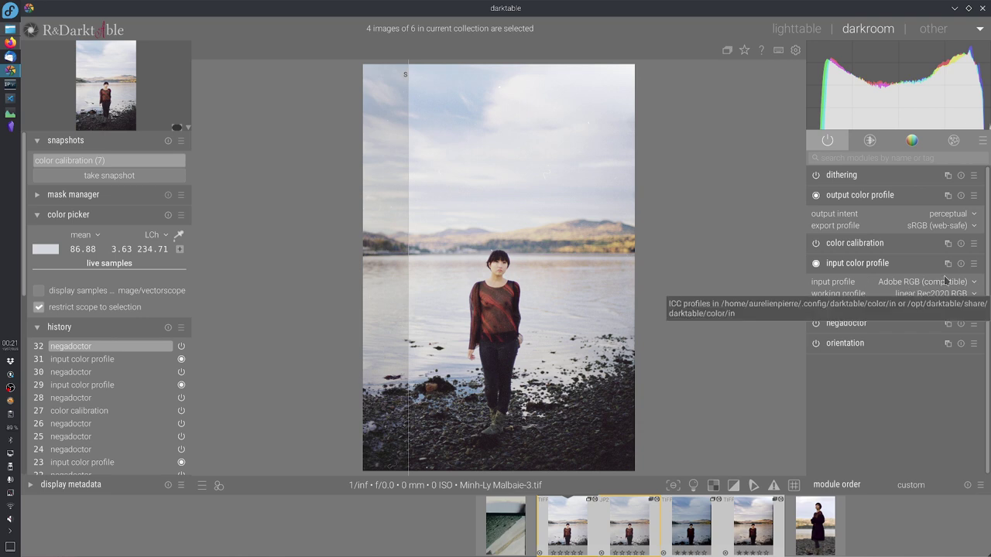
Examine the list of available input profiles in the input color profile module
left_click(911, 267)
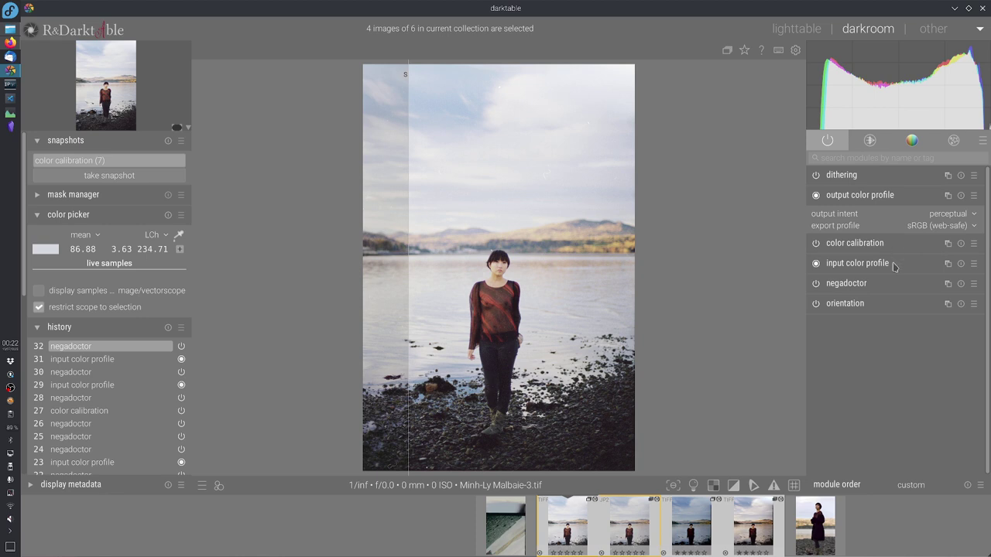
left_click(881, 265)
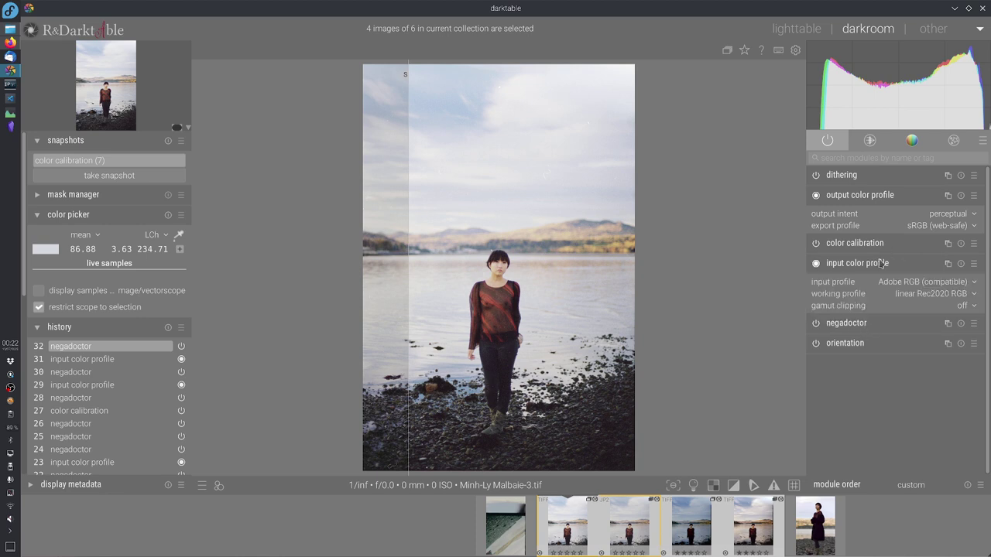
left_click(925, 284)
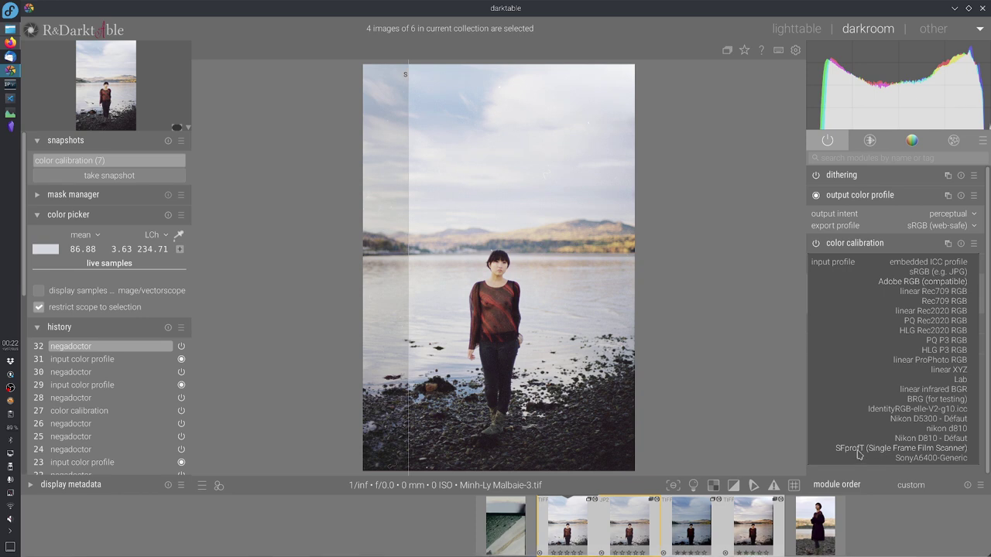
left_click(898, 247)
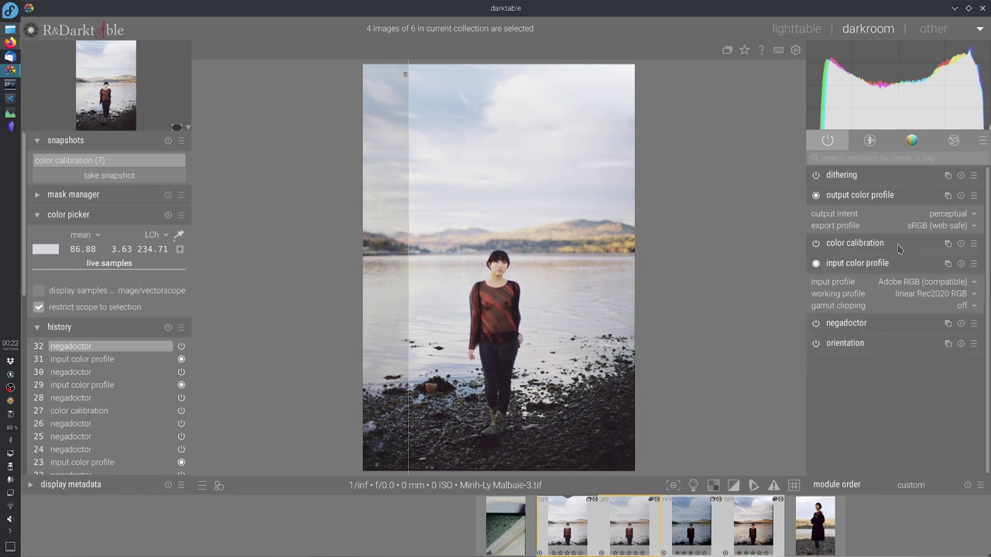
Expand negadoctor's film properties and compare the JP2 snapshot with the TIFF by sweeping the split line across the whole photo
left_click(857, 329)
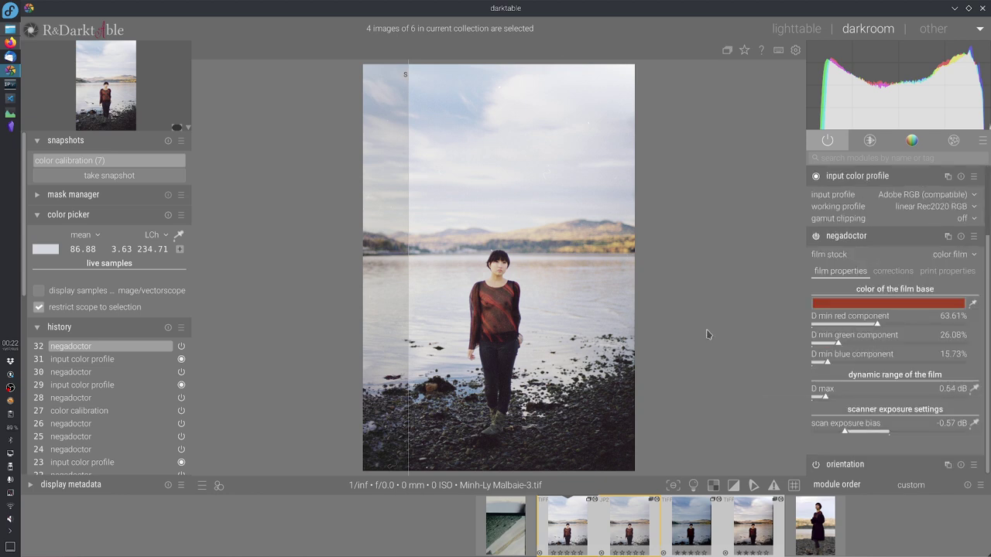
left_click_drag(570, 342, 457, 388)
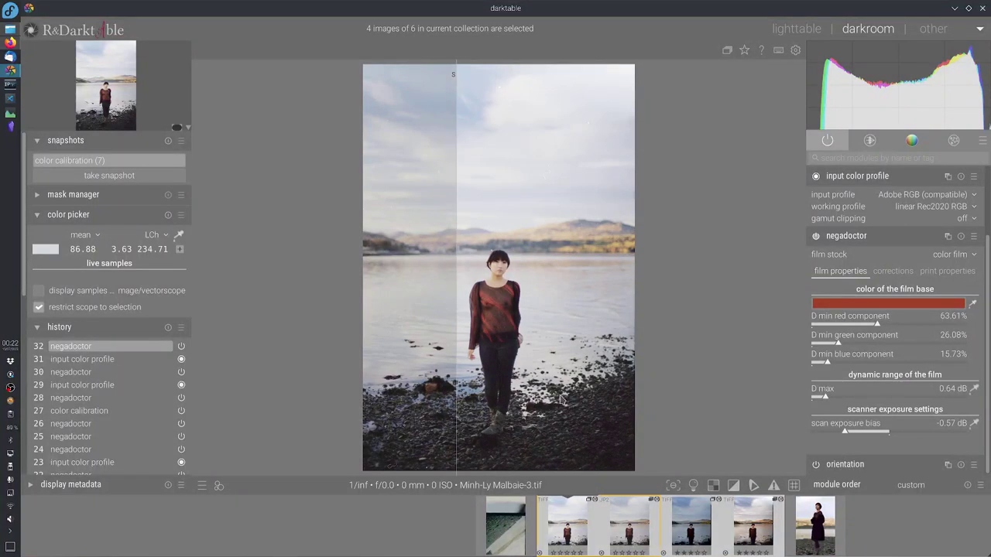
left_click_drag(563, 398, 481, 387)
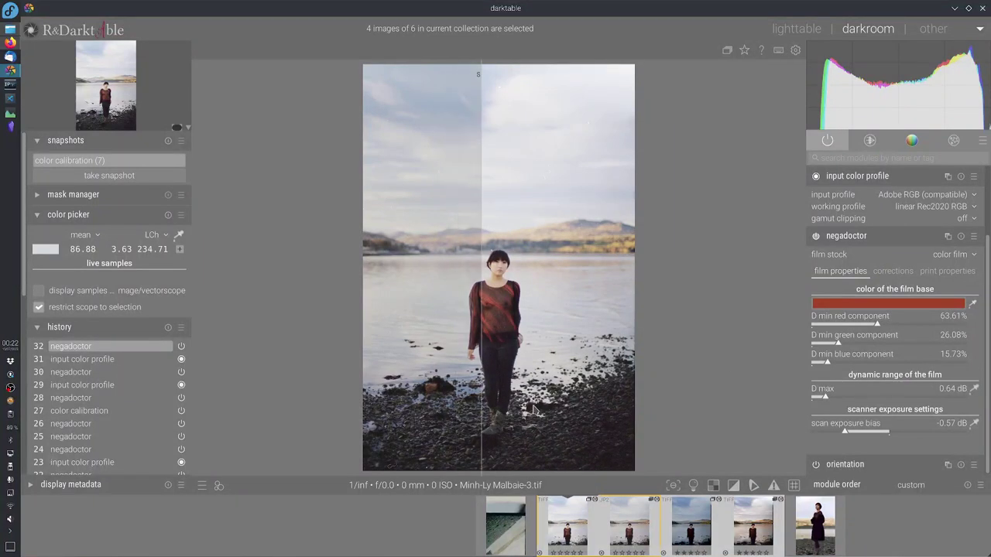
left_click_drag(491, 427, 492, 453)
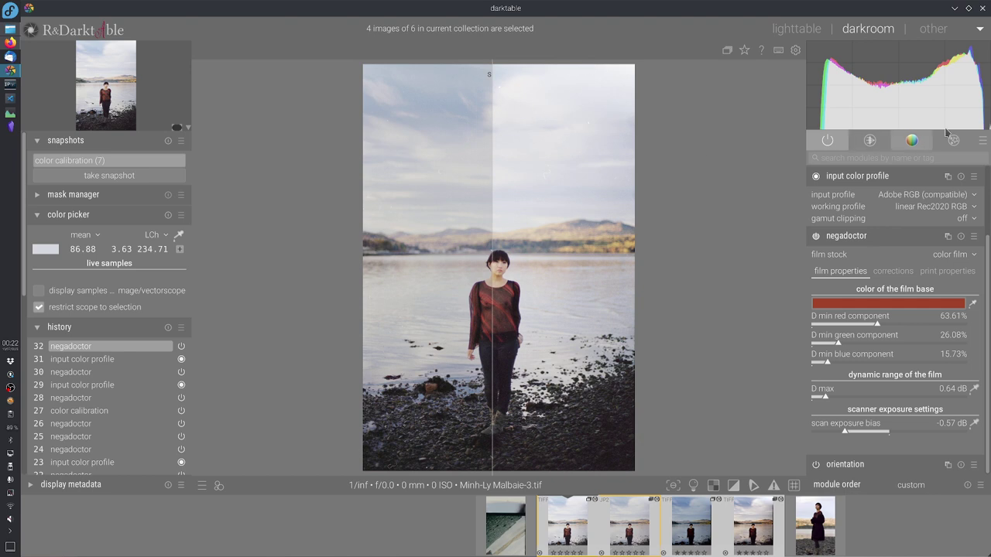
mouse_move(973, 53)
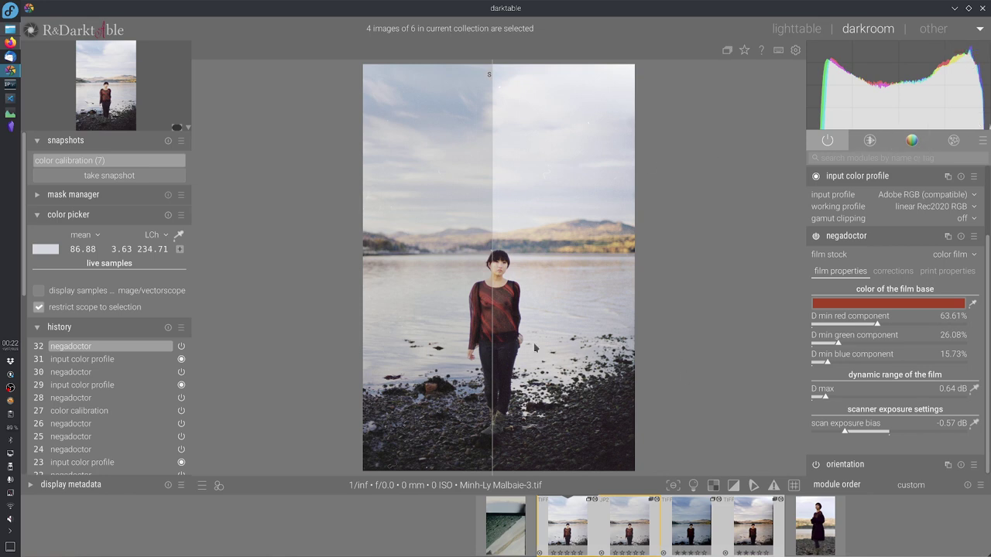
left_click_drag(534, 348, 454, 348)
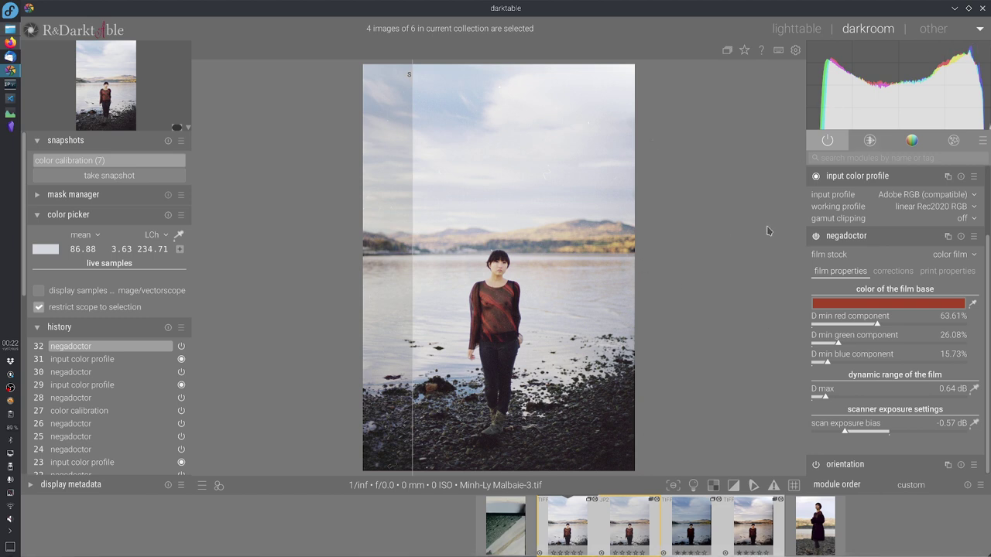
left_click_drag(641, 464, 592, 470)
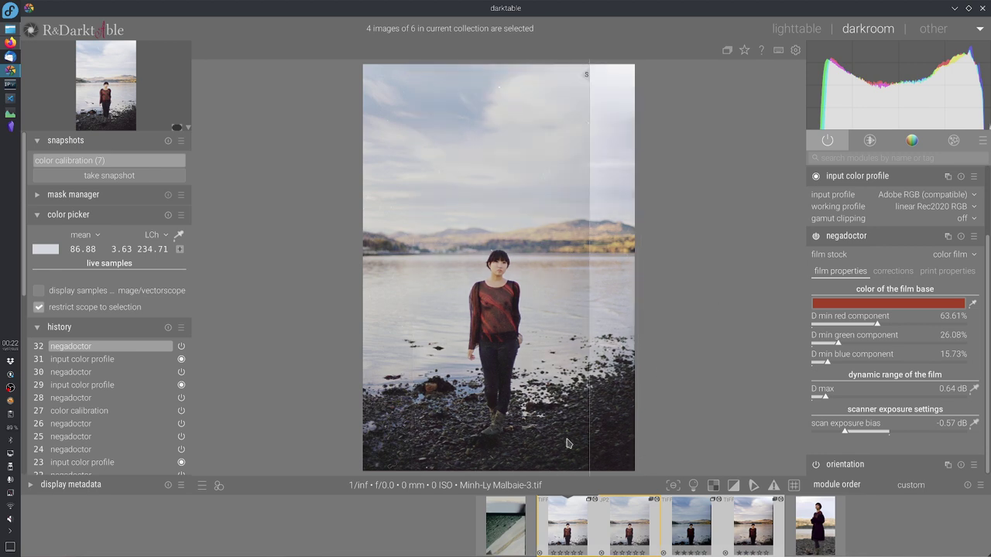
left_click_drag(579, 448, 384, 444)
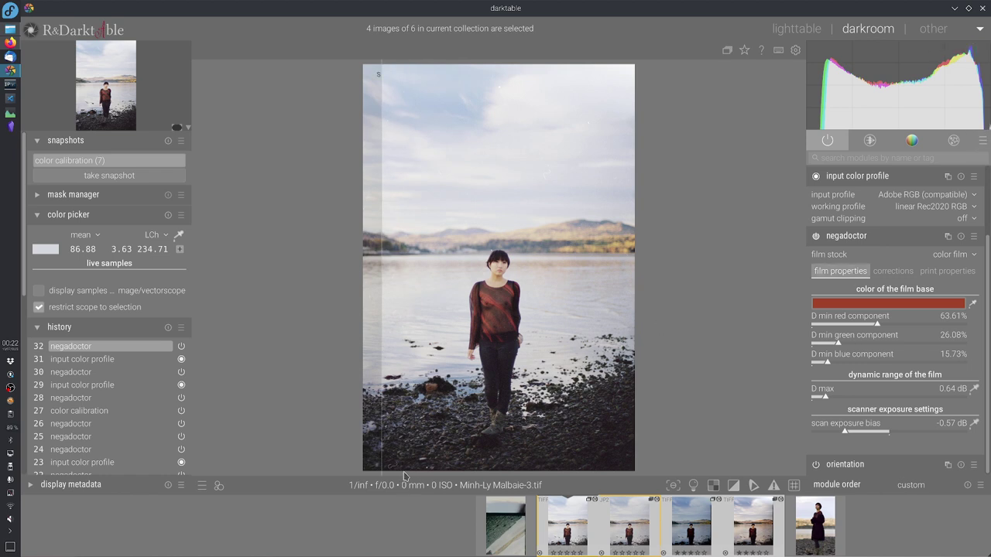
Hide the snapshot and inspect the pebbles in the photo's lower-left corner at 100% zoom
left_click(109, 160)
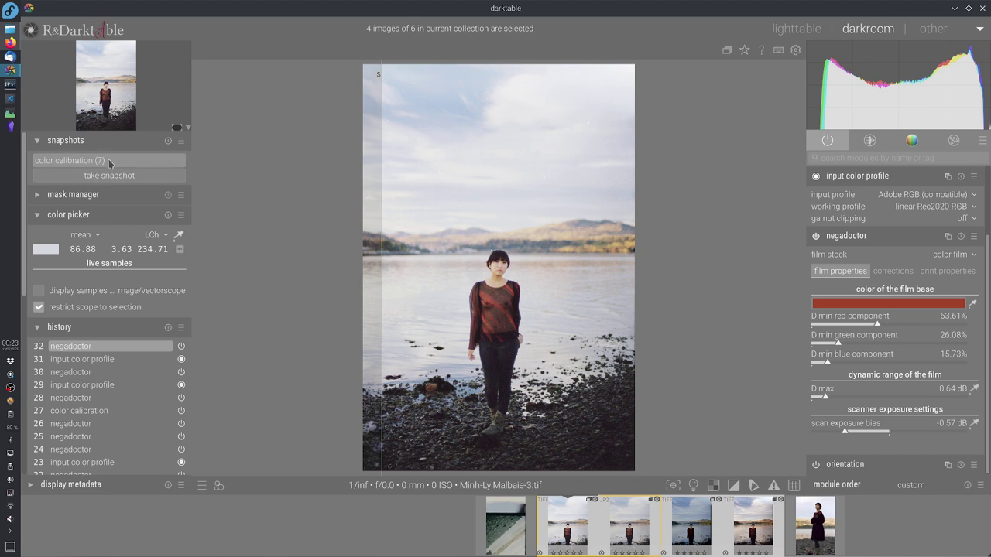
middle_click(401, 463)
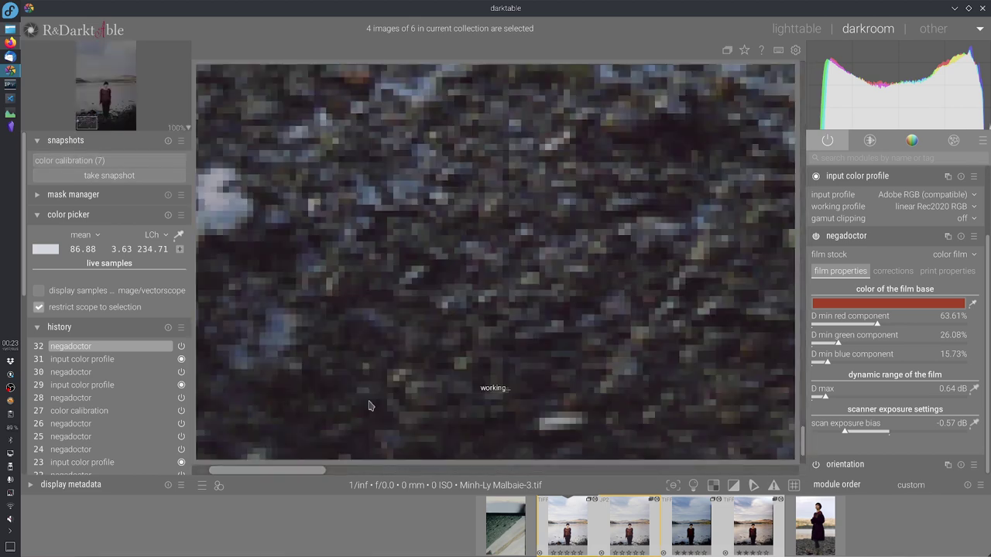
mouse_move(373, 406)
left_mouse_down()
mouse_move(387, 360)
mouse_move(355, 406)
left_mouse_up()
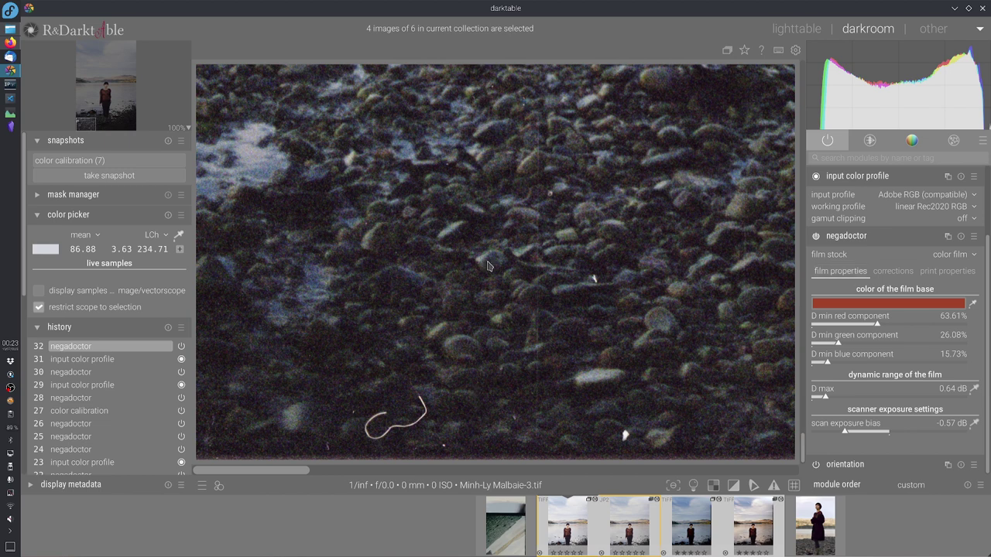
middle_click(550, 367)
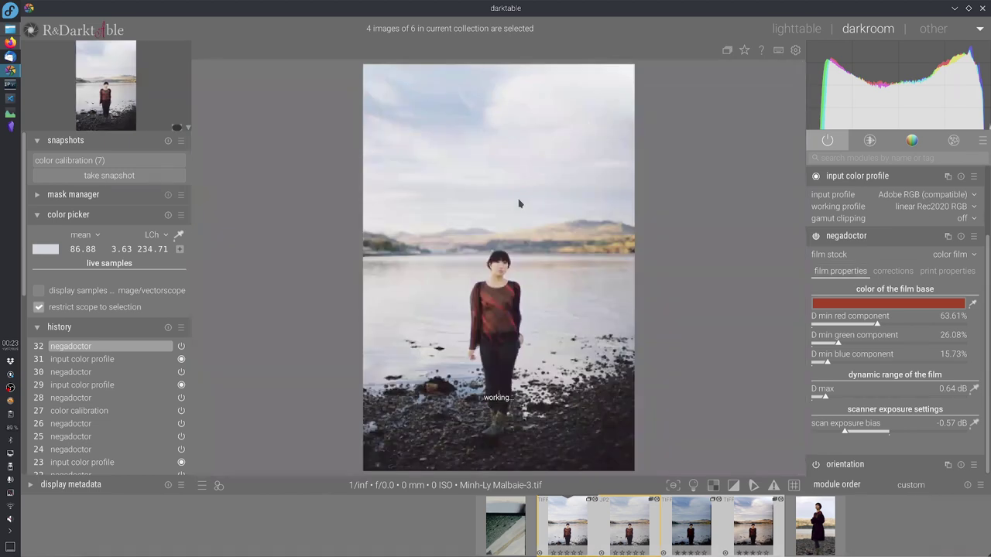
Display the color calibration snapshot over the TIFF, sweep the split line across the photo, and hide the snapshot
left_click(139, 161)
left_click_drag(419, 381, 571, 396)
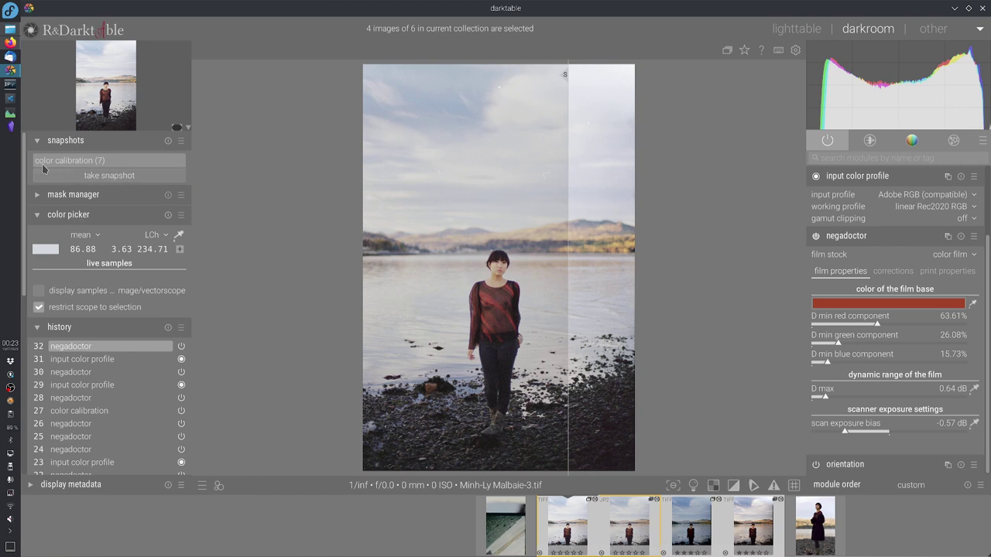
left_click(44, 165)
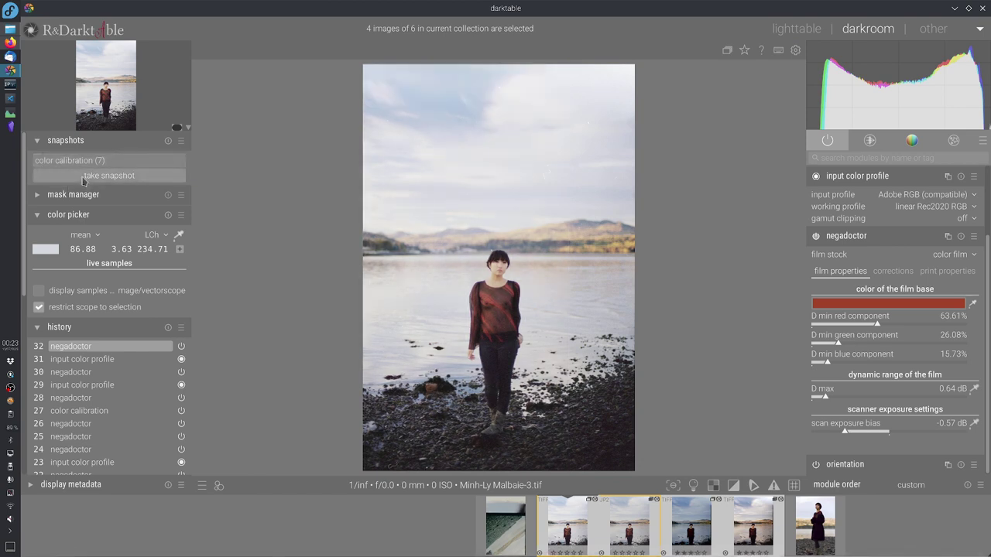
Take a snapshot of the TIFF version and review negadoctor's corrections before collapsing the module
left_click(85, 179)
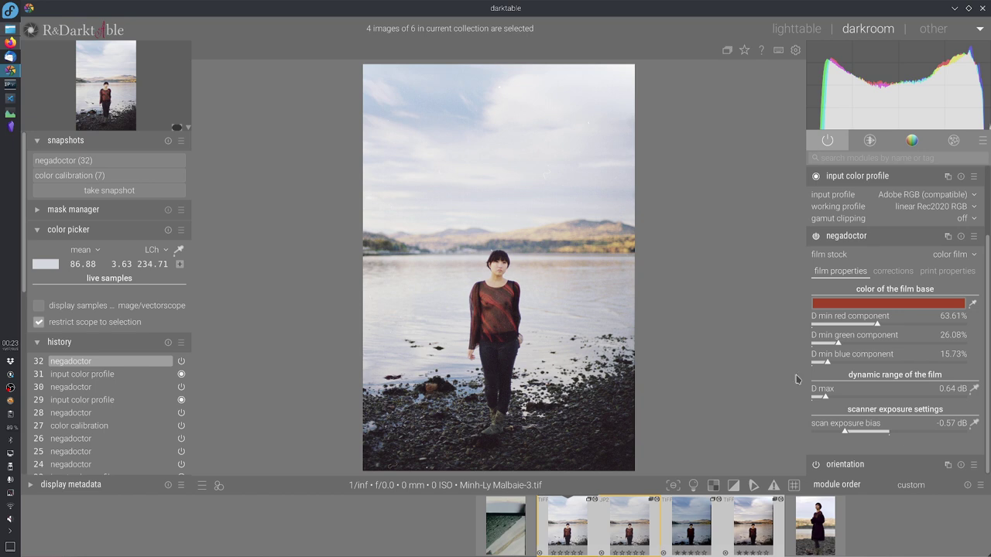
left_click(893, 271)
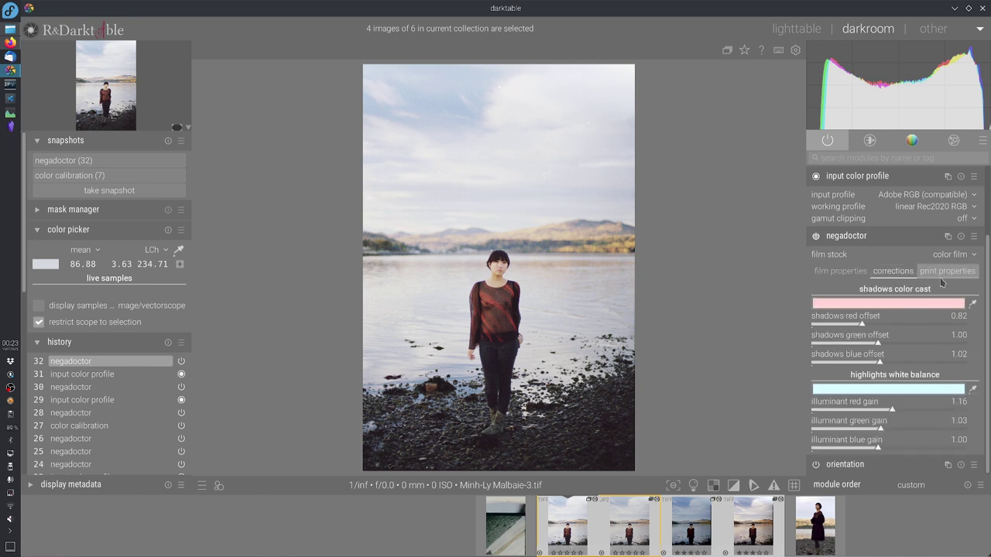
left_click(894, 240)
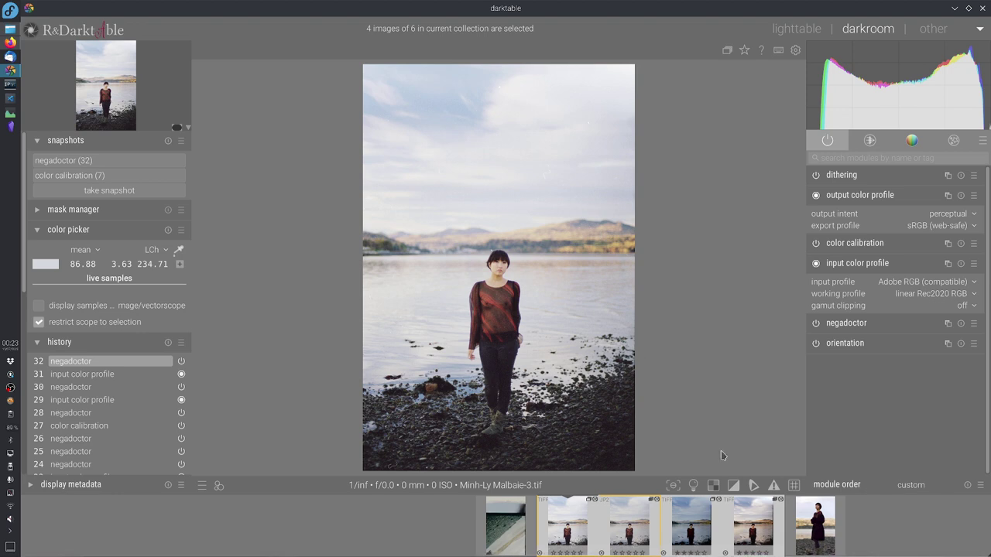
Open the NEF photo of the woman in the dark coat and compare the negadoctor snapshot with it by shifting the split line
left_click(826, 537)
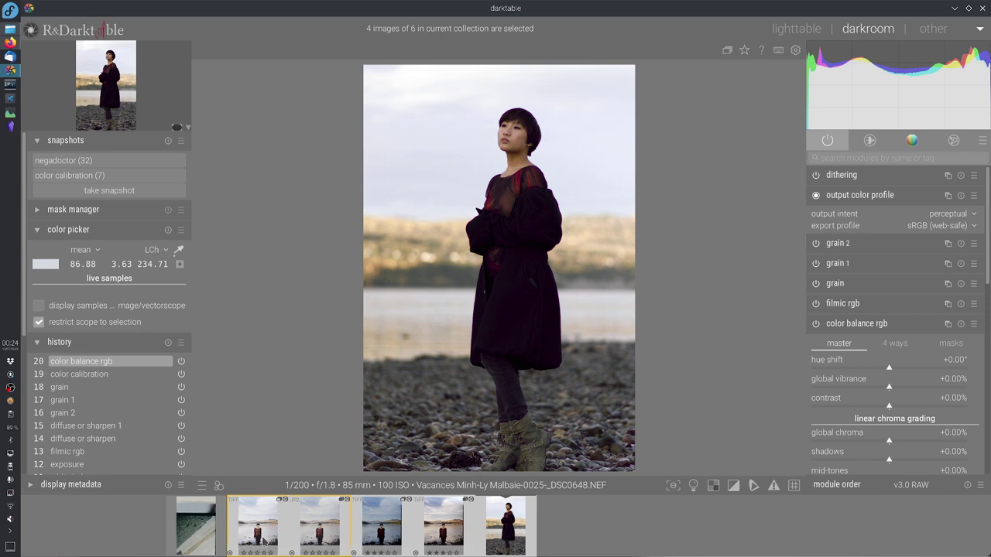
left_click(75, 163)
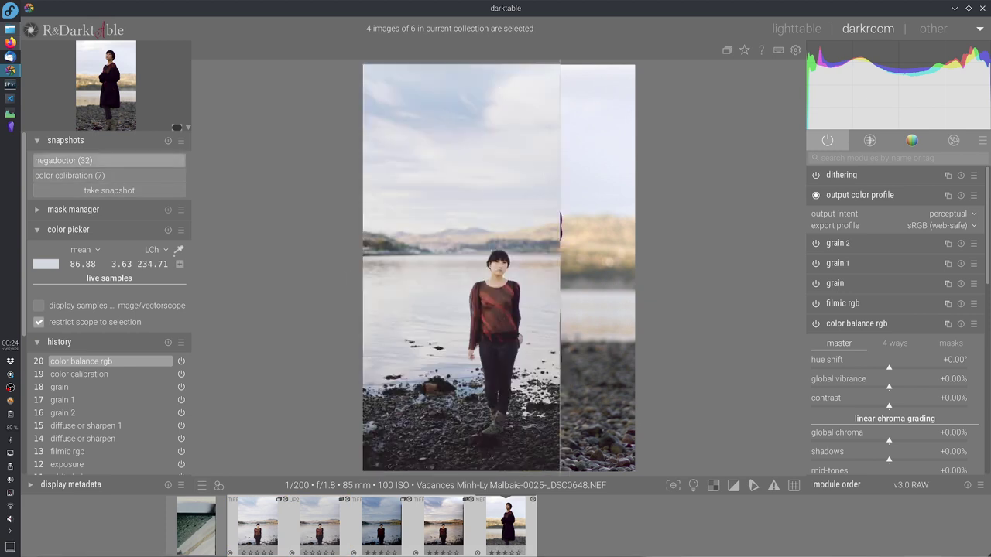
left_click_drag(571, 379, 495, 387)
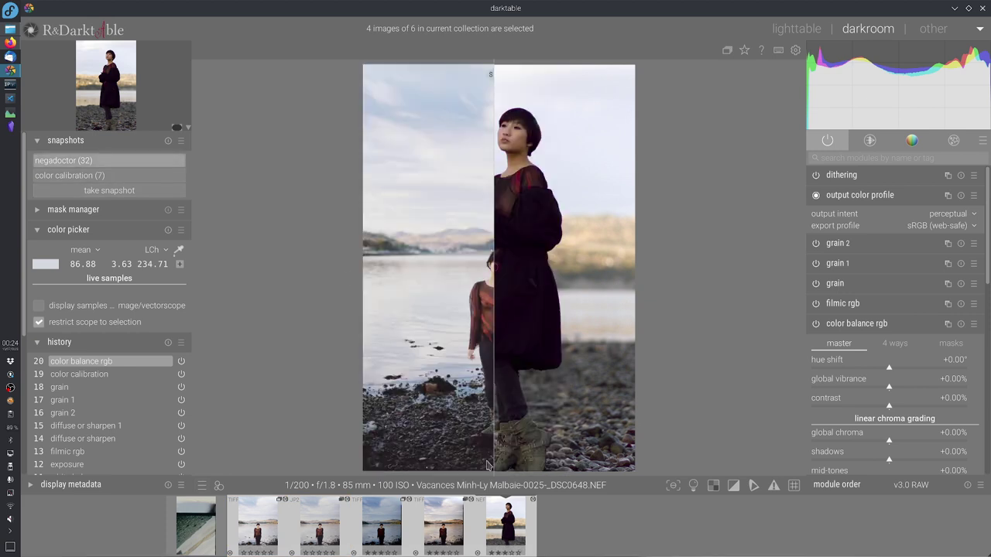
left_click_drag(491, 463, 467, 451)
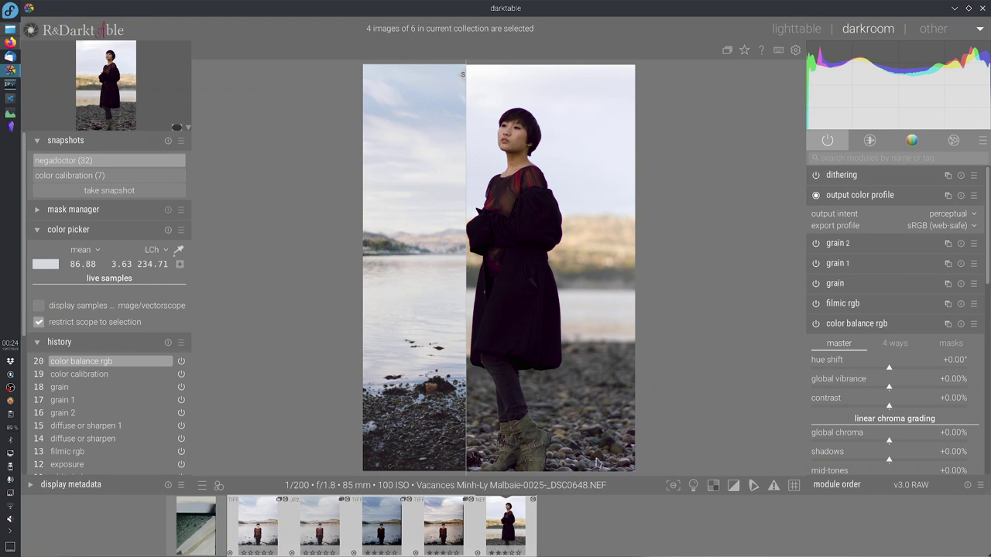
left_click_drag(503, 422, 582, 453)
left_click_drag(409, 465, 370, 480)
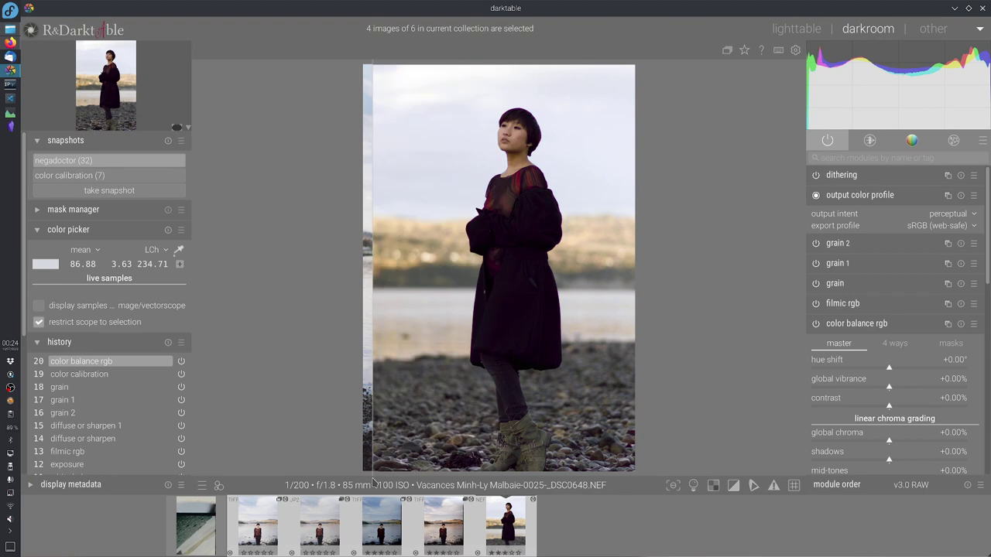
left_click_drag(370, 352, 453, 360)
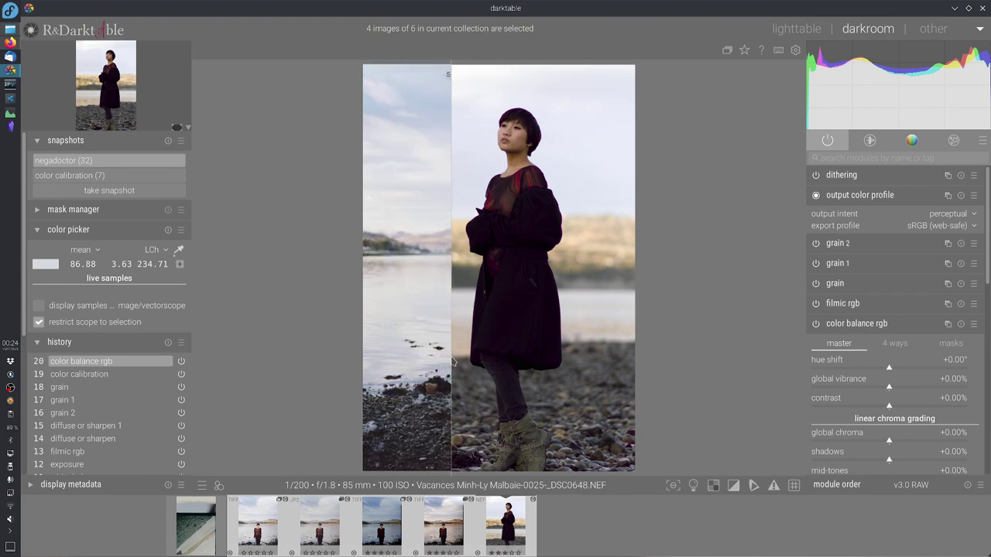
Alternate between the whole NEF photo and the whole negadoctor snapshot by sweeping the split line past both edges of the frame
left_click_drag(461, 187, 306, 350)
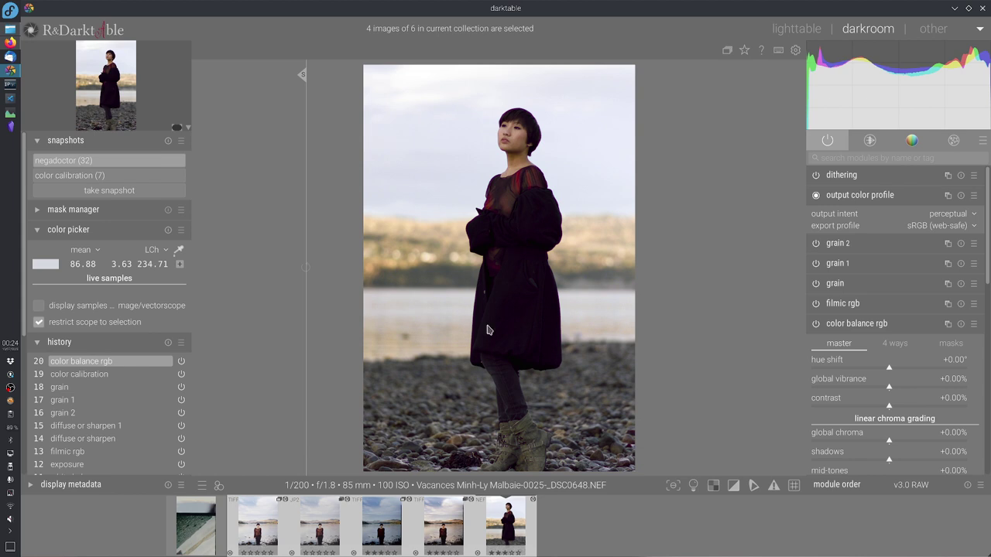
left_click_drag(488, 330, 334, 392)
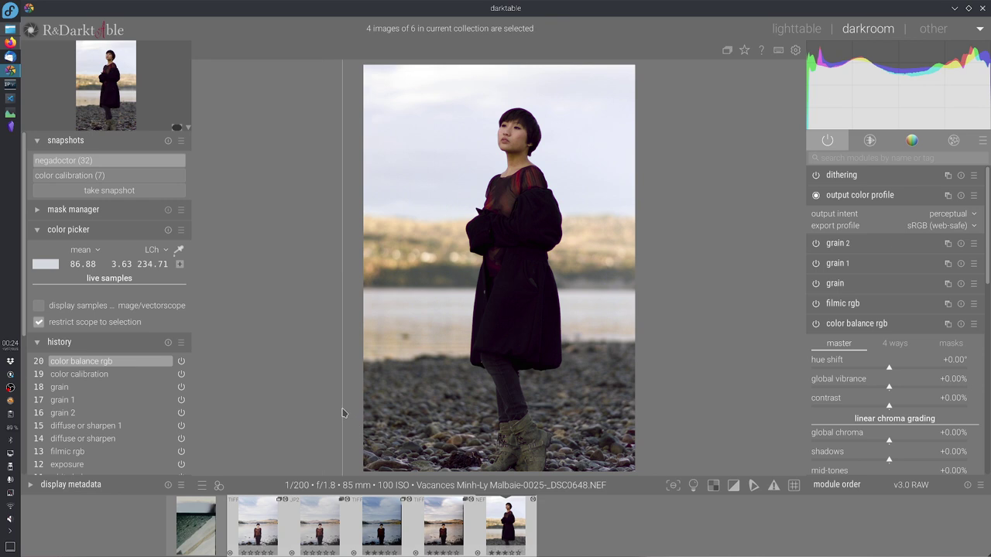
left_click_drag(343, 414, 616, 455)
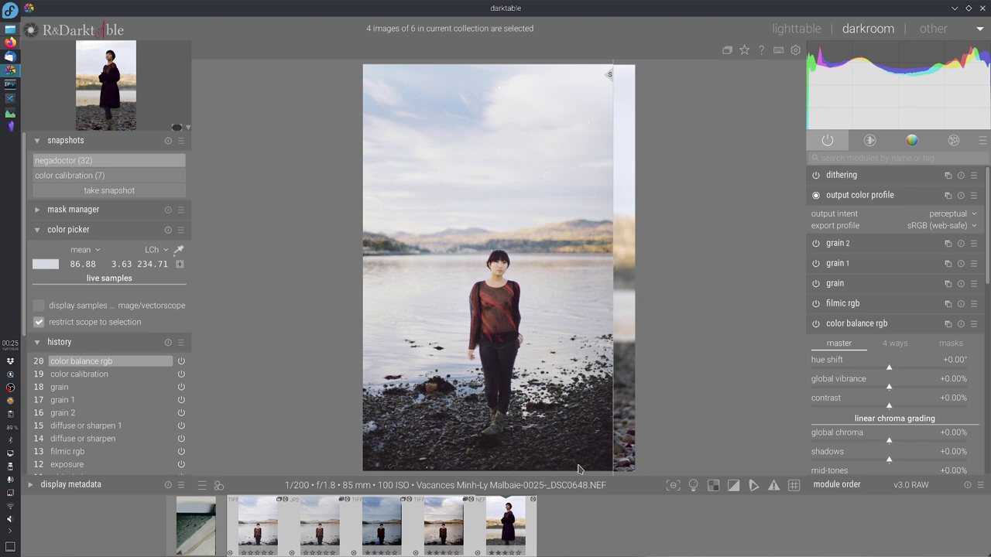
left_click_drag(595, 446, 656, 442)
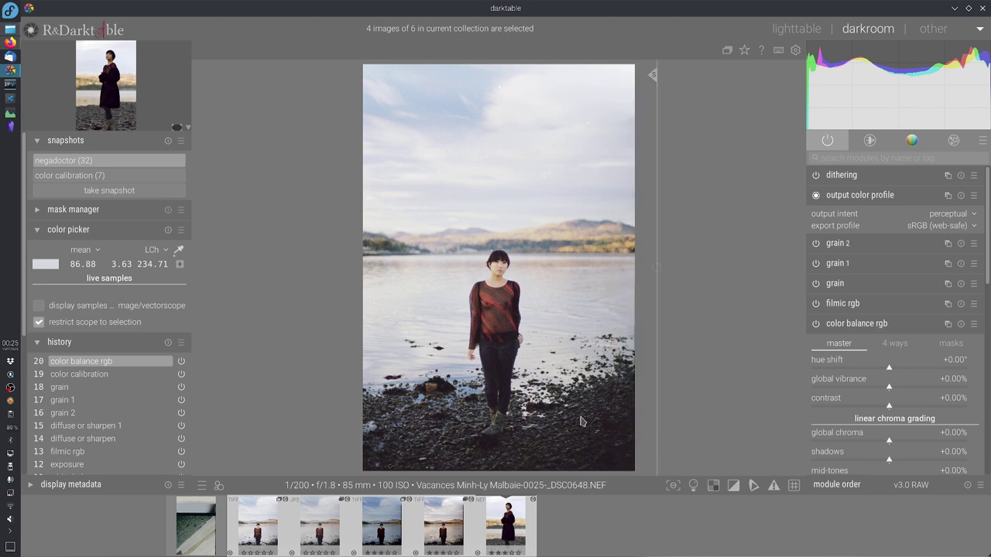
left_click_drag(581, 418, 292, 407)
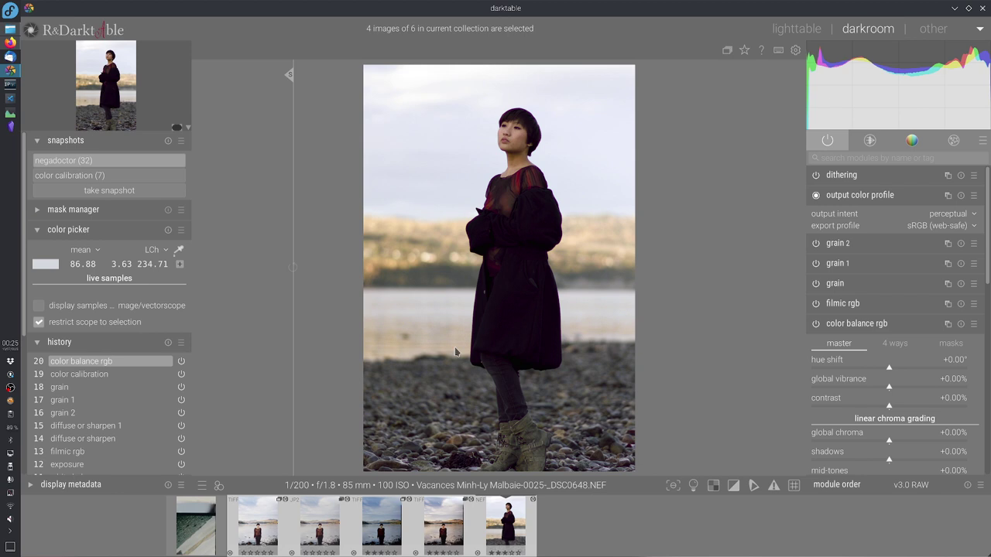
left_click_drag(456, 352, 658, 294)
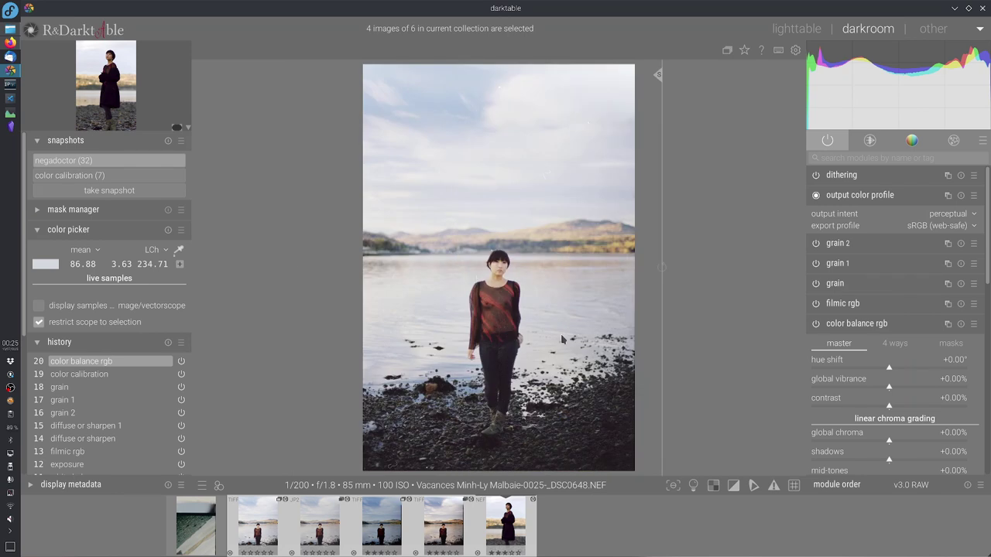
left_click_drag(615, 405, 481, 456)
left_click_drag(547, 463, 317, 460)
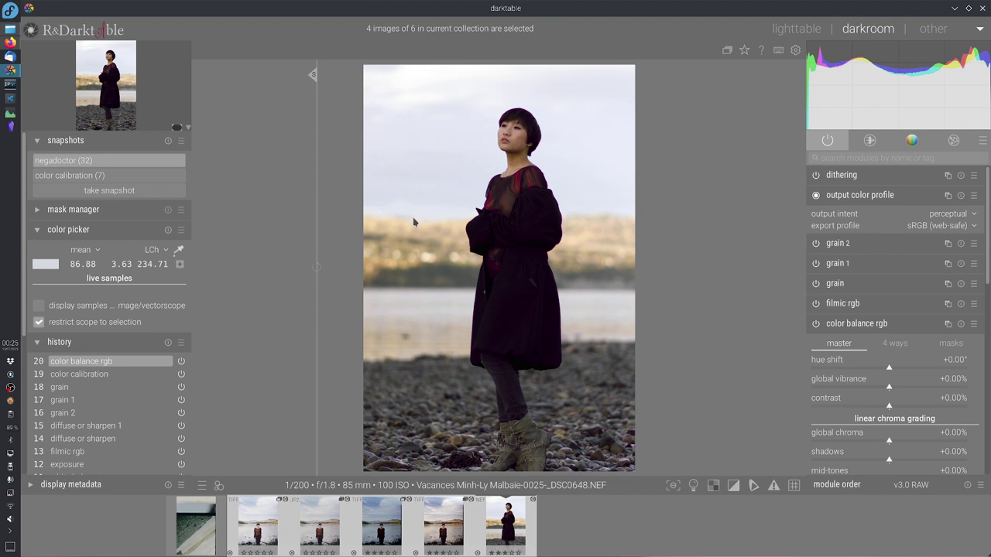
left_click_drag(414, 222, 637, 251)
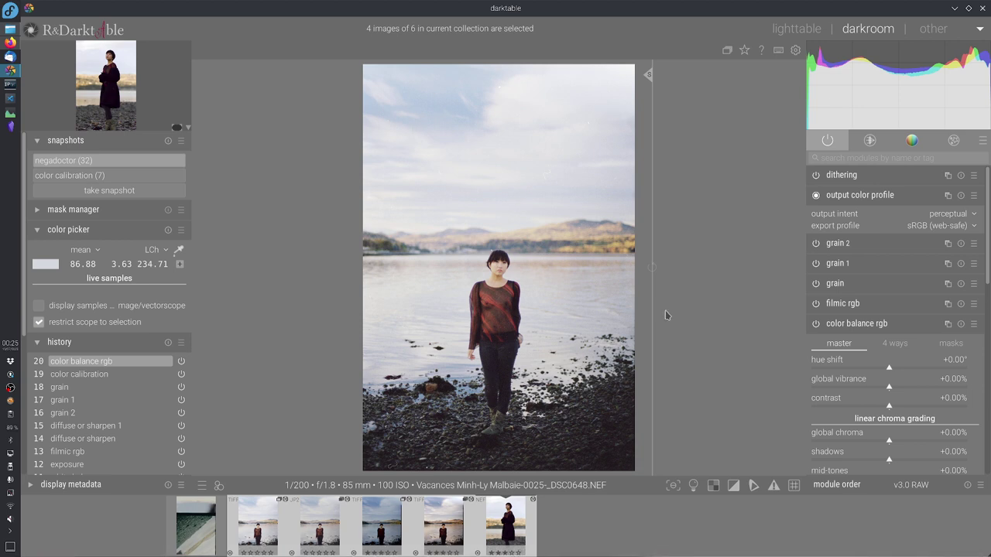
left_click_drag(666, 314, 467, 326)
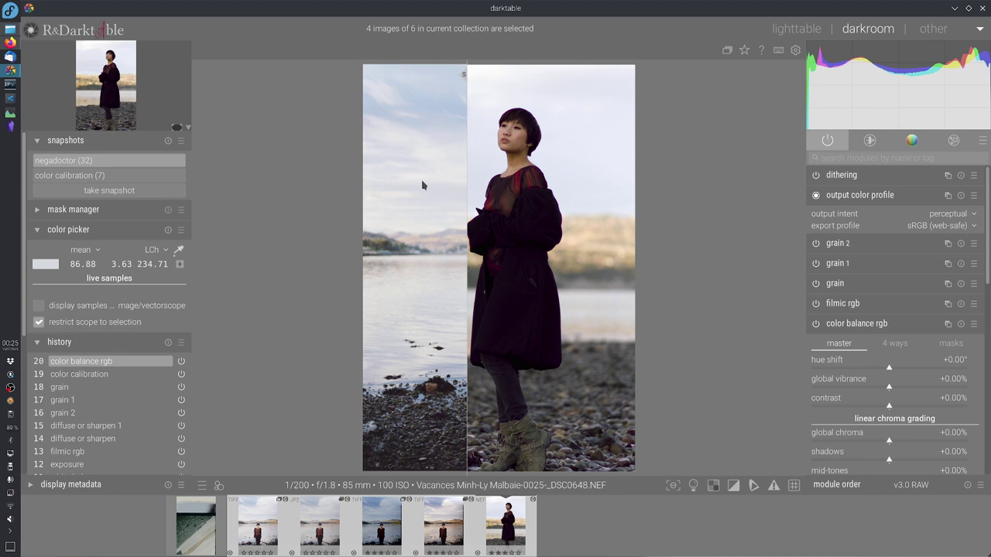
Compare the sky, hills and pebbles in the negadoctor snapshot and the NEF photo by sweeping the split line across the frame
left_click_drag(469, 318, 383, 333)
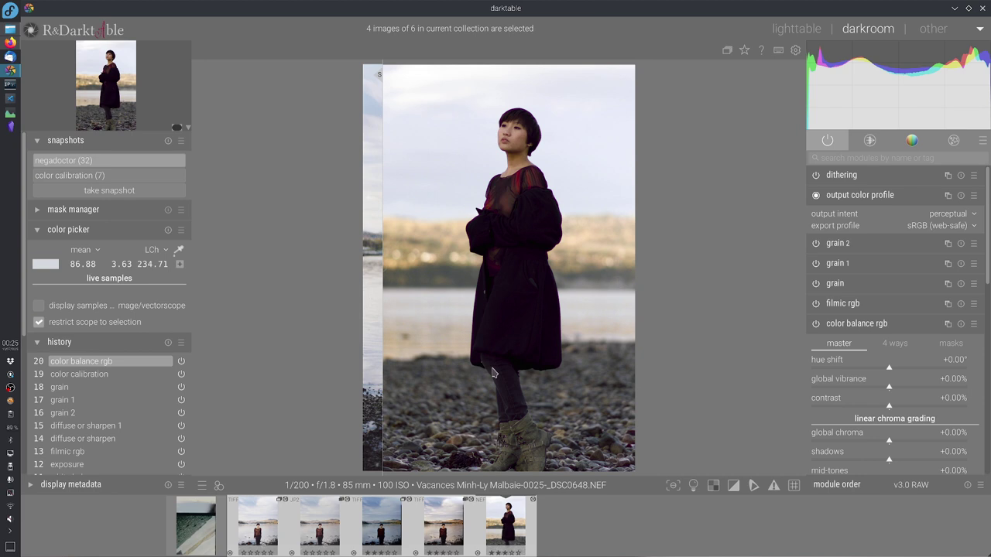
left_click_drag(383, 377, 457, 432)
left_click_drag(508, 357, 550, 248)
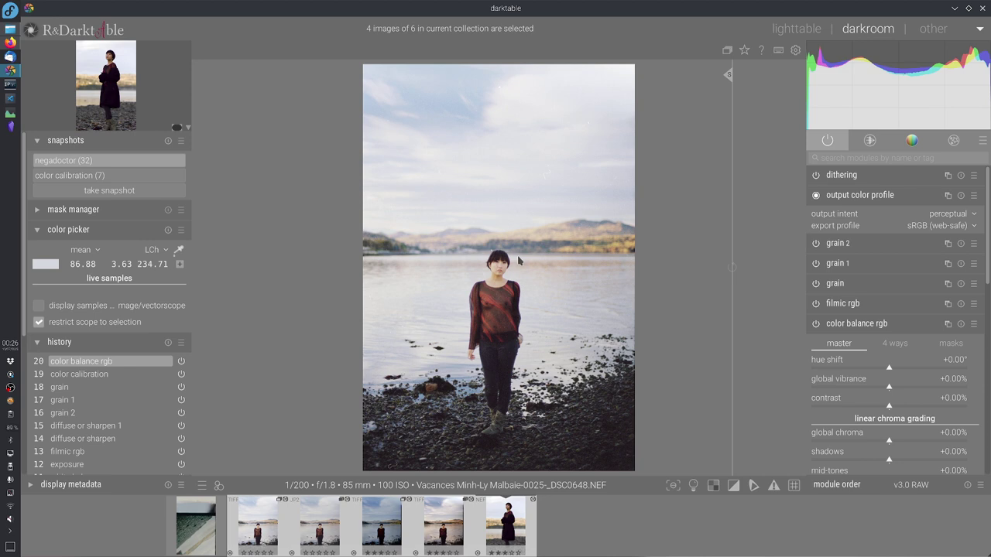
left_click_drag(643, 332, 343, 372)
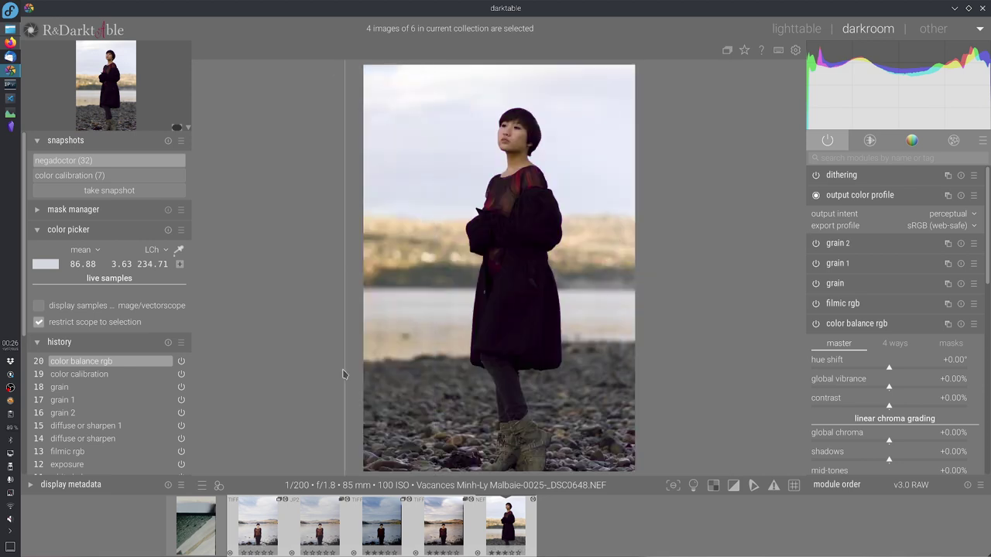
left_click_drag(444, 387, 634, 404)
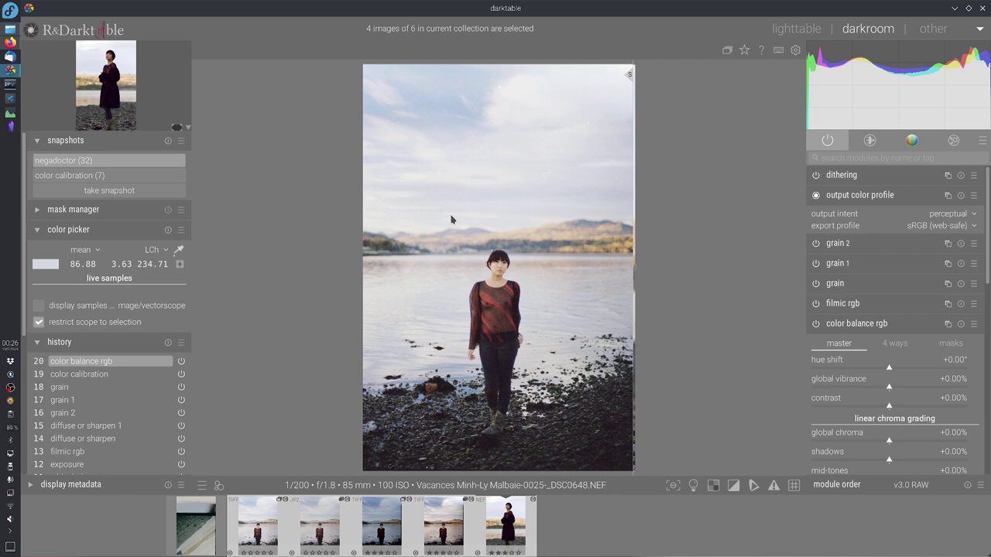
left_click_drag(630, 348, 374, 352)
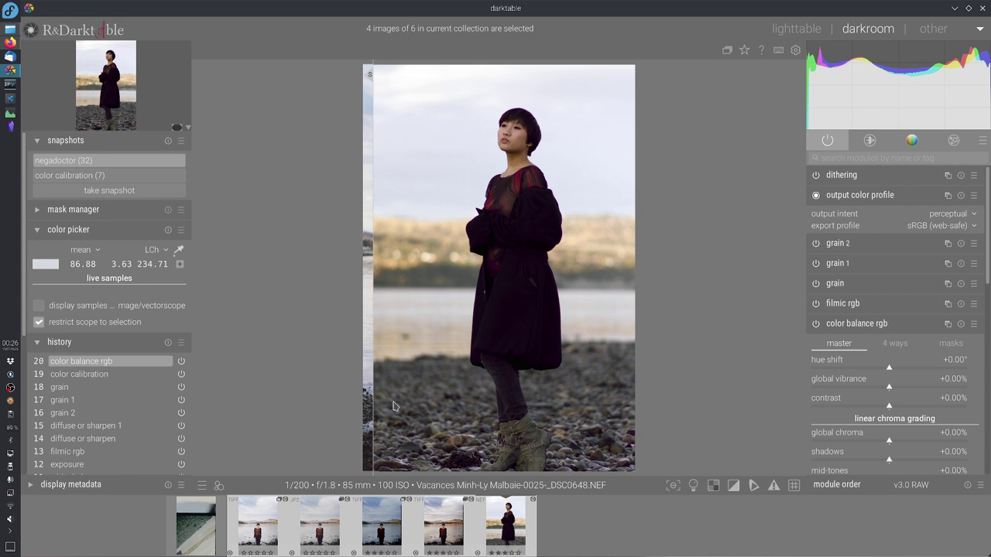
Move the split line around the two standing figures to compare the pebbles, skin and red sweater
left_click_drag(395, 406, 486, 412)
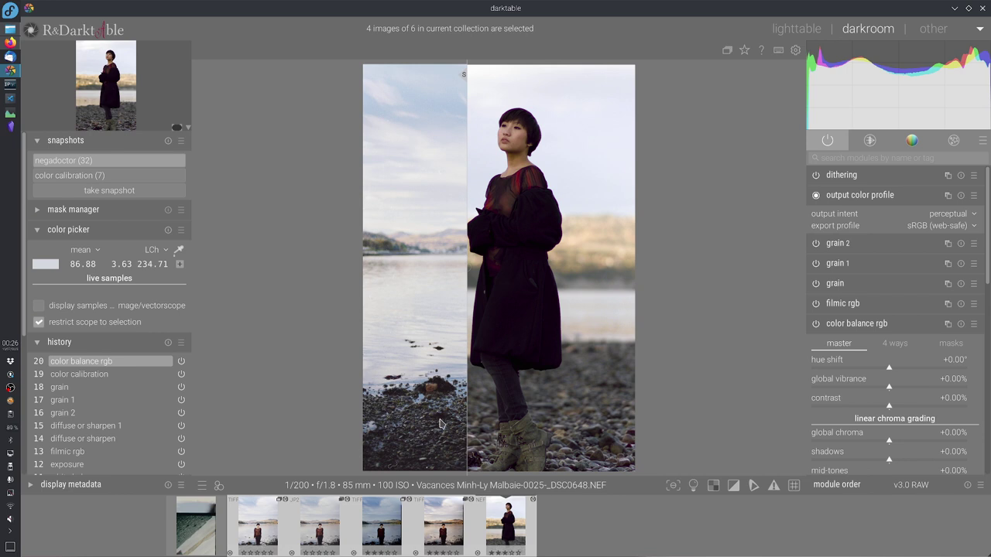
left_click_drag(466, 422, 534, 470)
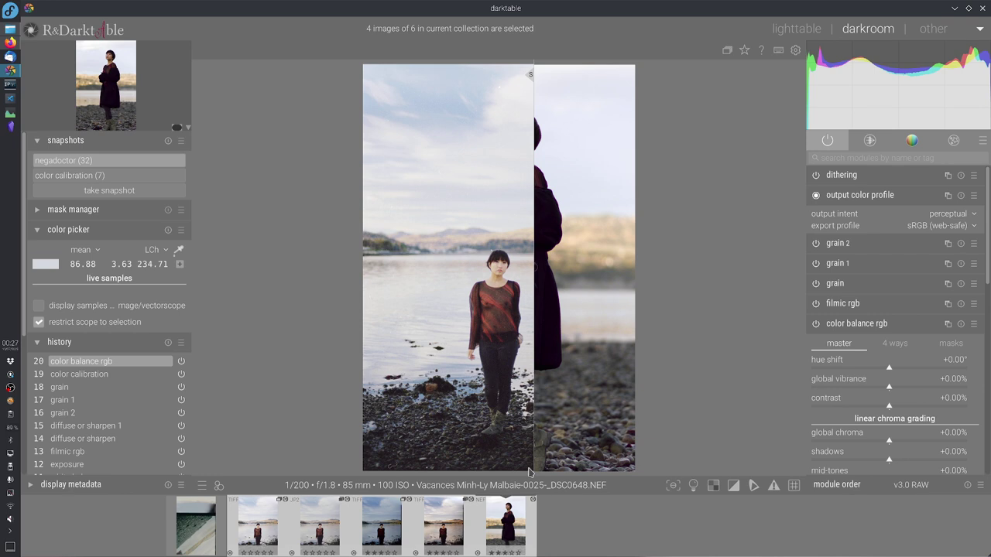
left_click_drag(536, 462, 488, 387)
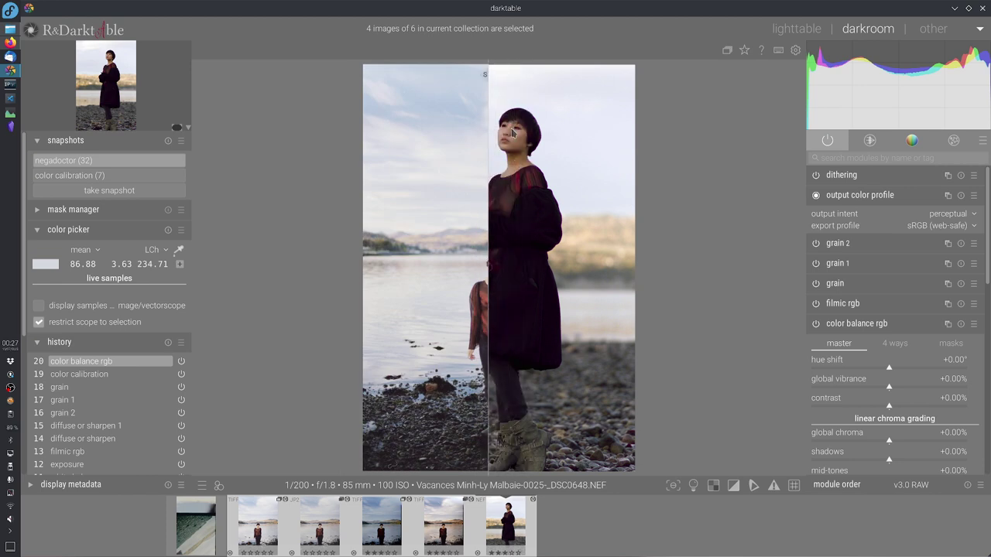
left_click_drag(487, 206, 503, 207)
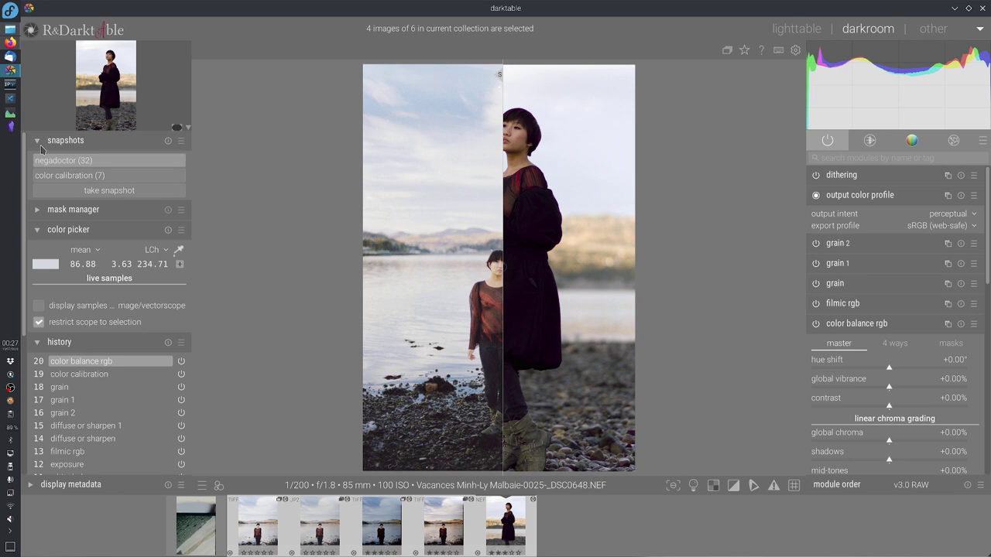
Compare the color calibration snapshot with the NEF photo beside the figures and switch back to the negadoctor snapshot
left_click(70, 175)
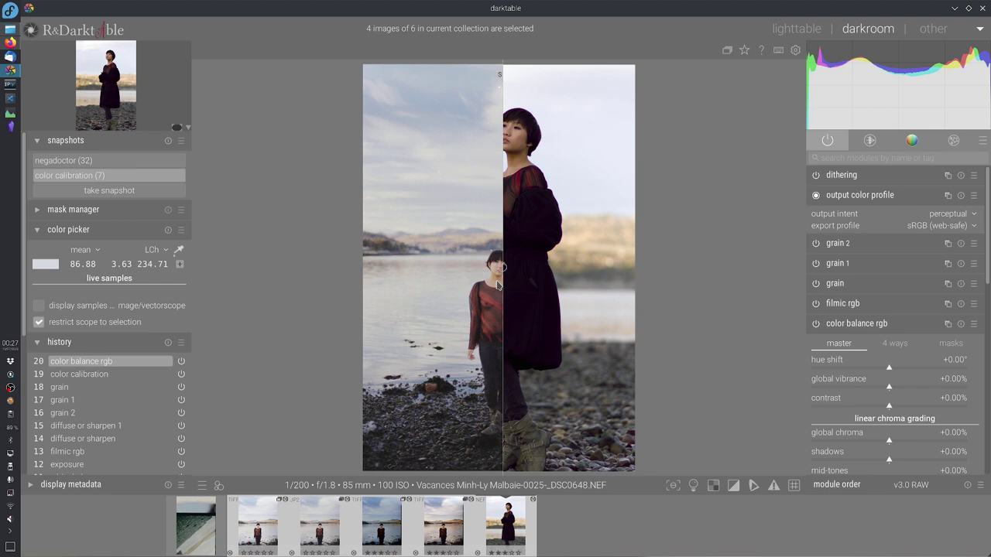
left_click_drag(503, 296, 510, 295)
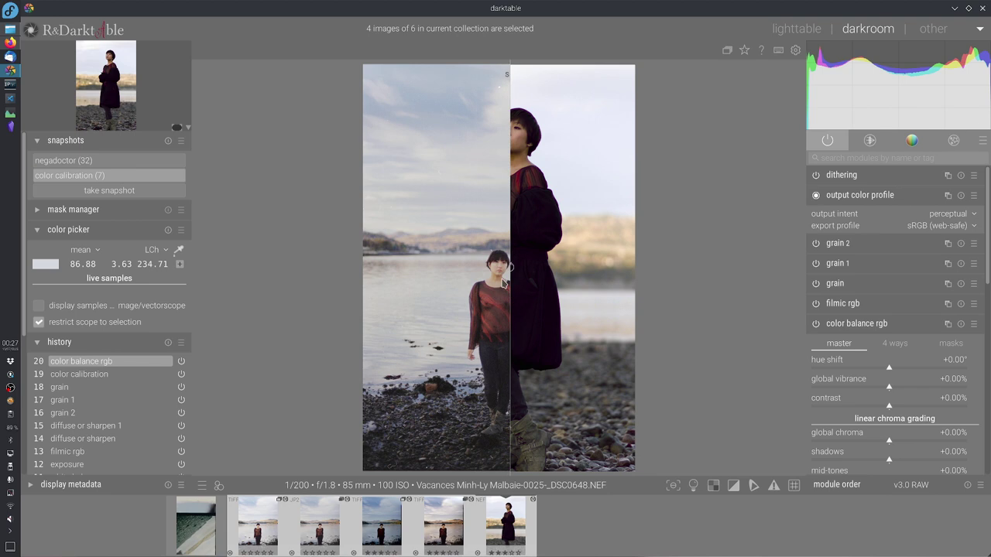
left_click(121, 163)
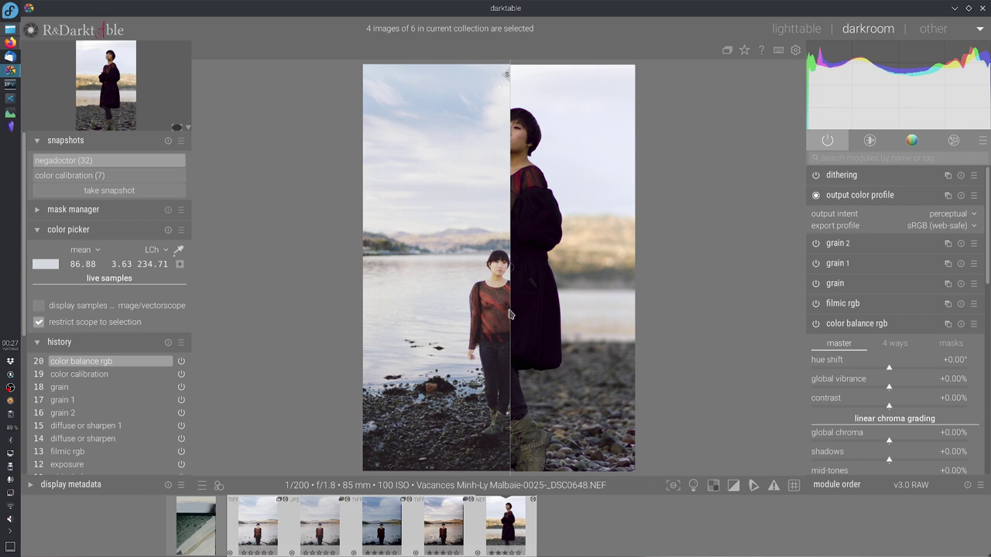
Compare the red sweater and dark clothing in the negadoctor snapshot with the NEF photo by moving the split line over both figures
left_click_drag(511, 314, 518, 320)
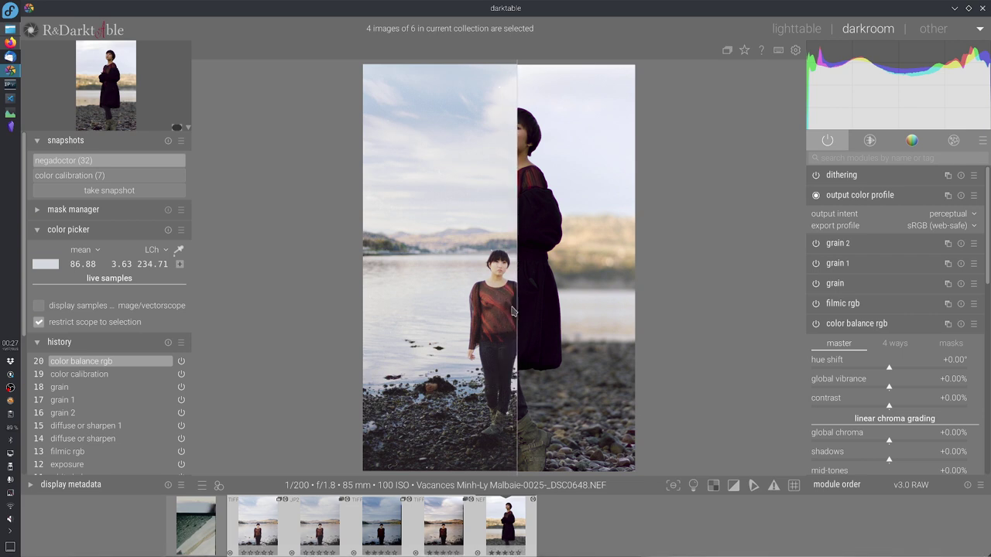
left_click_drag(519, 310, 505, 312)
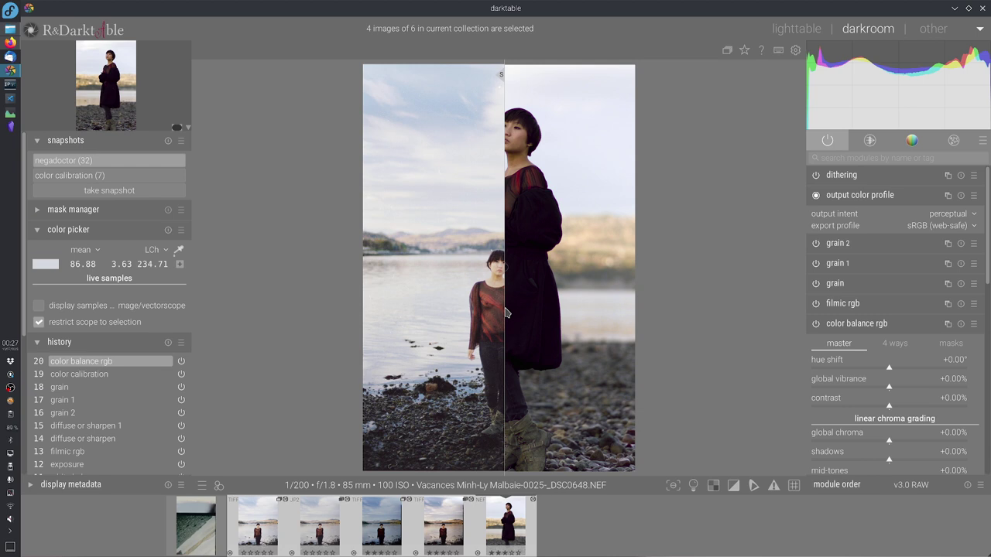
left_click_drag(505, 313, 544, 376)
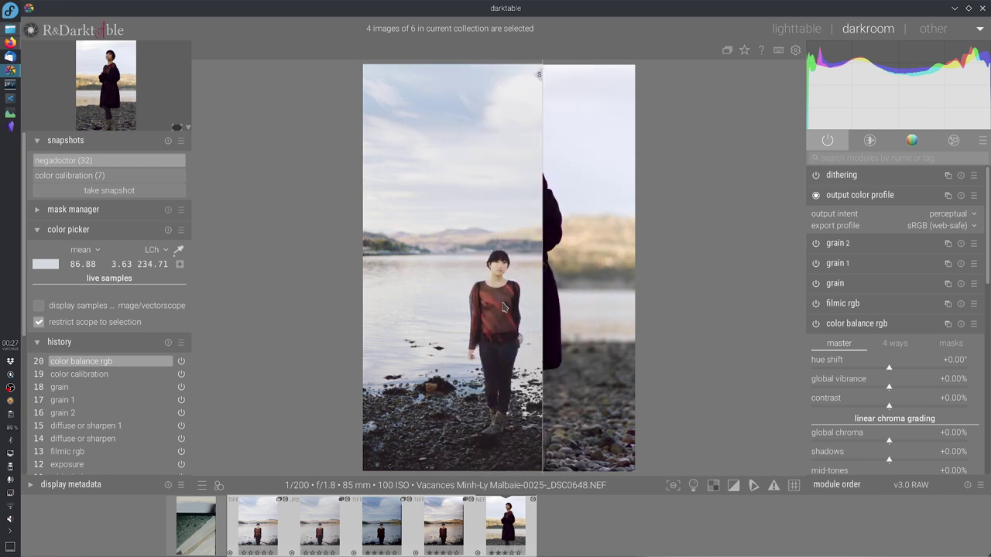
left_click_drag(531, 335, 519, 290)
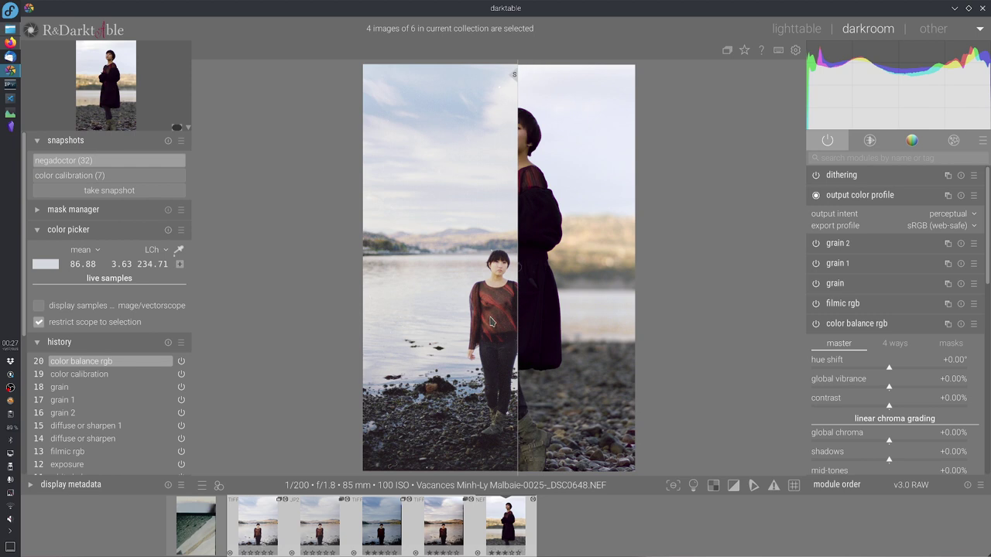
left_click_drag(504, 333, 458, 232)
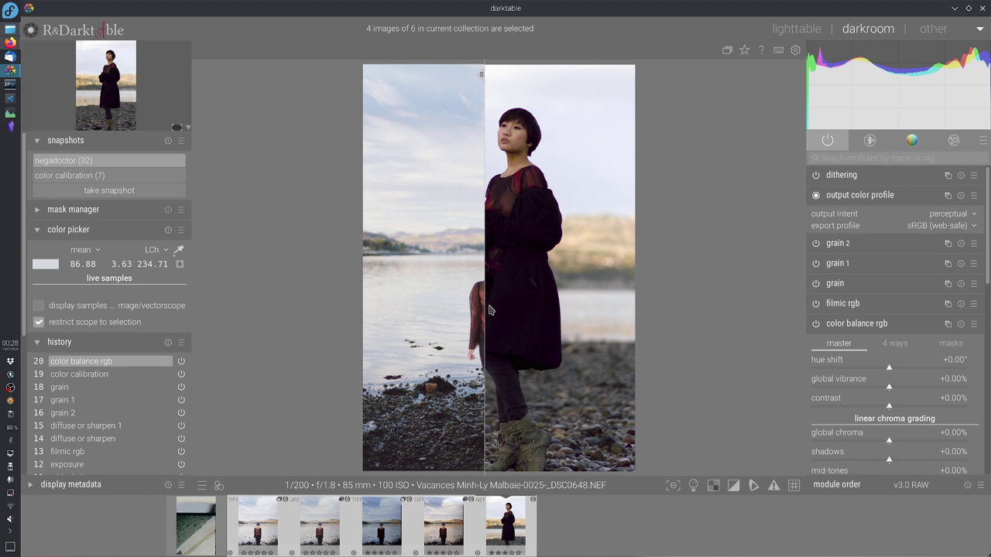
left_click_drag(489, 307, 477, 315)
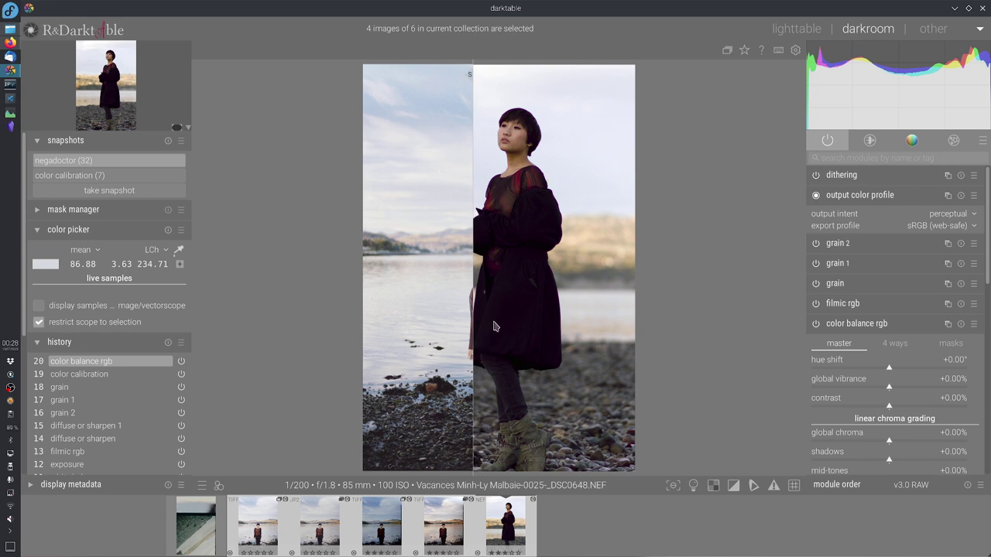
left_click_drag(496, 325, 511, 458)
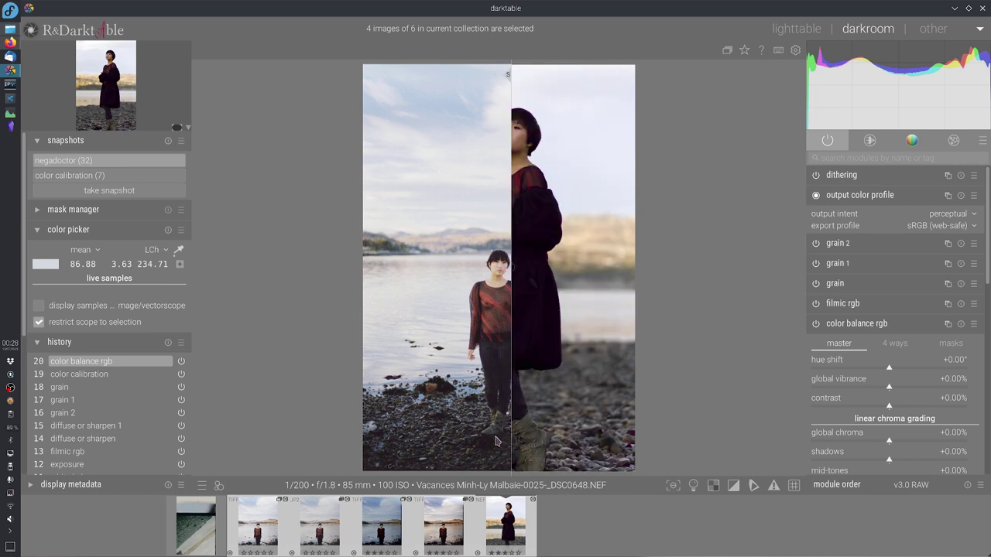
left_click_drag(498, 441, 528, 447)
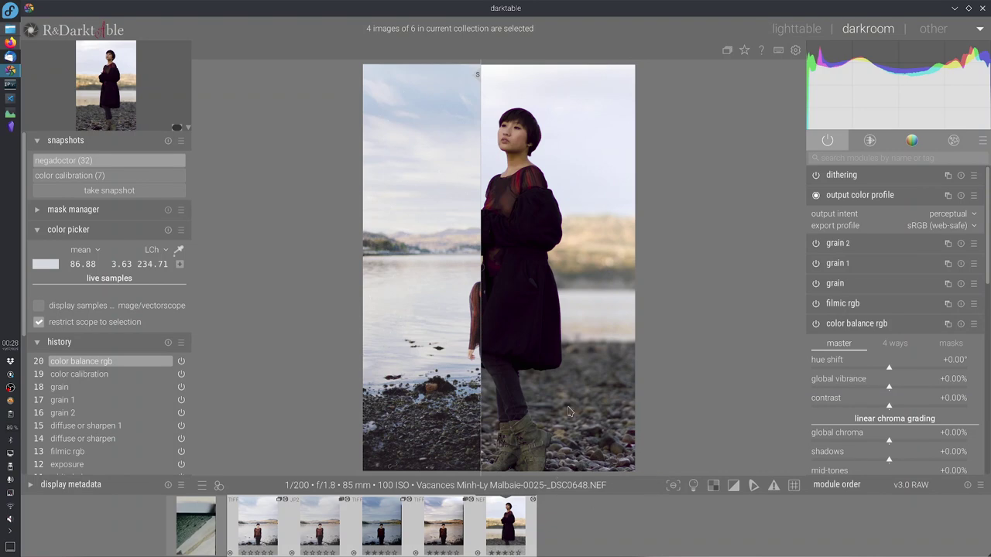
Compare the pebbles, water and sky in the negadoctor snapshot and the NEF photo by sweeping the split line to the frame's edges and back
left_click_drag(569, 410, 611, 445)
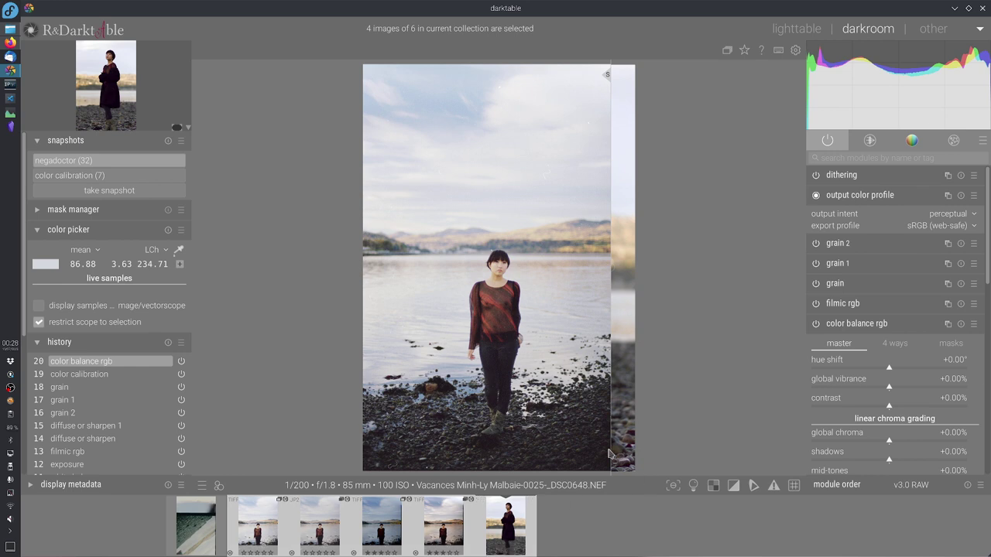
left_click_drag(611, 455, 426, 461)
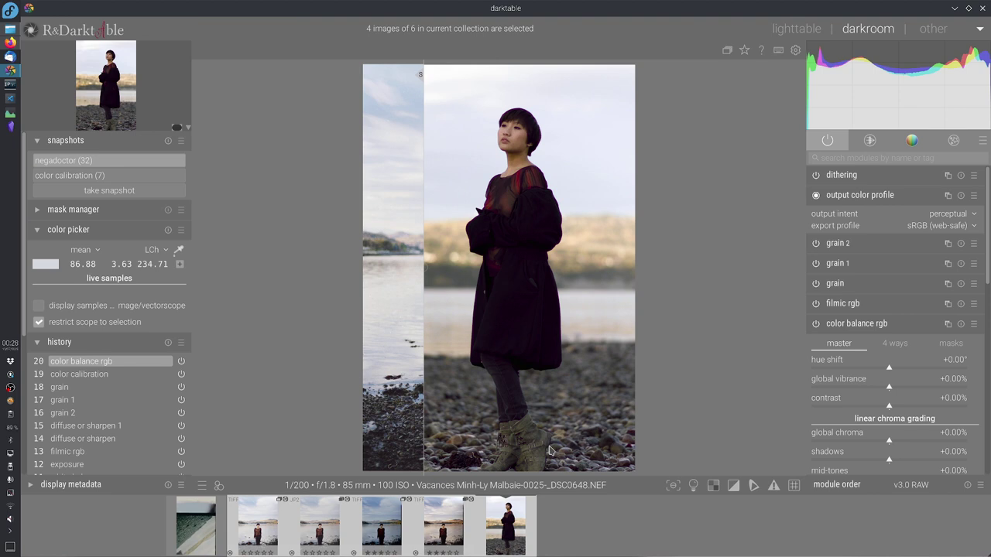
left_click_drag(553, 451, 557, 452)
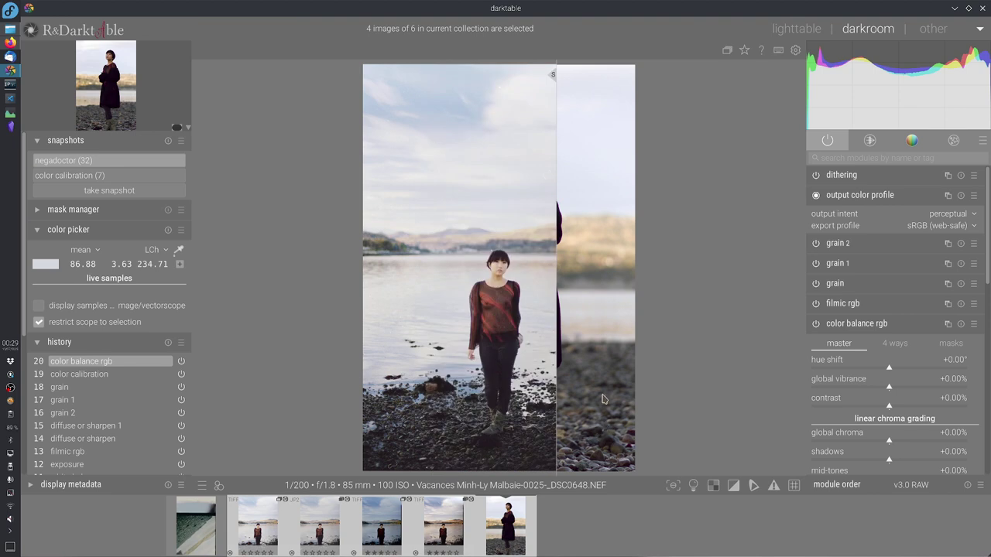
left_click_drag(562, 452, 647, 448)
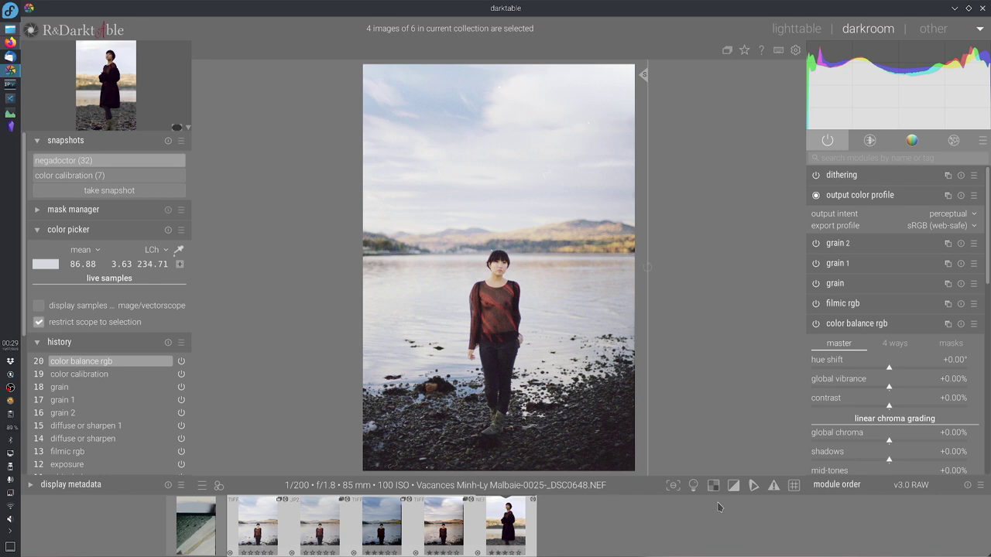
left_click_drag(639, 462, 528, 468)
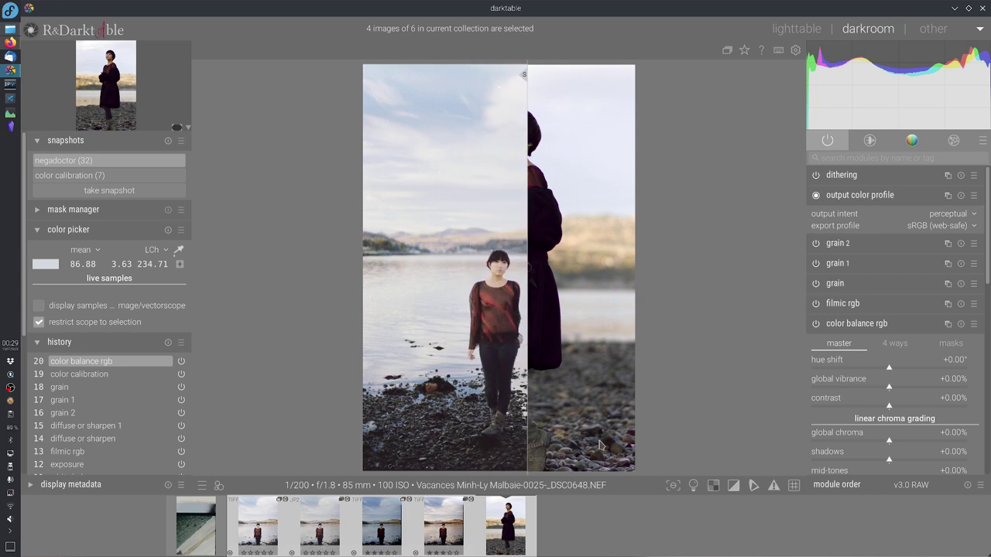
Collapse the color balance rgb and input color profile modules and move the split line clear of the NEF photo's standing figure
left_click(856, 324)
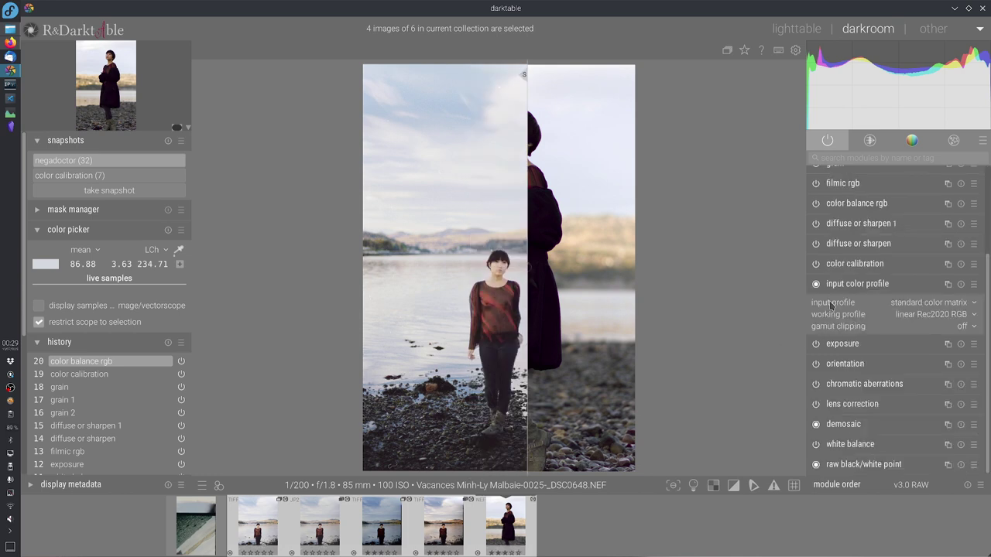
left_click(854, 289)
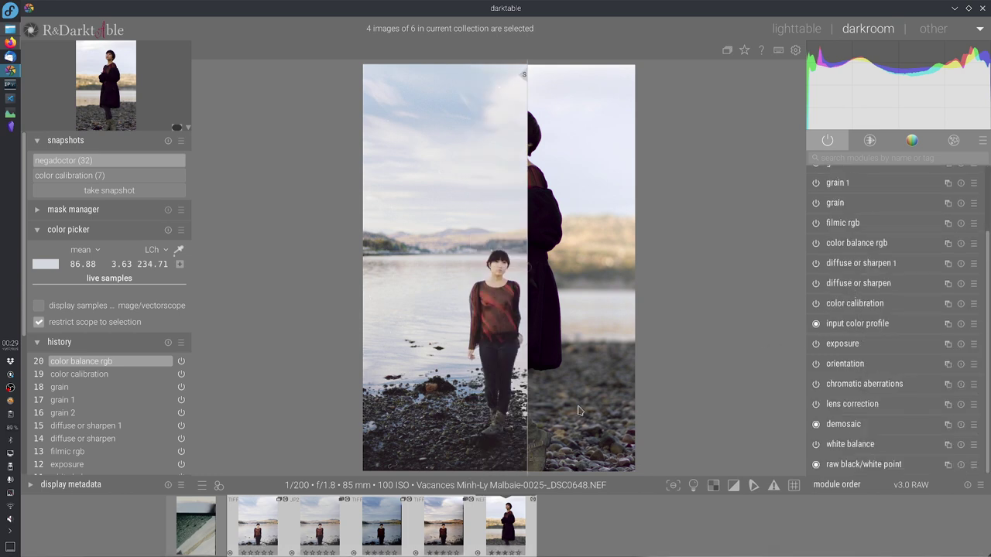
left_click_drag(581, 411, 443, 439)
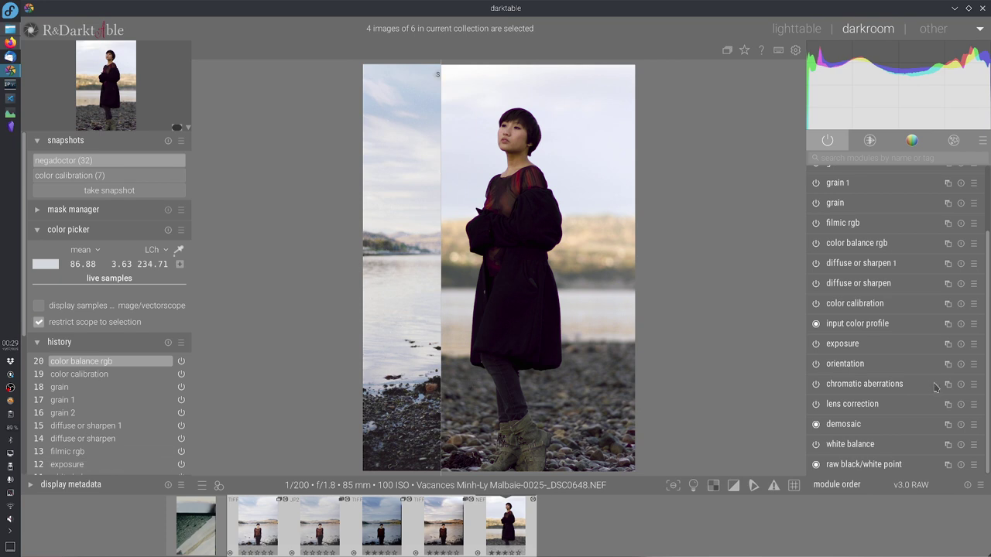
Disable grain 2, grain 1, grain, color balance rgb, diffuse or sharpen 1 and diffuse or sharpen on the NEF photo
scroll(946, 195, "up", 3)
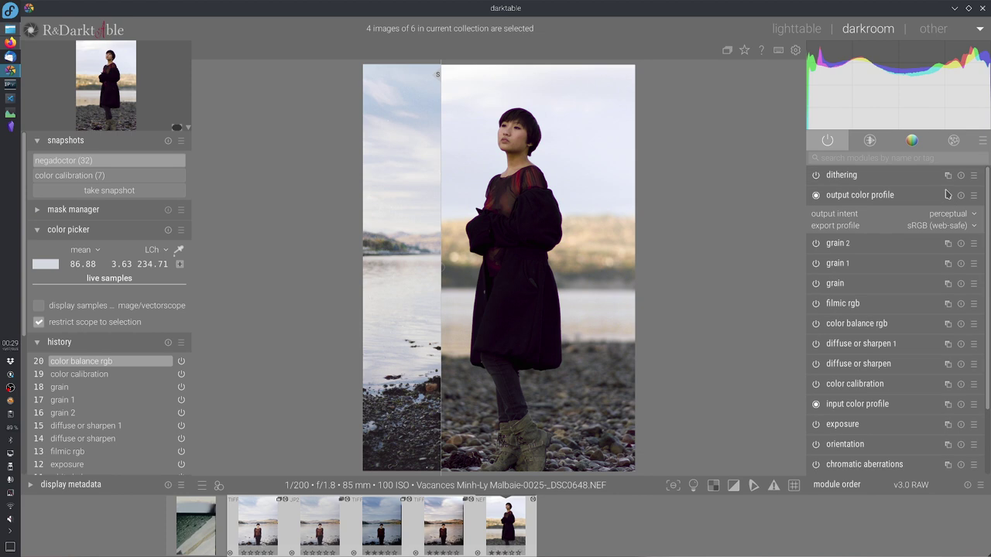
left_click(816, 243)
left_click(816, 264)
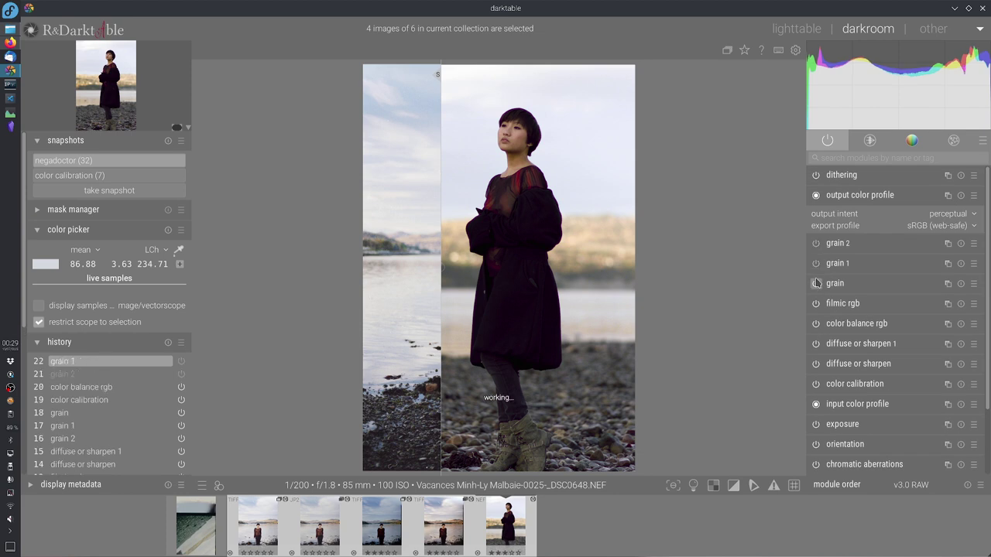
left_click(816, 284)
left_click(816, 323)
left_click(816, 344)
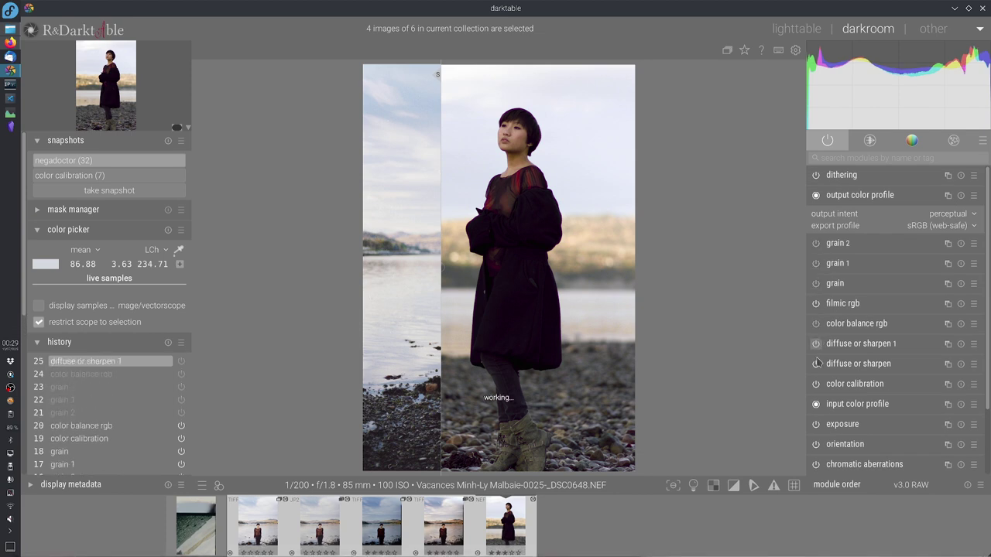
left_click(816, 364)
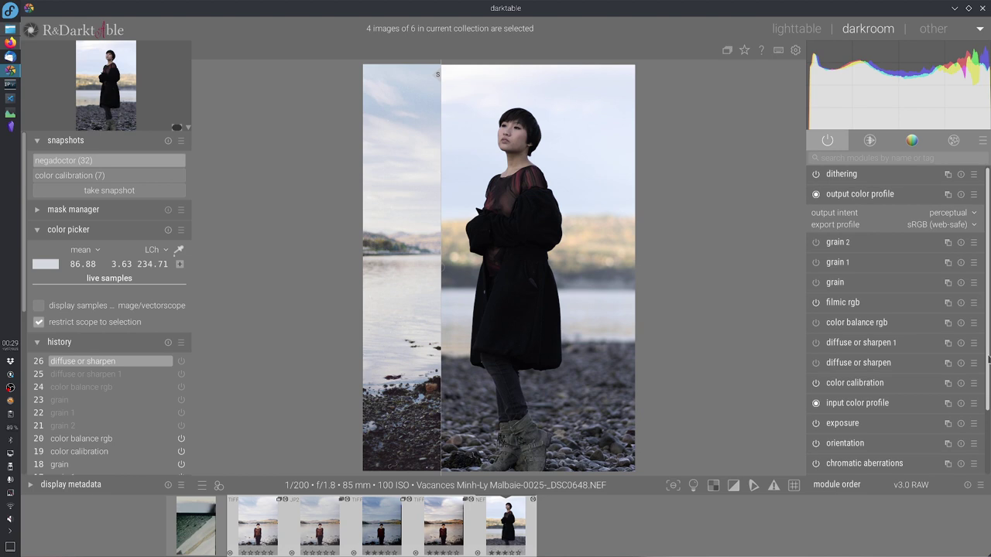
Review the chromatic aberrations and exposure module settings of the NEF photo
scroll(988, 396, "down", 2)
scroll(988, 397, "down", 1)
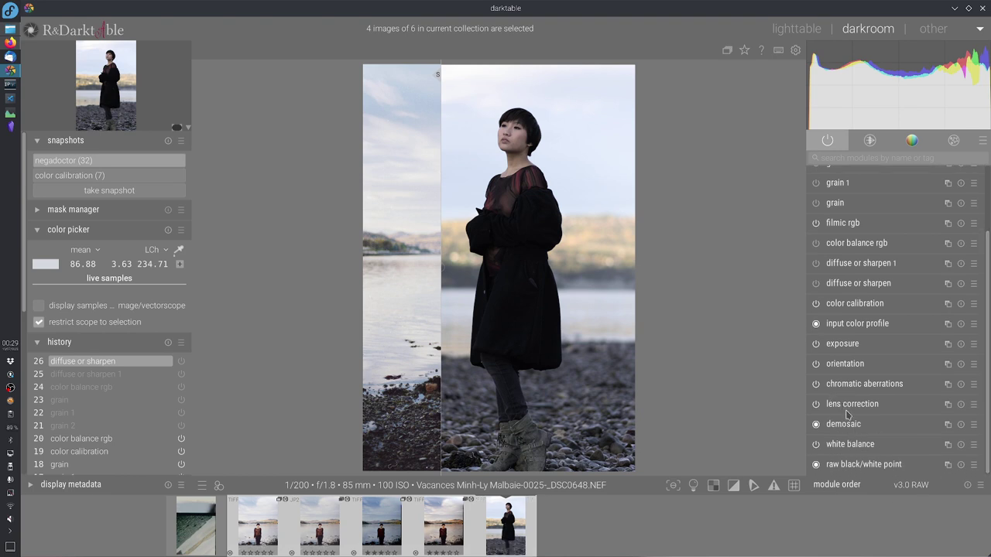
left_click(843, 385)
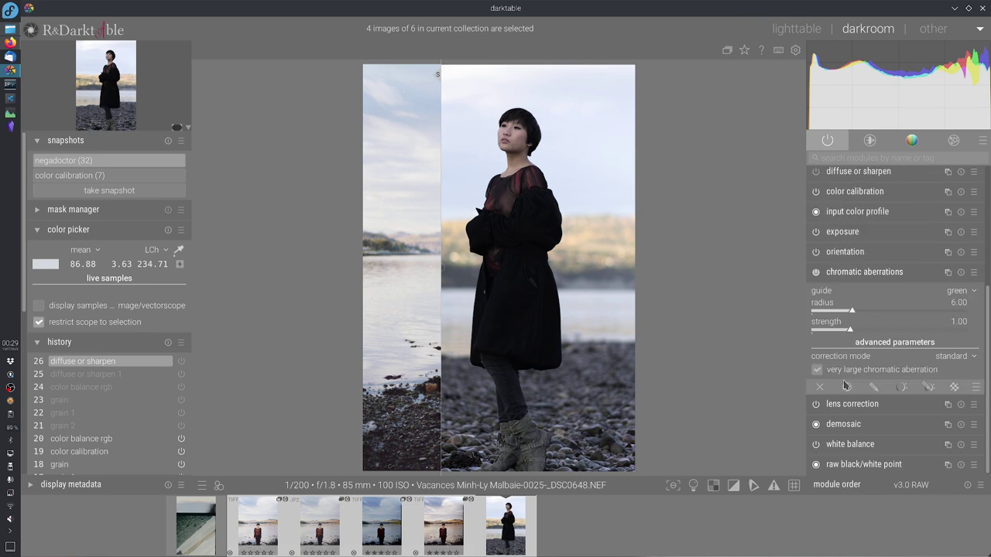
left_click(857, 272)
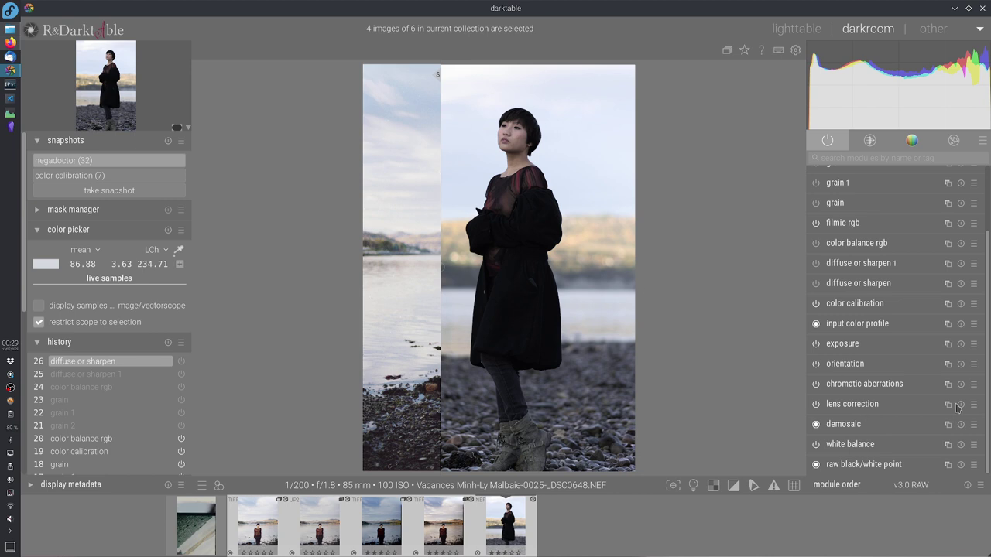
left_click(846, 346)
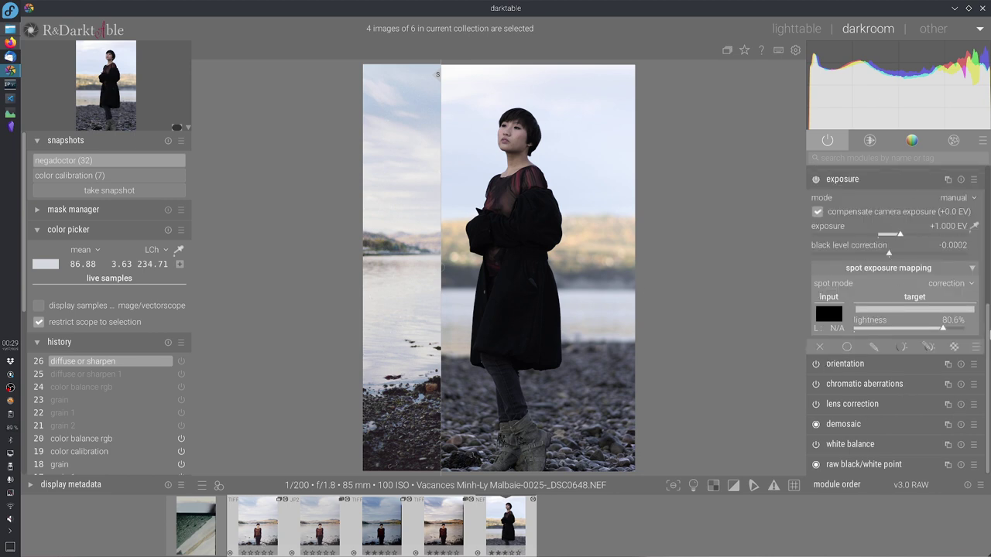
Compare the simplified NEF photo with the negadoctor snapshot by moving the split line over the two figures
scroll(886, 352, "up", 3)
left_click_drag(539, 239, 498, 335)
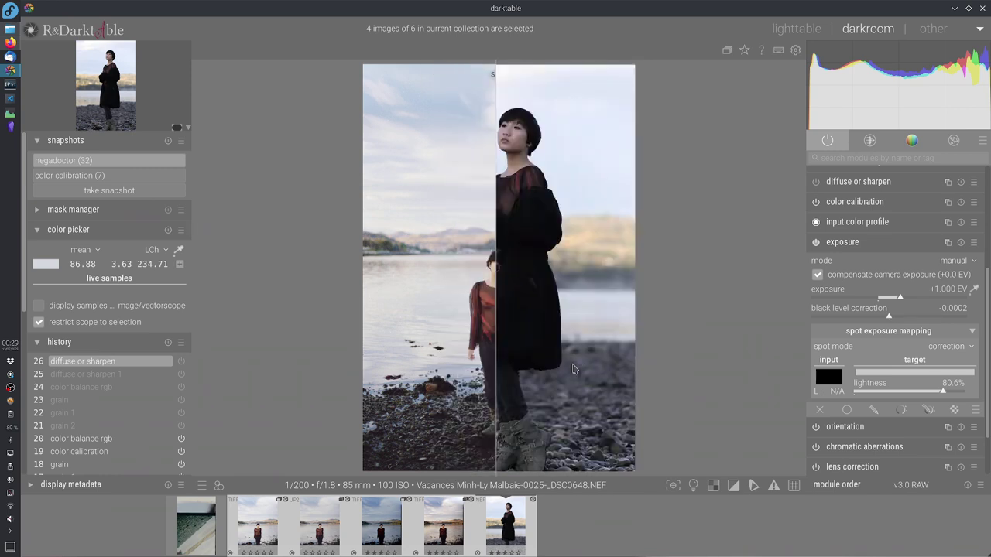
left_click_drag(574, 369, 523, 411)
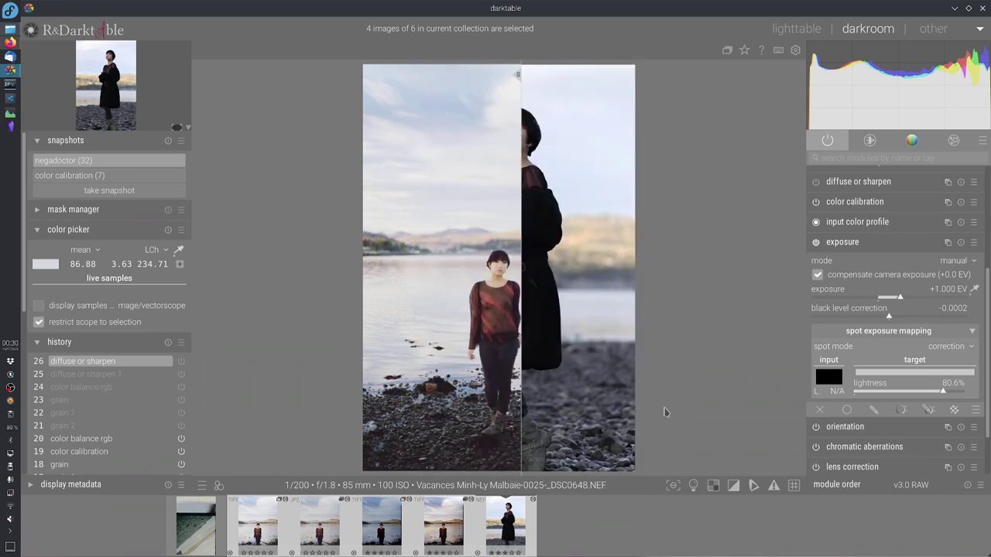
Examine the NEF photo's color calibration and spot color mapping settings, viewing the full snapshot and the full photo with the split line
left_click(871, 247)
left_click(858, 305)
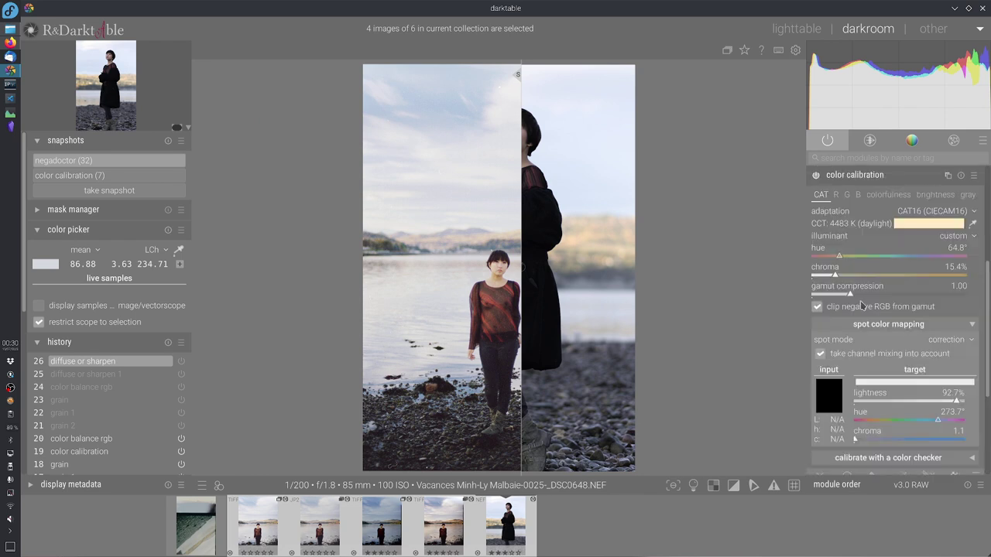
left_click_drag(558, 250, 642, 301)
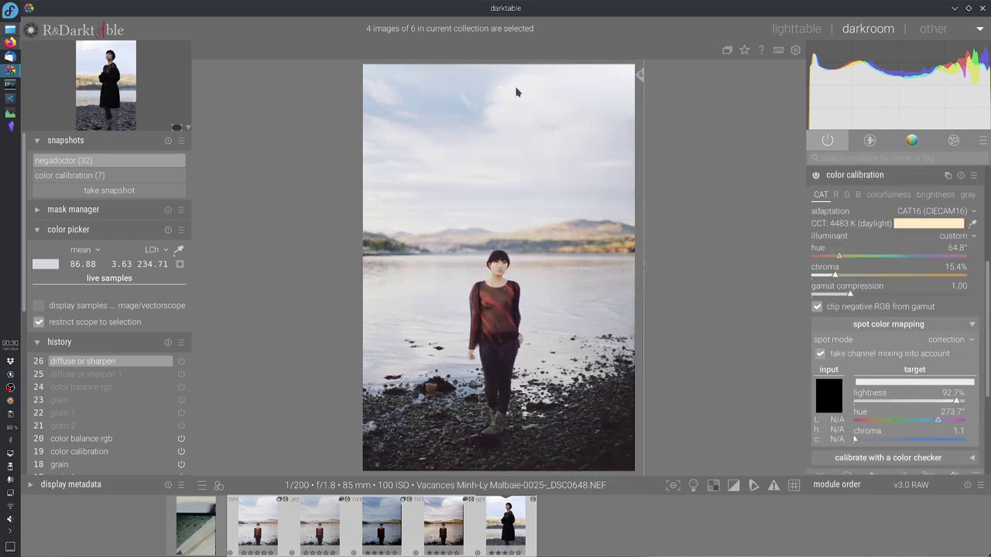
left_click(946, 342)
left_click(946, 340)
left_click_drag(639, 199, 366, 206)
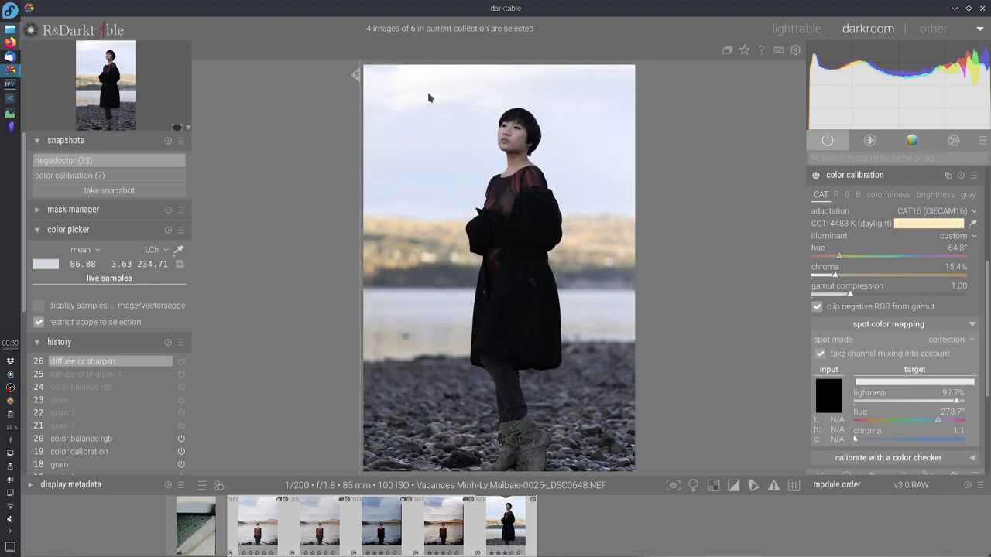
left_click_drag(982, 320, 982, 263)
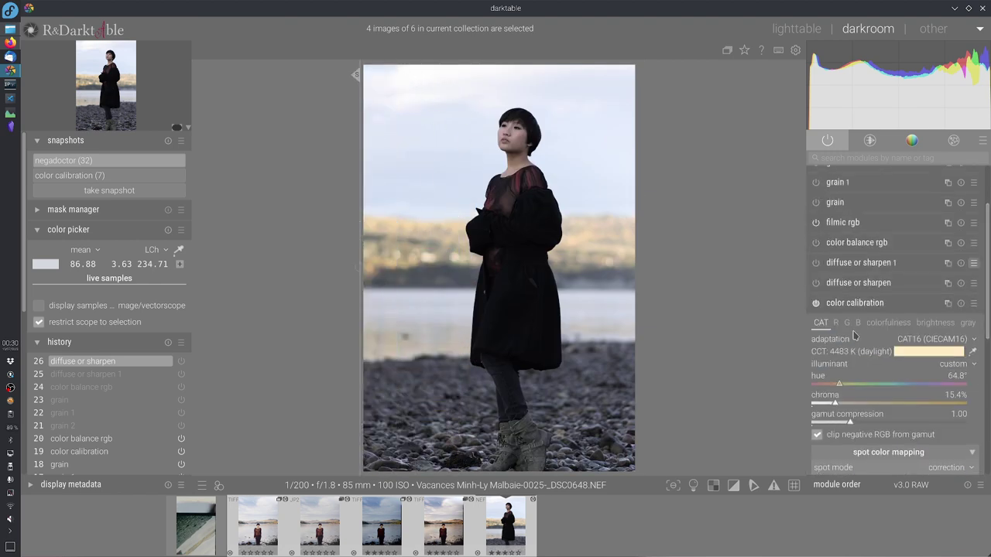
Swap the sides of the negadoctor snapshot and the NEF photo in the split view and sweep the line across both pictures
left_click_drag(443, 315, 495, 376)
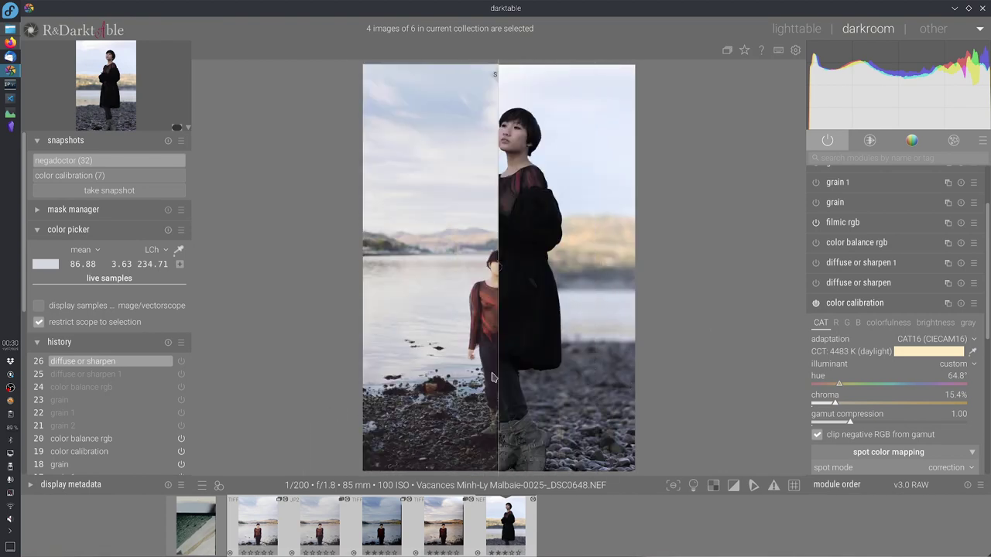
left_click(502, 267)
left_click(502, 268)
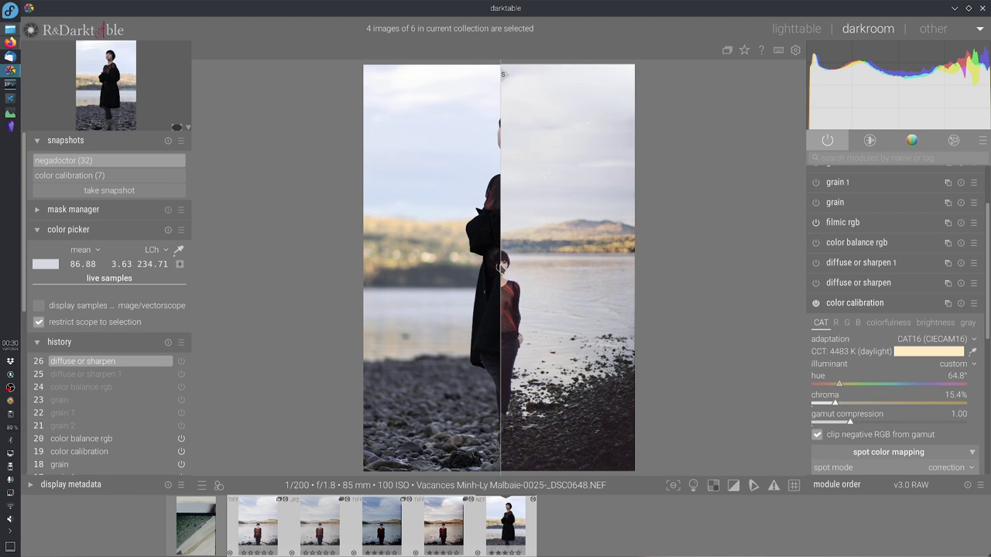
left_click_drag(500, 297, 425, 297)
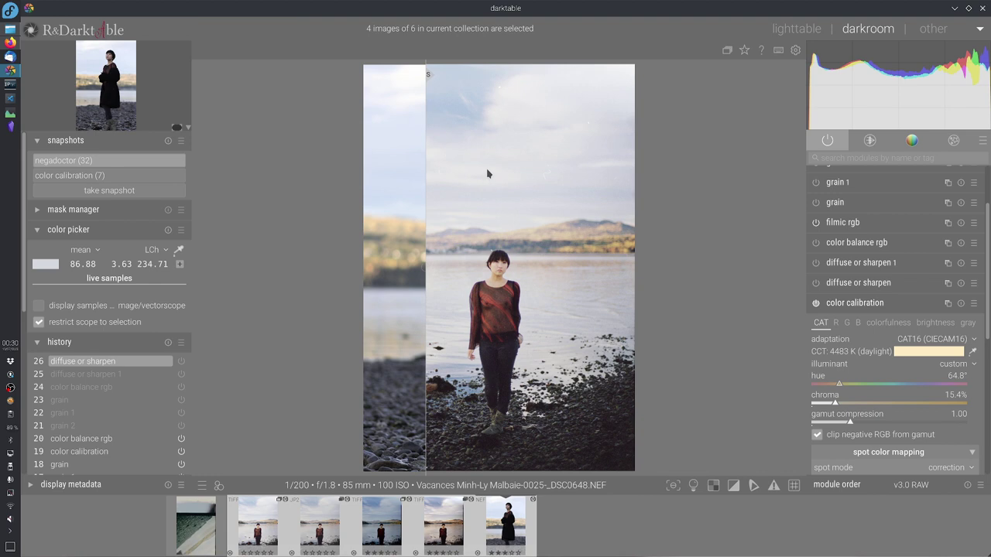
left_click_drag(439, 408, 743, 422)
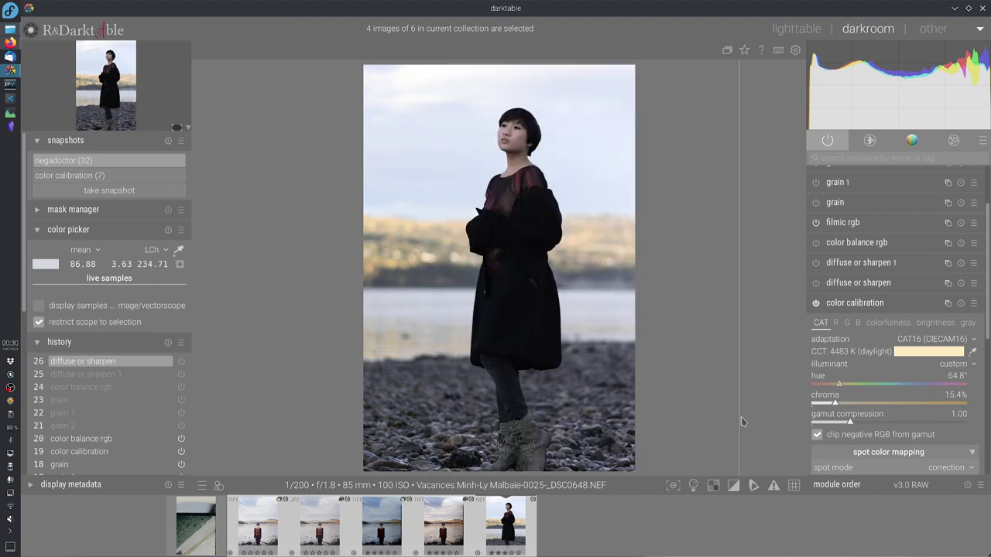
Collapse the color calibration module and compare the hills, water and pebbles by sweeping the swapped split line back and forth
left_click(903, 307)
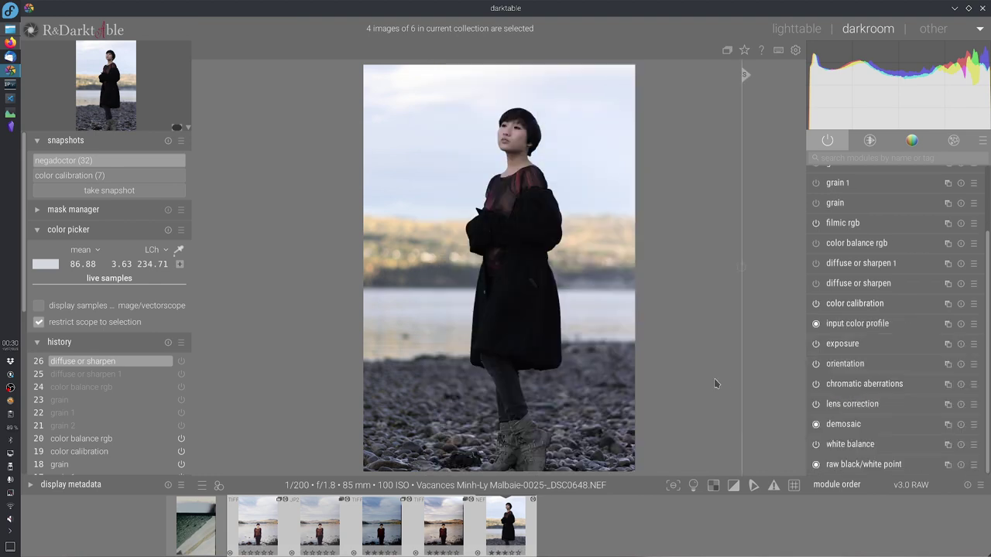
left_click_drag(741, 381, 602, 411)
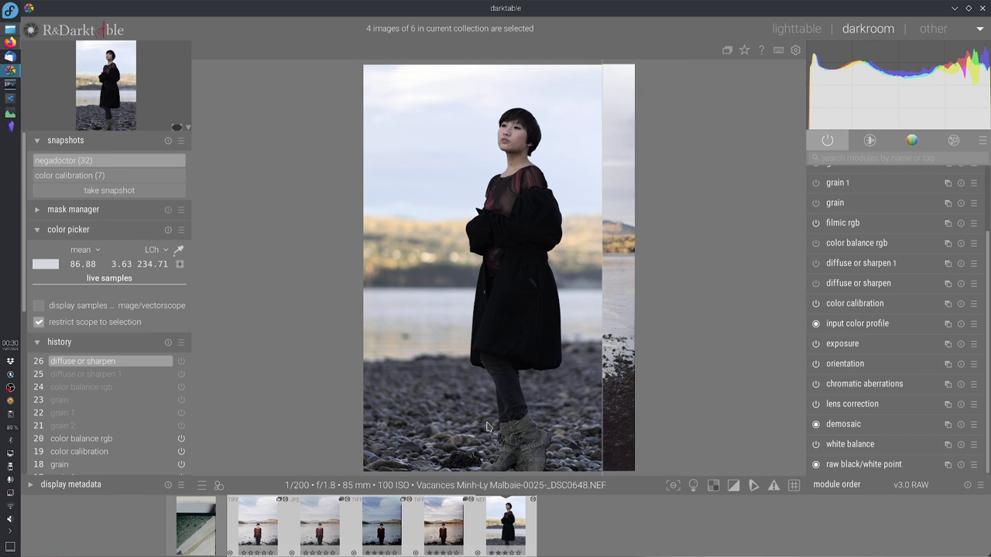
left_click_drag(488, 427, 628, 436)
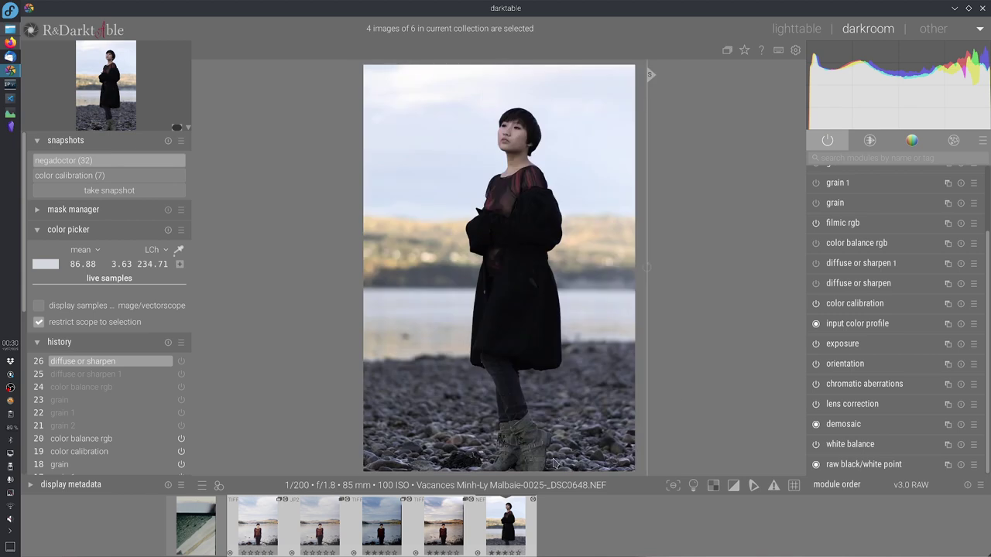
left_click_drag(633, 443, 403, 434)
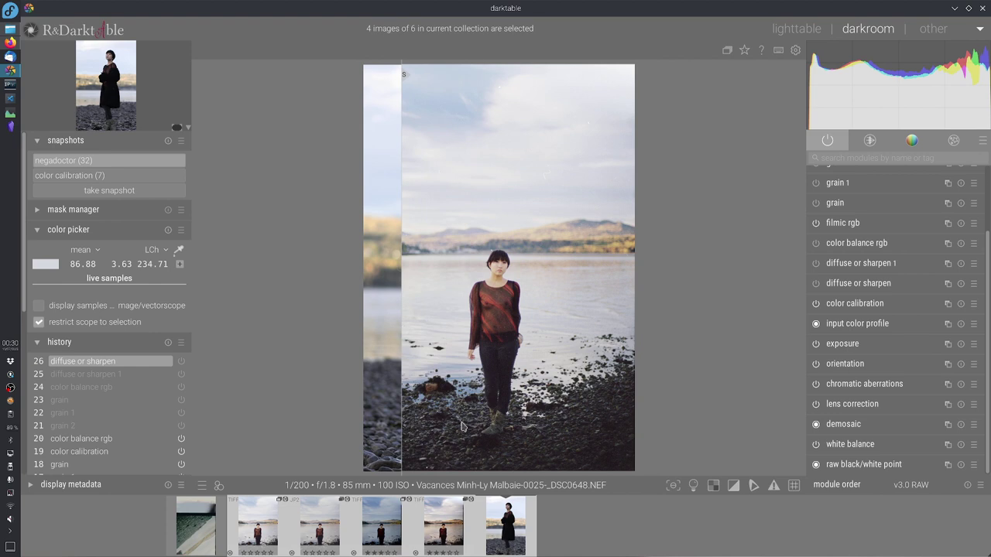
left_click_drag(421, 441, 615, 451)
left_click_drag(619, 413, 452, 429)
Set preserve chrominance in filmic rgb to max RGB and move the split line past the frame to show the whole NEF photo
scroll(914, 318, "up", 2)
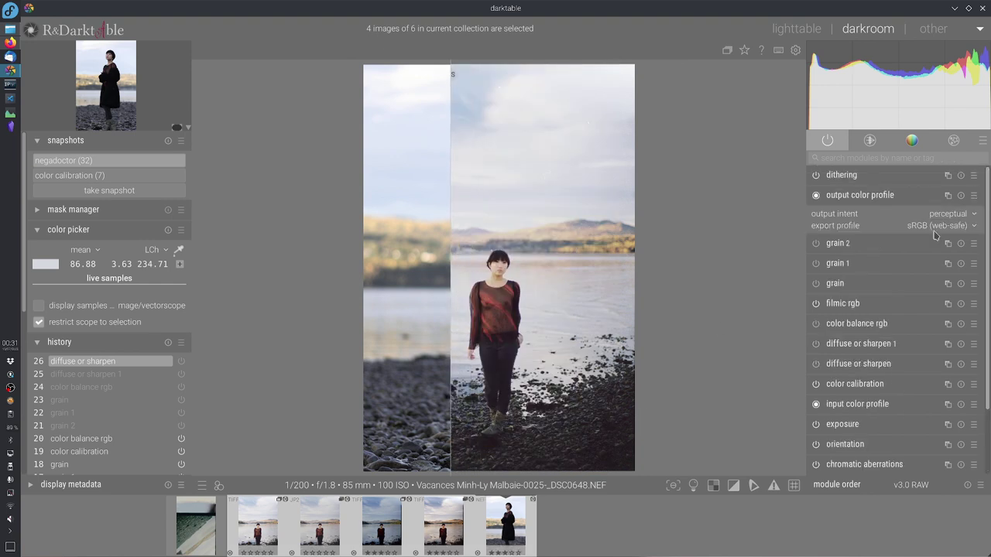
left_click(850, 308)
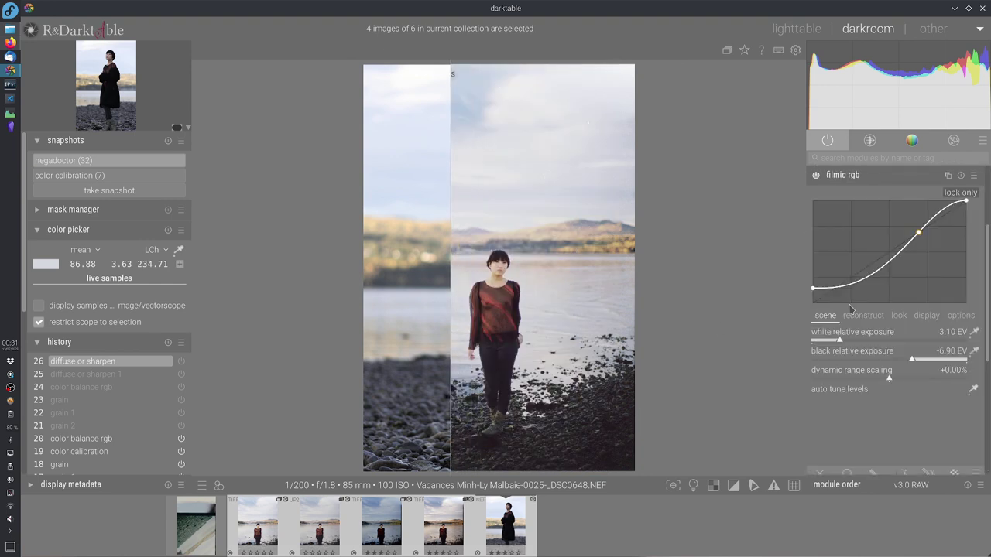
left_click(962, 316)
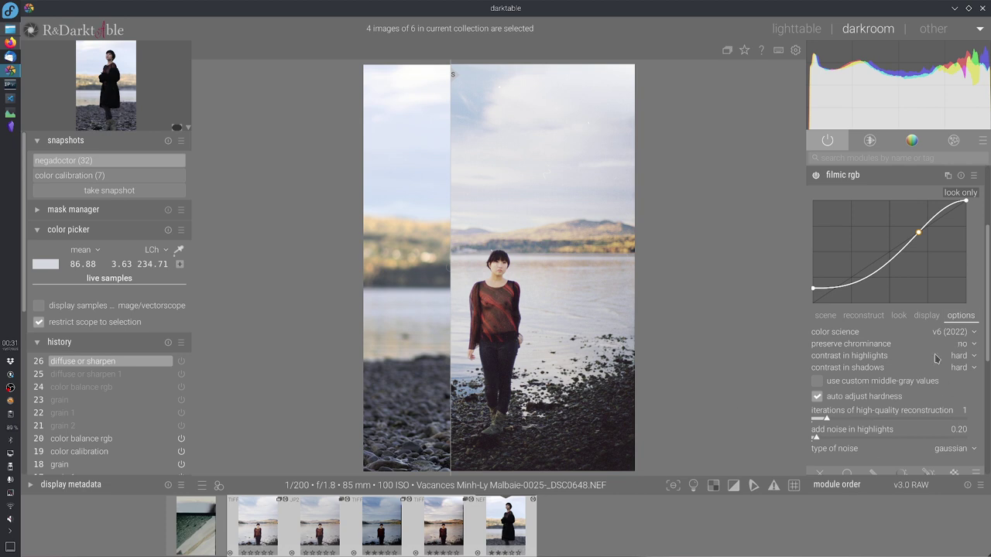
left_click(961, 345)
left_click(964, 354)
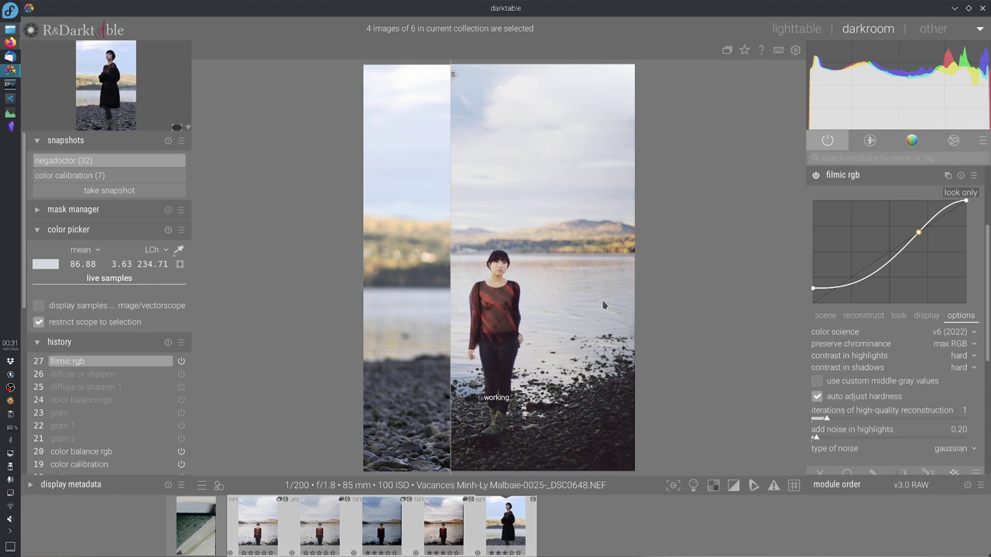
left_click_drag(604, 305, 659, 296)
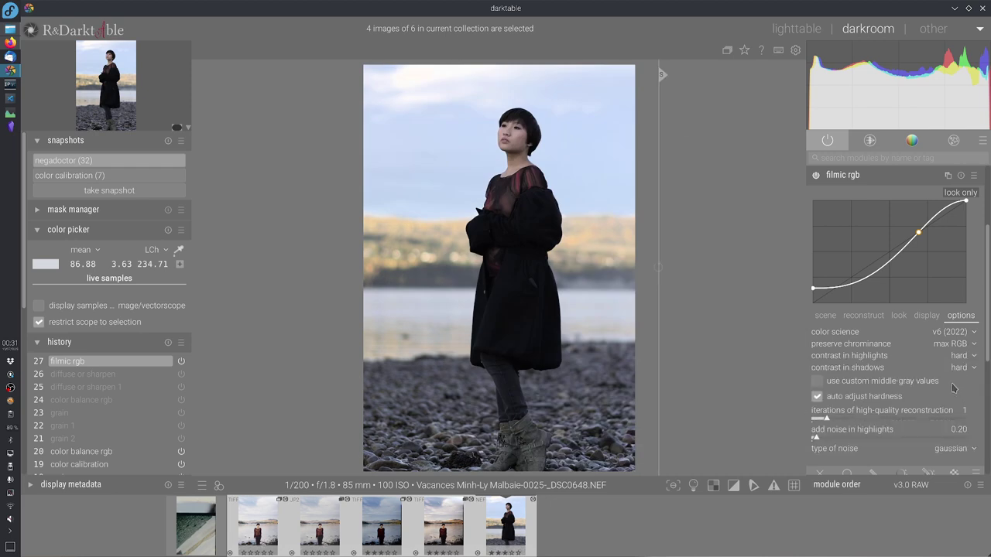
Try preserve chrominance set to no in filmic rgb, and return it to max RGB
left_click(943, 346)
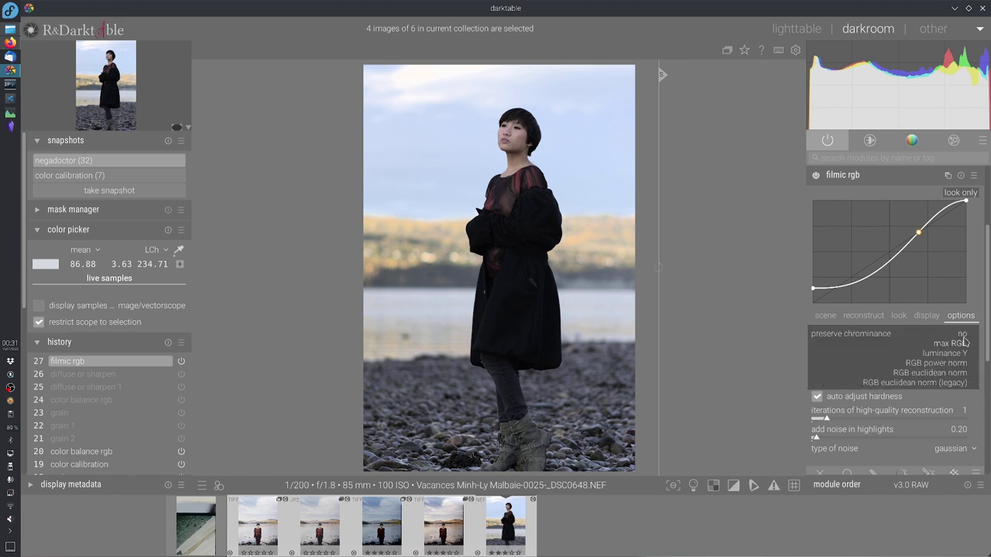
left_click(968, 341)
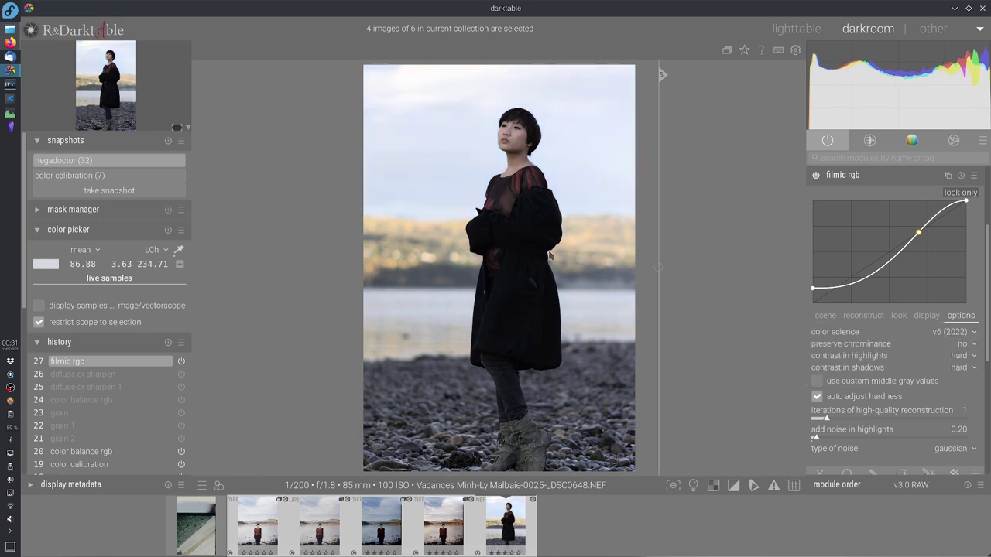
left_click(957, 346)
left_click(725, 398)
left_click(963, 345)
left_click(963, 356)
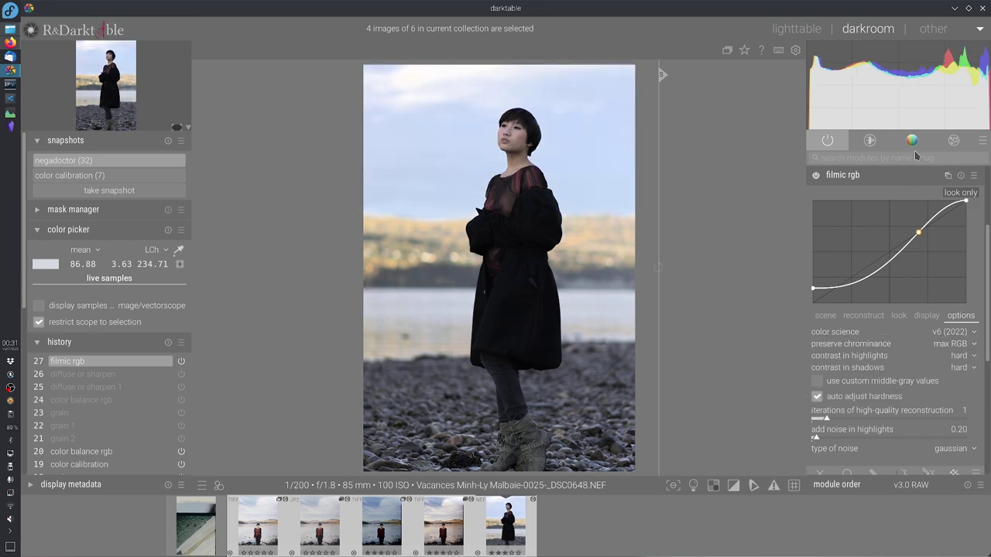
Collapse filmic rgb and examine the chroma and saturation grading settings in color balance rgb
left_click(911, 176)
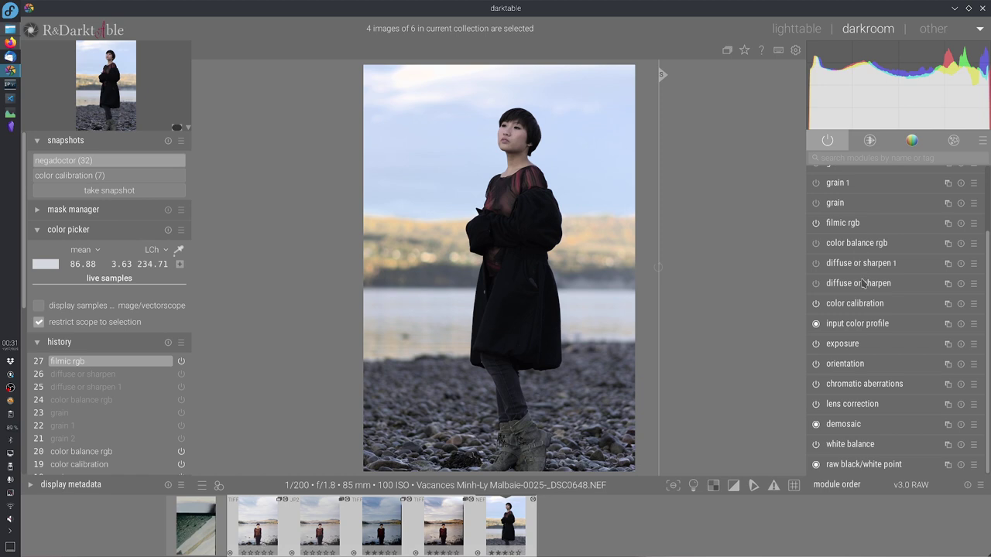
left_click(859, 243)
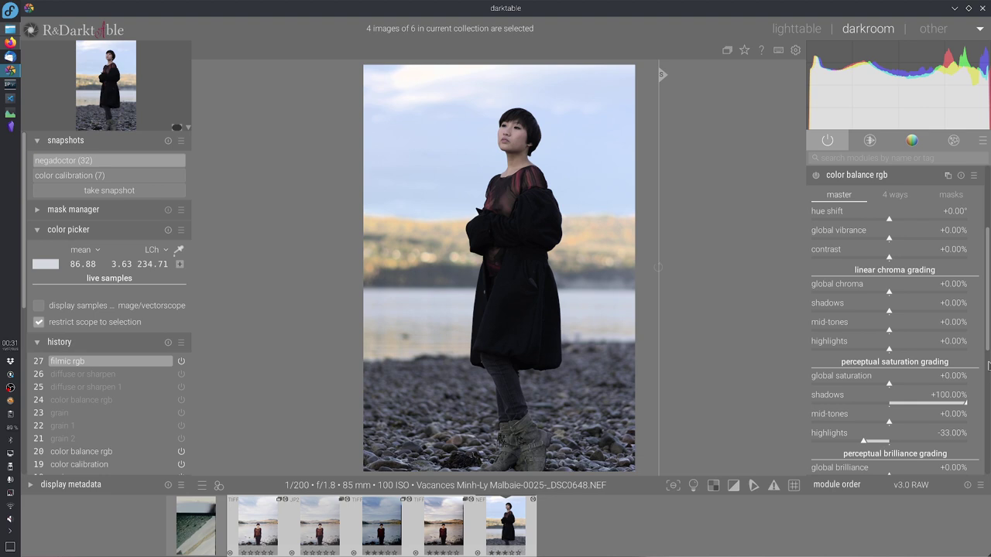
scroll(919, 293, "up", 3)
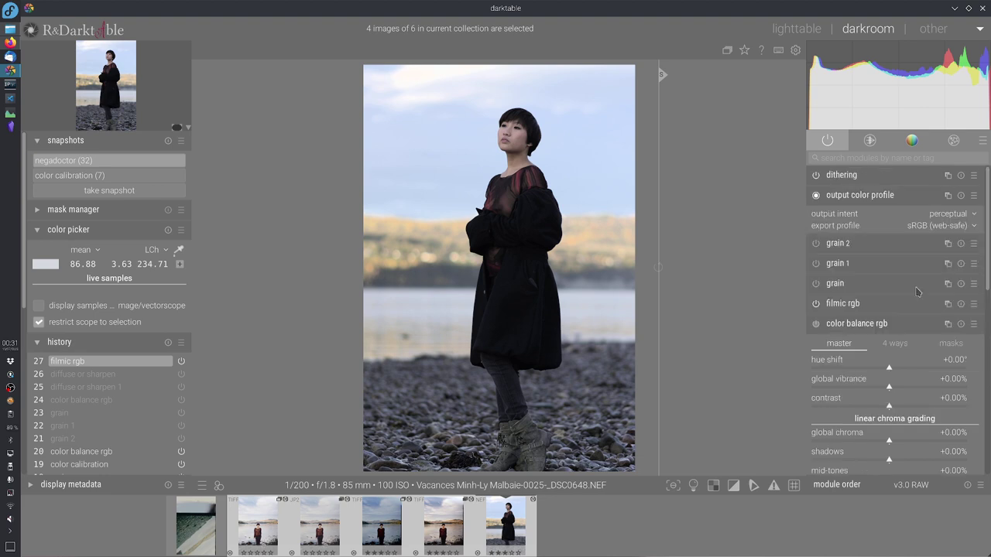
Set preserve chrominance in filmic rgb to no and compare the NEF photo with the negadoctor snapshot by moving the split line
left_click(872, 304)
left_click(953, 331)
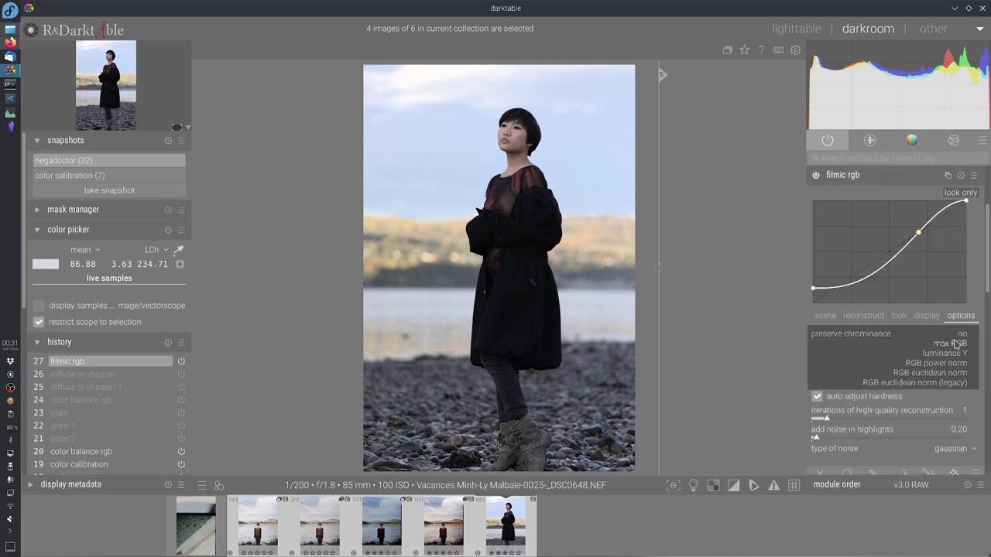
left_click(964, 335)
left_click_drag(666, 396, 504, 439)
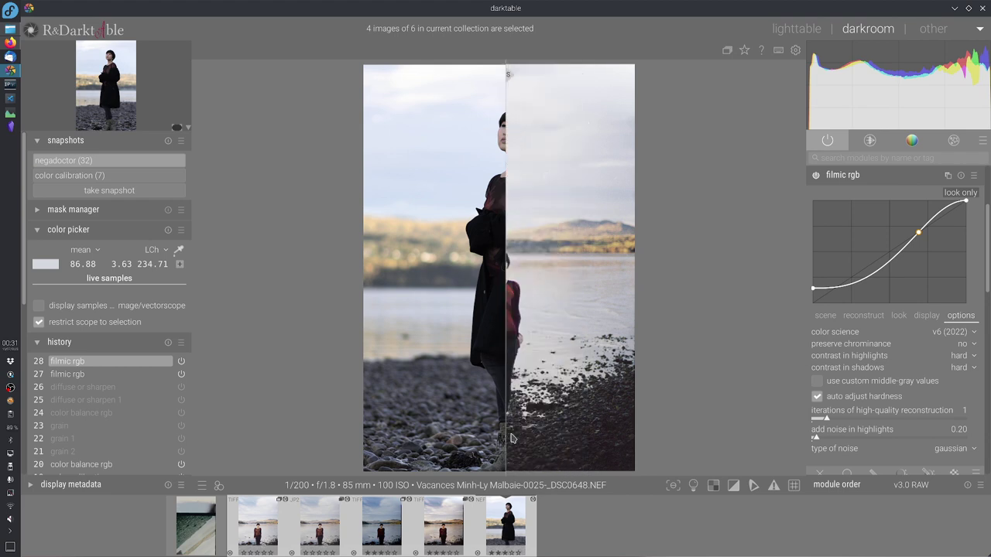
left_click_drag(511, 439, 594, 406)
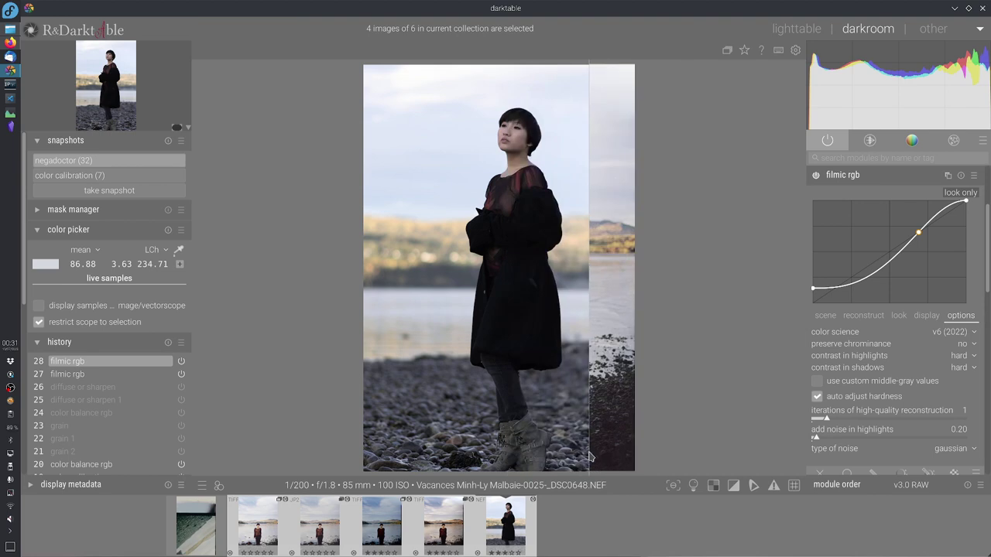
left_click_drag(590, 329, 607, 364)
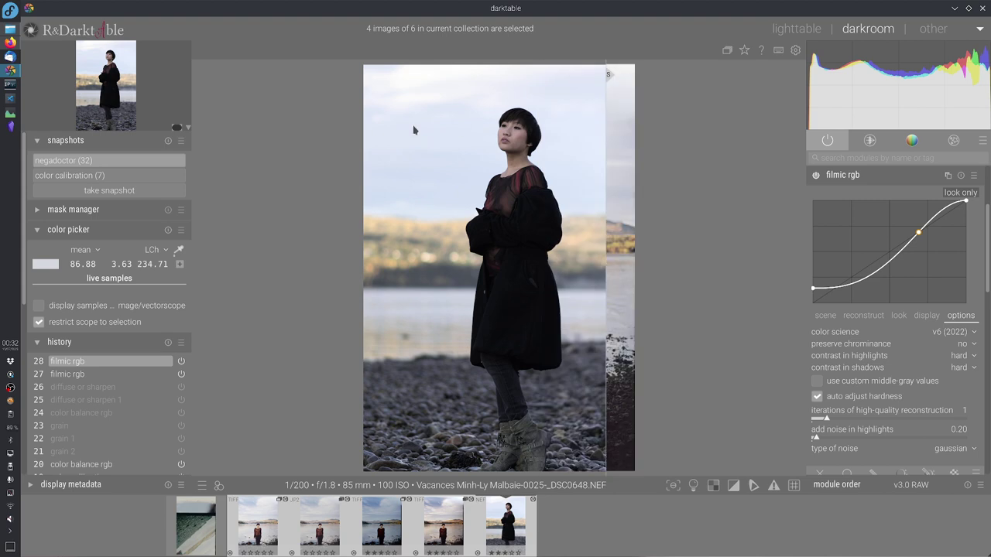
left_click_drag(590, 182, 465, 248)
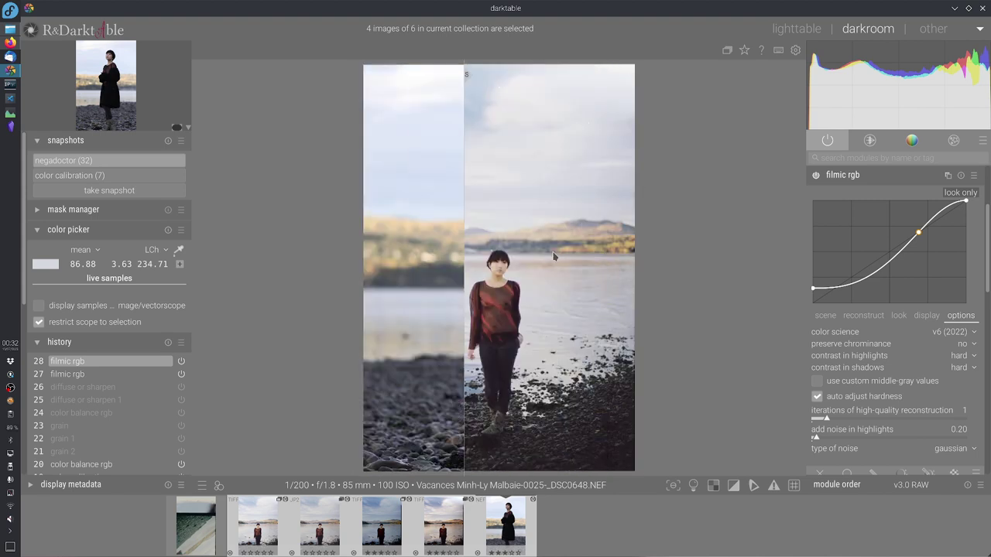
Try preserve chrominance at max RGB and sweep the split line to compare the sky and hills with the snapshot
left_click(974, 343)
left_click(960, 367)
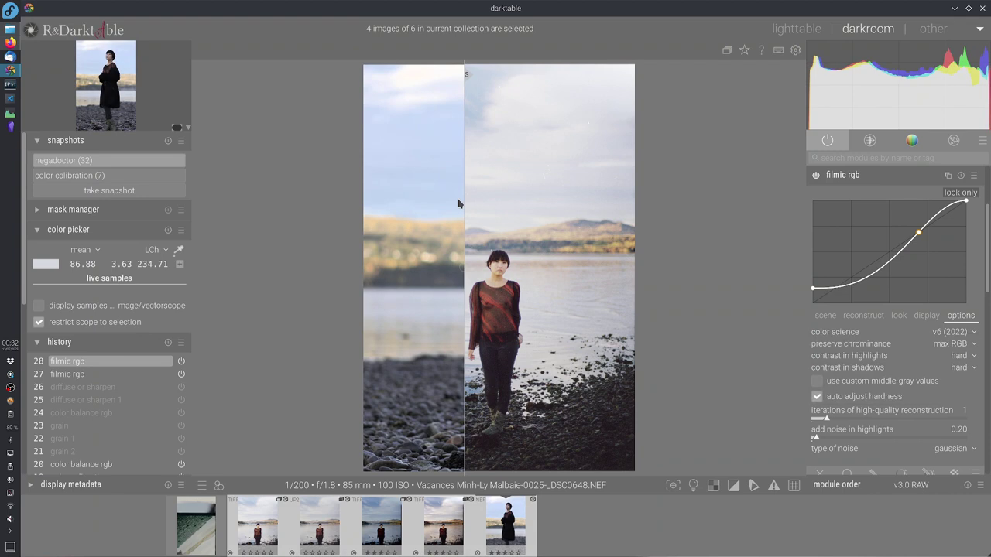
left_click_drag(462, 198, 659, 212)
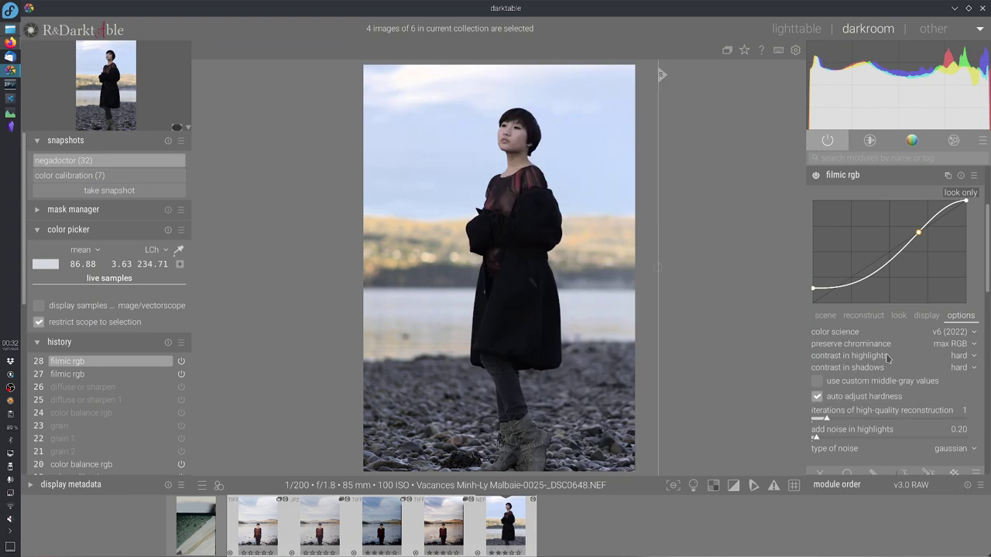
left_click_drag(664, 353, 533, 279)
left_click_drag(607, 316, 676, 329)
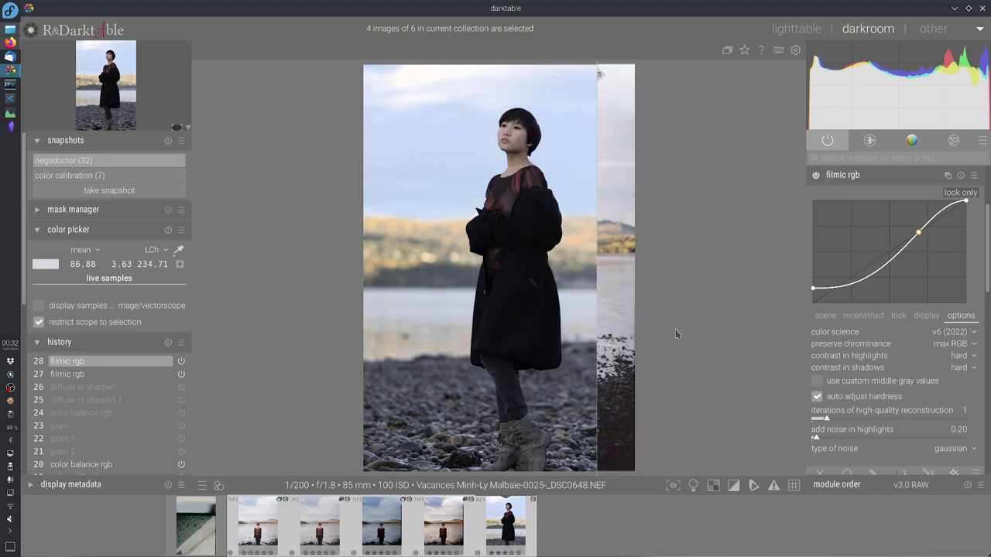
Set preserve chrominance back to no and sweep the split line over the snapshot and past the frame
left_click(964, 348)
left_click(964, 336)
left_click_drag(598, 342, 469, 356)
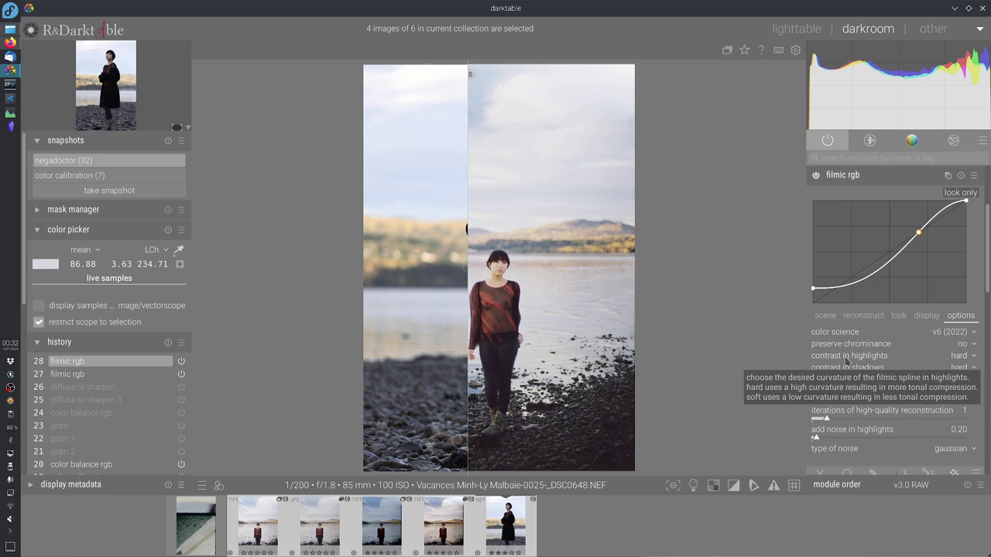
left_click_drag(468, 349, 681, 348)
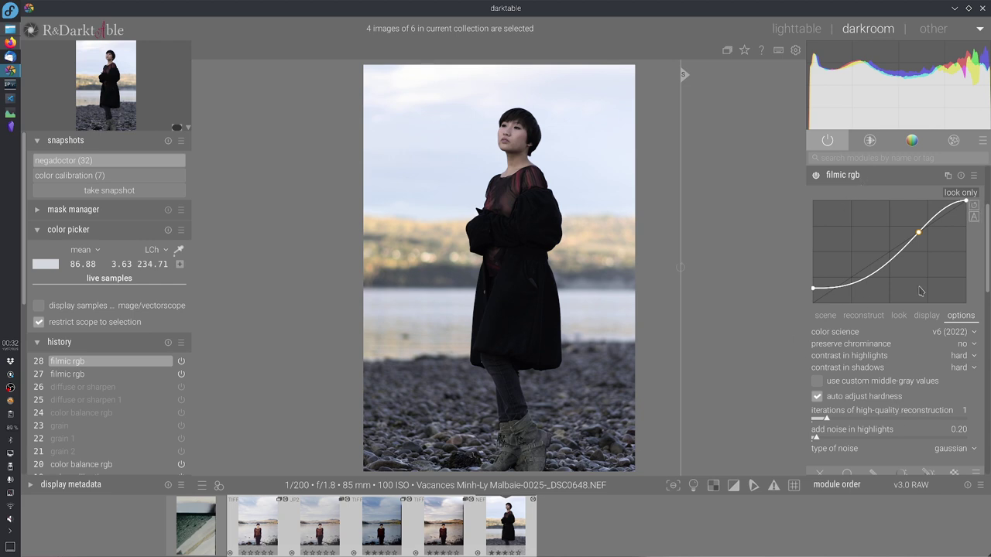
Examine the perceptual saturation grading in color balance rgb alongside the split view, and collapse the module
left_click(900, 176)
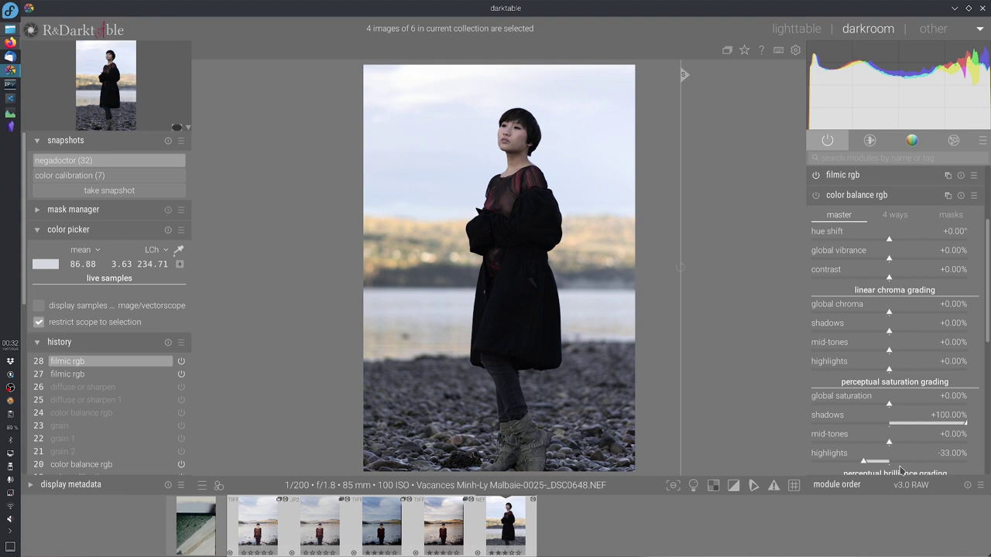
left_click_drag(680, 438, 487, 443)
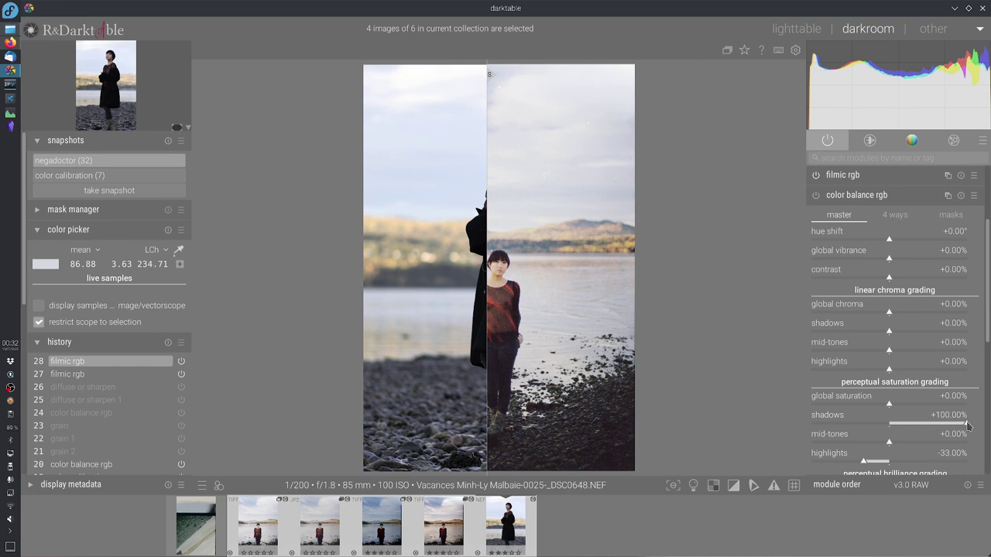
left_click(845, 199)
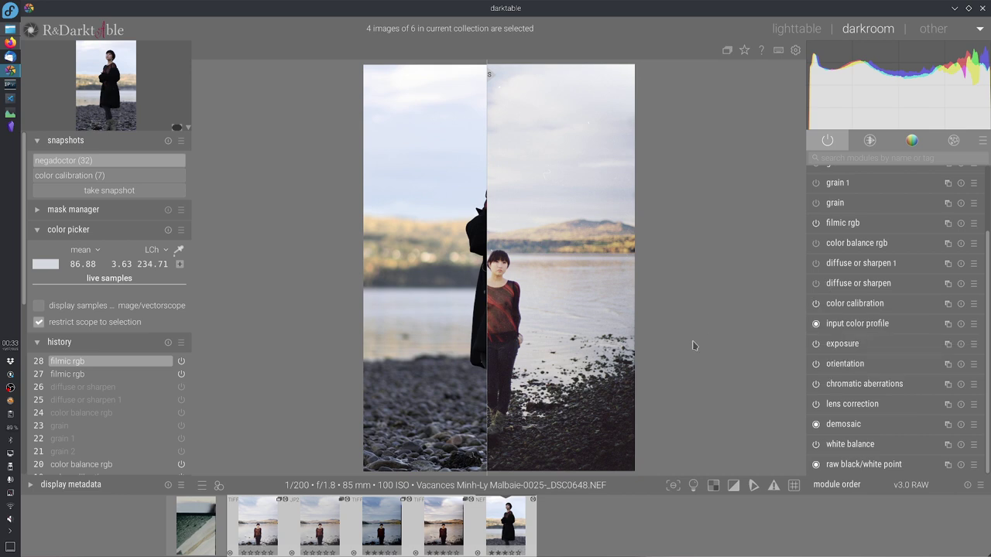
Show the whole NEF photo and auto-pick filmic rgb's white and black relative exposure from the full image
left_click(919, 222)
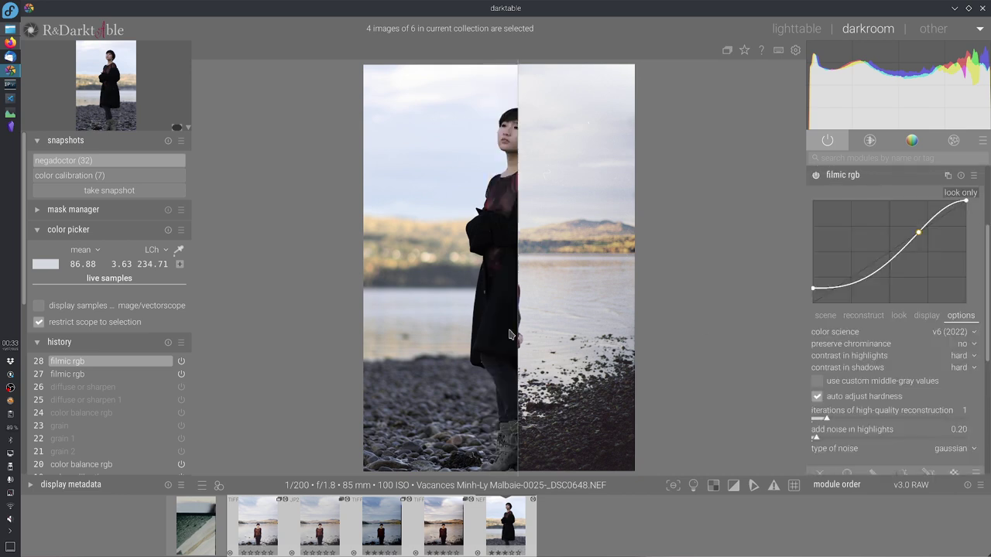
left_click_drag(510, 335, 701, 385)
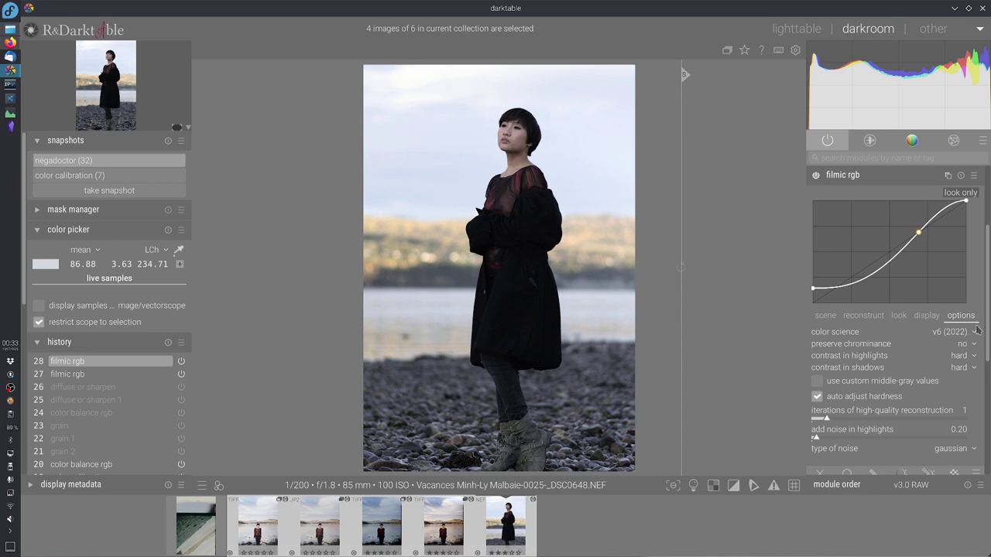
left_click(825, 315)
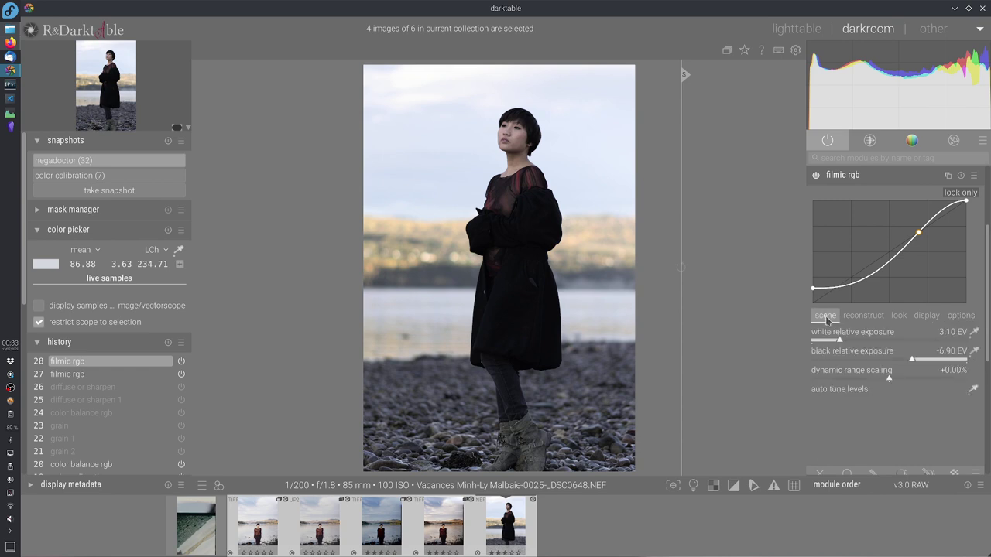
left_click(974, 333)
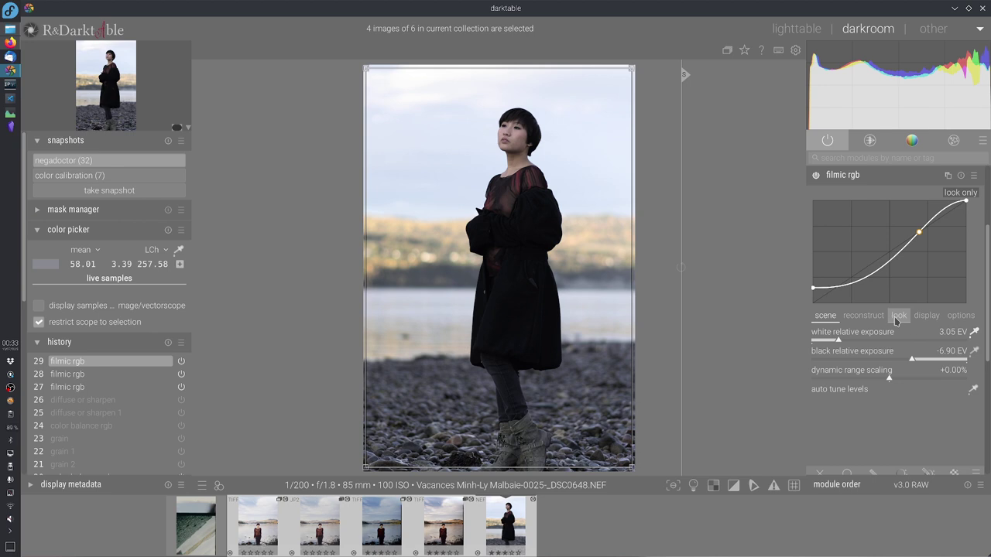
left_click(974, 352)
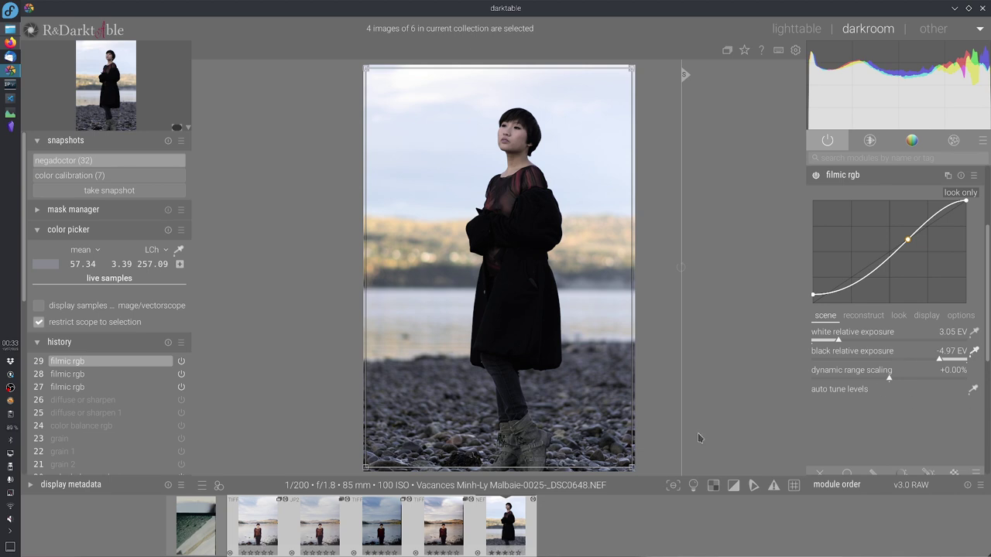
Try a black relative exposure of -8.06 EV, and return to the history state before the exposure changes
left_click_drag(682, 434, 516, 422)
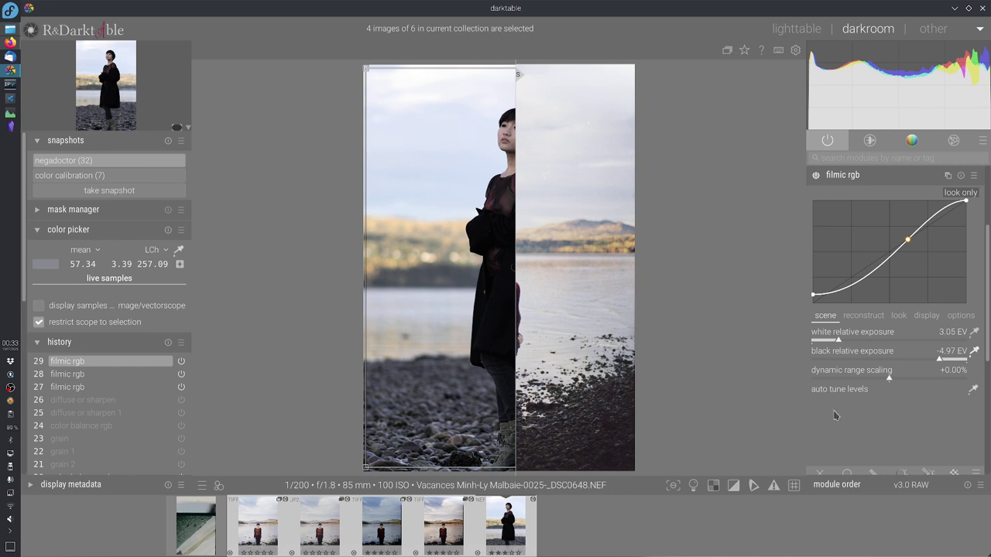
left_click(895, 362)
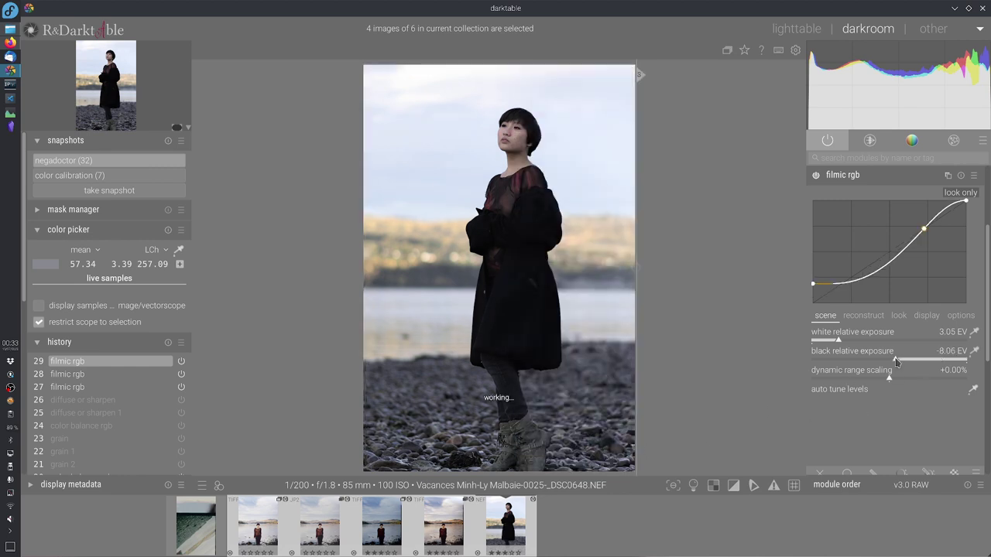
left_click(113, 374)
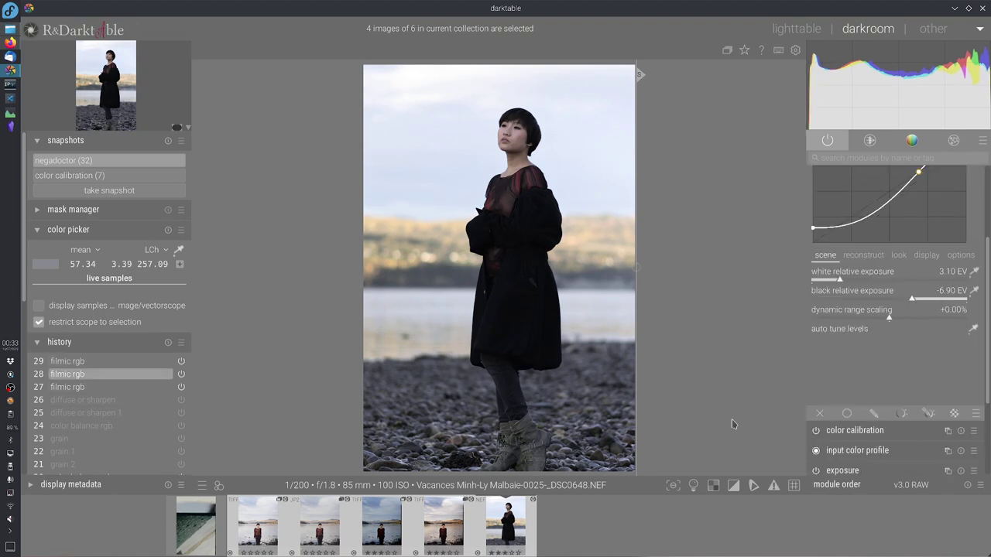
Compare the NEF photo with the negadoctor snapshot by sweeping the split line until most of the snapshot shows
left_click_drag(691, 408, 400, 482)
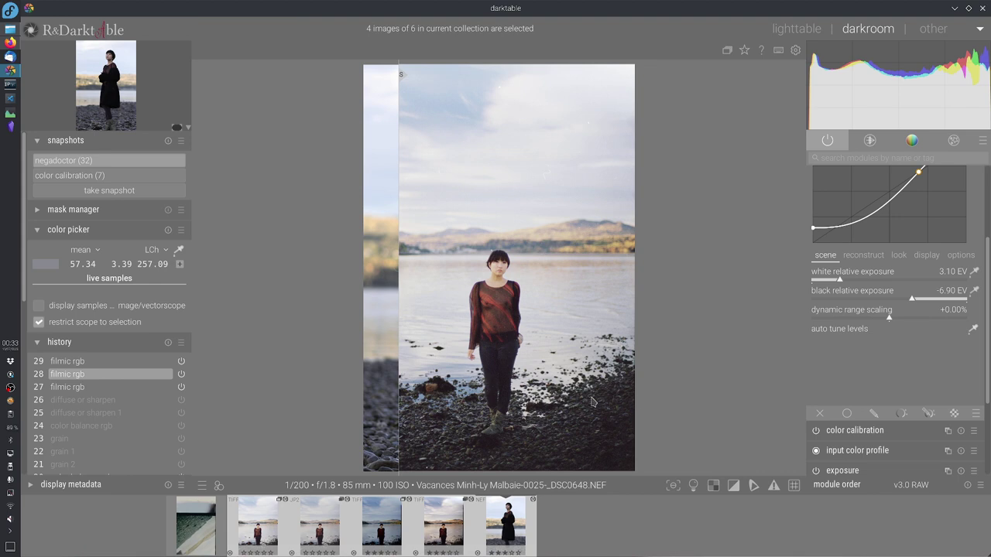
left_click_drag(594, 402, 396, 459)
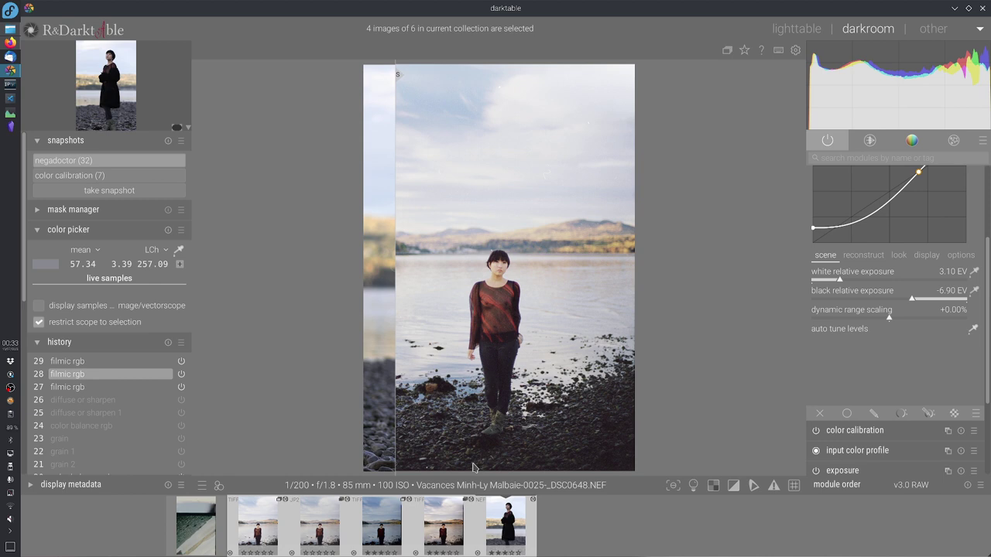
left_click_drag(474, 468, 405, 460)
Examine filmic rgb's look settings while comparing both pictures with the split line, and collapse the module
left_click(898, 254)
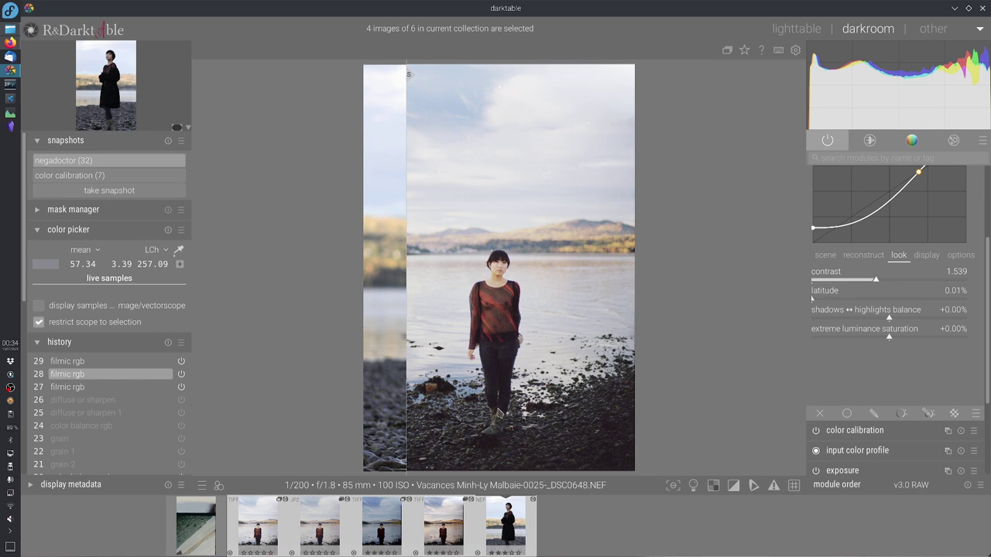
left_click_drag(500, 414, 416, 422)
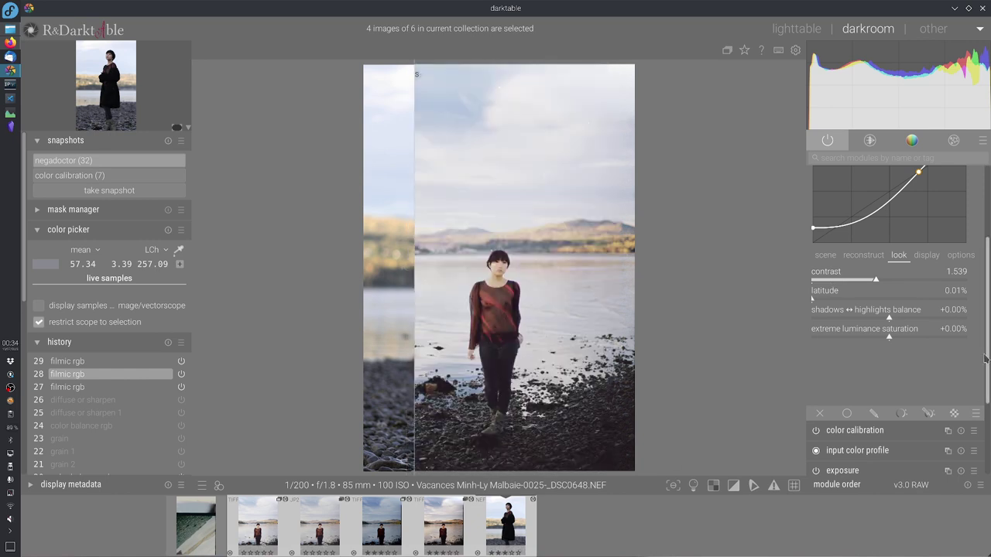
scroll(987, 354, "up", 2)
left_click_drag(499, 302, 577, 387)
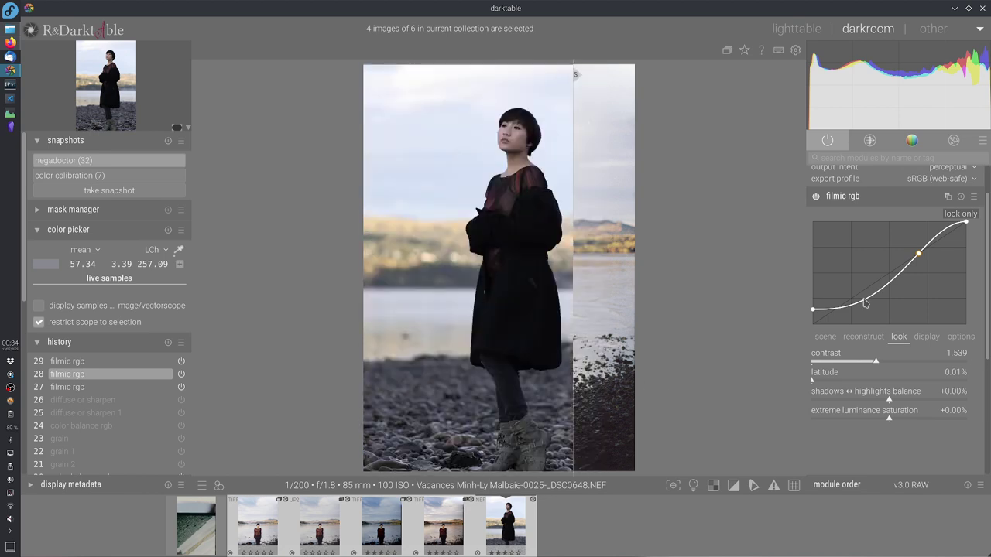
left_click(894, 199)
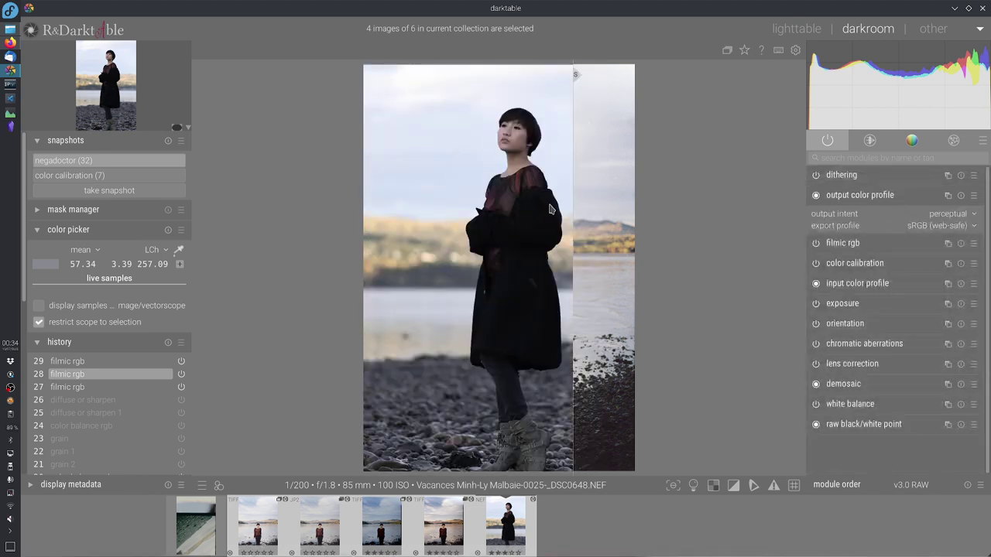
Examine the blue, green and red channel mixing inputs in the color calibration module
left_click(877, 265)
left_click(858, 196)
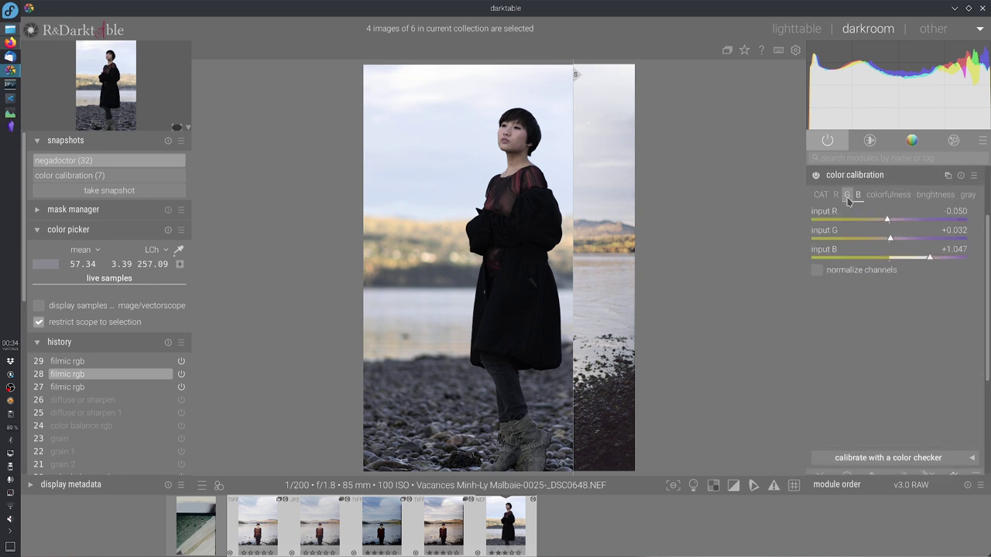
left_click(847, 195)
left_click(836, 196)
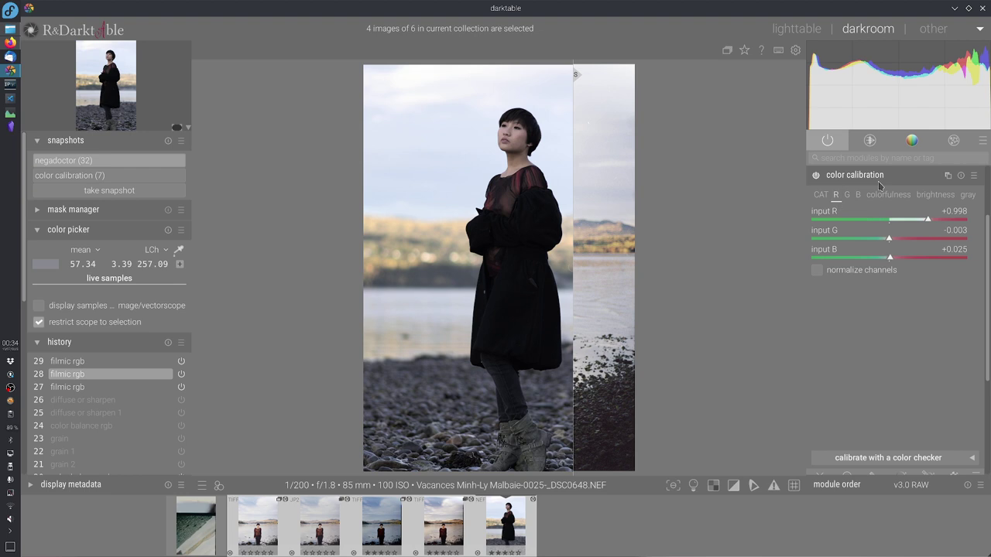
Collapse color calibration, examine the white balance module's illuminant temperature and channel coefficients, and collapse that module
left_click(891, 182)
left_click(847, 402)
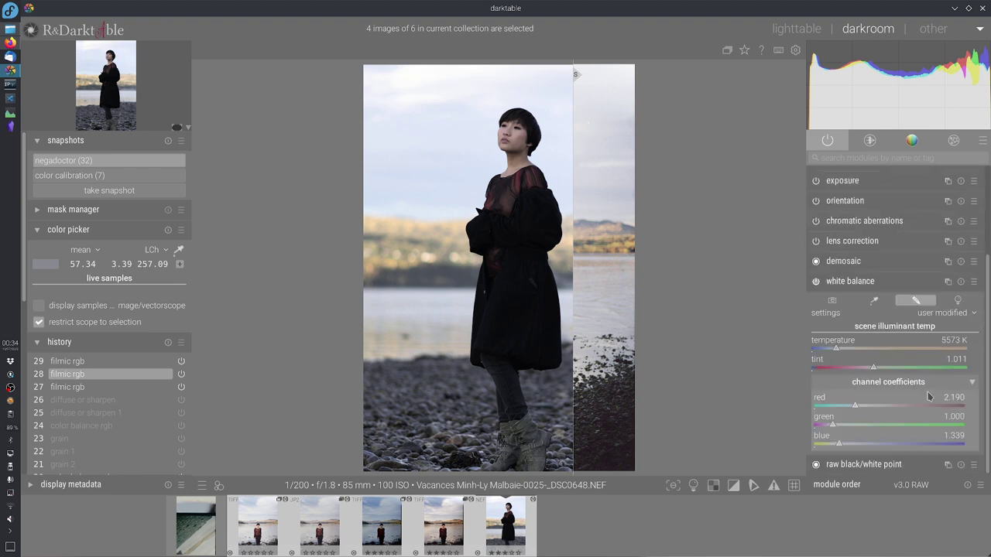
left_click(877, 285)
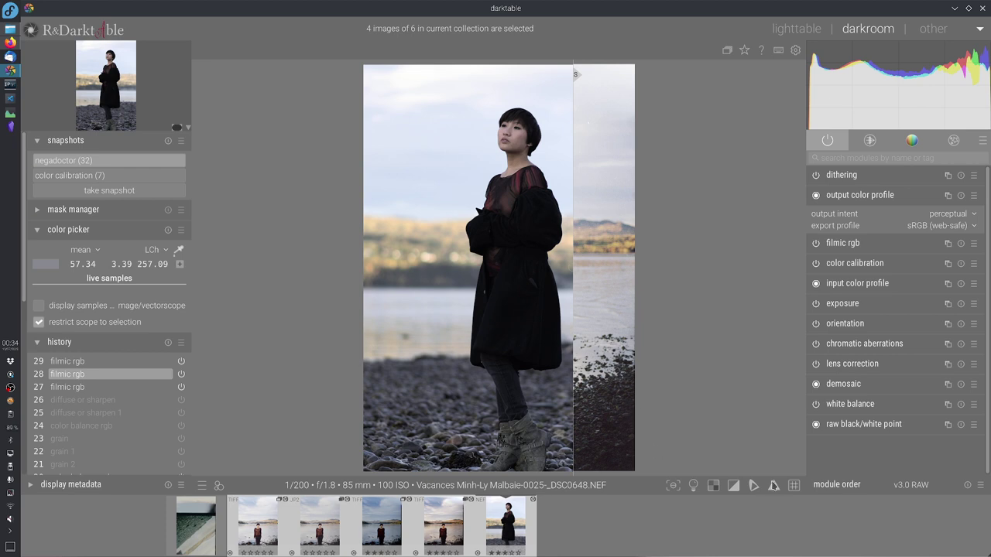
Compare the full NEF photo with the negadoctor snapshot by sweeping the split line past the picture's edge and back to its middle
left_click(774, 485)
left_click_drag(579, 427, 683, 462)
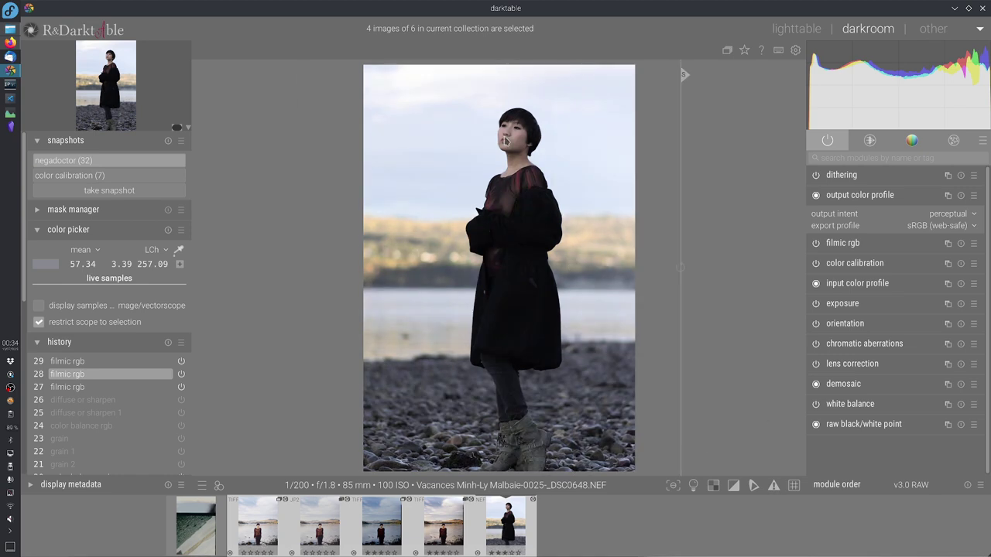
left_click_drag(685, 247, 623, 199)
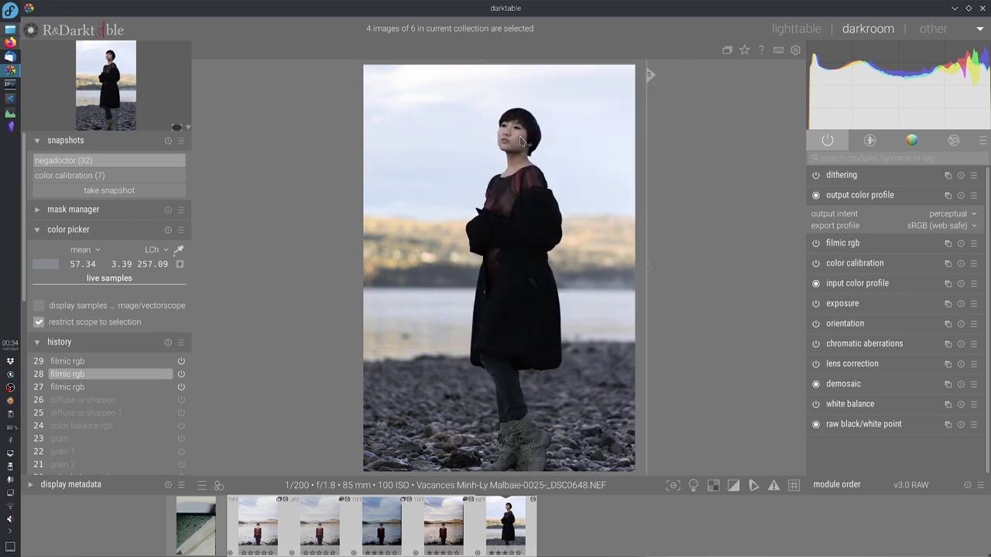
left_click_drag(648, 185, 630, 215)
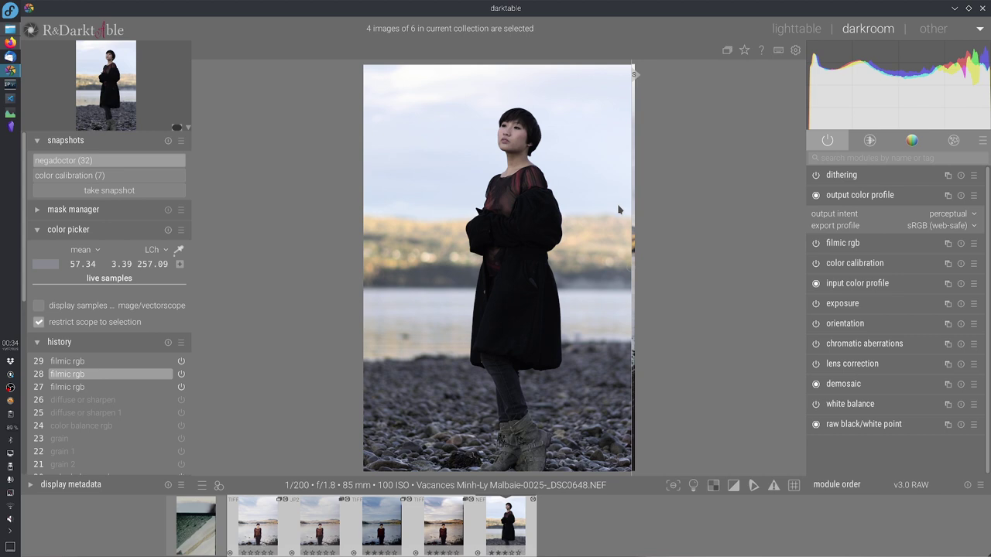
left_click_drag(635, 223, 510, 224)
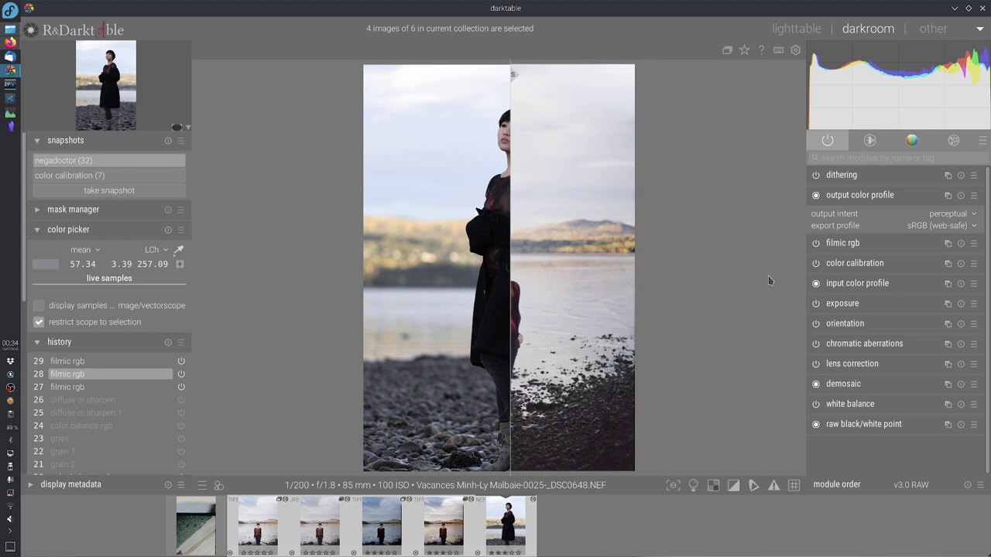
Create a second instance of the color balance rgb module and name it new
left_click(912, 140)
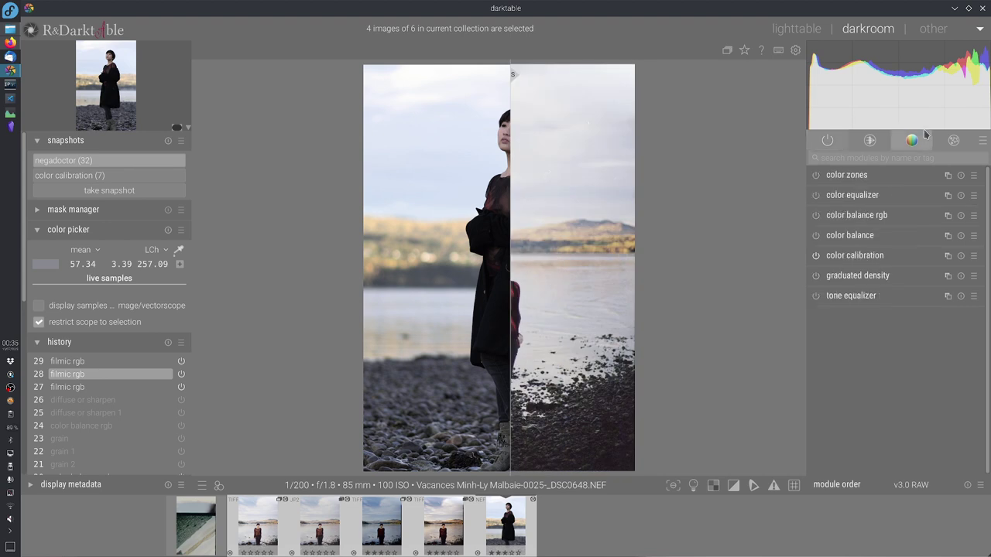
left_click(947, 221)
left_click(934, 228)
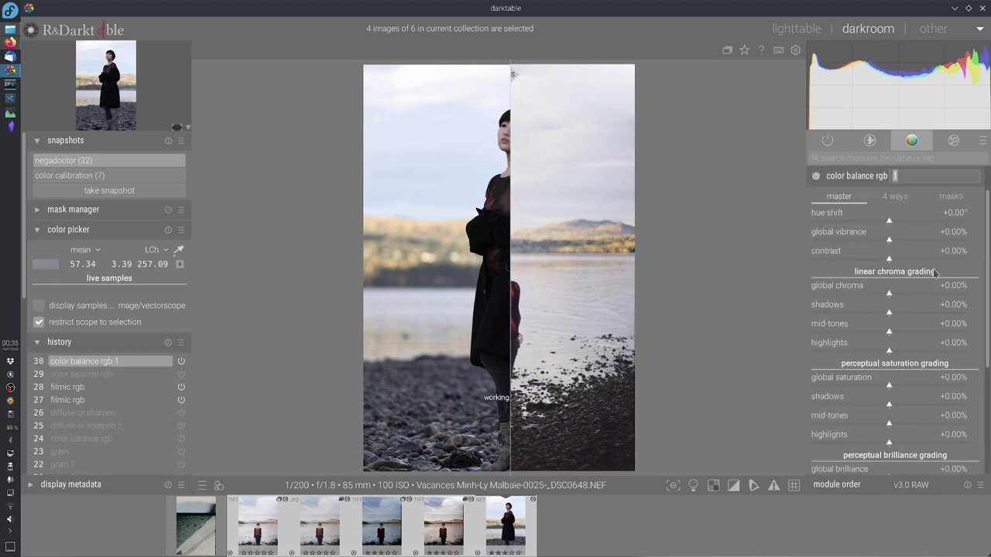
type("new")
key("Return")
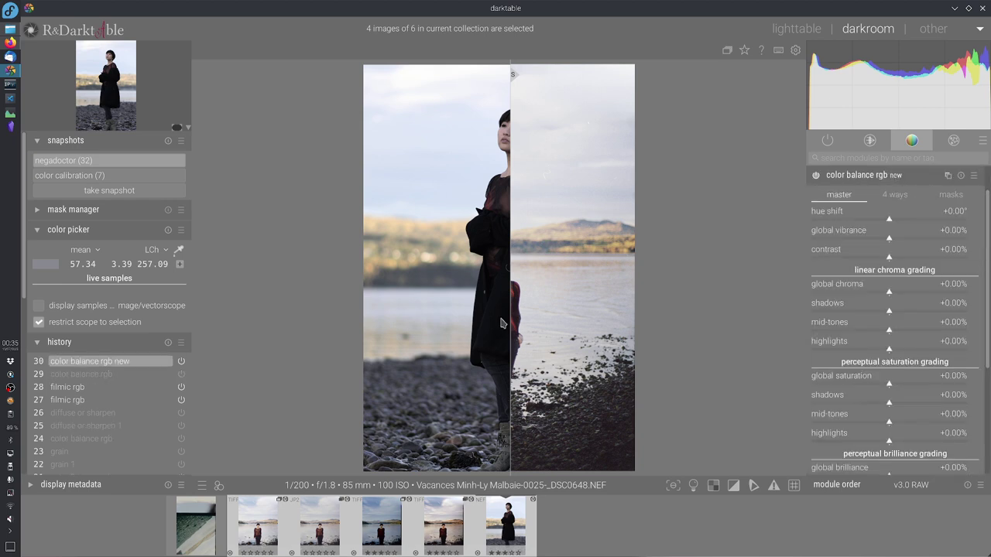
Collapse the new color balance rgb instance and compare the skies of both pictures by moving the split line
left_click_drag(509, 324, 391, 360)
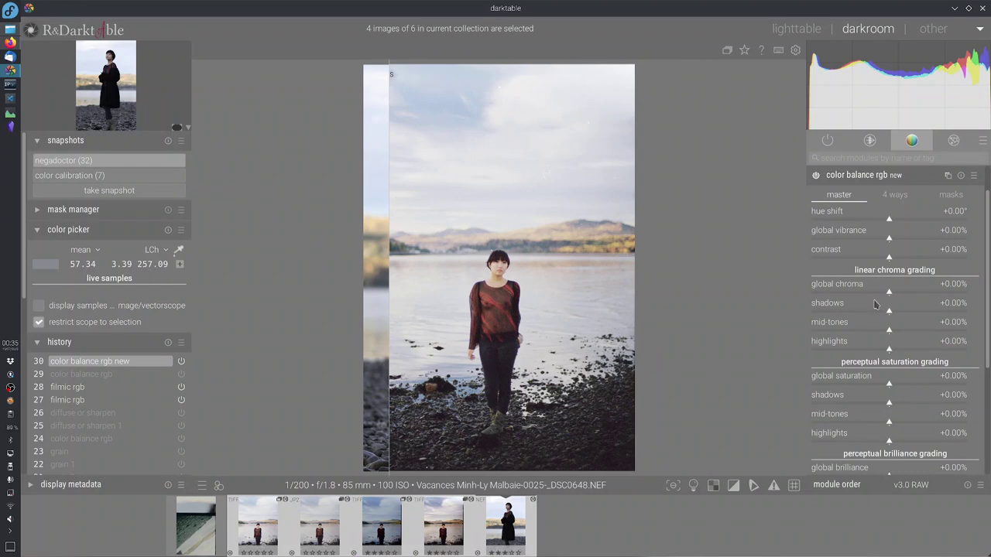
left_click(903, 178)
left_click_drag(502, 322, 499, 352)
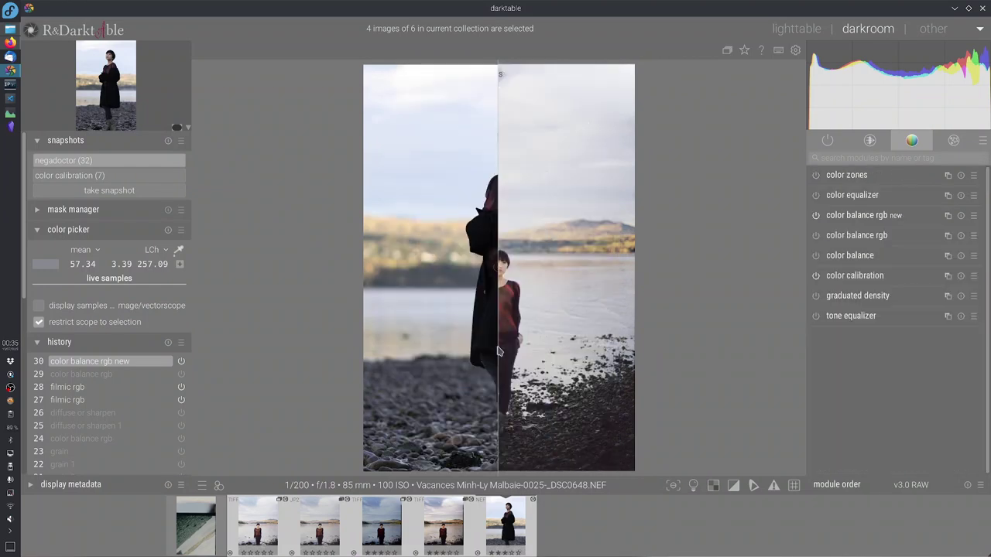
left_click_drag(497, 256, 460, 260)
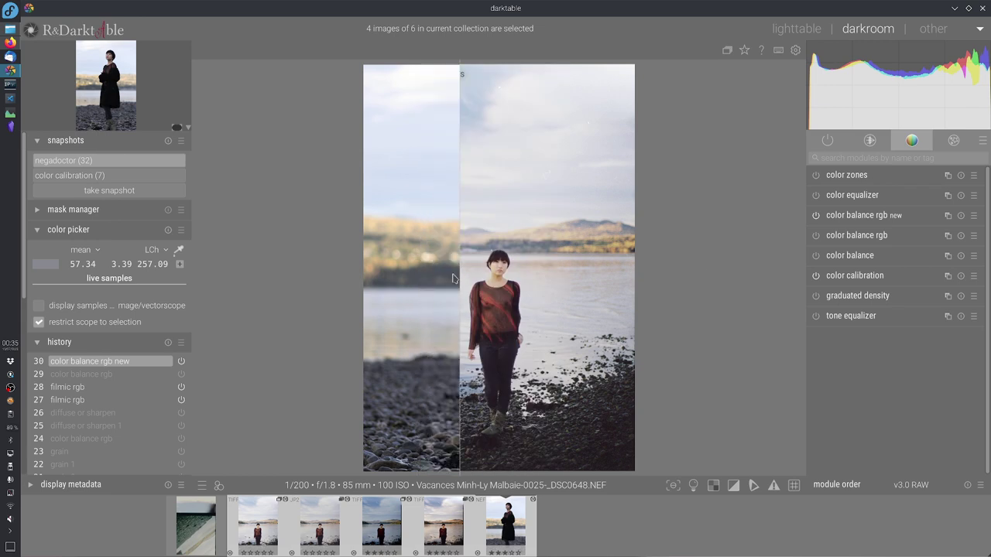
left_click_drag(453, 221, 448, 216)
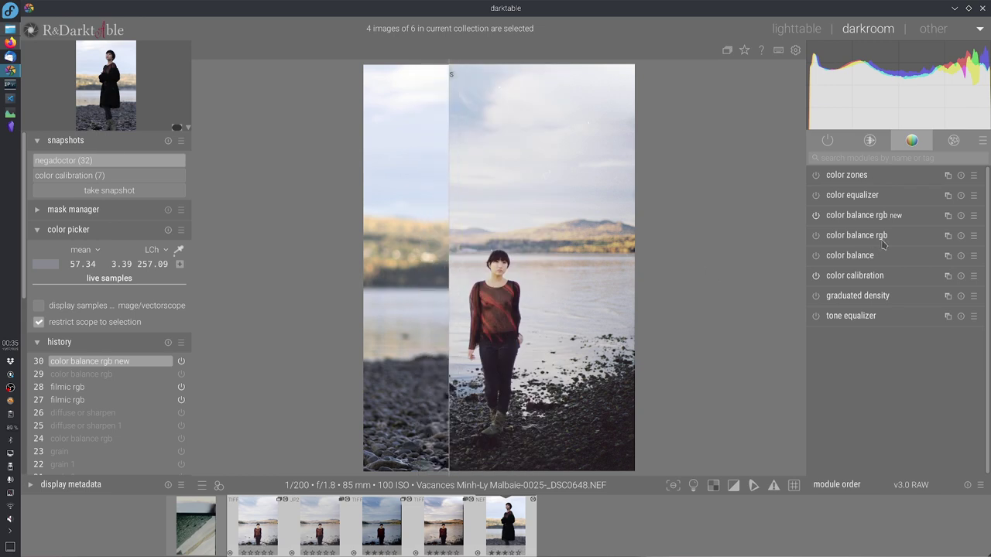
Open the 4 ways settings of color balance rgb new and review its offset, lift, gain and power controls
left_click(895, 217)
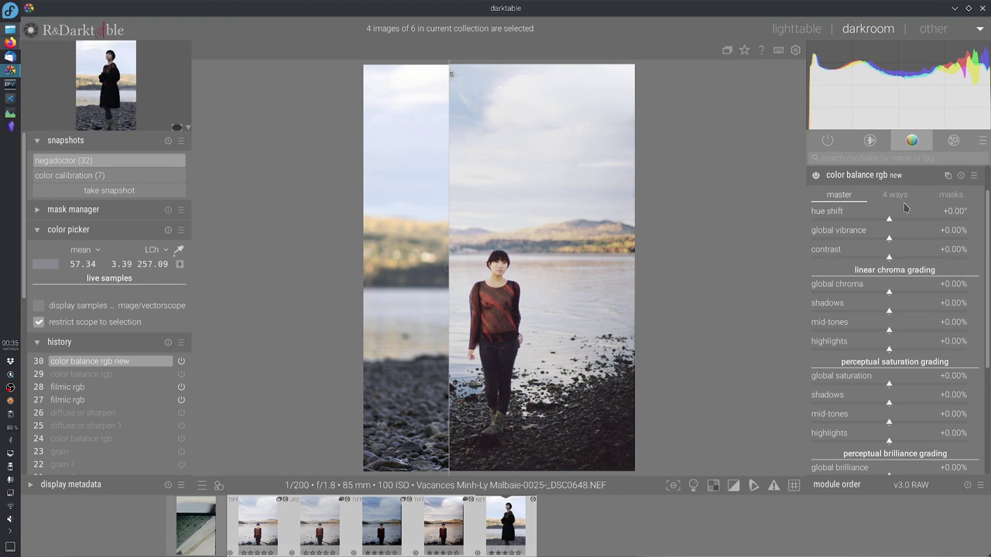
left_click(901, 198)
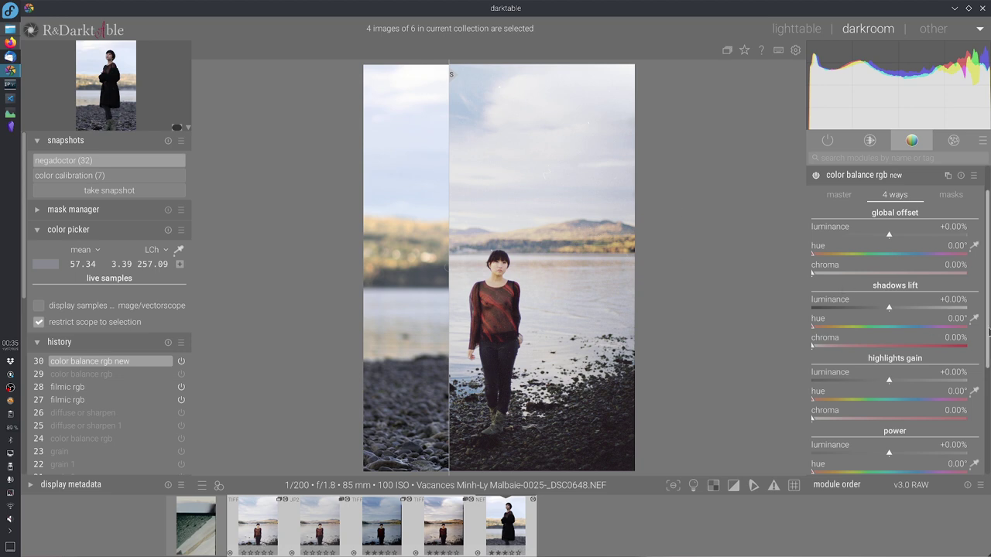
left_click_drag(984, 331, 988, 373)
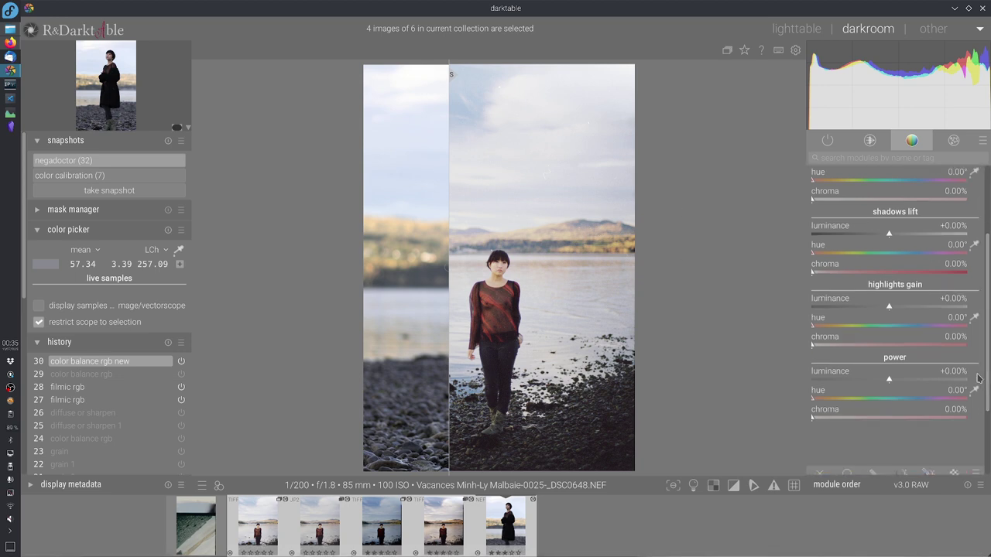
scroll(987, 375, "up", 1)
scroll(987, 374, "up", 2)
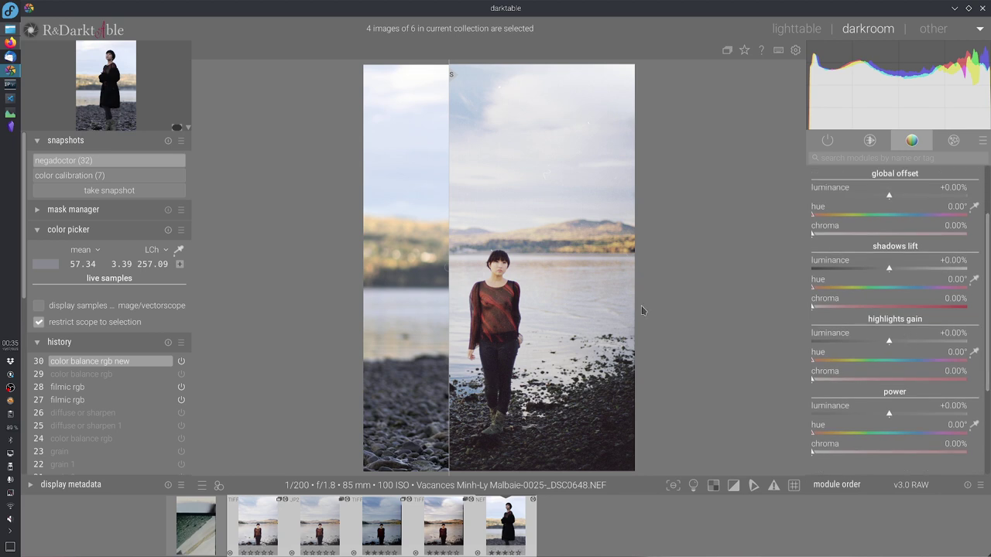
Compare the blue of the sky between the NEF photo and the negadoctor snapshot with the split line
left_click_drag(460, 187, 410, 170)
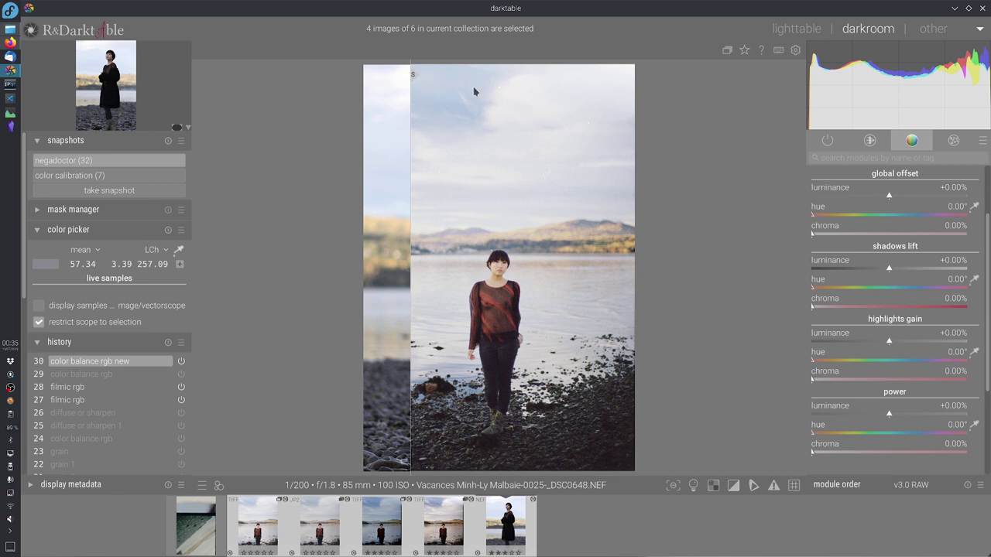
left_click_drag(451, 175, 540, 181)
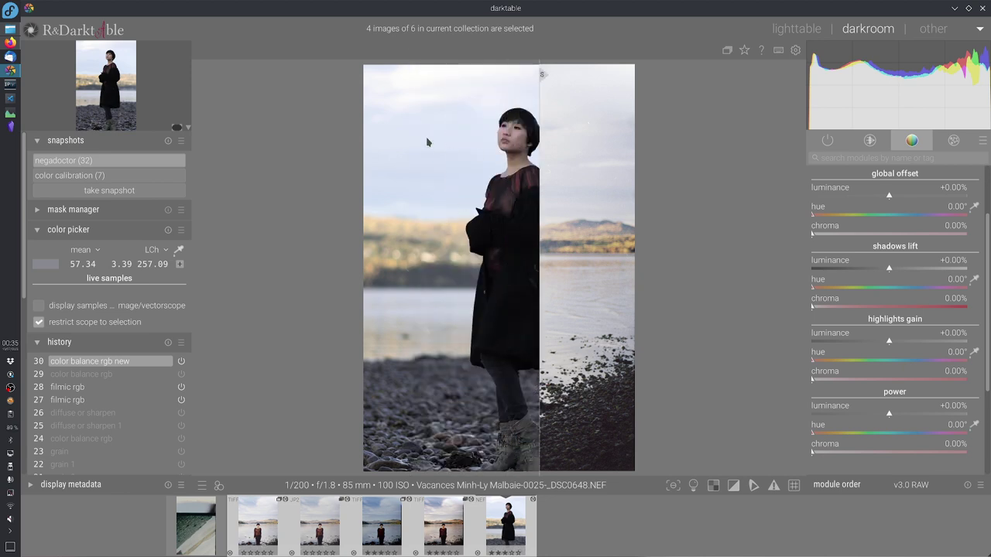
left_click_drag(538, 302, 444, 193)
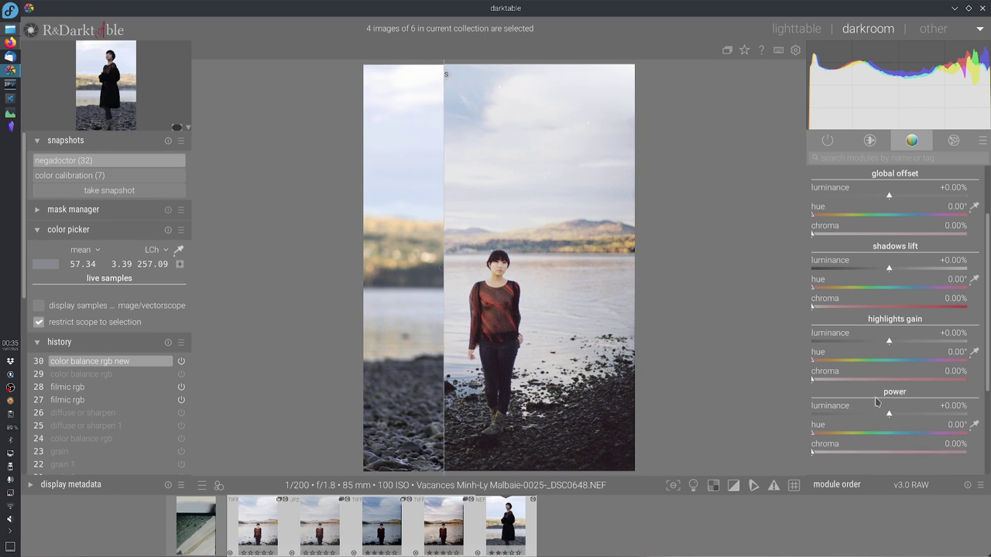
Set the highlights gain chroma to 1.66% and its hue to 206.23° in color balance rgb new
left_click(888, 361)
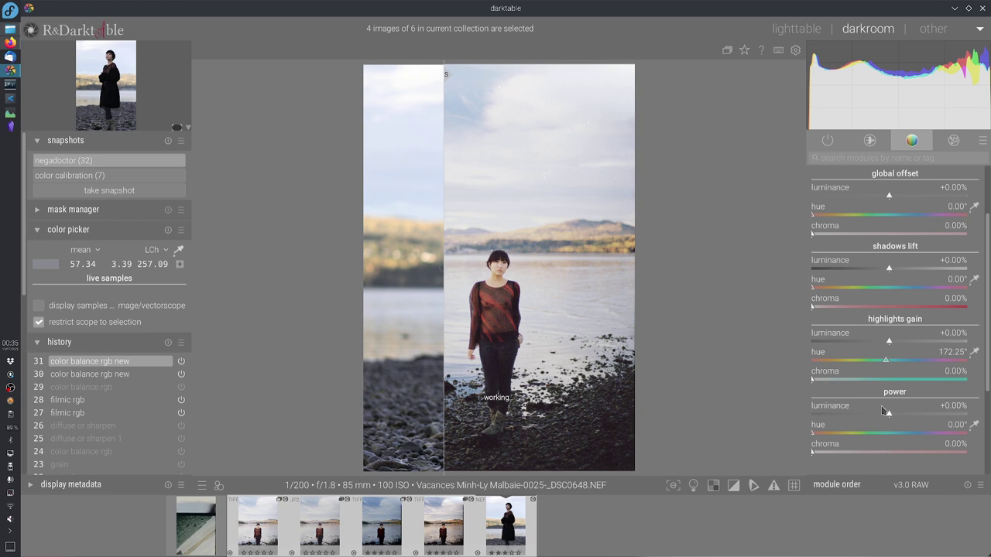
left_click(891, 361)
left_click(825, 379)
left_click(904, 362)
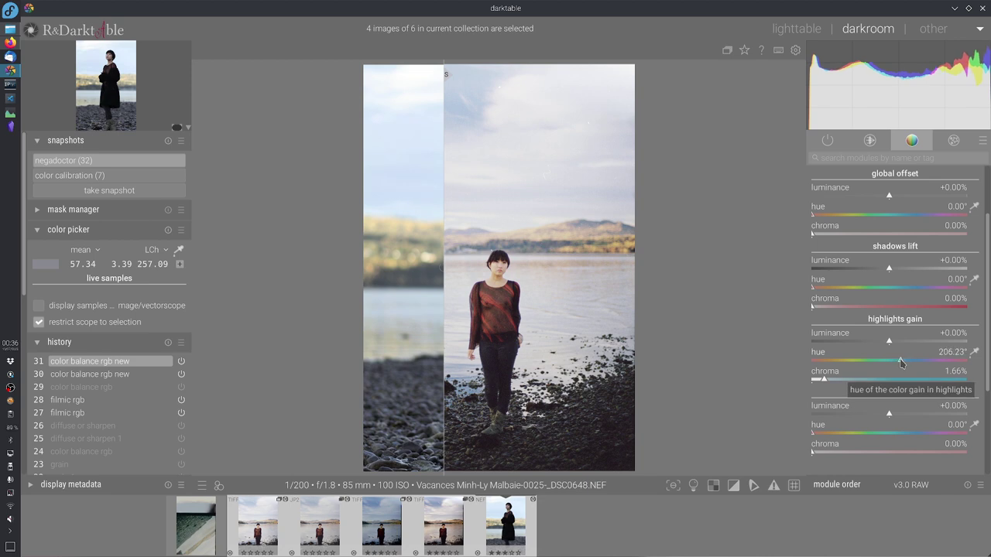
left_click(901, 361)
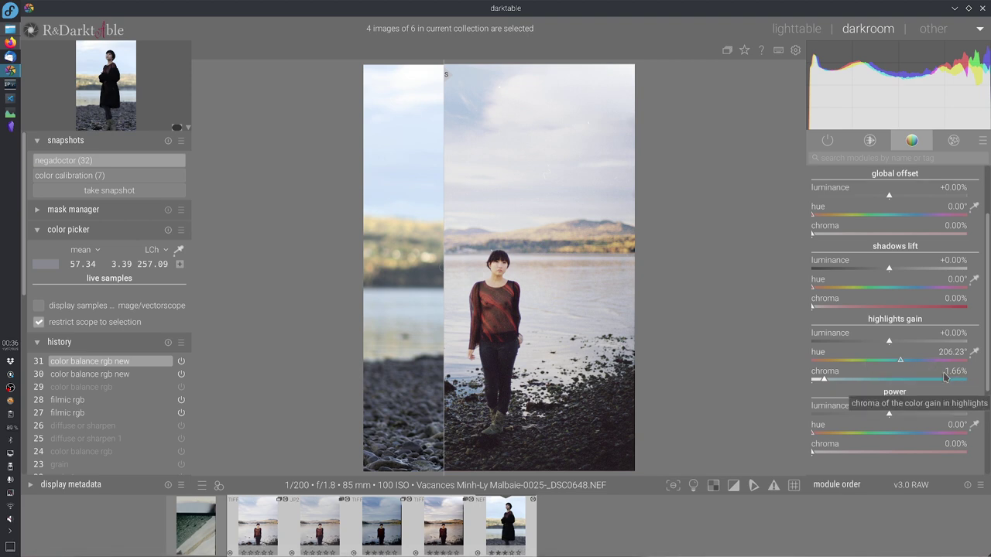
Try a highlights gain hue of 259.27° and compare the result with the snapshot using the split line
left_click(925, 362)
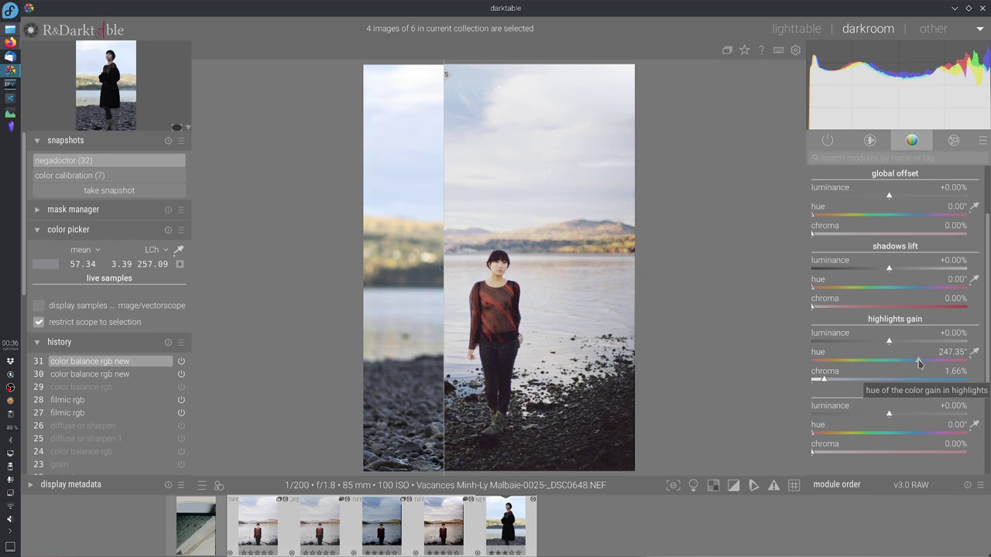
left_click_drag(476, 318, 470, 353)
left_click_drag(594, 397, 462, 368)
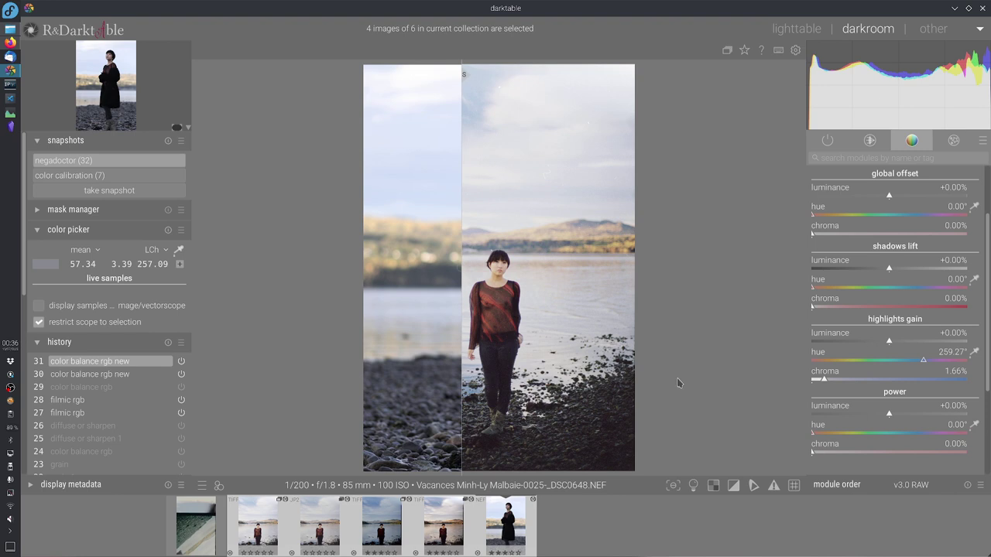
Shift the highlights gain hue back toward cyan, ending at 205.03°, while checking the sky against the snapshot
left_click_drag(917, 361, 884, 364)
left_click_drag(462, 267, 427, 266)
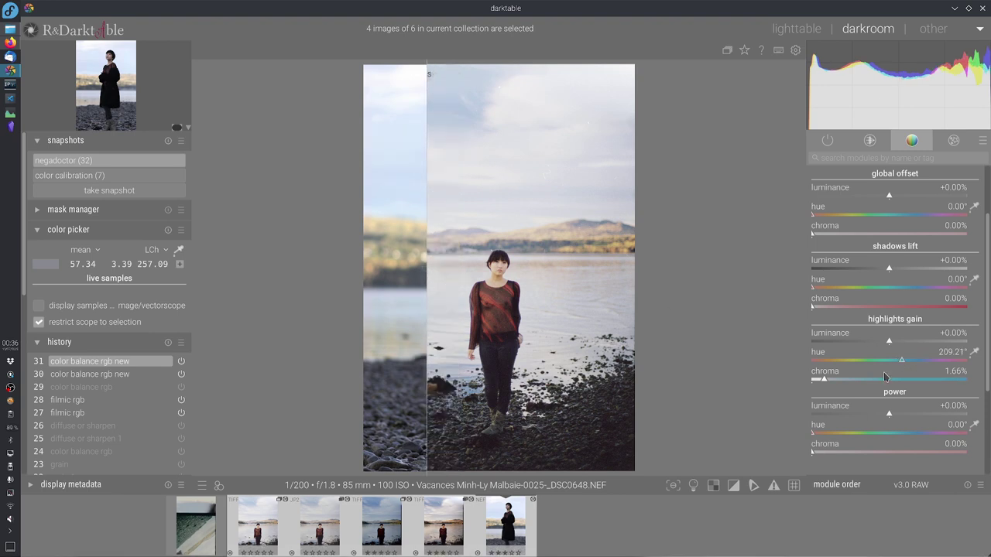
left_click_drag(898, 362, 893, 364)
left_click(901, 360)
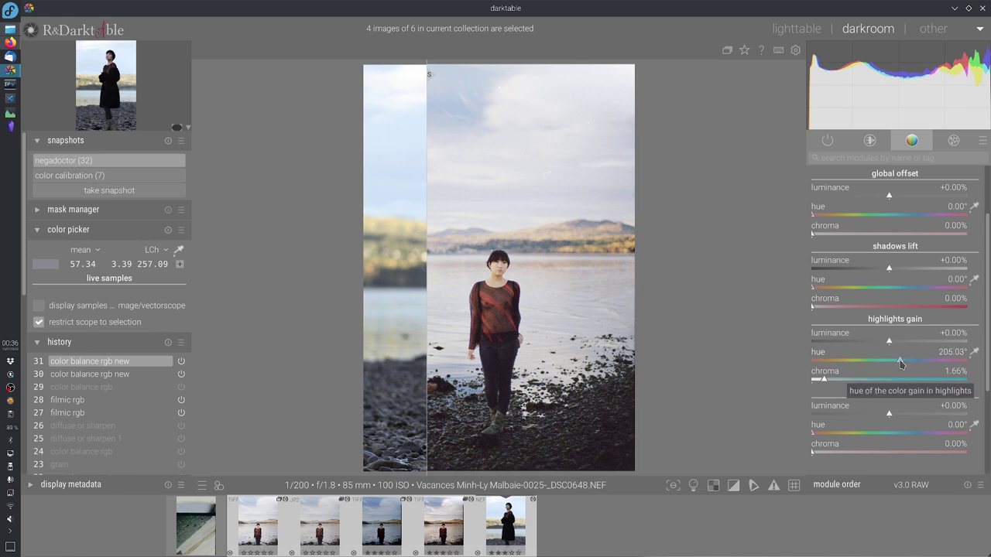
Switch color balance rgb new off and on again to compare the photo without and with the highlights tint
scroll(852, 232, "up", 2)
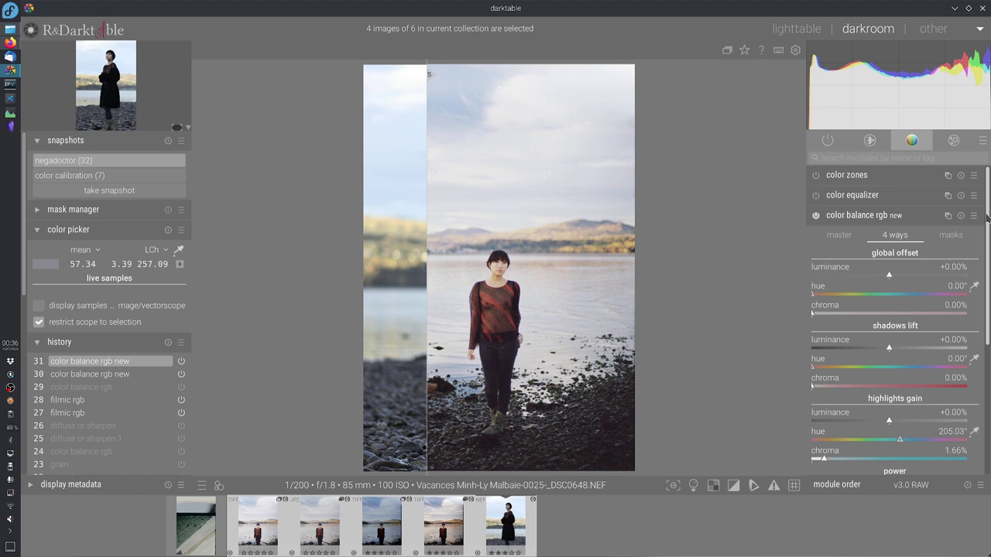
left_click(817, 217)
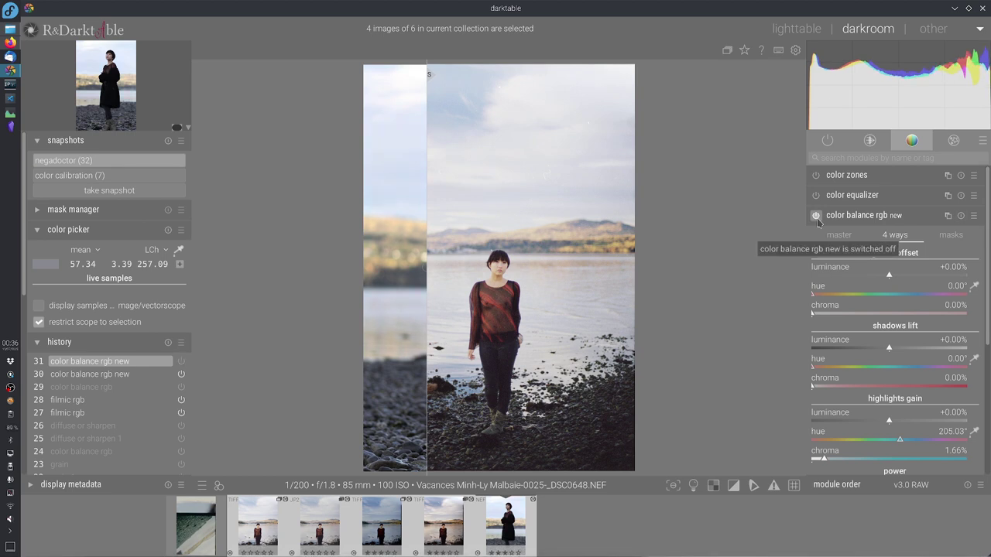
left_click(817, 217)
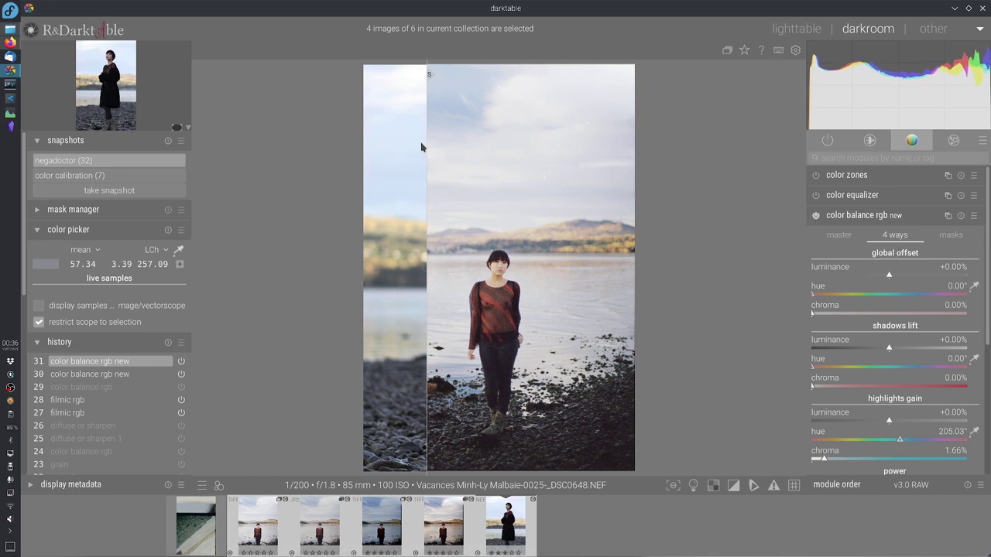
In the mask settings of color balance rgb new, set the white fulcrum to +0.64 EV by picking it from the whole picture
left_click(951, 234)
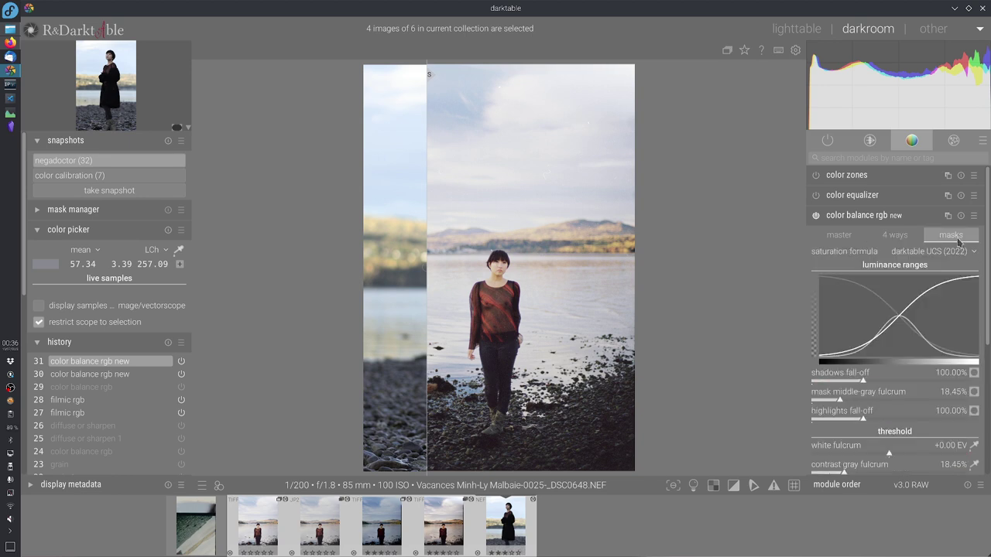
scroll(981, 286, "down", 3)
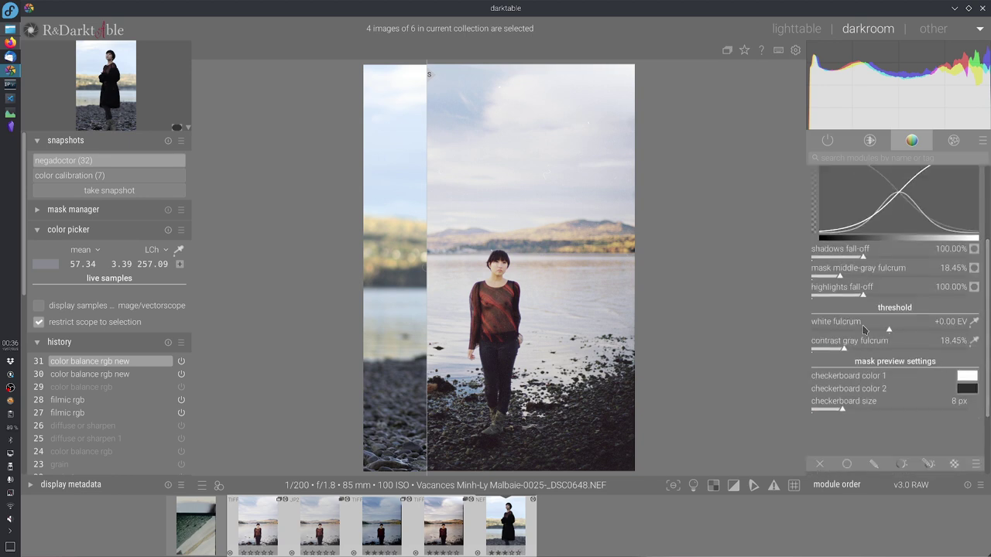
left_click(974, 321)
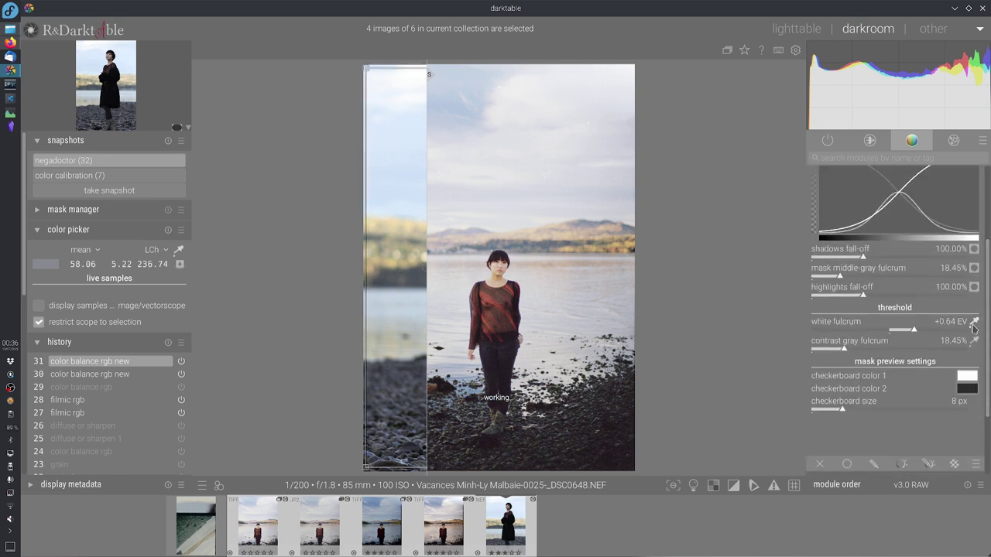
left_click_drag(987, 338, 988, 317)
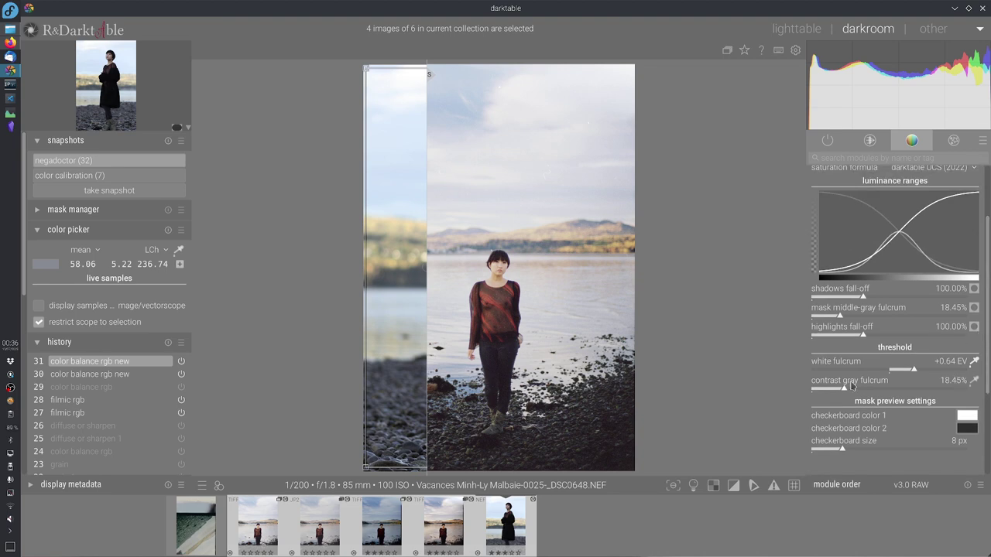
left_click(973, 361)
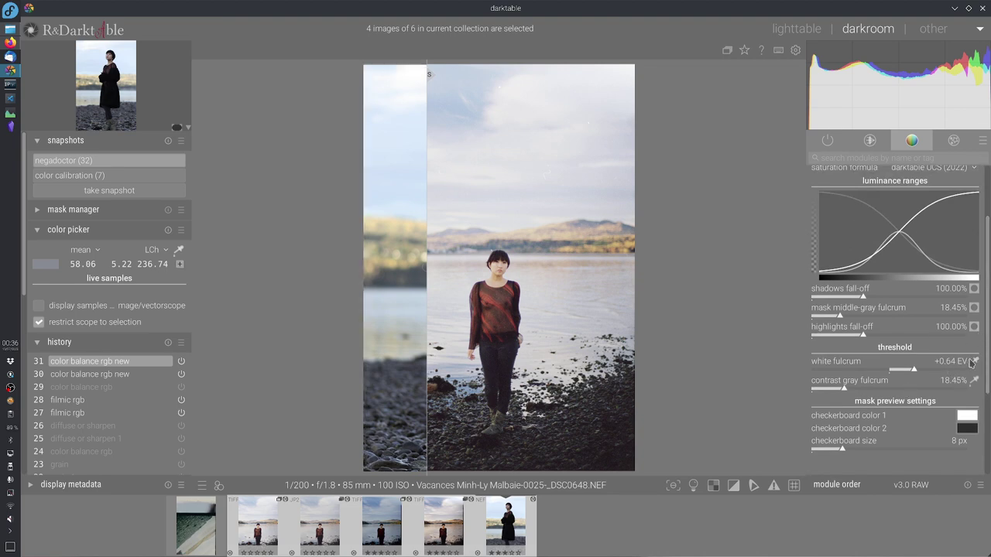
Return to the four-way color settings of color balance rgb new and shift the snapshot split line to reveal most of the raw photo
left_click_drag(987, 386, 987, 339)
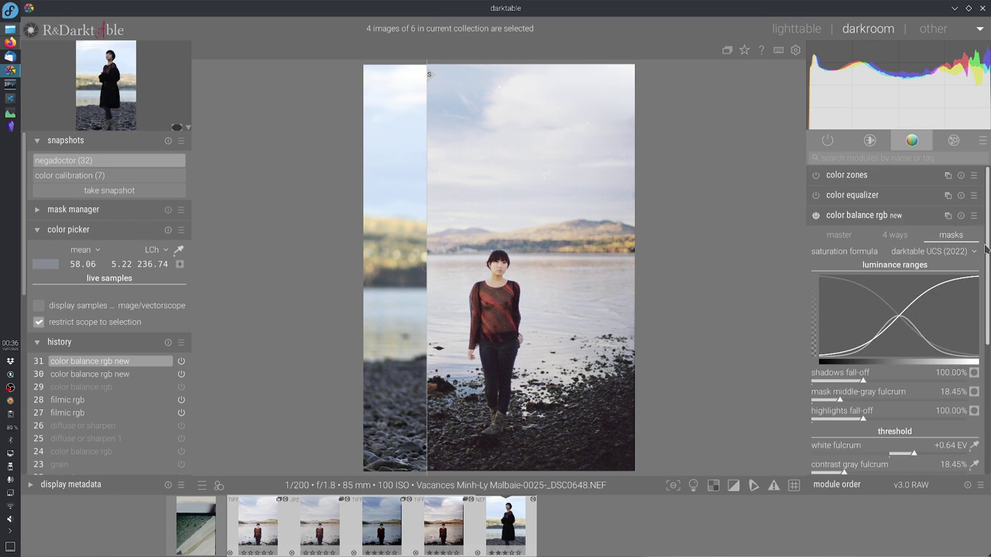
scroll(877, 299, "down", 5)
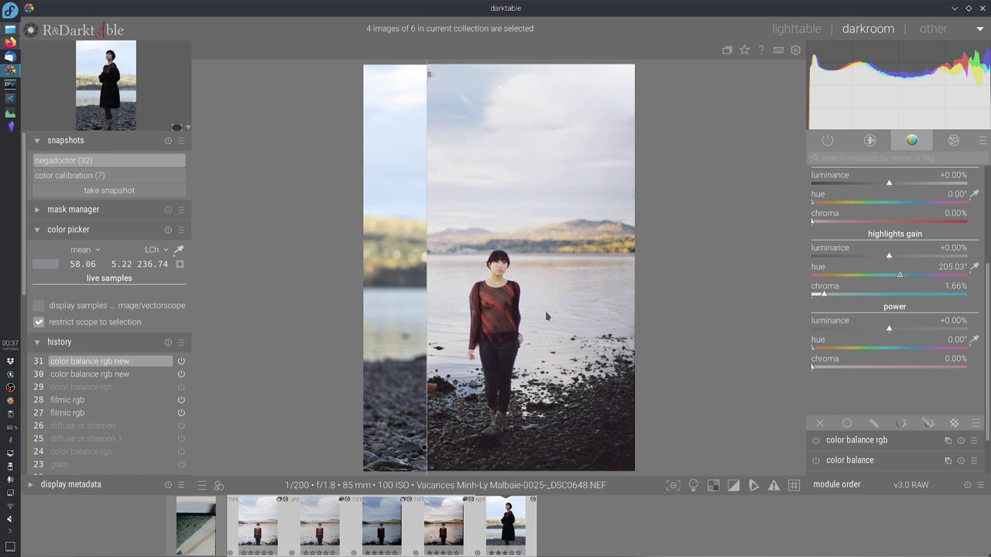
left_click_drag(474, 337, 580, 349)
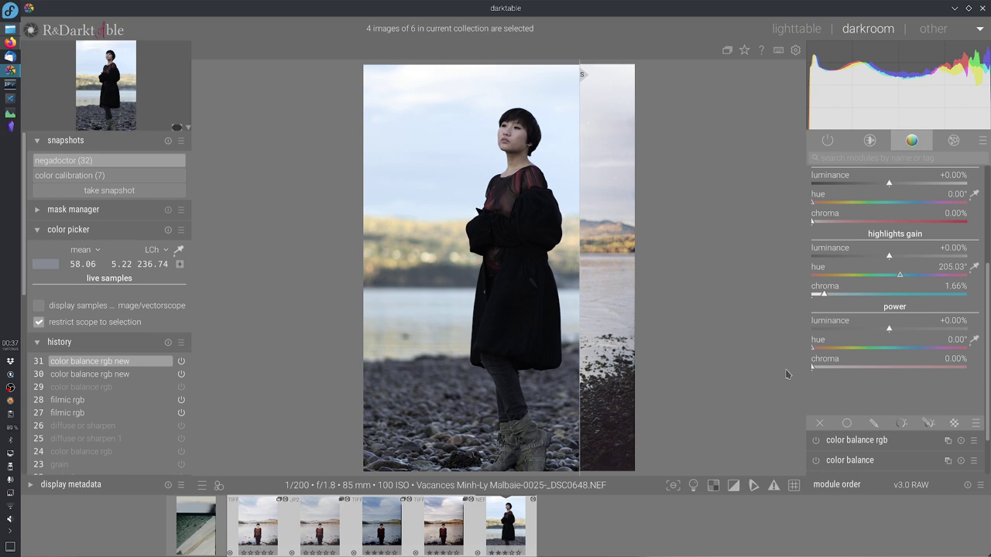
scroll(967, 351, "up", 4)
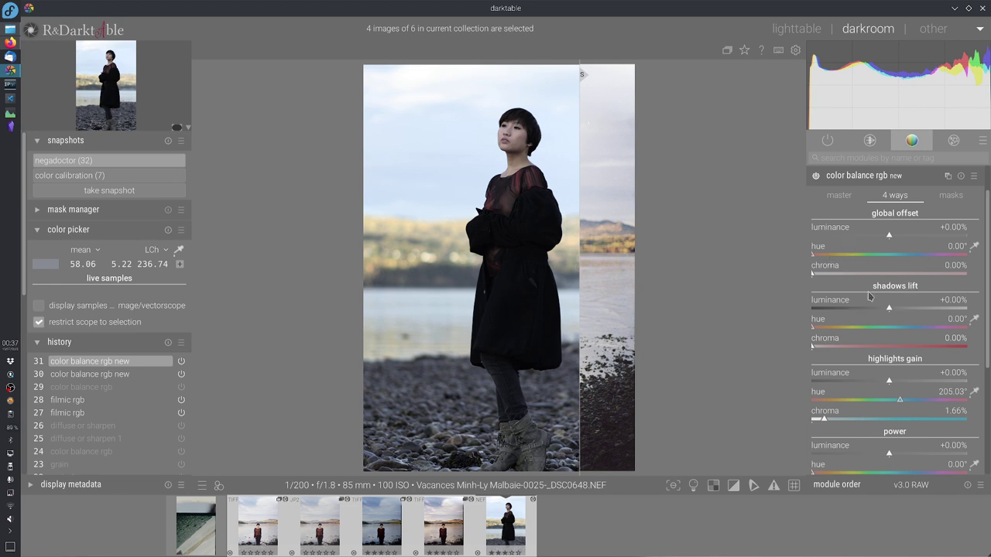
Try a purple global offset in color balance rgb new, bringing its hue to 316.49° and its chroma to 0.17%
left_click(930, 255)
left_click(933, 260)
left_click(827, 273)
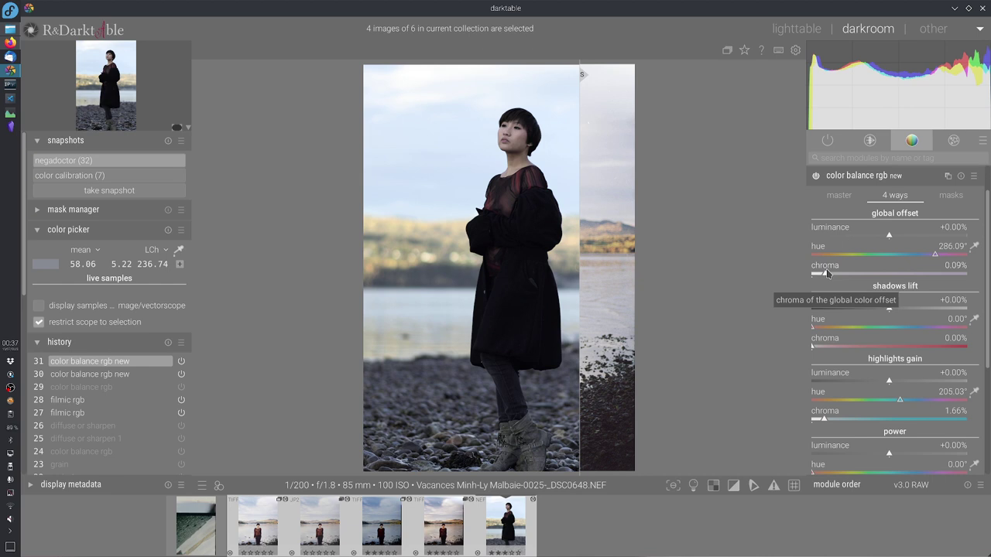
left_click(841, 276)
left_click(852, 275)
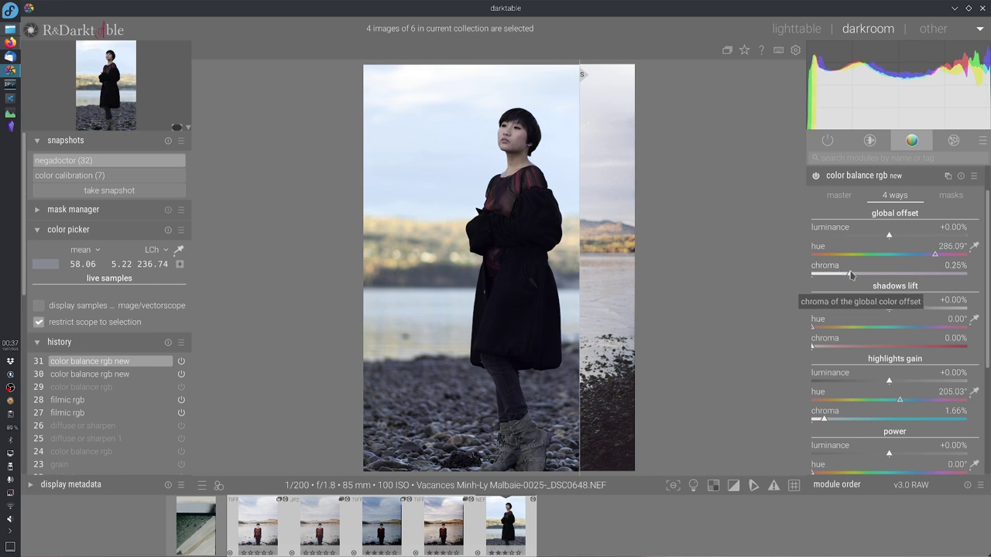
left_click(832, 276)
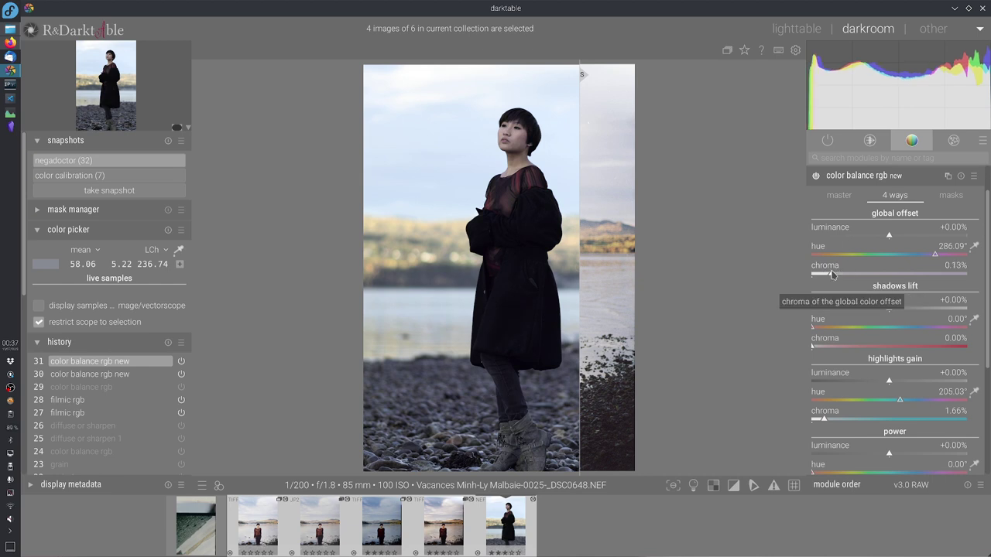
left_click(951, 254)
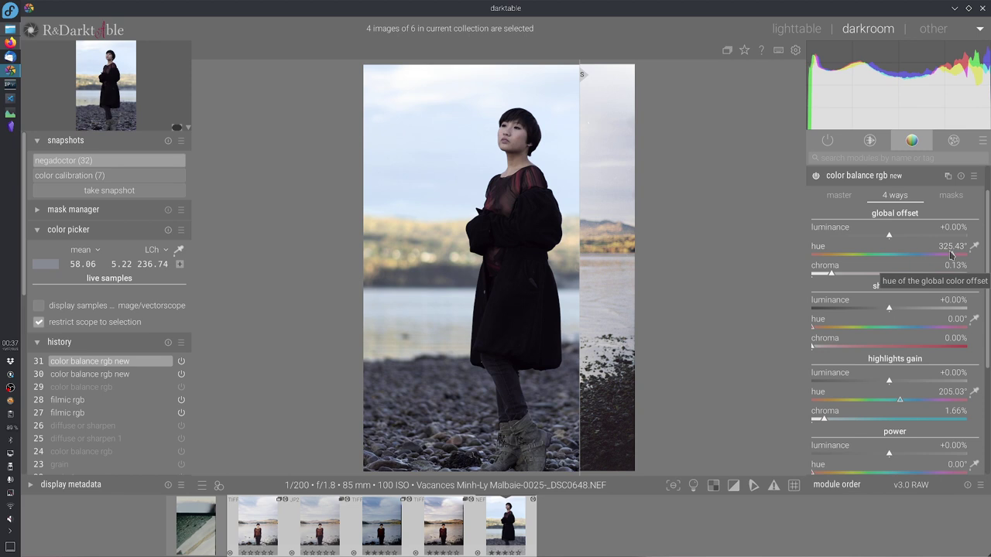
left_click(948, 254)
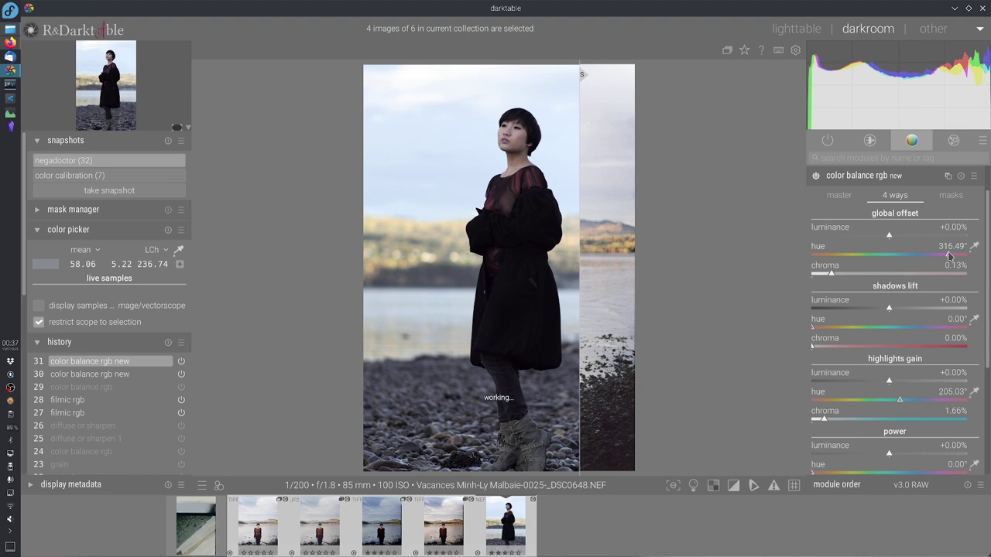
left_click(839, 274)
Sweep the split line across the photo to compare its shadows with the negadoctor snapshot
left_click_drag(579, 437, 478, 462)
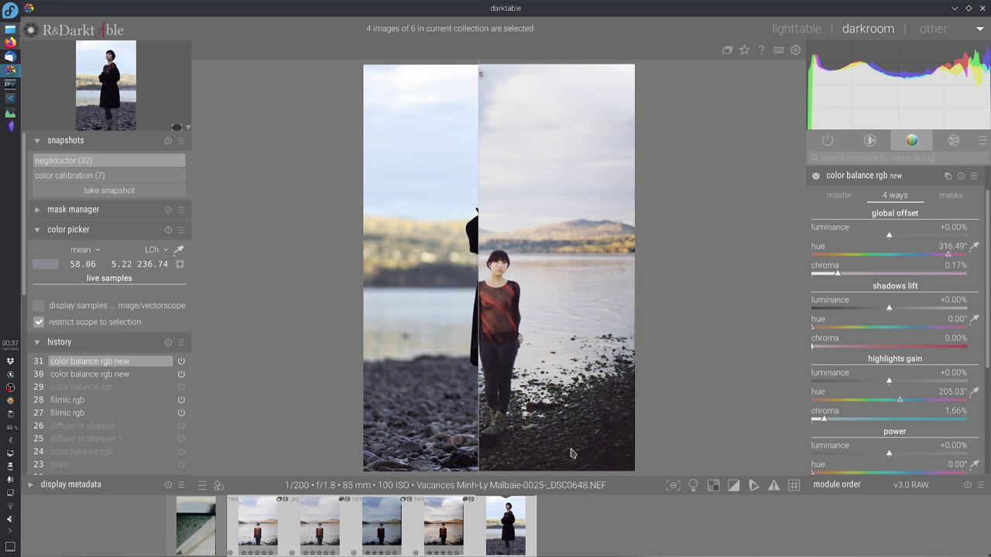
left_click_drag(480, 468, 556, 465)
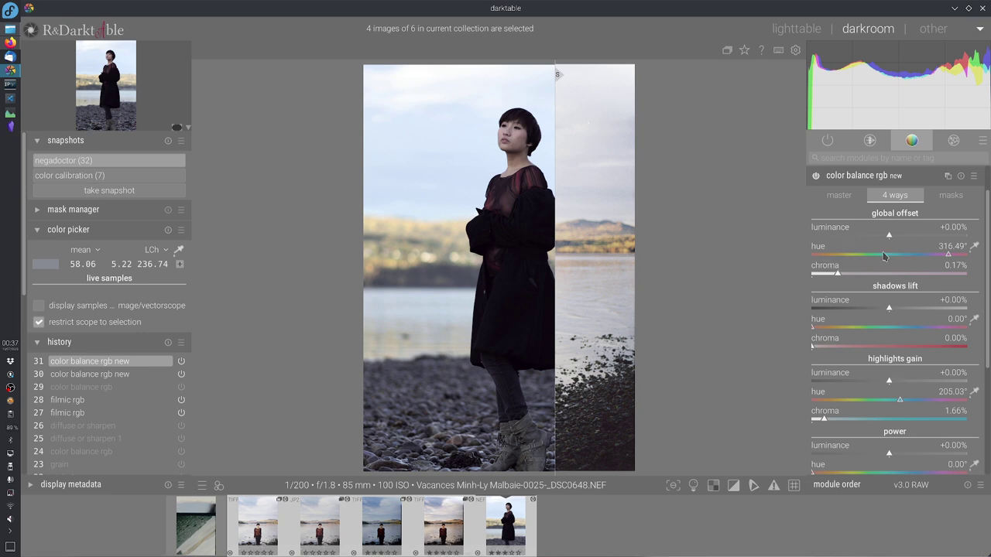
left_click_drag(555, 464, 391, 472)
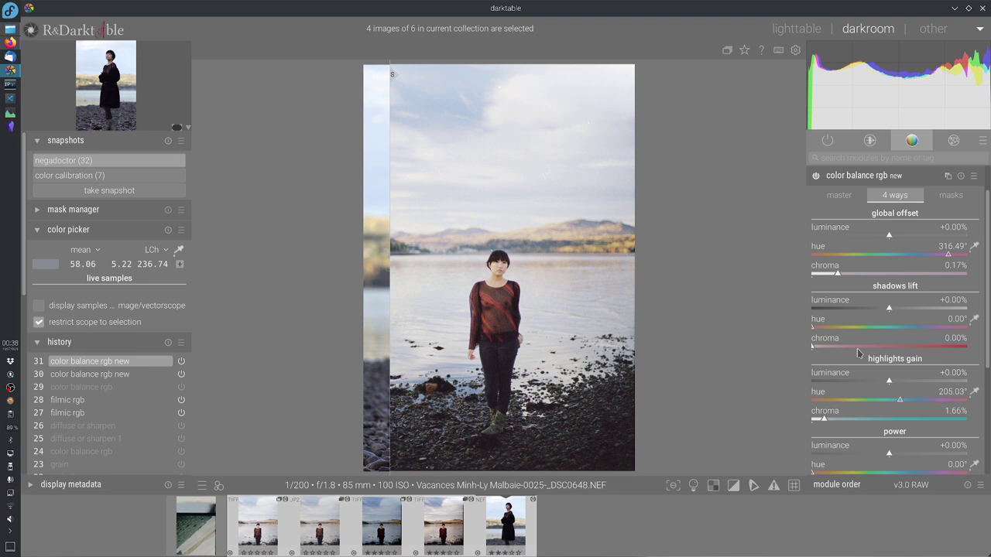
Tint the shadows lift green with a hue of 115.63° and a chroma of 10.68%, checking the pebbles against the snapshot
left_click(873, 328)
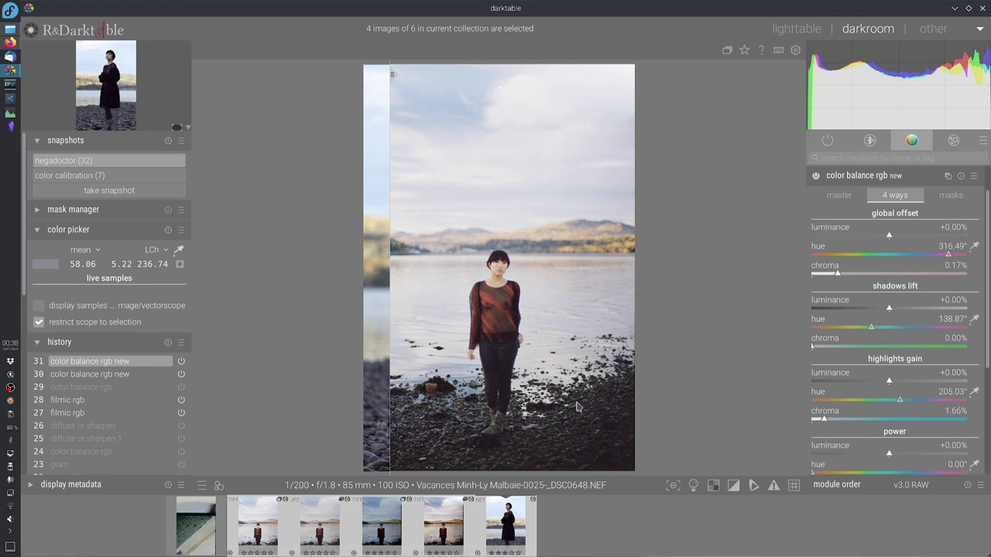
left_click_drag(430, 411, 517, 419)
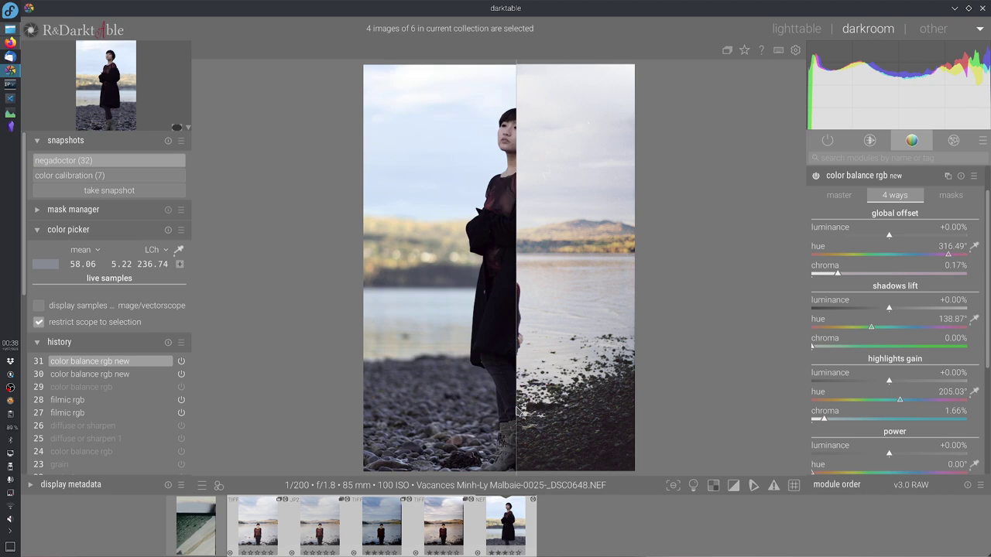
left_click(830, 350)
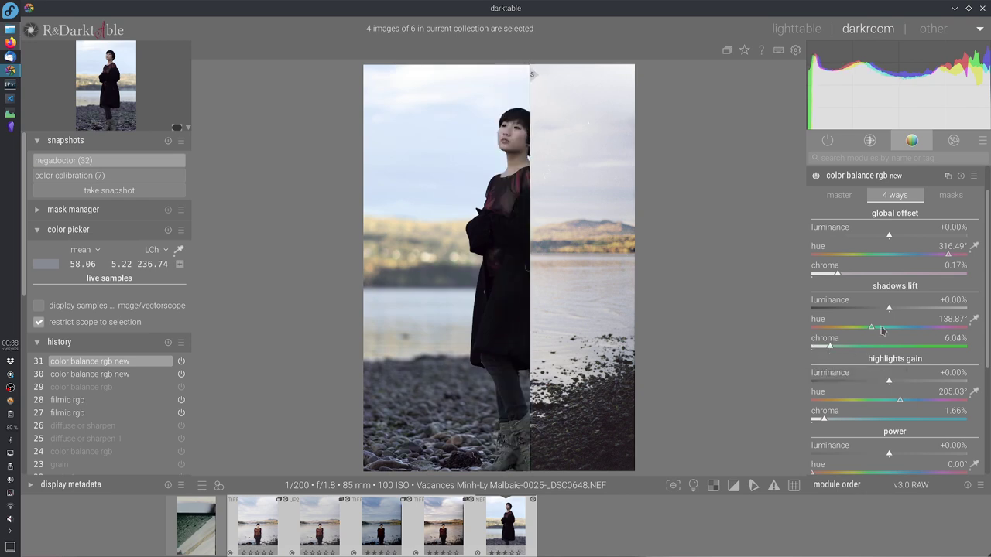
left_click(845, 348)
left_click(867, 328)
left_click(861, 328)
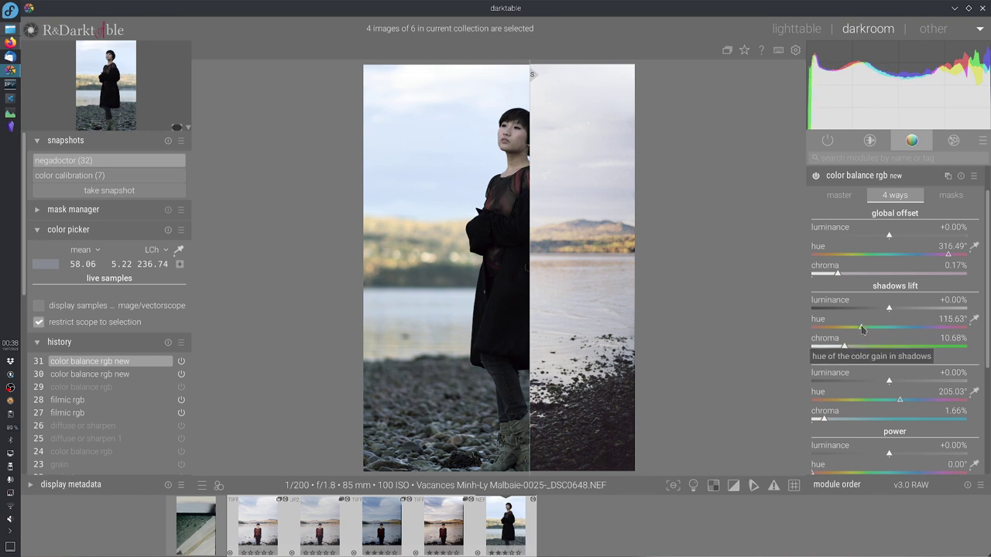
Raise the global offset chroma to 0.41% and shift its hue to 344.50°, comparing the shadows along the split line
mouse_move(532, 463)
left_mouse_down()
mouse_move(452, 444)
mouse_move(522, 452)
left_mouse_up()
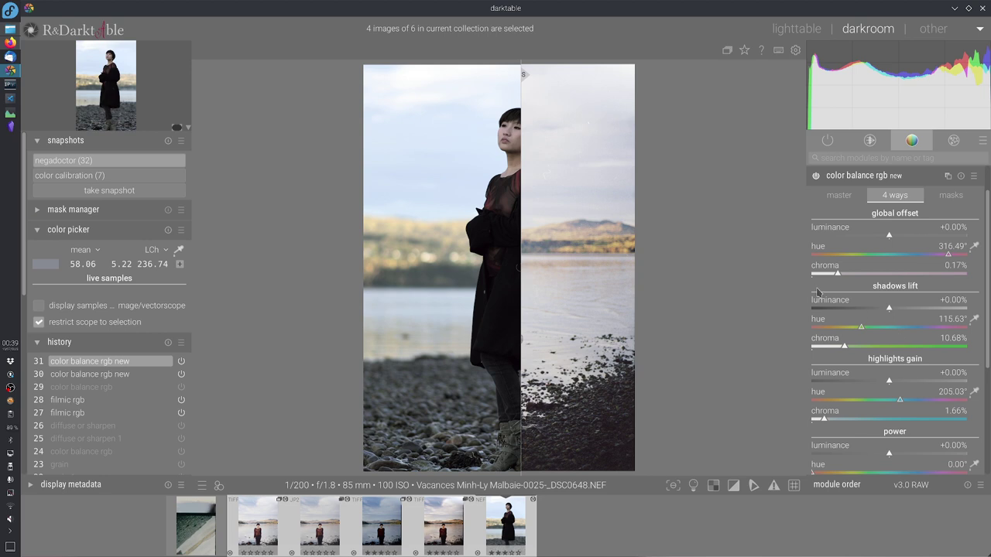
left_click_drag(855, 272, 875, 271)
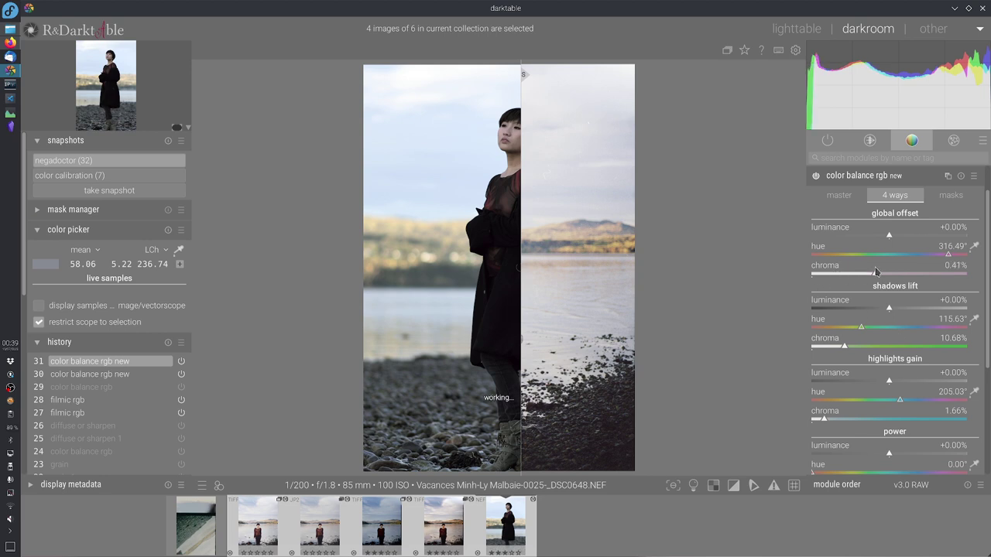
left_click(960, 261)
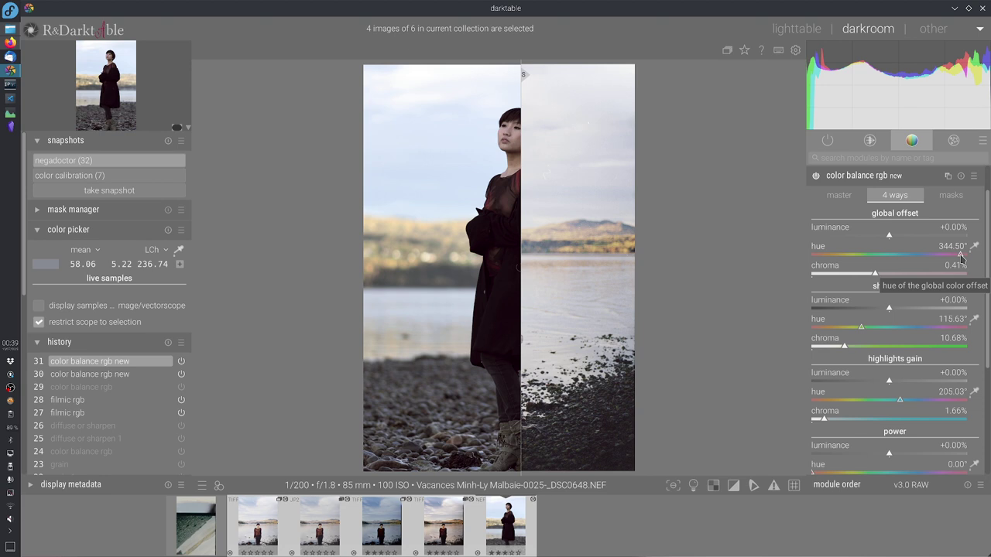
mouse_move(507, 460)
left_mouse_down()
mouse_move(480, 464)
mouse_move(518, 465)
left_mouse_up()
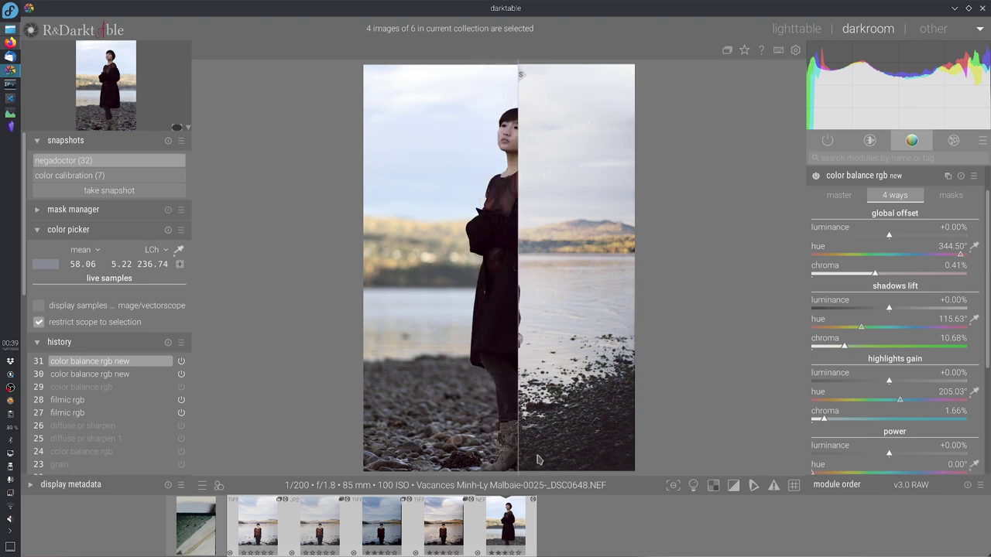
Fine-tune the global offset chroma, ending at 0.41%, and raise the shadows lift chroma to 13.66%
left_click(864, 276)
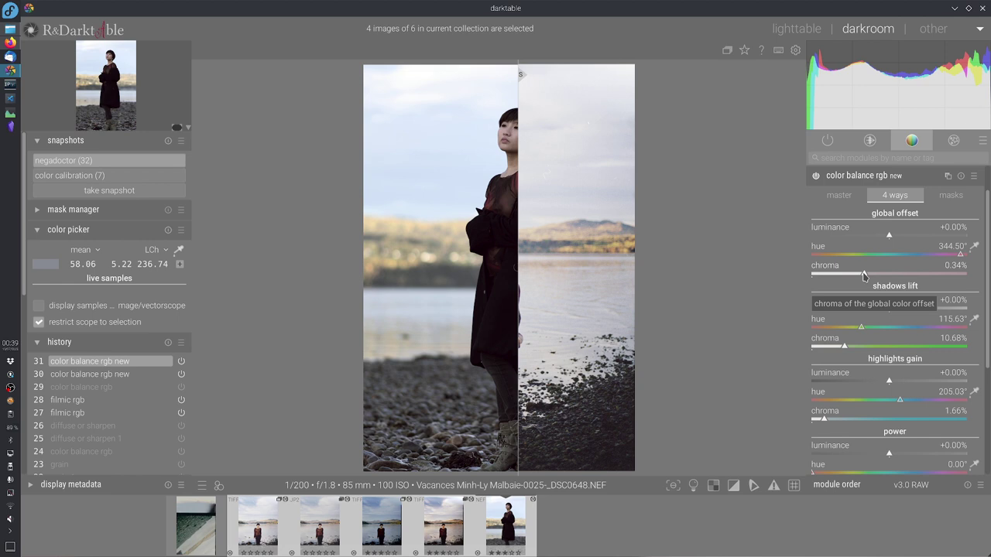
left_click(858, 275)
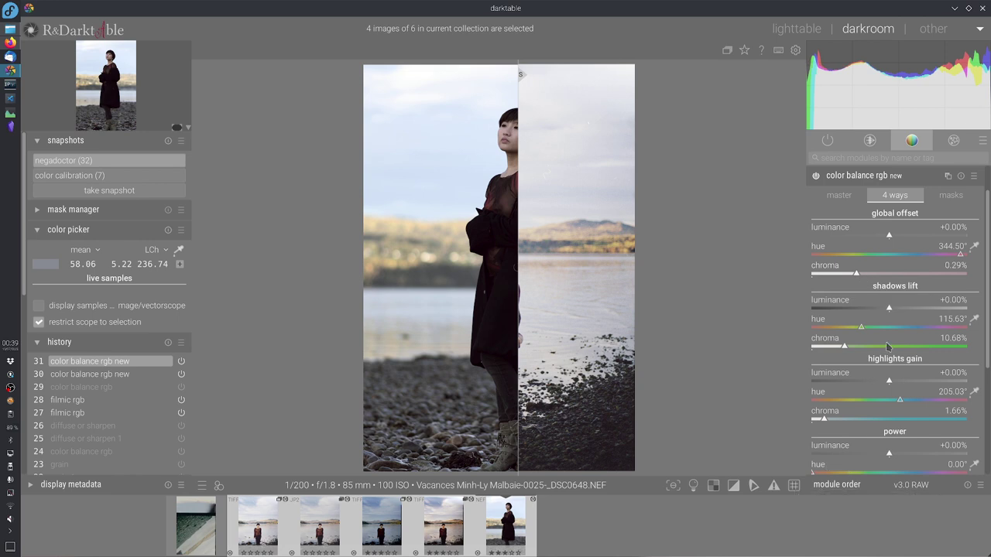
left_click(865, 275)
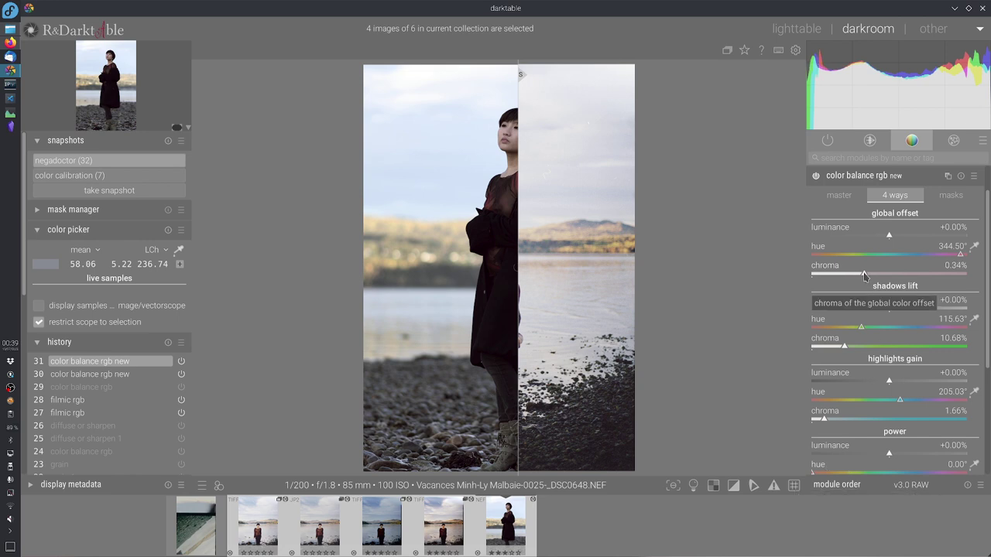
left_click(855, 347)
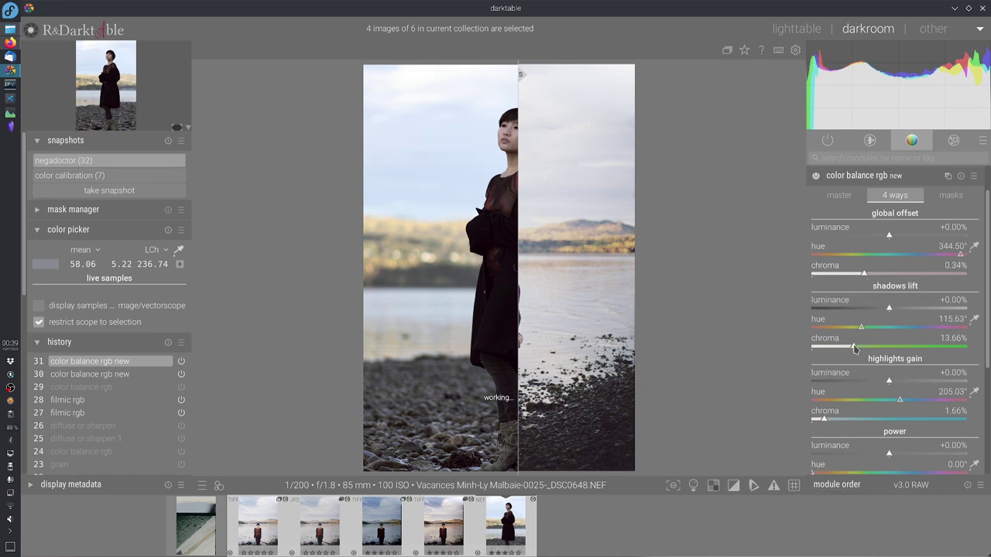
left_click(878, 276)
left_click(875, 275)
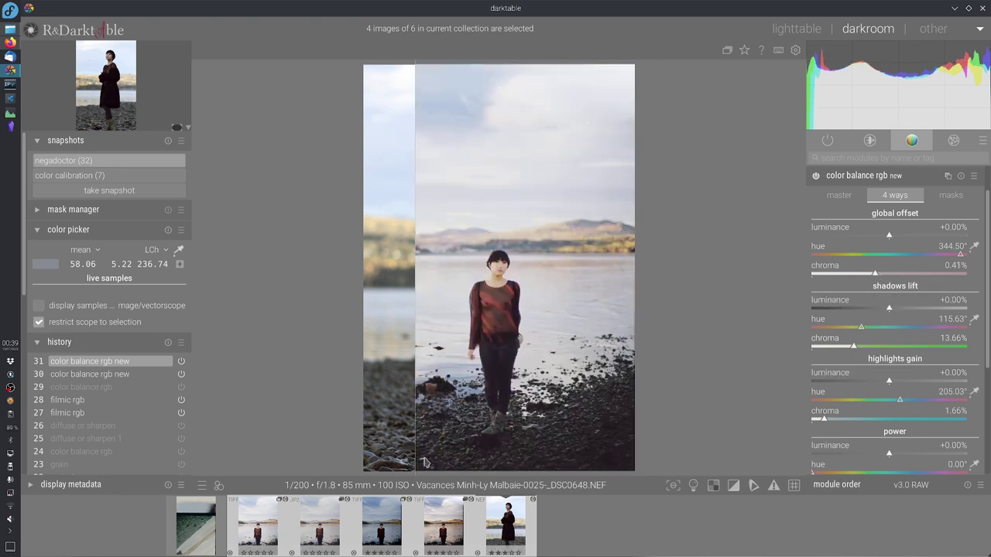
Rotate the snapshot split line until its sides are swapped and sweep it across to compare the graded photo with the film
left_click(541, 467)
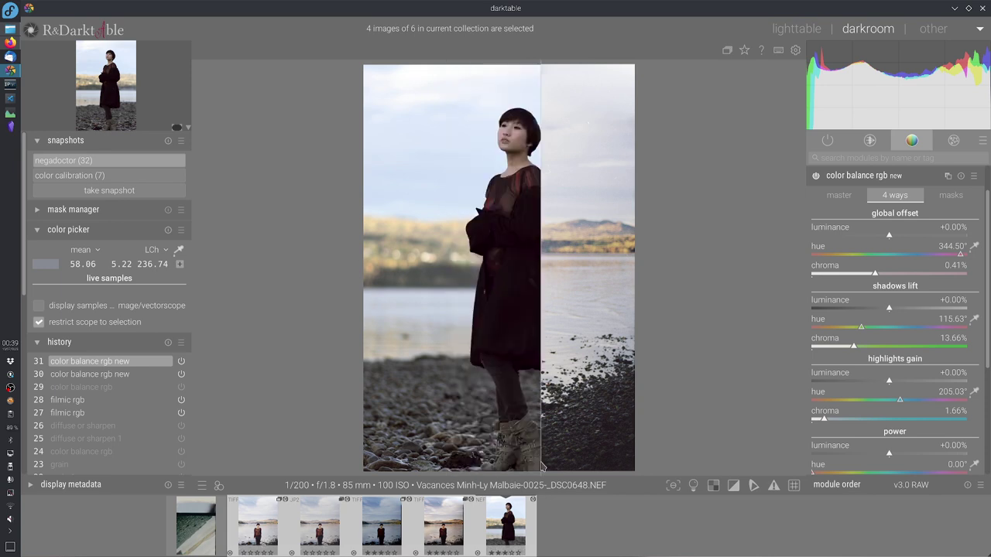
left_click(540, 267)
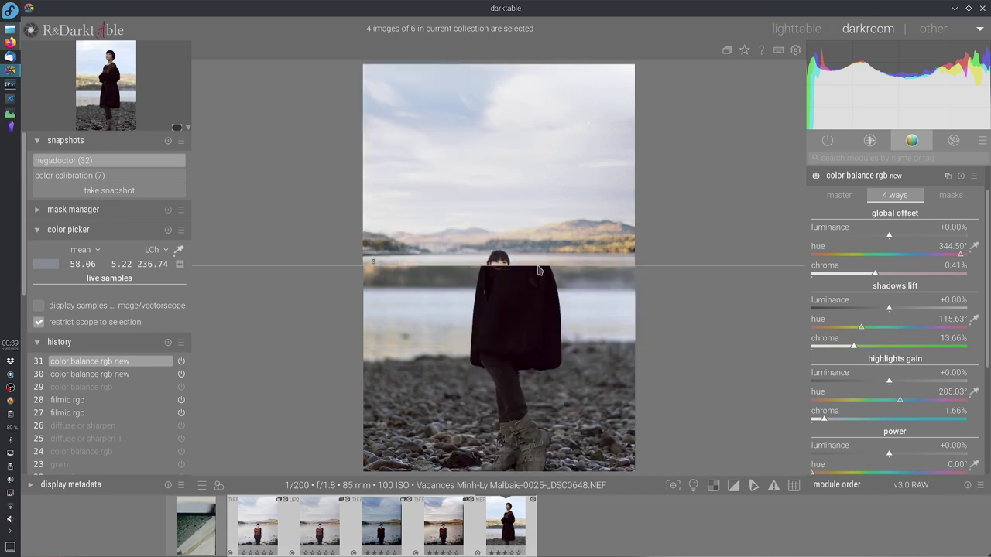
left_click(500, 269)
left_click_drag(493, 440, 513, 436)
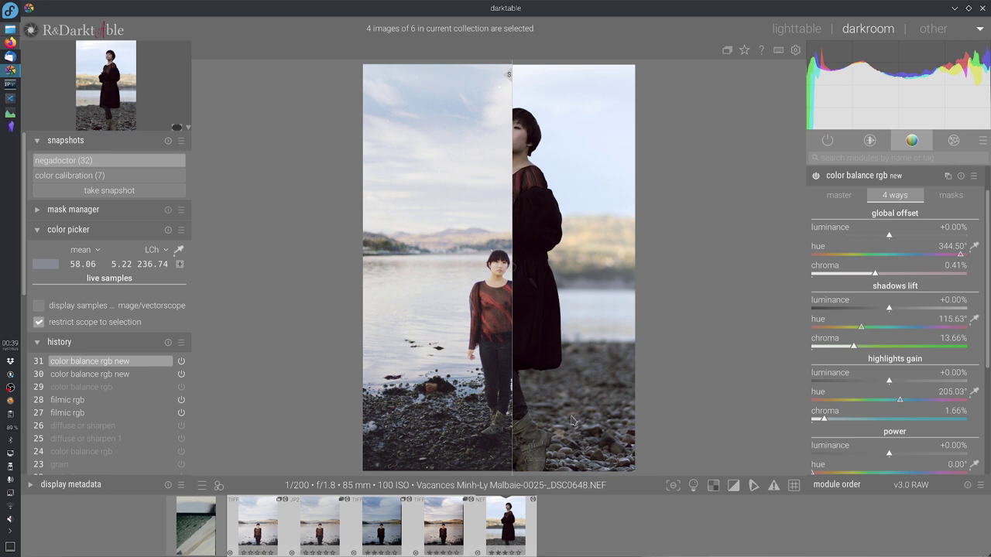
left_click_drag(573, 422, 381, 380)
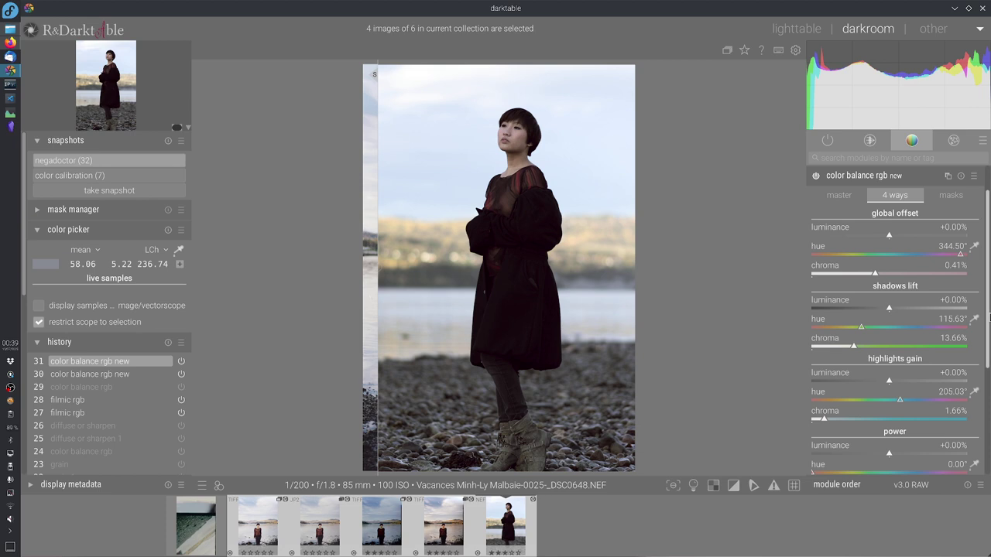
Review the offset, lift and gain settings while comparing the film snapshot's landscape with the graded photo along the split line
scroll(988, 317, "down", 4)
left_click_drag(538, 228, 565, 306)
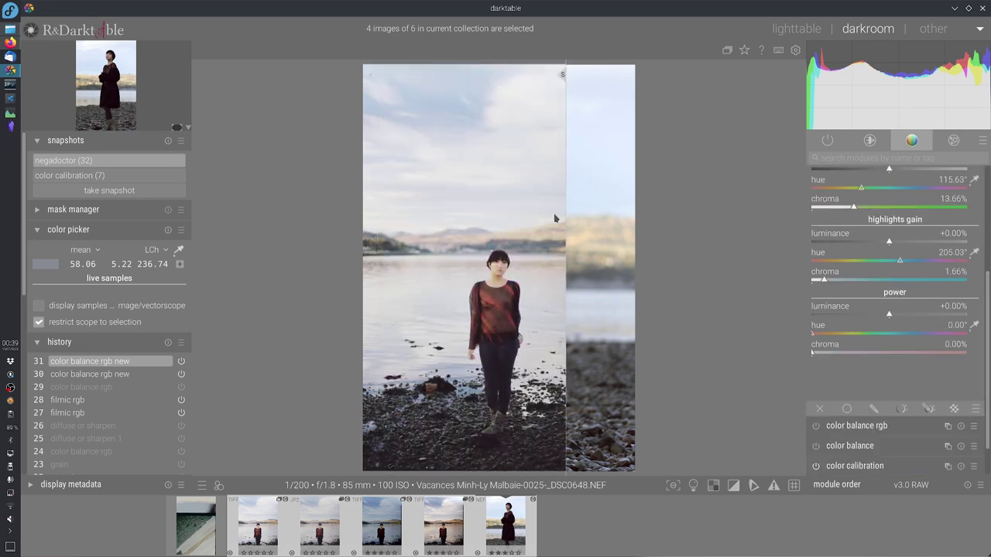
left_click_drag(555, 218, 568, 343)
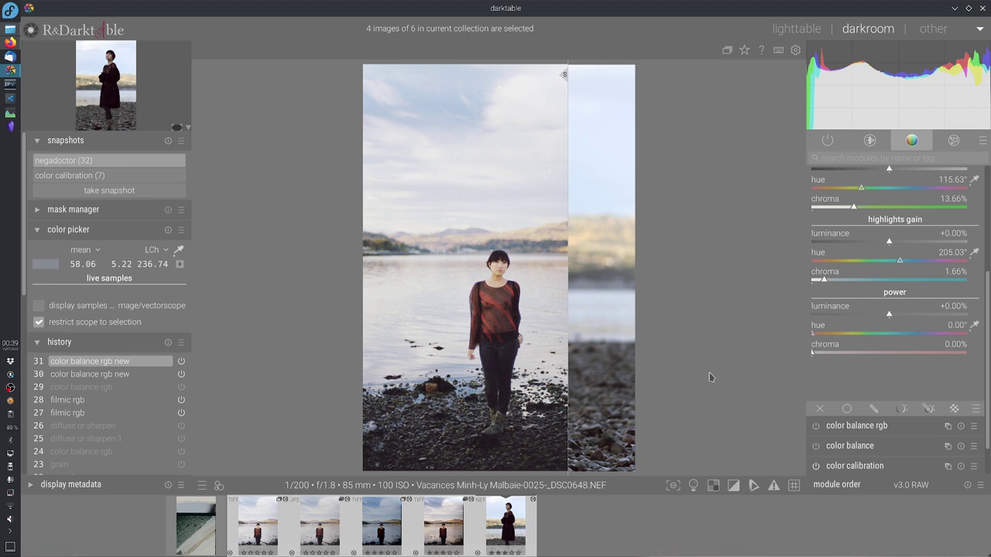
scroll(899, 319, "down", 1)
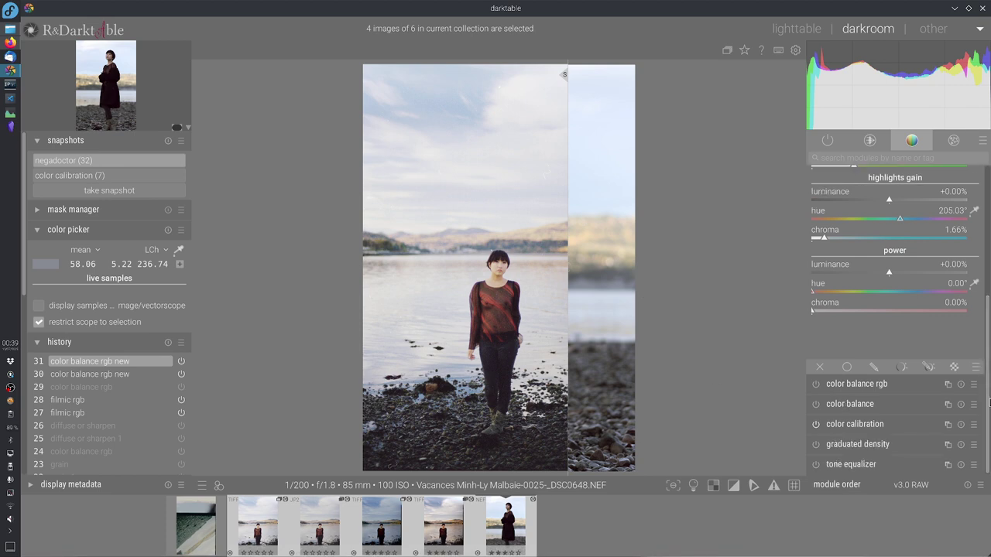
scroll(989, 402, "up", 5)
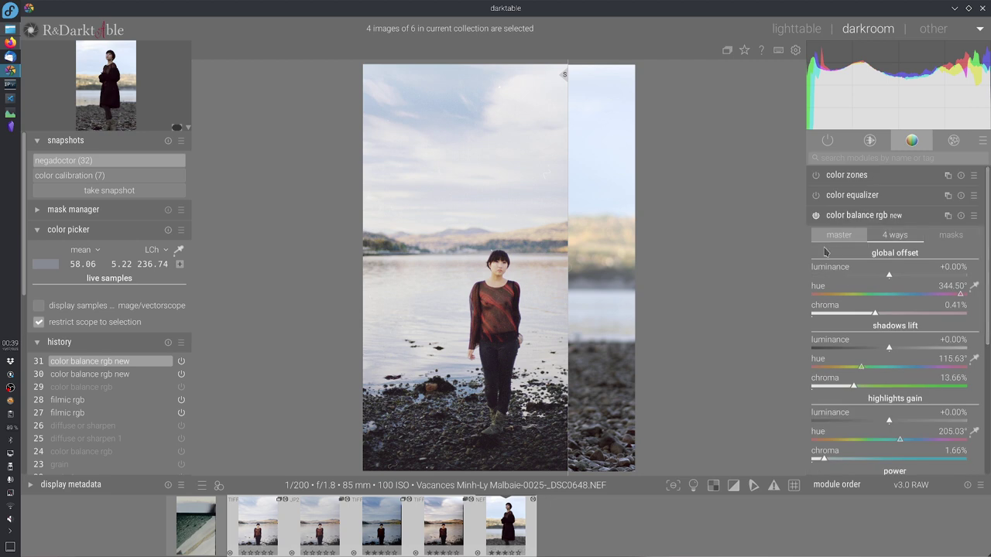
scroll(989, 434, "down", 5)
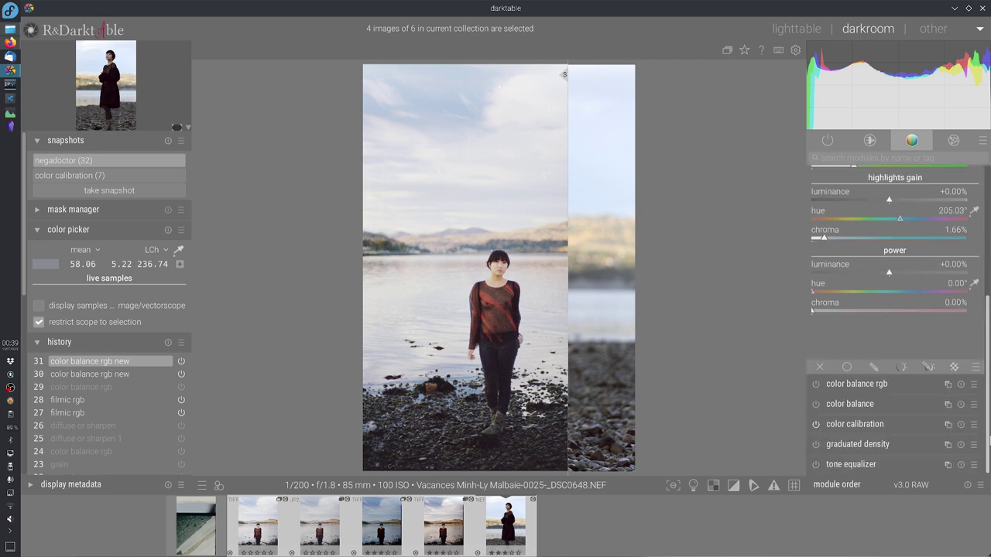
left_click_drag(567, 271, 605, 279)
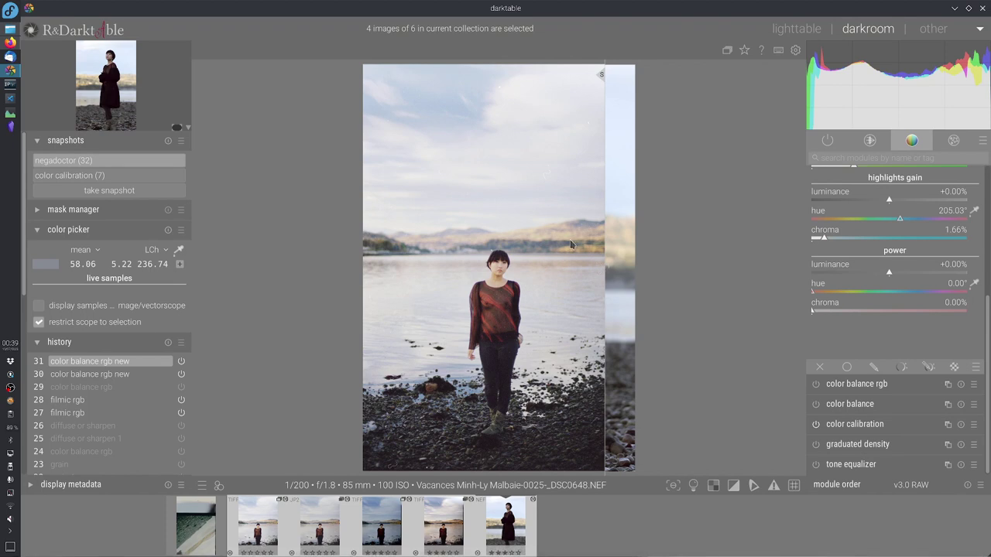
Move the split line to compare with the film, set power chroma to 0.76% and shift power hue through 33.38° to 75.10°
left_click_drag(607, 272, 570, 310)
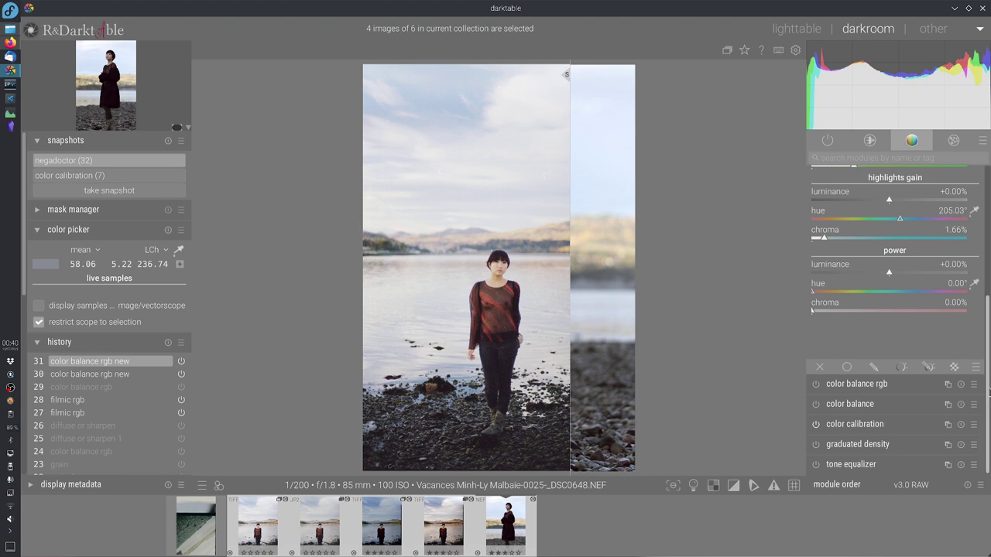
scroll(867, 353, "up", 3)
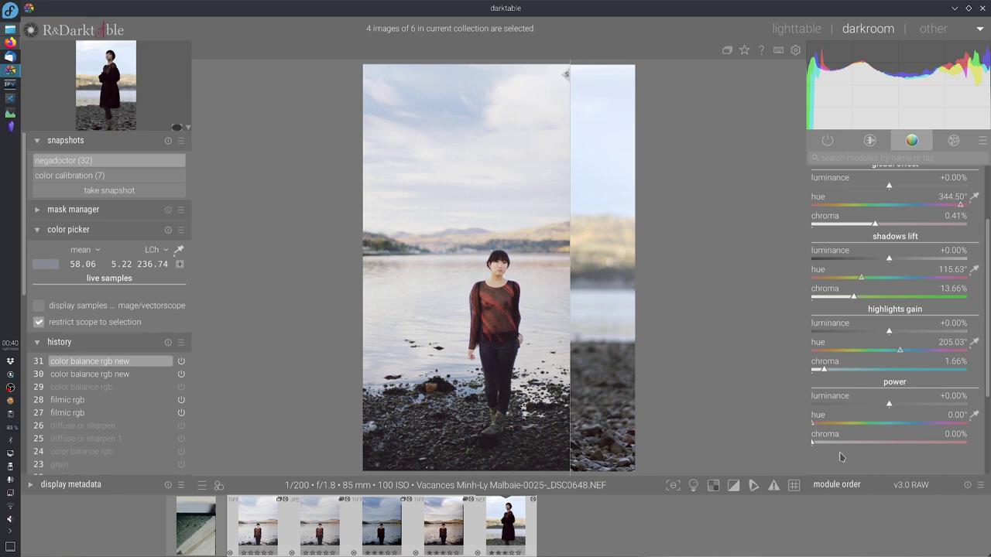
left_click(825, 422)
left_click(824, 442)
left_click(607, 300)
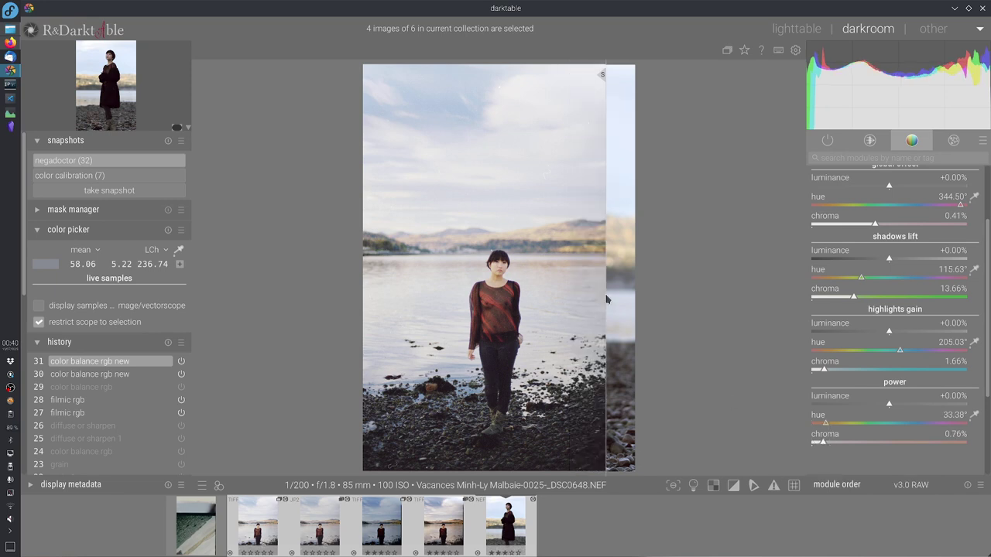
left_click(837, 423)
left_click(844, 423)
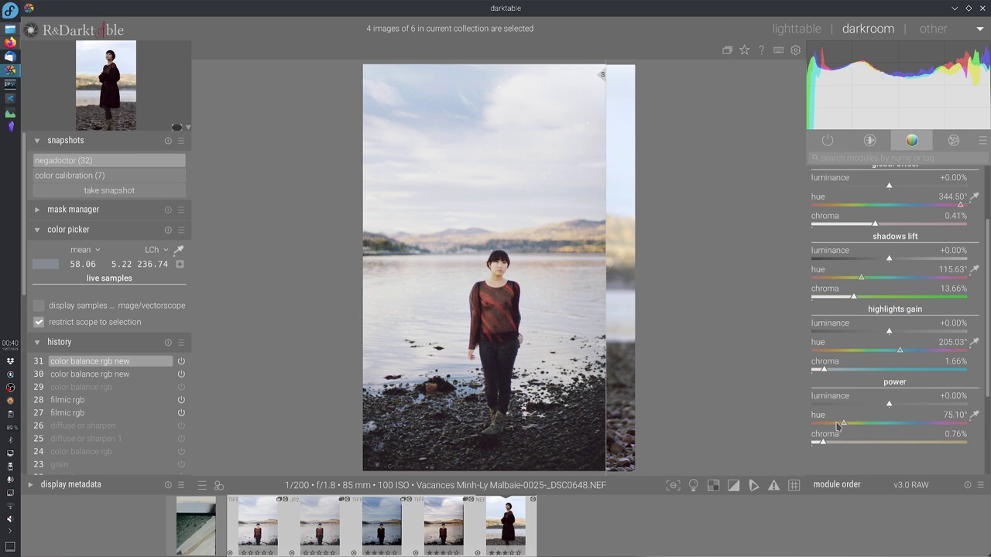
Set the power hue to 29.80° and chroma to 3.68%, comparing the shore with the film along the split line
left_click(821, 422)
left_click(840, 443)
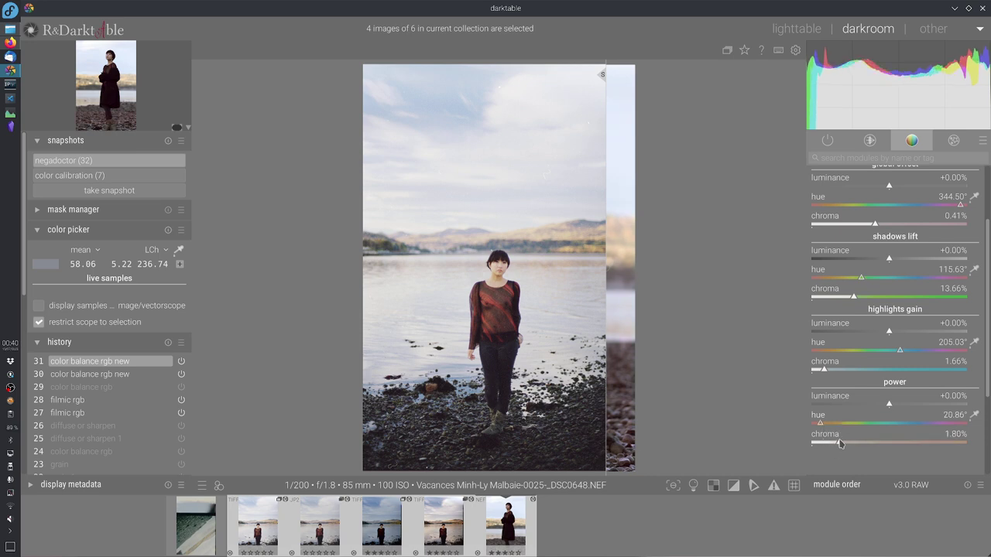
left_click(824, 423)
left_click_drag(608, 299, 571, 298)
left_click(868, 442)
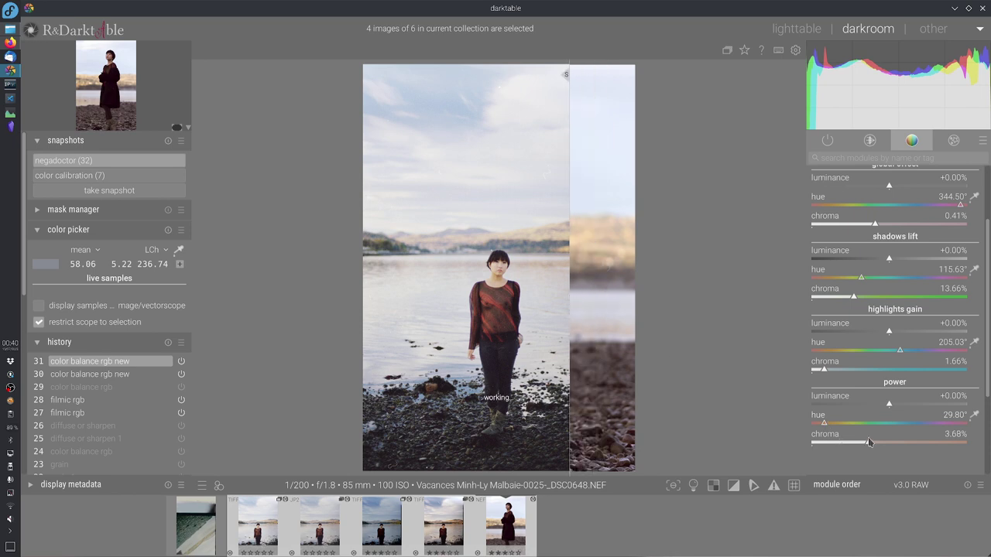
left_click_drag(571, 347, 589, 397)
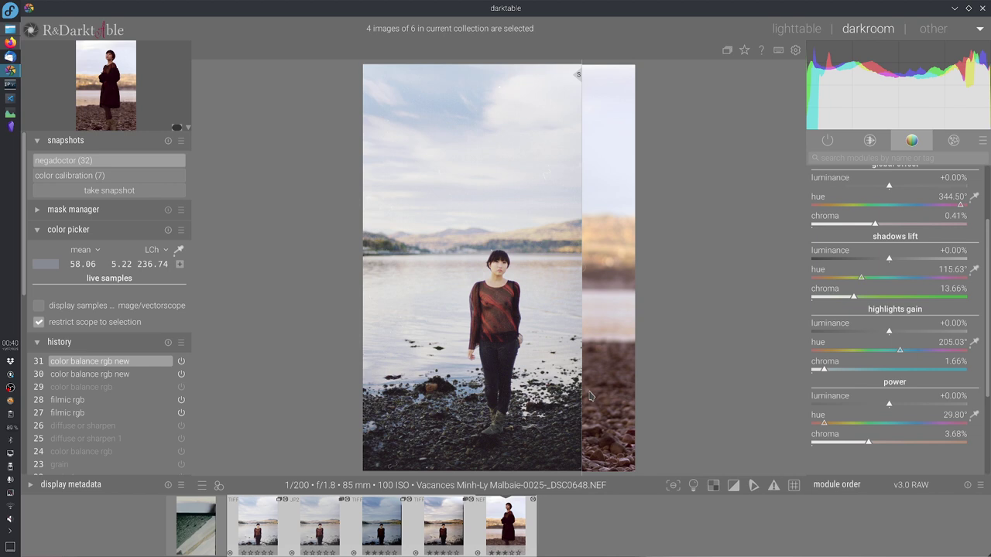
Change the power hue to 44.70°, refine its chroma to 2.20%, and sweep the split line across to compare with the film
left_click(832, 424)
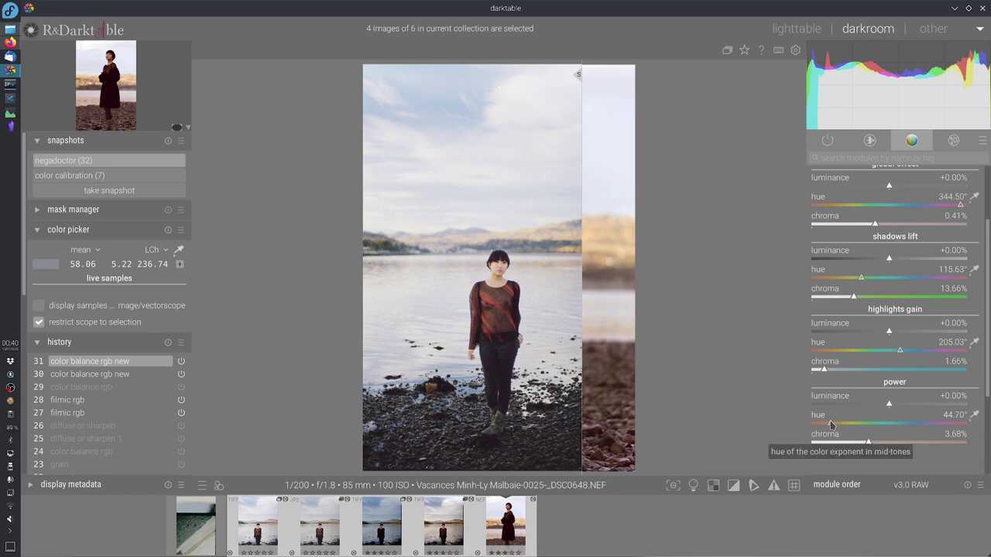
mouse_move(586, 310)
left_mouse_down()
mouse_move(628, 302)
mouse_move(598, 280)
left_mouse_up()
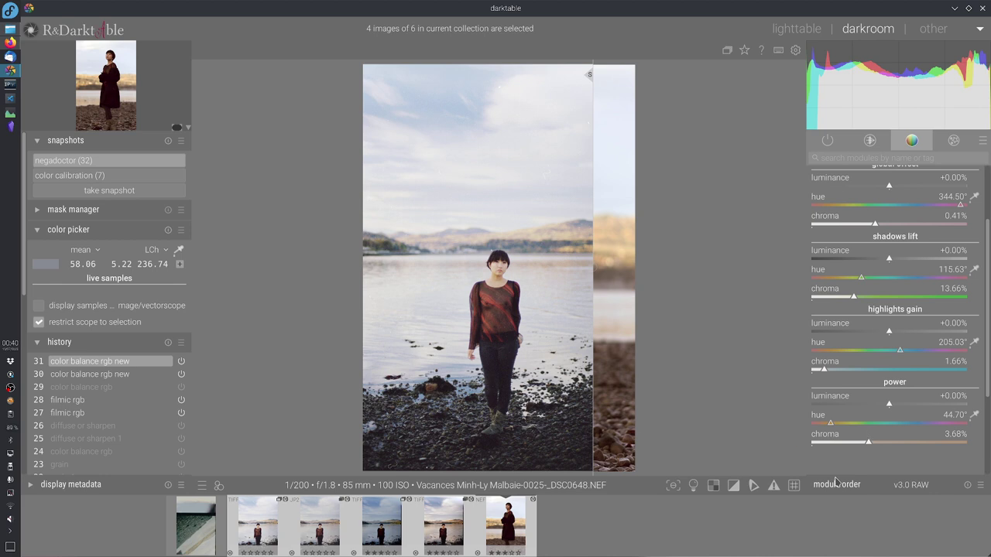
left_click(836, 441)
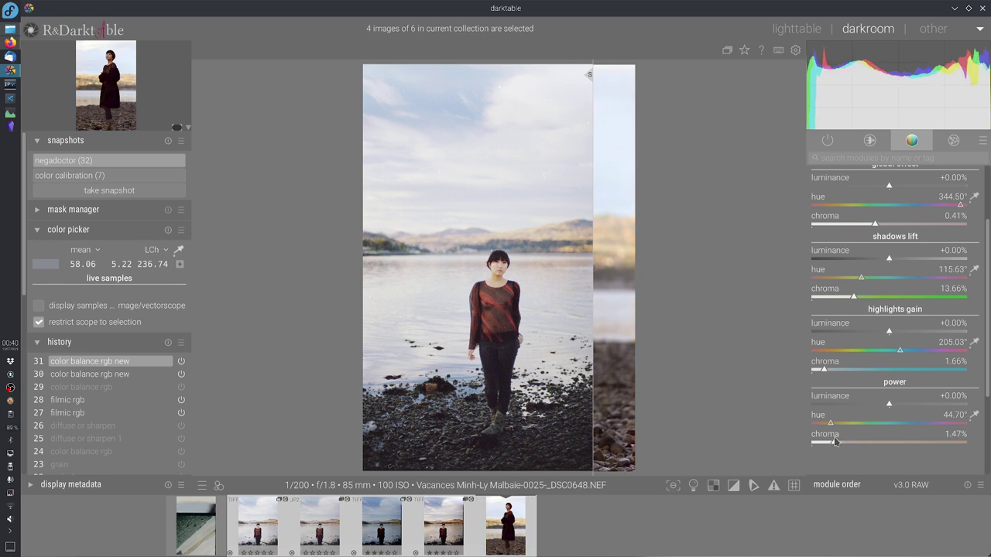
mouse_move(593, 324)
left_mouse_down()
mouse_move(542, 325)
mouse_move(592, 326)
left_mouse_up()
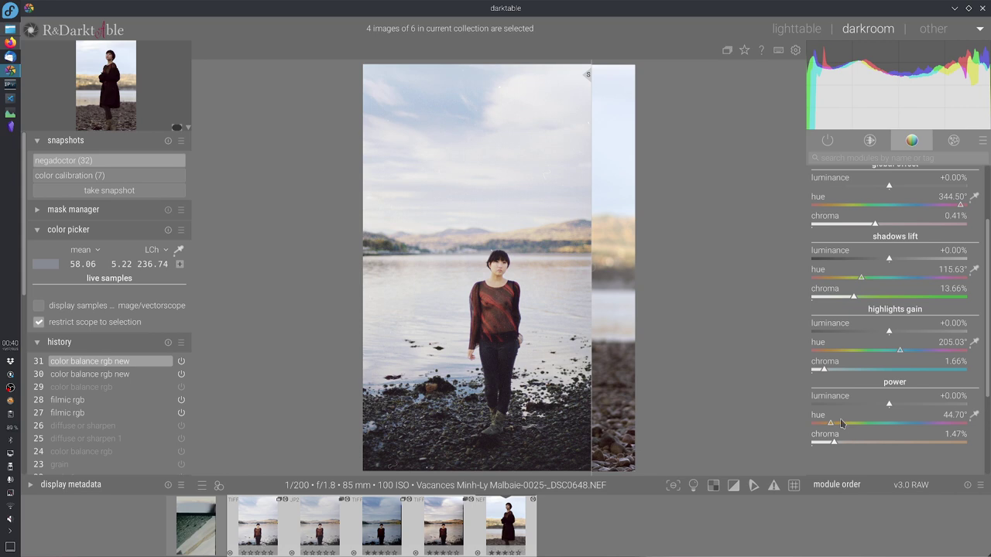
left_click(846, 445)
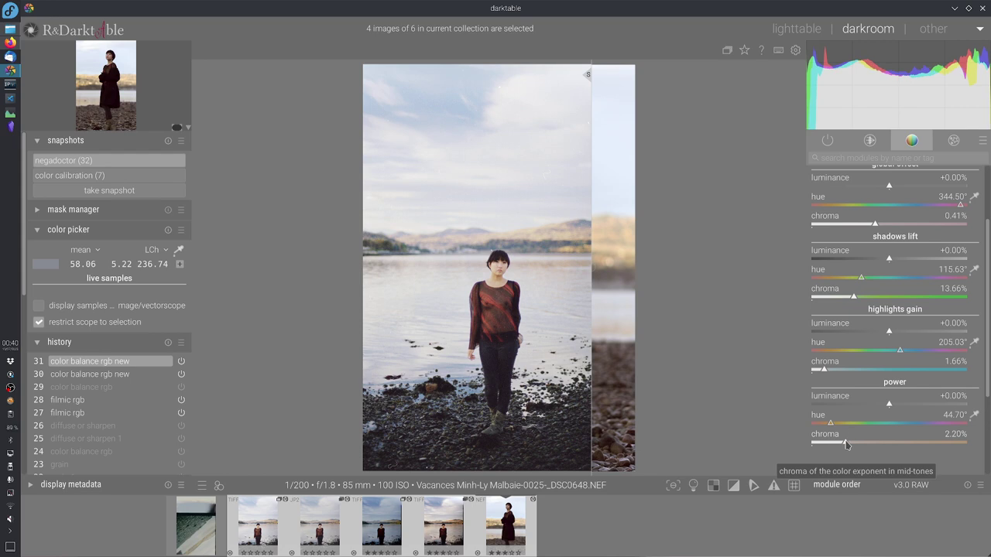
left_click_drag(592, 310, 402, 332)
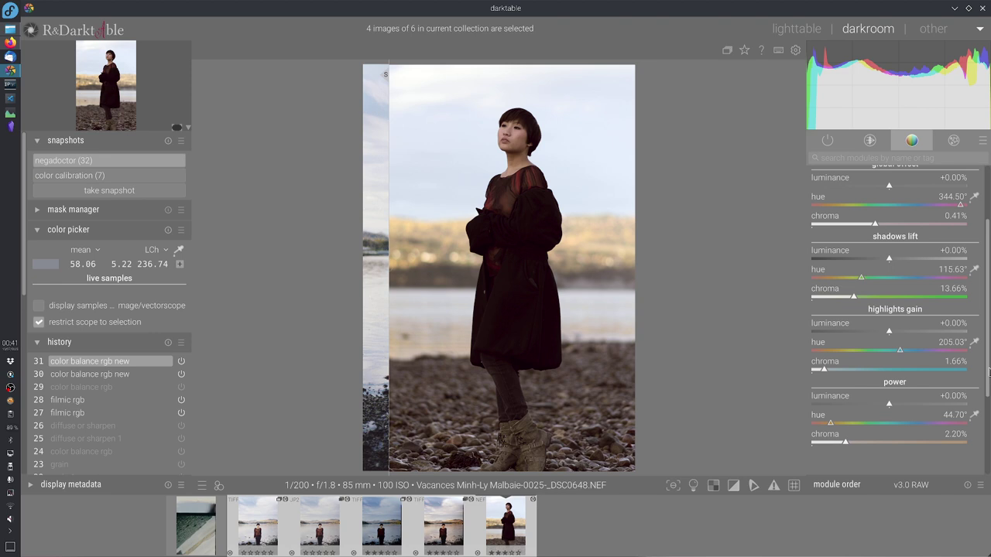
Shift the shadows lift hue to 154.97°, comparing the dark pebbles with the film snapshot along the split line
left_click_drag(987, 364, 986, 330)
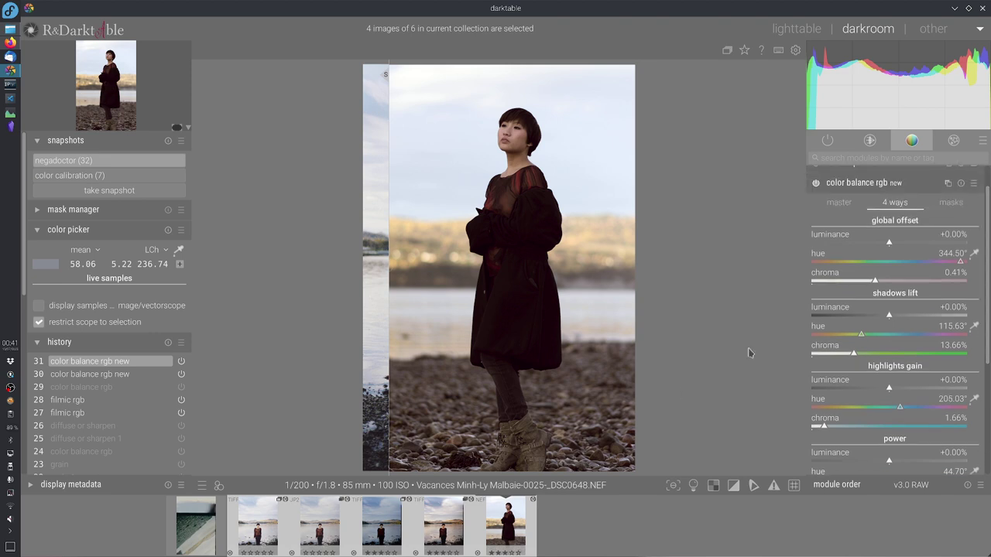
left_click(877, 339)
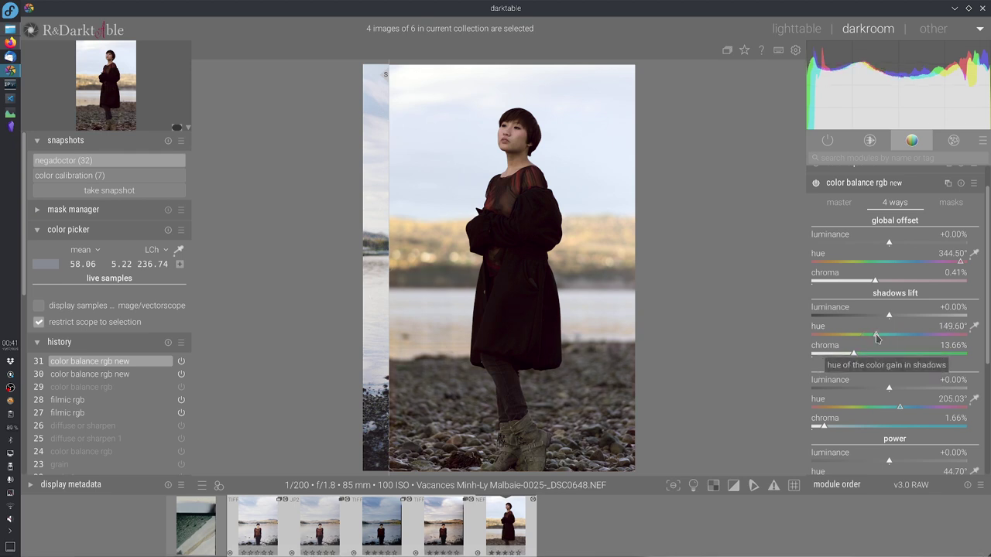
left_click(523, 414)
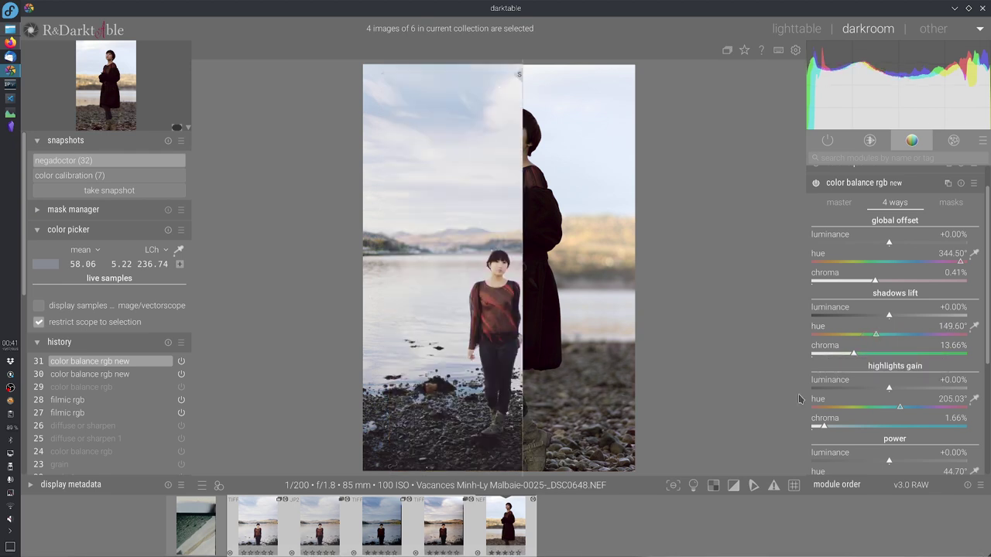
left_click(879, 336)
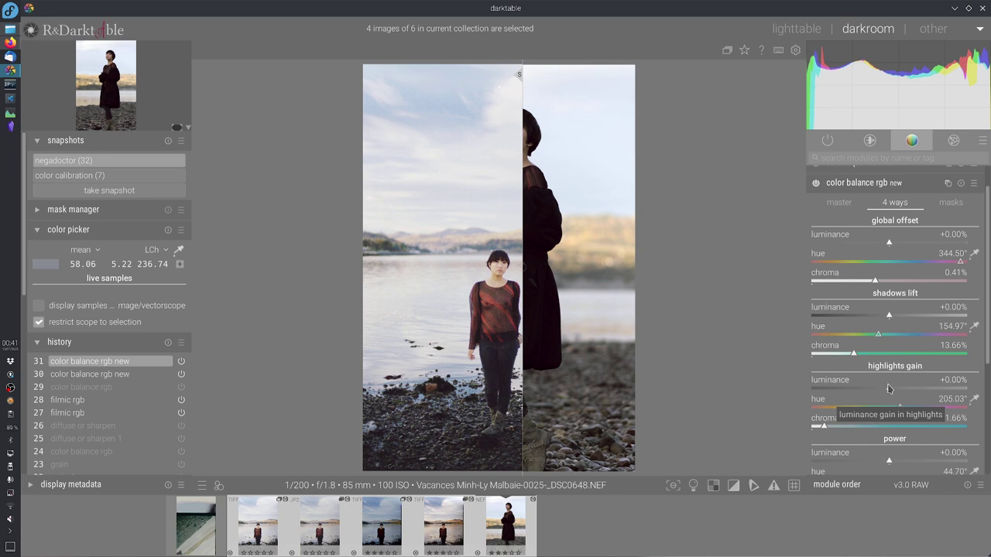
left_click_drag(522, 418, 446, 422)
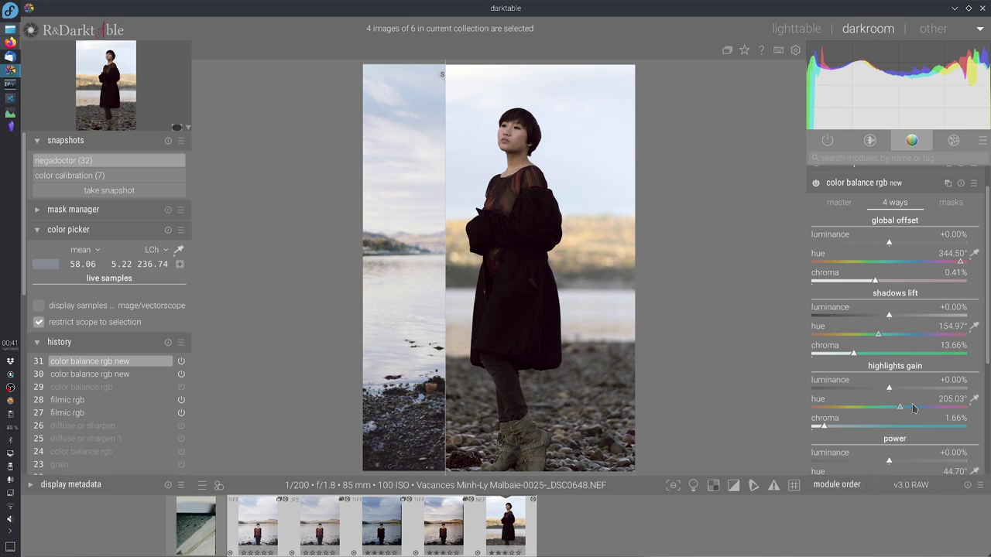
Inspect the luminance range masks and compare the 4 ways settings of the new and original color balance rgb instances
left_click(963, 204)
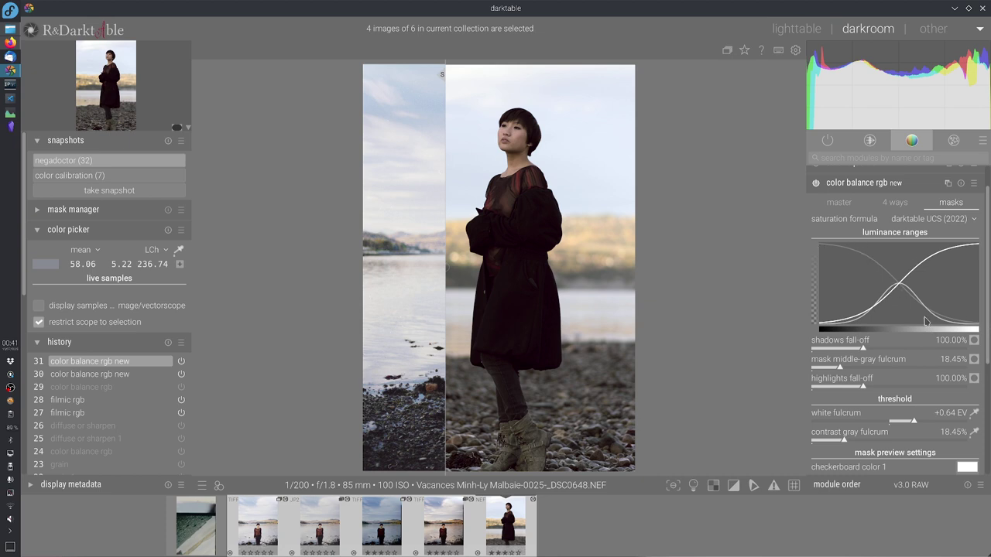
left_click(895, 204)
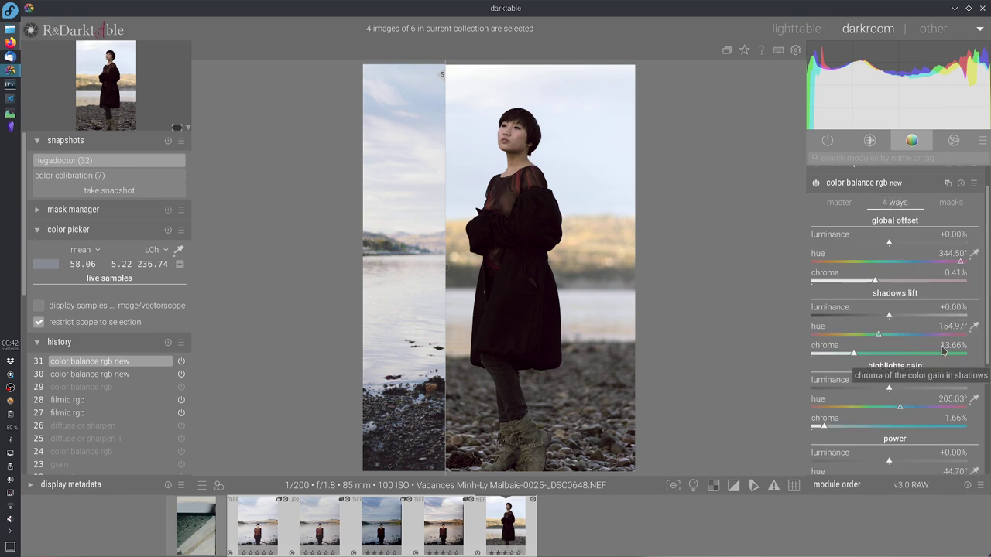
left_click_drag(730, 380, 484, 434)
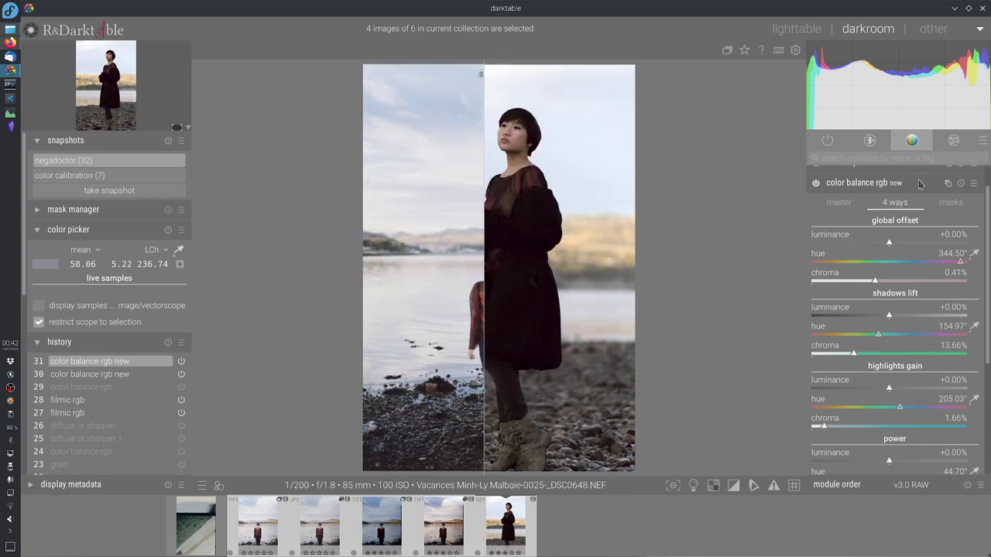
scroll(988, 263, "down", 5)
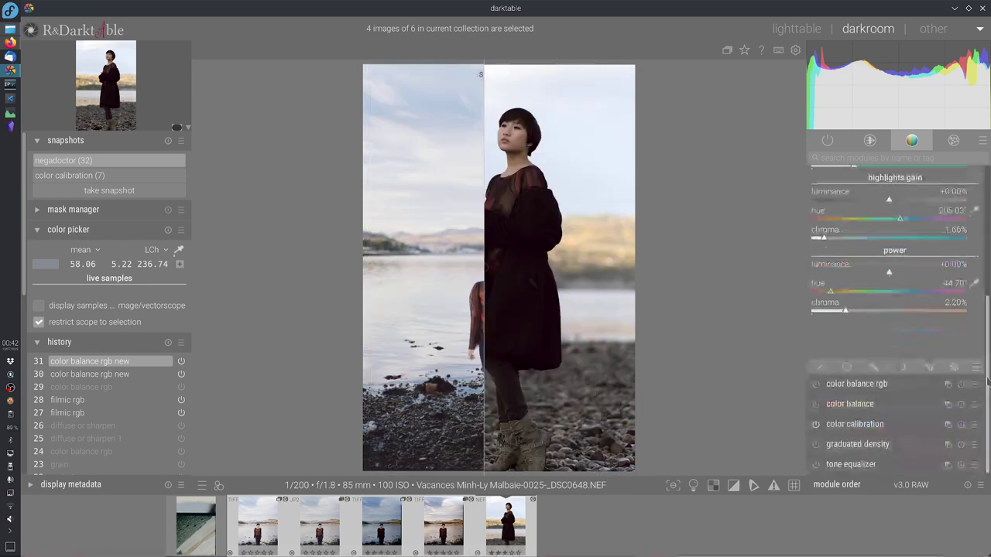
left_click(892, 386)
left_click(895, 194)
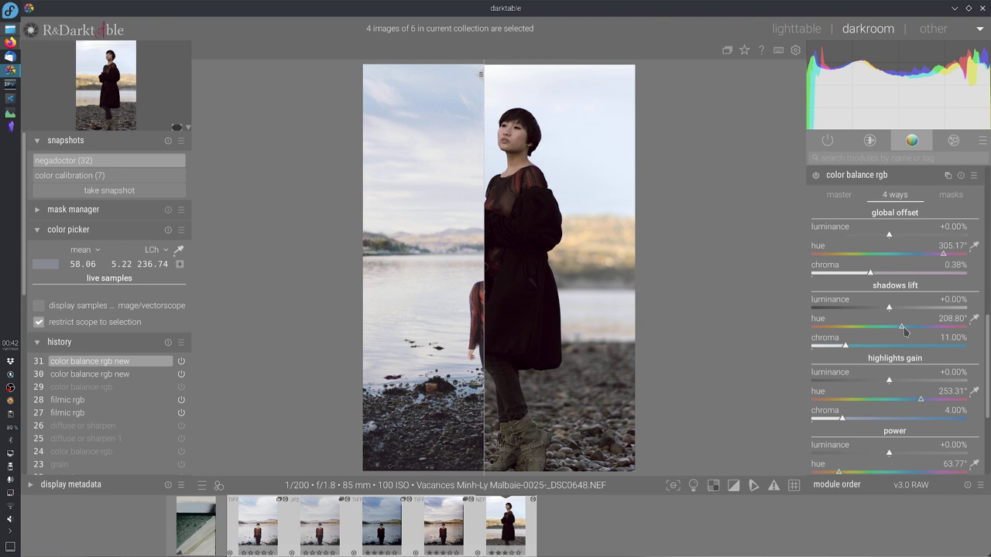
scroll(987, 333, "down", 3)
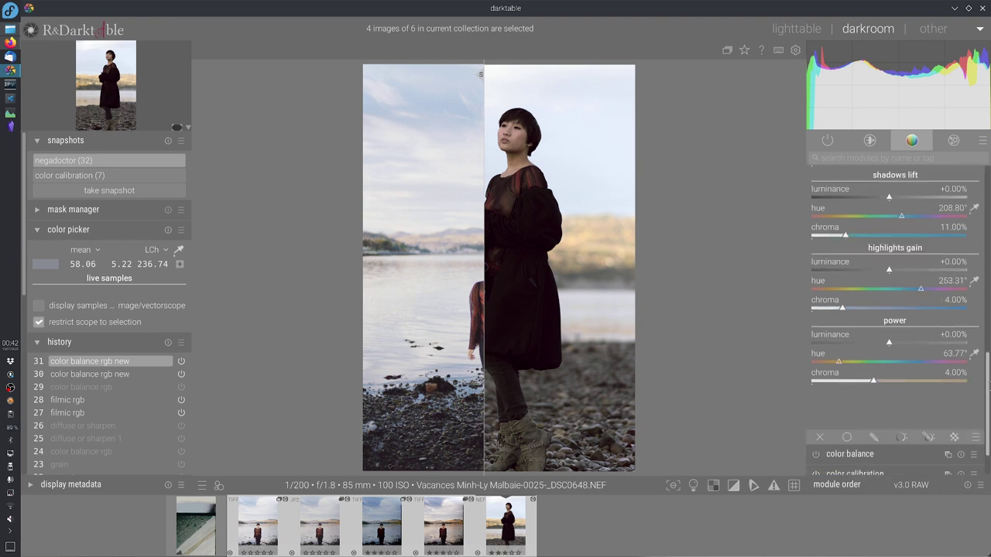
scroll(981, 340, "down", 3)
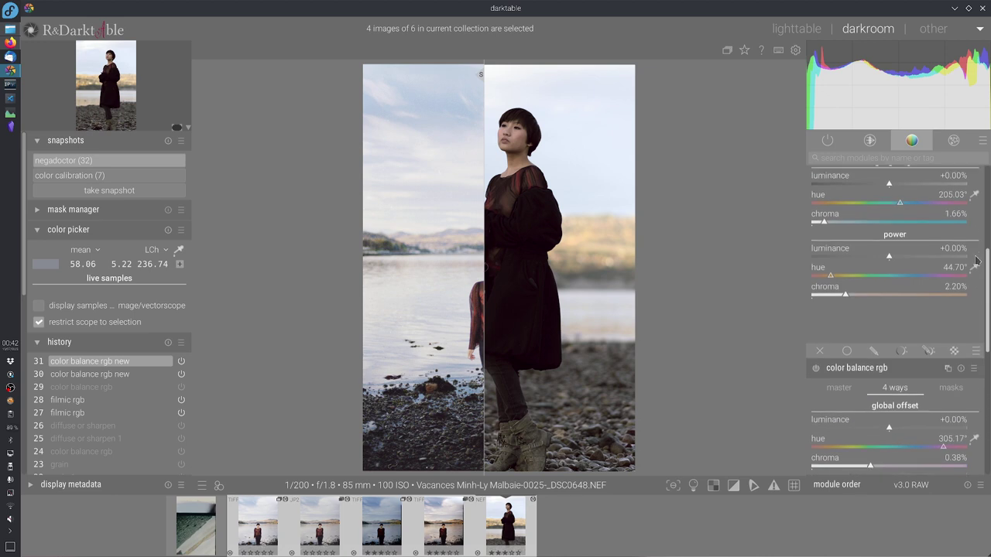
scroll(984, 277, "down", 8)
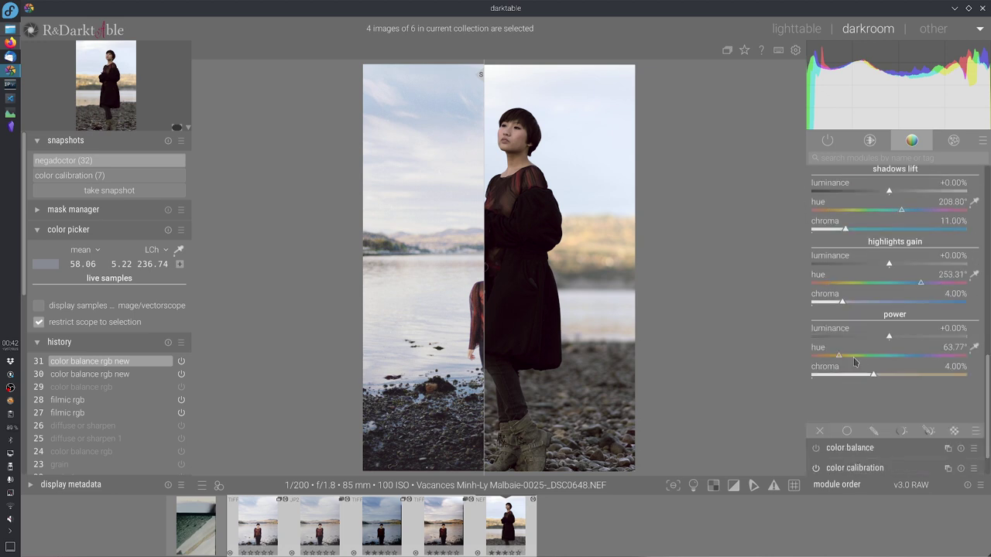
scroll(983, 300, "up", 8)
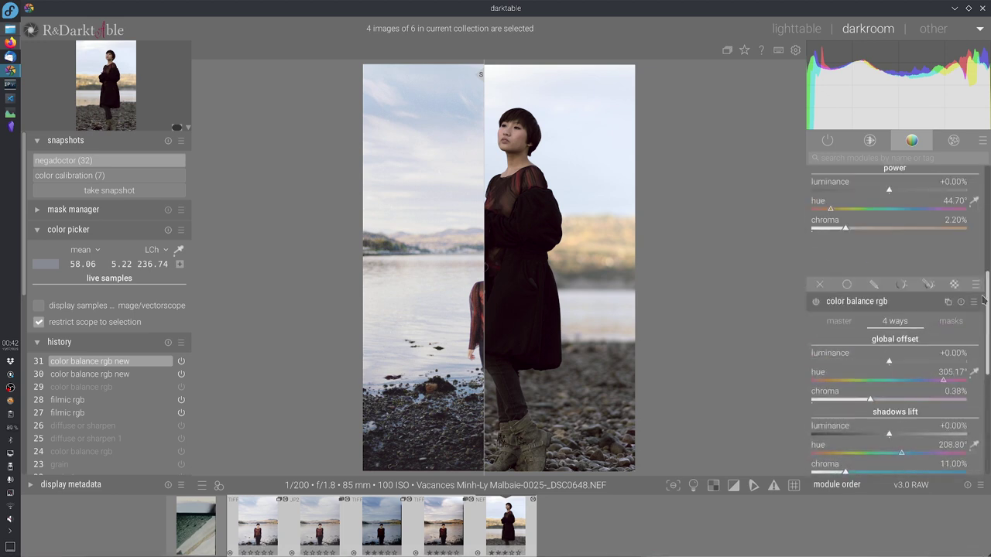
Shift the power hue of the new color balance rgb instance to 68.54° and recheck its 4 ways settings
left_click(843, 214)
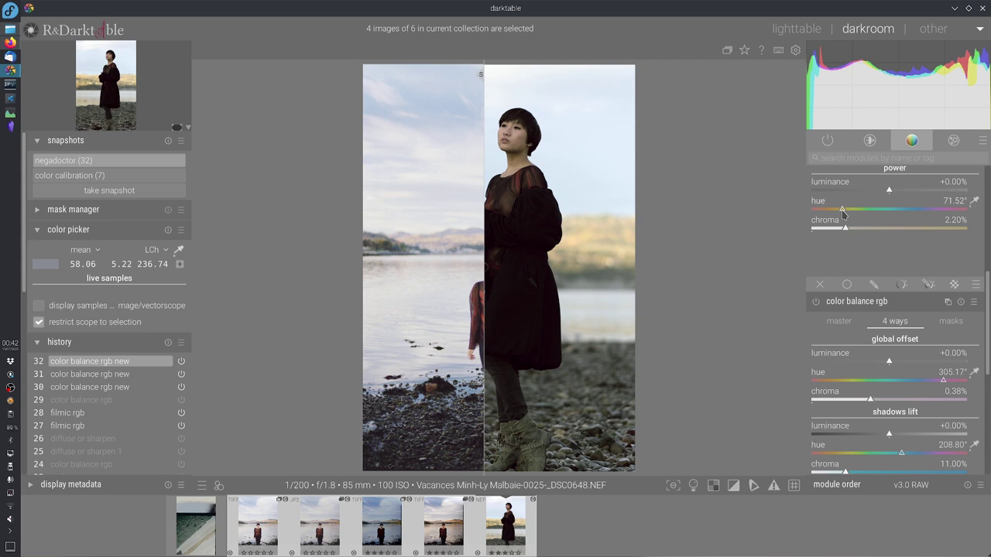
scroll(840, 215, "down", 9)
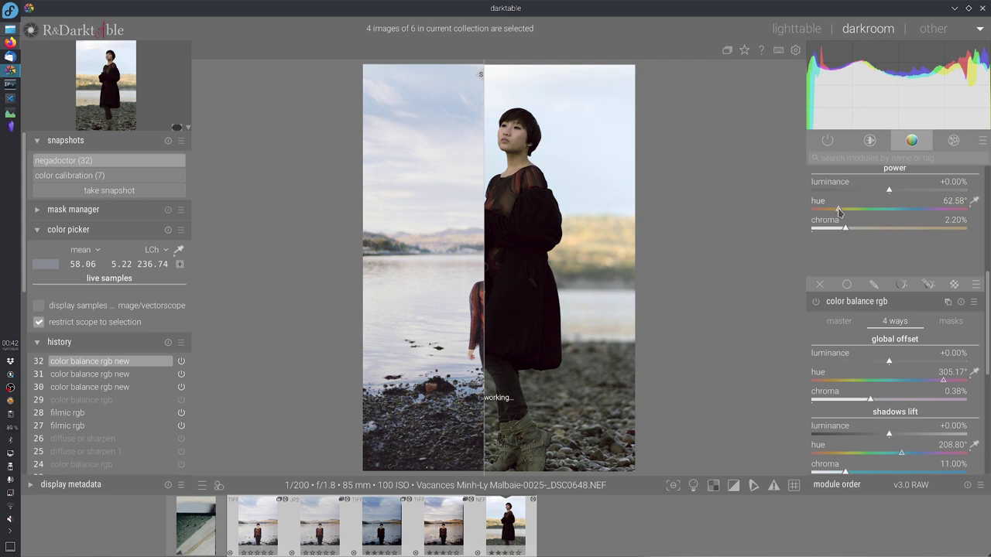
scroll(842, 215, "up", 6)
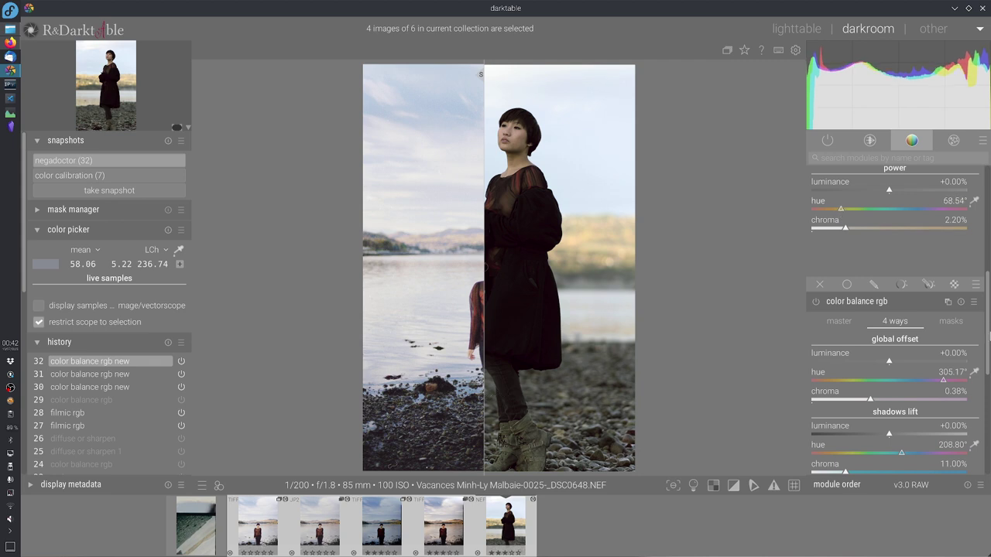
scroll(988, 377, "up", 8)
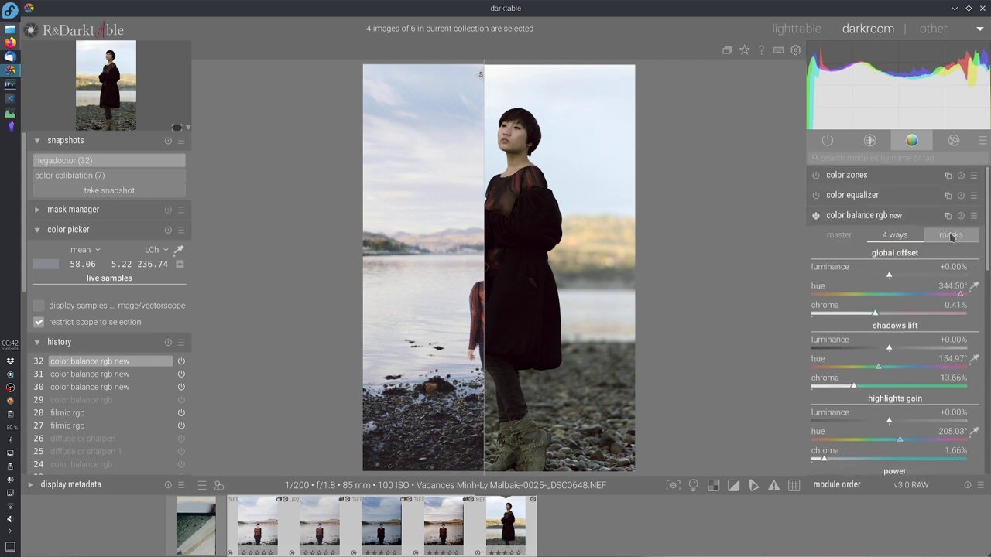
Delete the new color balance rgb instance and duplicate the original one
left_click(960, 217)
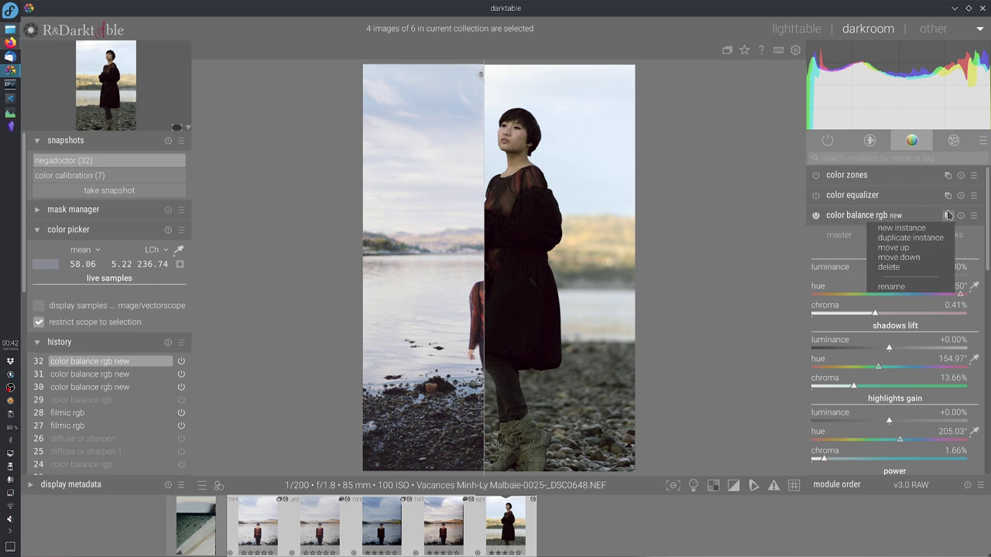
left_click(902, 272)
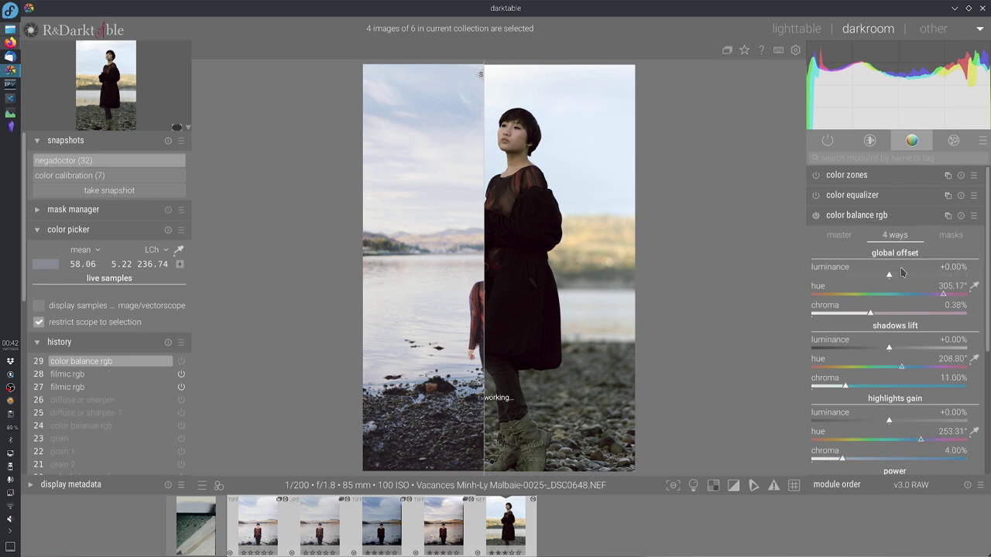
left_click(948, 217)
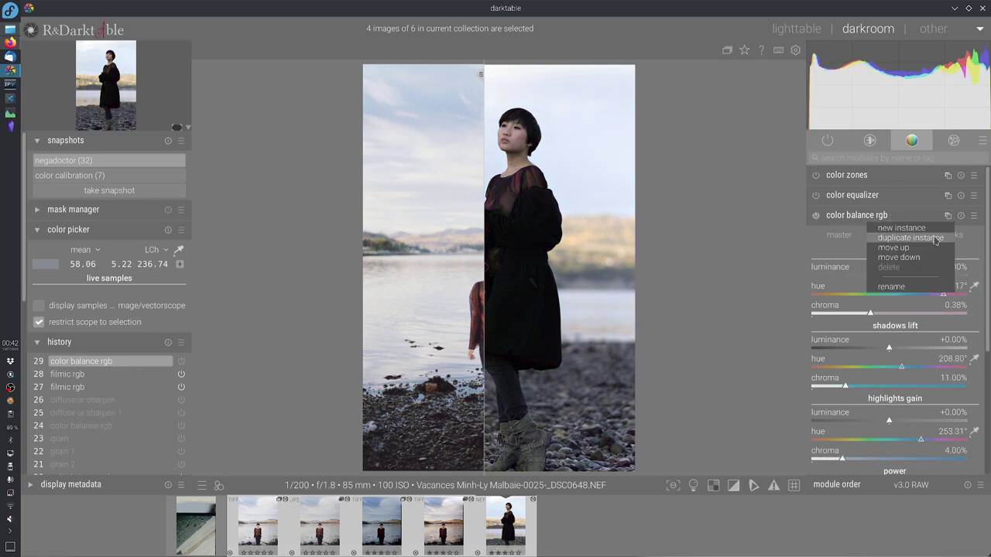
left_click(937, 239)
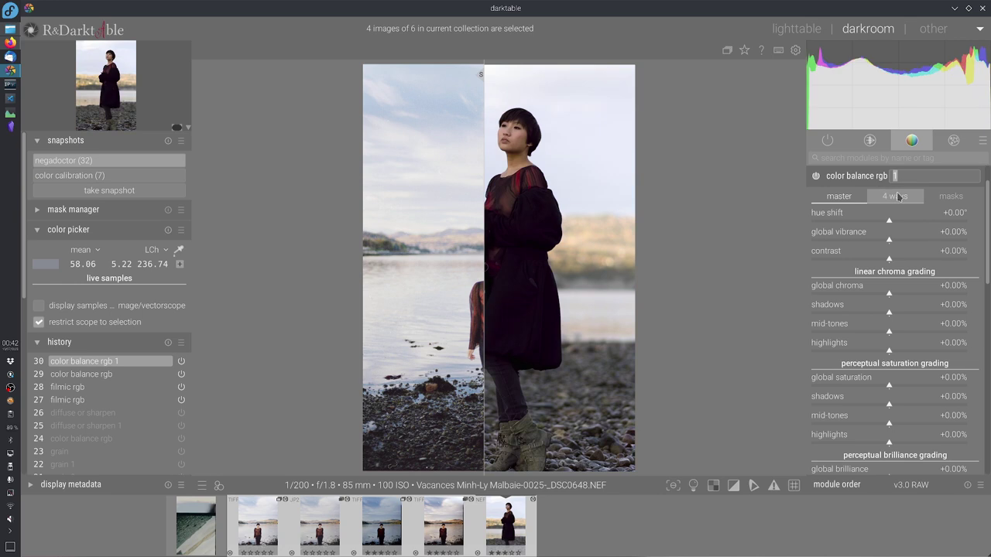
Name the blank color balance rgb instance "new" and delete it
type("new")
key("Return")
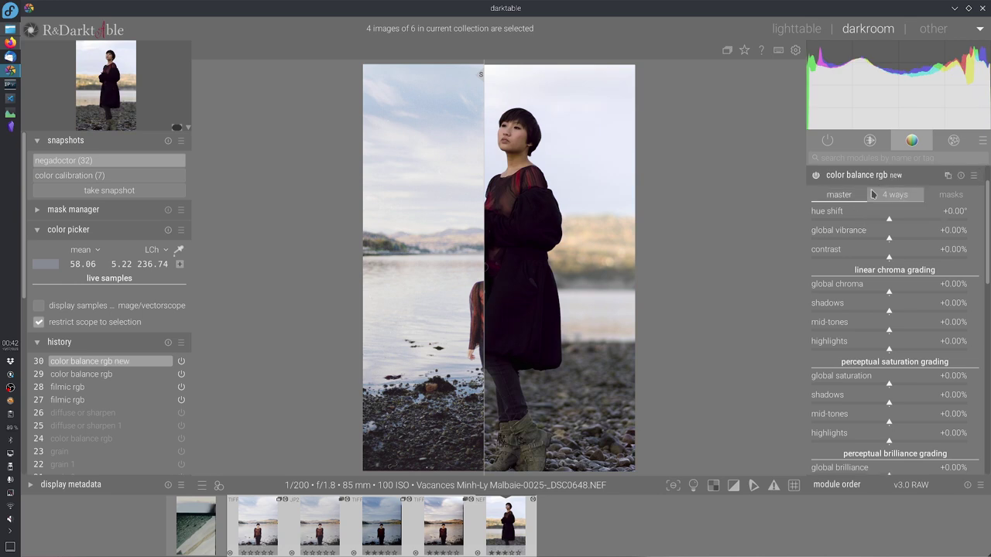
left_click(892, 194)
left_click(840, 194)
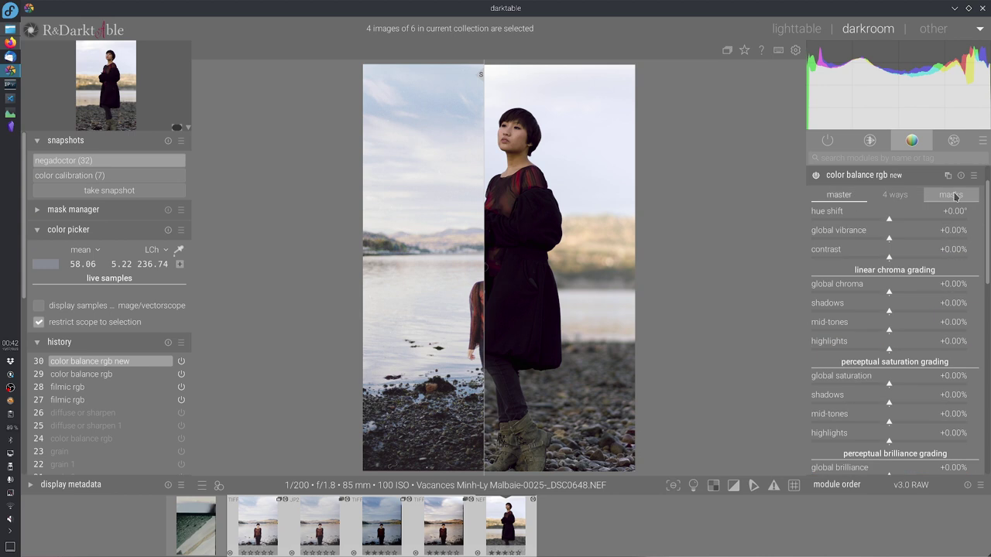
left_click(948, 175)
left_click(923, 235)
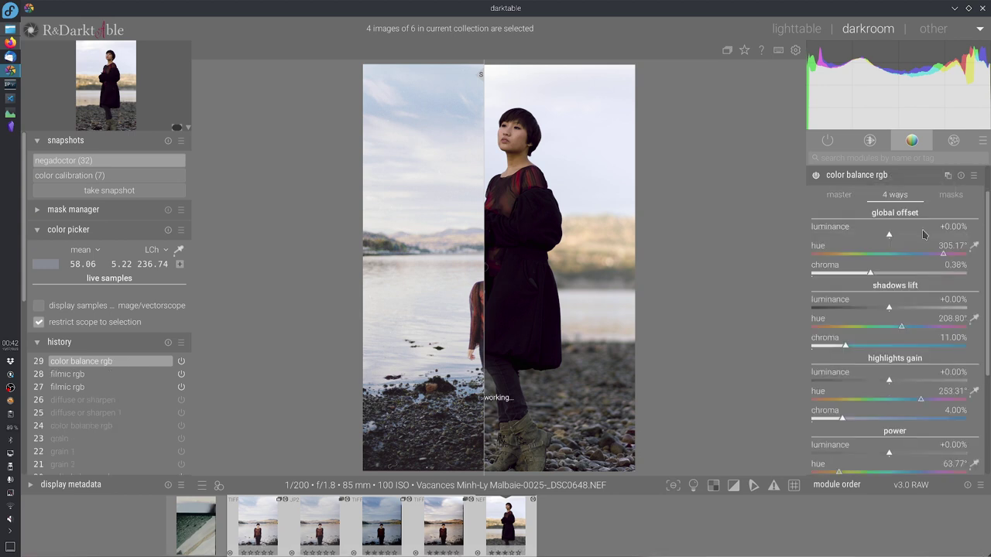
Duplicate the original color balance rgb instance as "new" and reset the copy's shadows and highlights perceptual saturation
left_click(948, 175)
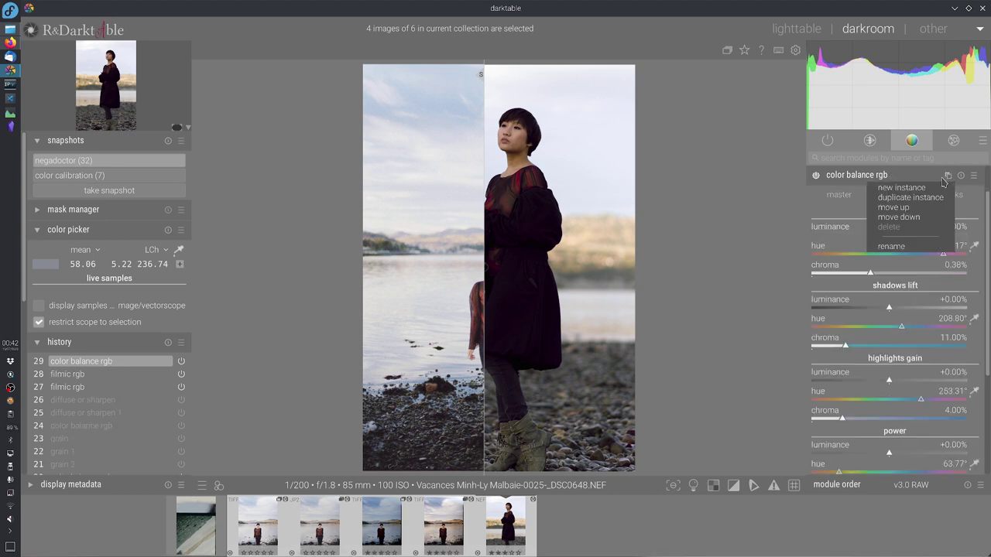
left_click(941, 198)
type("new")
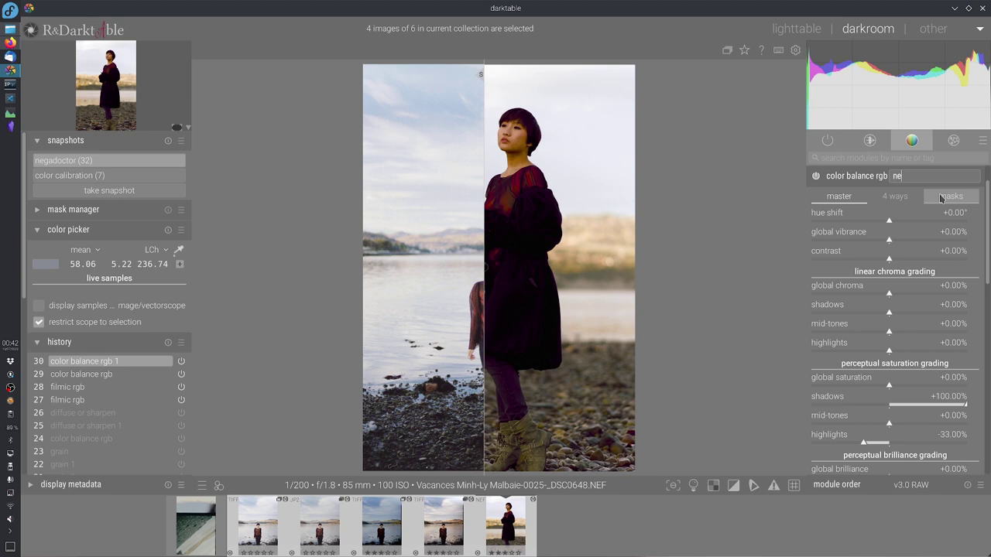
key("Return")
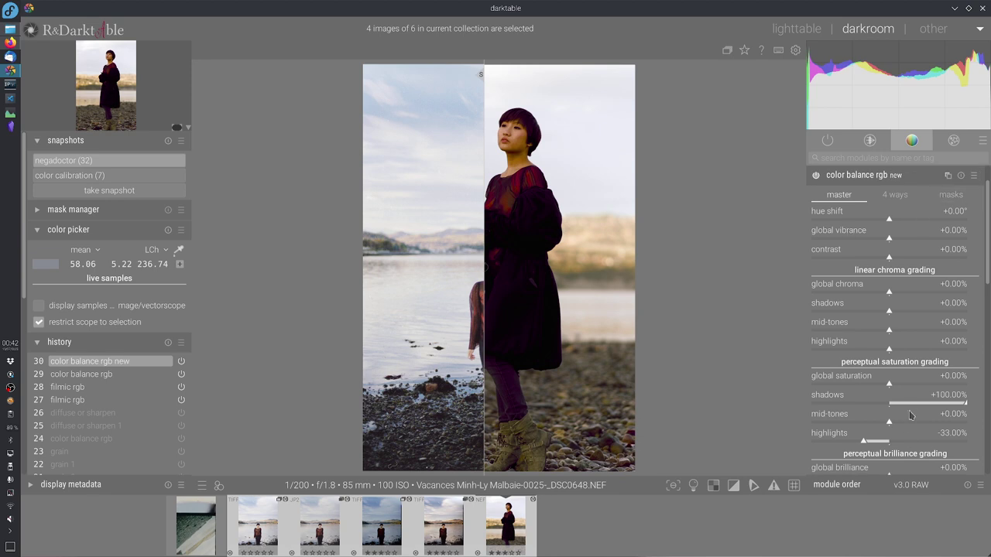
double_click(910, 404)
double_click(904, 438)
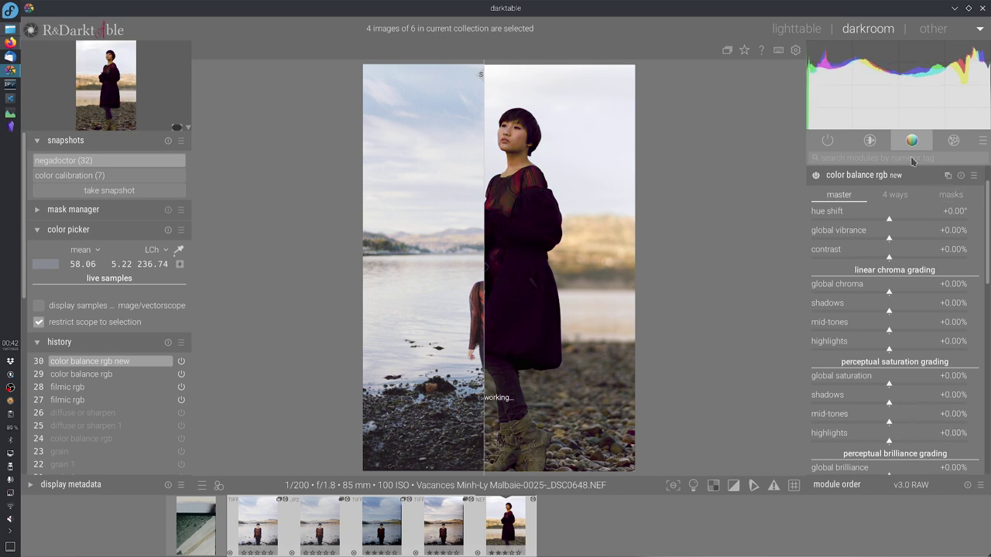
Disable the original color balance rgb instance and compare the photo with the film snapshot along the split line
left_click(895, 194)
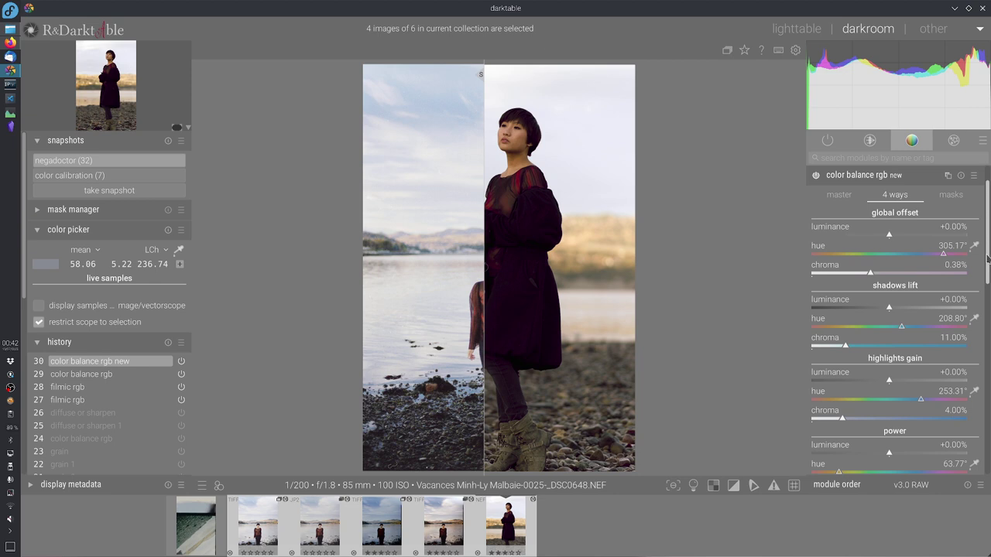
scroll(988, 299, "down", 3)
left_click_drag(597, 385, 422, 447)
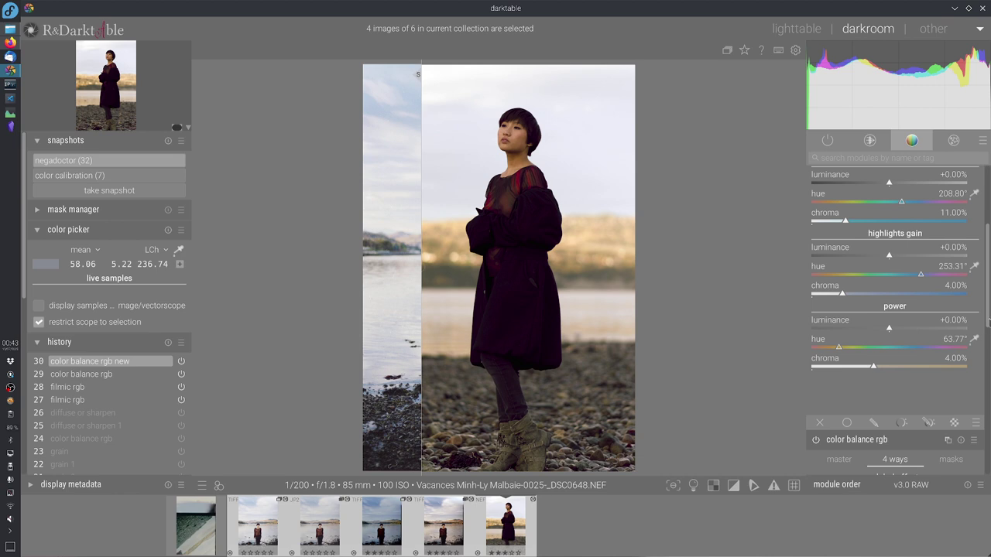
scroll(989, 324, "up", 5)
scroll(984, 333, "down", 6)
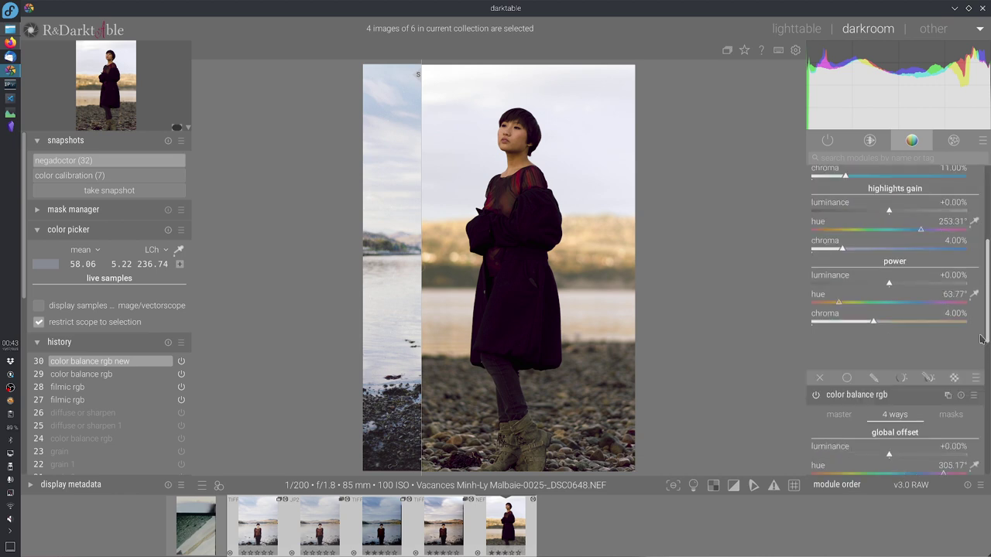
left_click(815, 395)
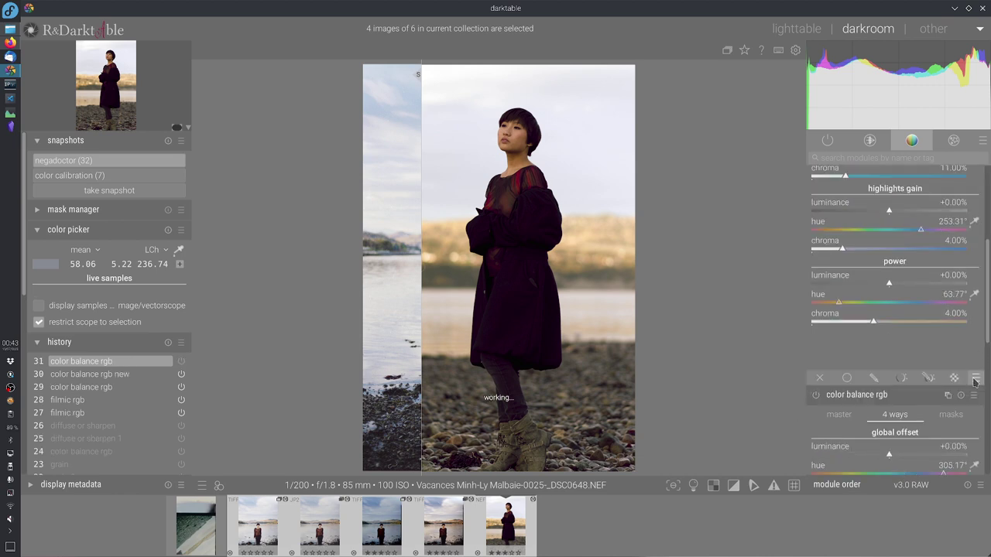
scroll(977, 325, "up", 5)
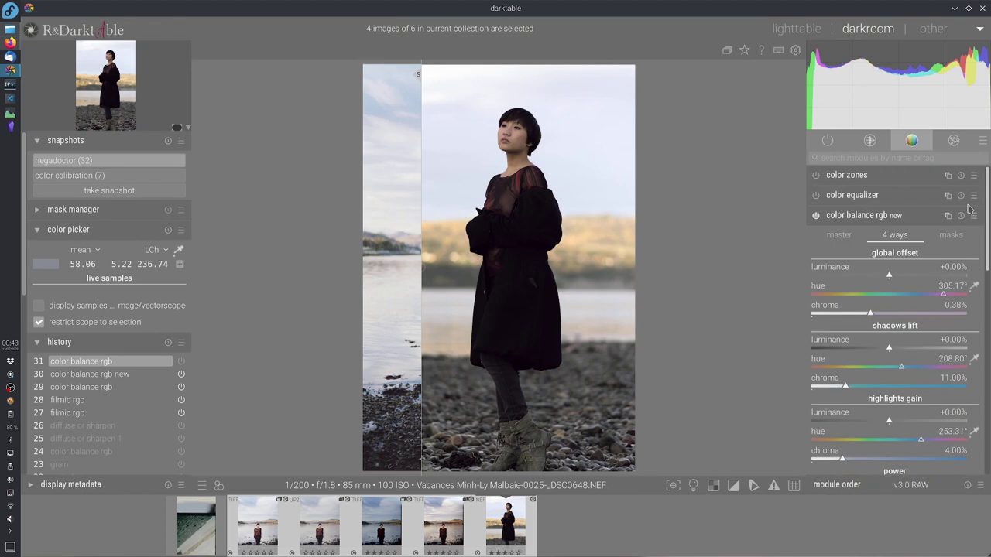
mouse_move(511, 430)
left_mouse_down()
mouse_move(597, 432)
mouse_move(517, 435)
left_mouse_up()
Set the new color balance rgb instance's highlights perceptual saturation to -31.46%, comparing the photo with the film snapshot
scroll(988, 262, "down", 5)
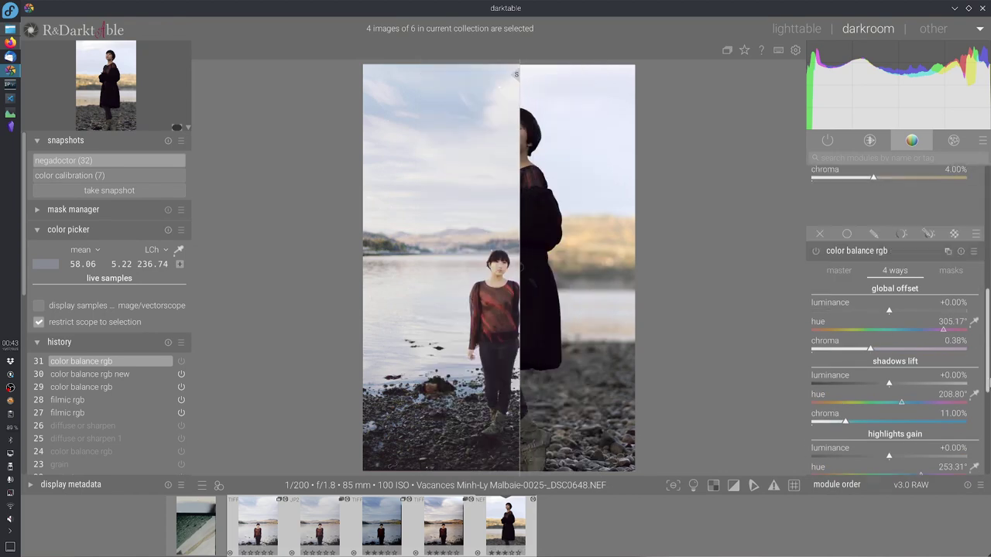
scroll(853, 260, "up", 3)
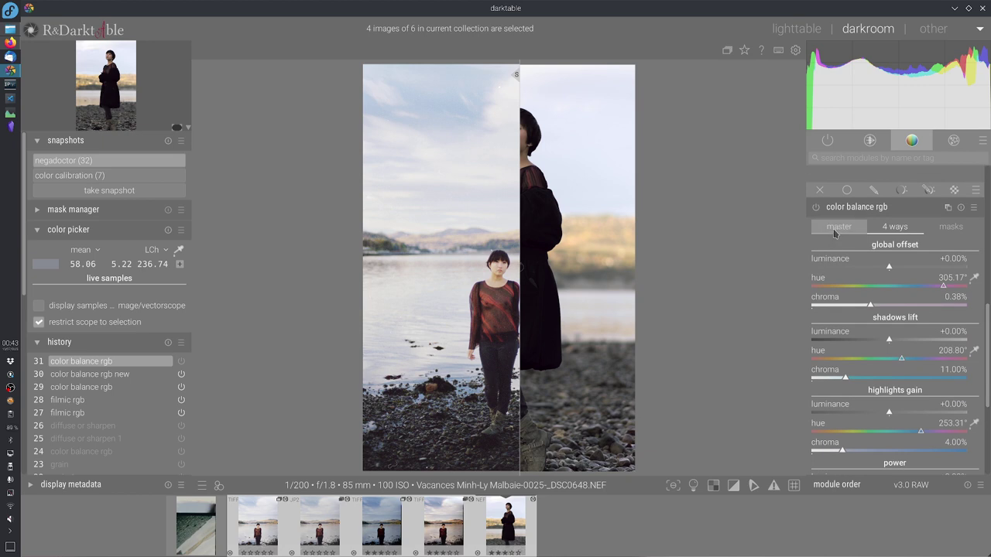
scroll(860, 217, "down", 5)
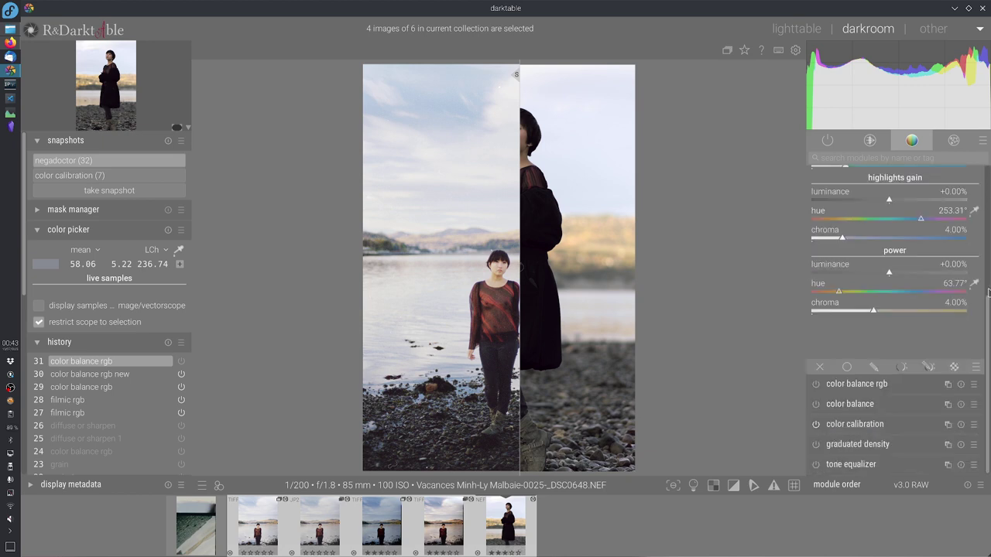
scroll(988, 293, "up", 5)
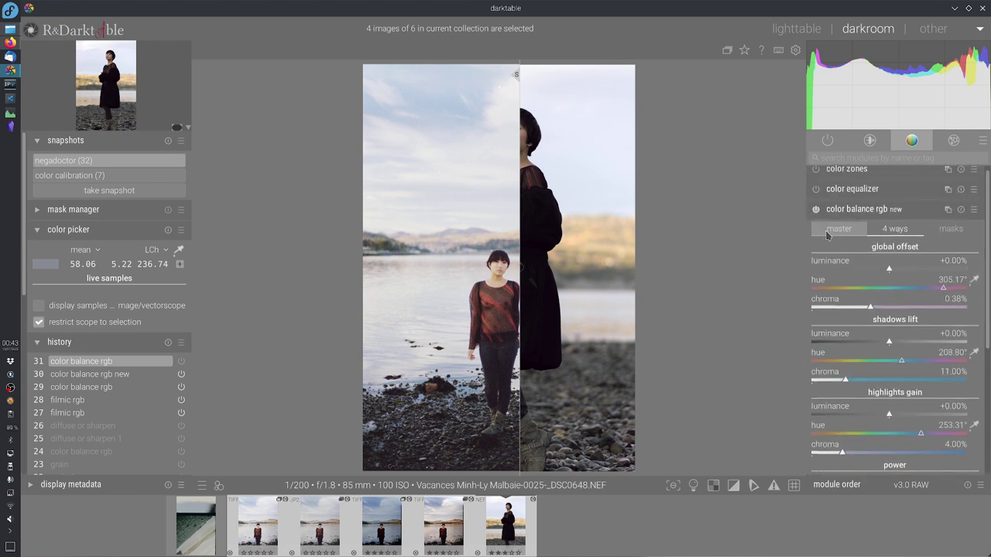
left_click(828, 233)
mouse_move(596, 356)
left_mouse_down()
mouse_move(364, 372)
mouse_move(531, 380)
mouse_move(444, 403)
left_mouse_up()
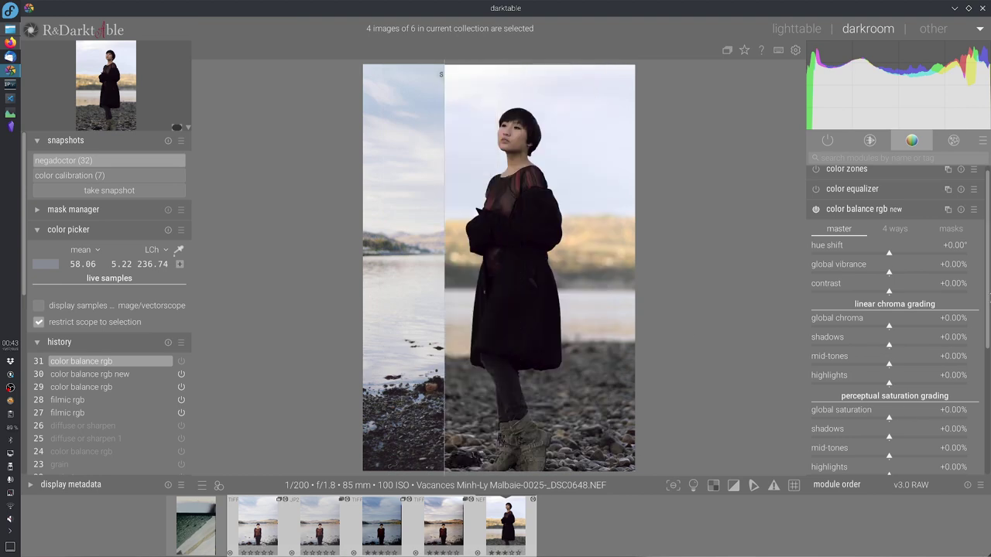
scroll(988, 416, "down", 4)
scroll(988, 415, "down", 1)
left_click(541, 383)
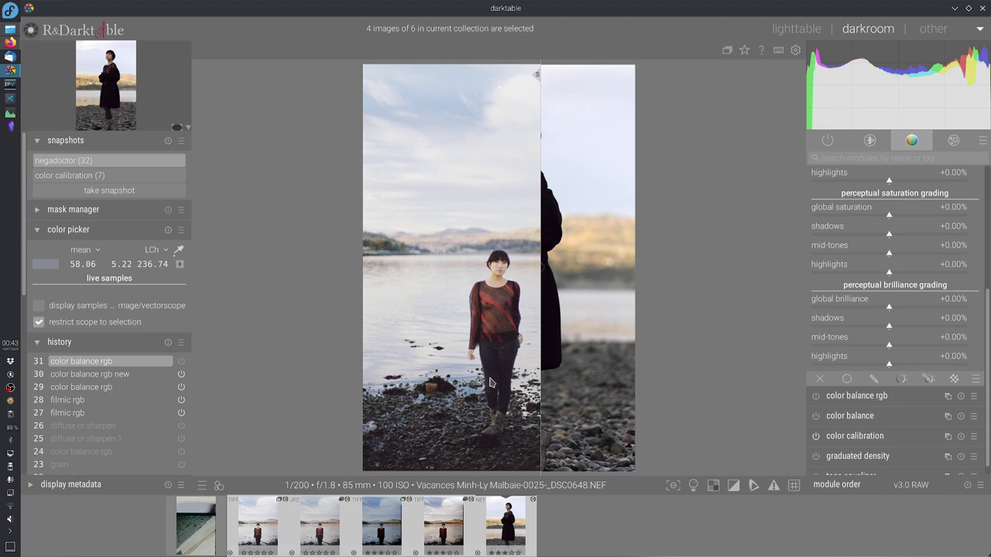
left_click_drag(496, 363, 417, 379)
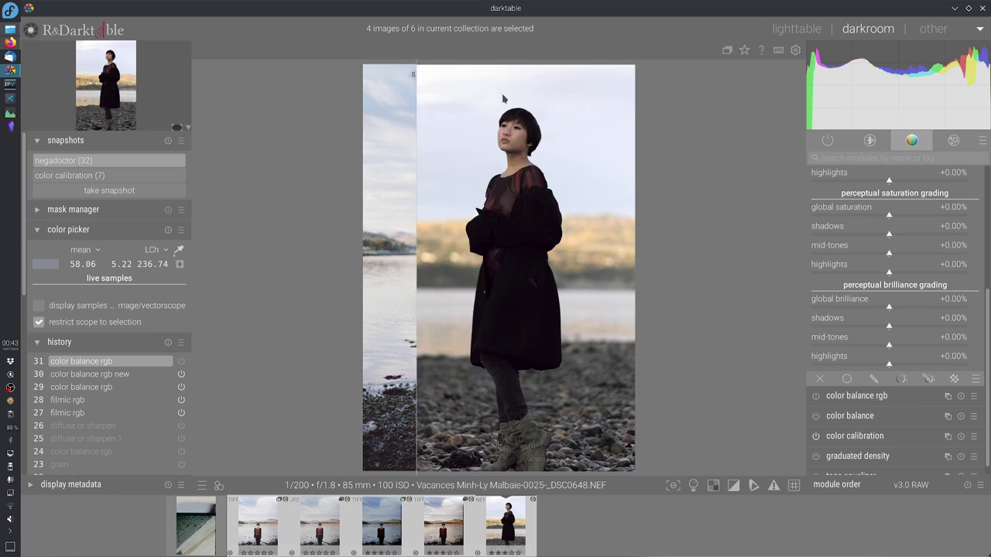
left_click(865, 270)
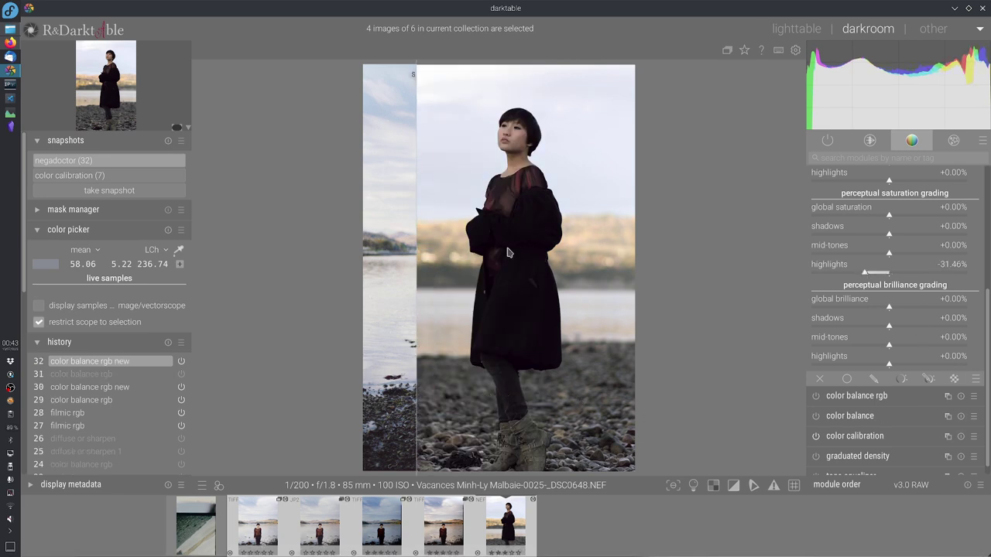
Compare the portrait with the negadoctor (32) snapshot, moving the split line and flipping it through horizontal to swap the compared sides
left_click_drag(415, 223, 433, 247)
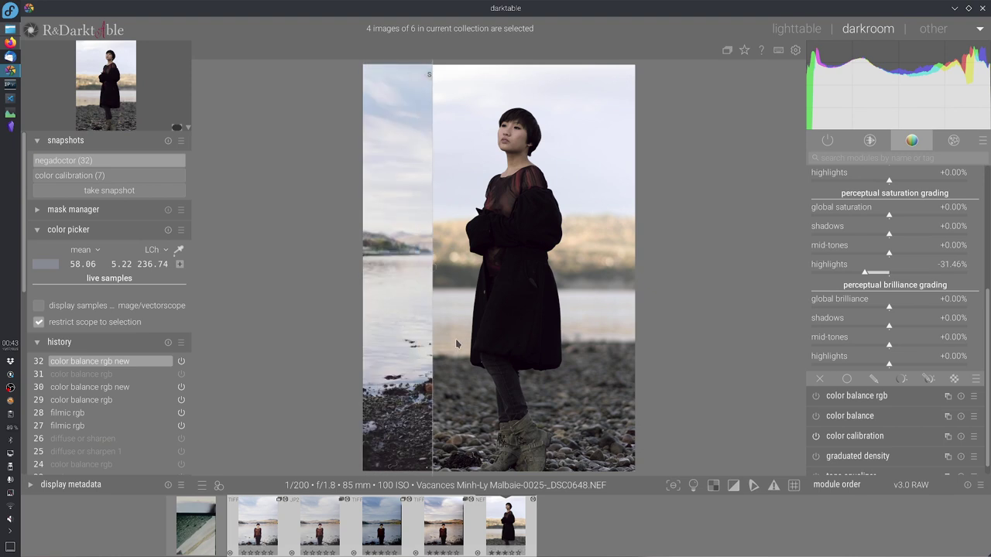
left_click_drag(445, 324, 486, 325)
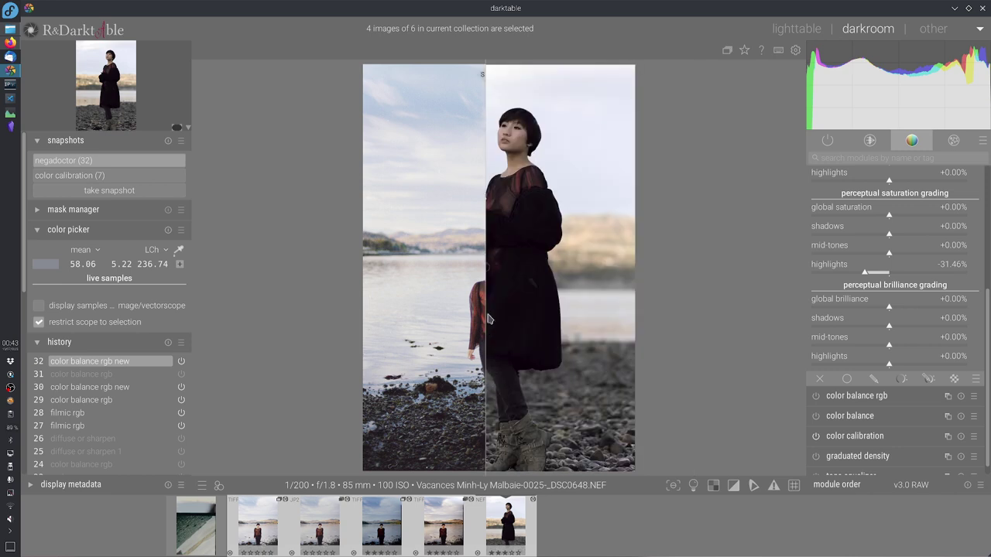
left_click(489, 268)
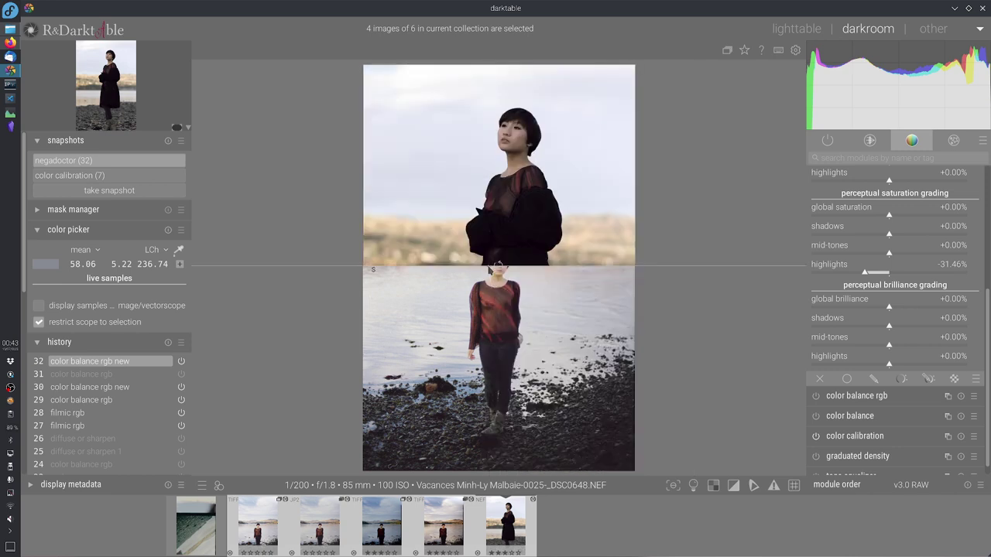
left_click(500, 266)
left_click_drag(511, 310, 433, 340)
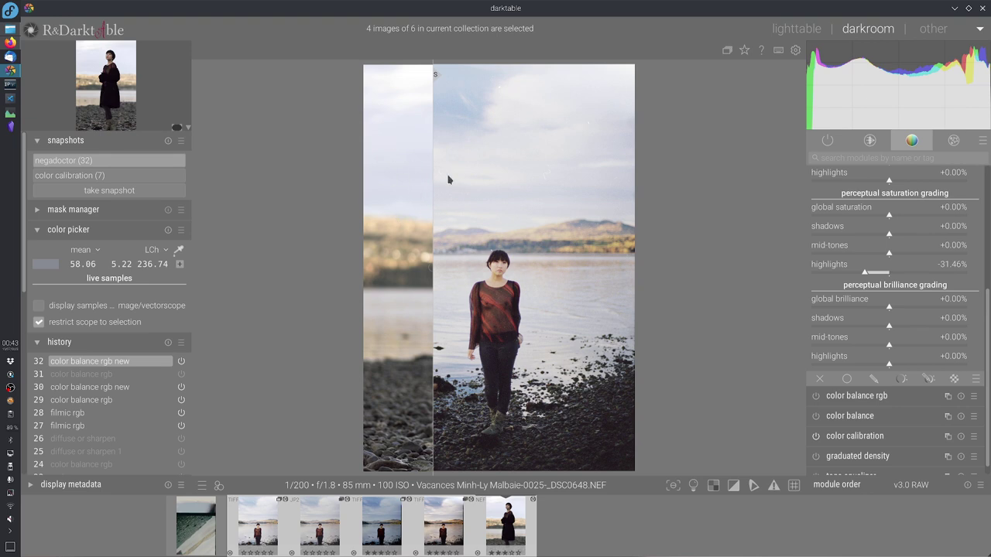
Set the new color balance rgb instance's perceptual saturation to -41.72% for highlights, +23.51% for mid-tones and +76.16% for shadows
left_click_drag(874, 276, 858, 273)
left_click_drag(433, 353, 633, 369)
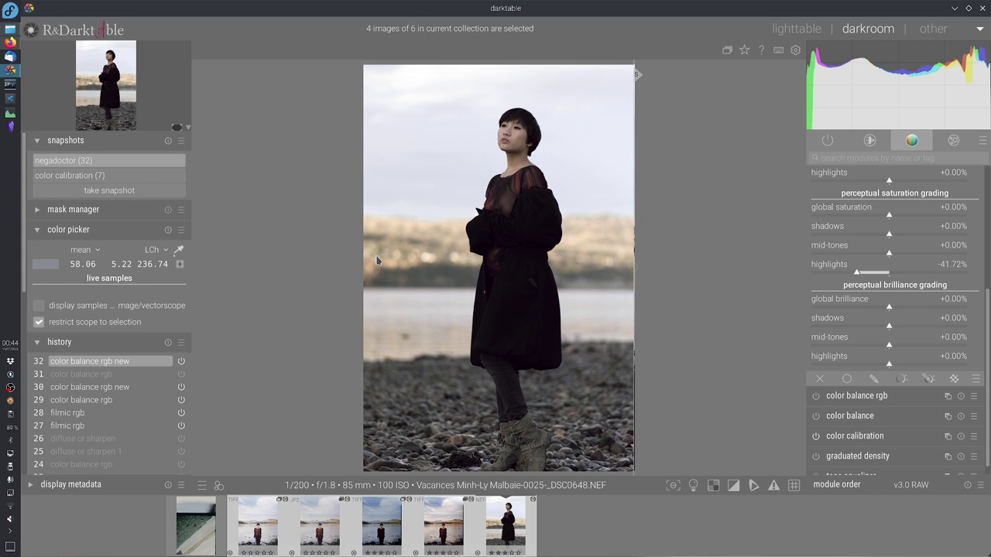
left_click_drag(609, 365, 523, 369)
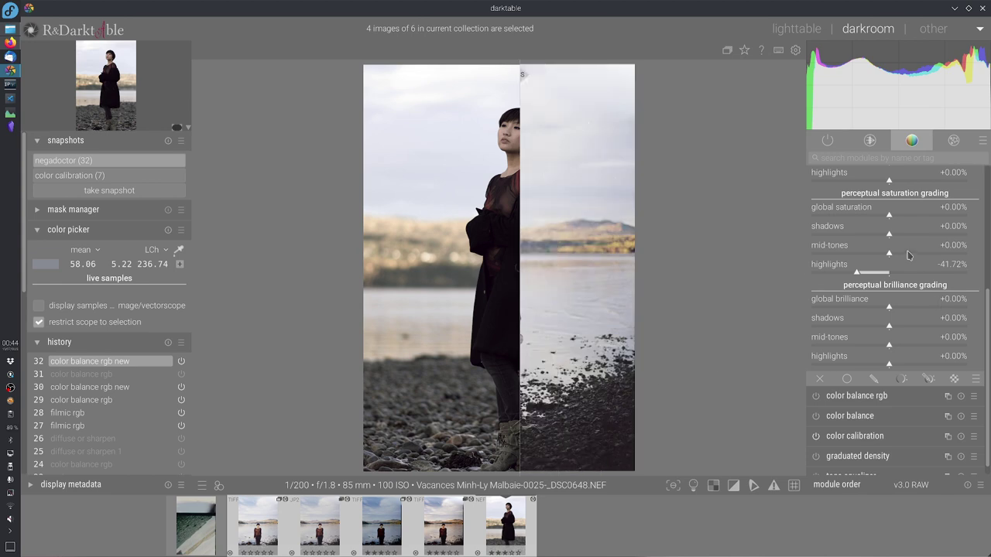
left_click_drag(912, 258, 912, 253)
left_click(948, 233)
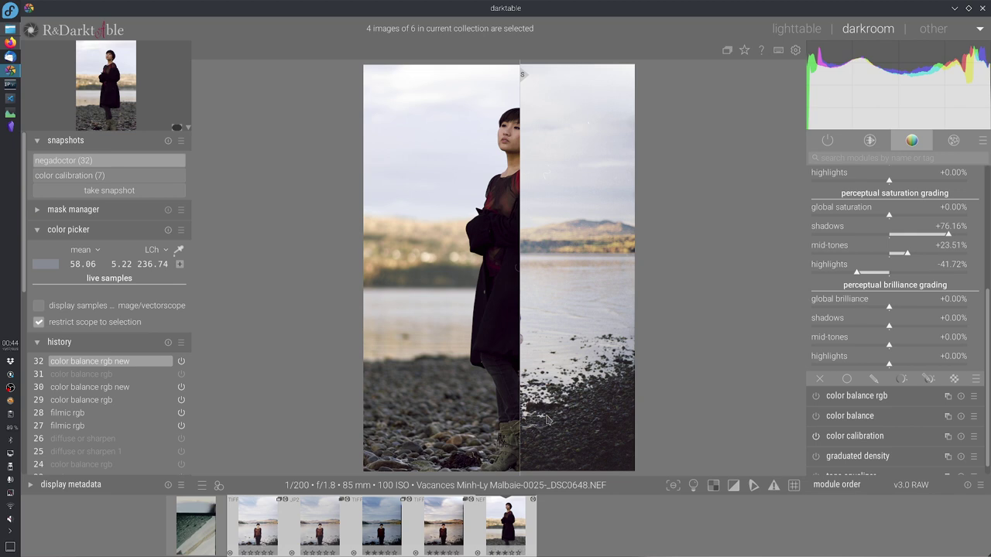
Compare the portrait's regraded saturation with the snapshot by sweeping the split line back and forth across the image
left_click_drag(546, 419, 469, 432)
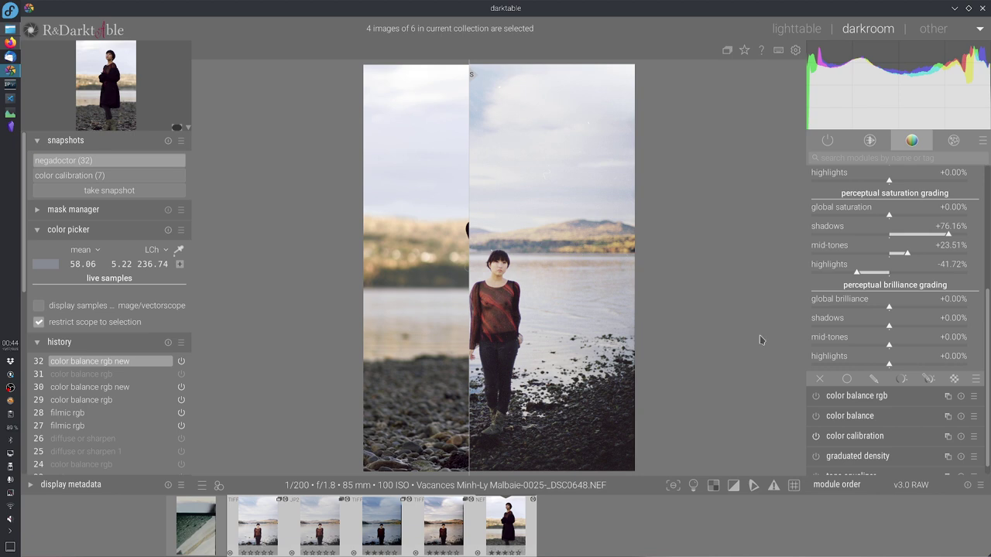
left_click_drag(469, 352, 601, 415)
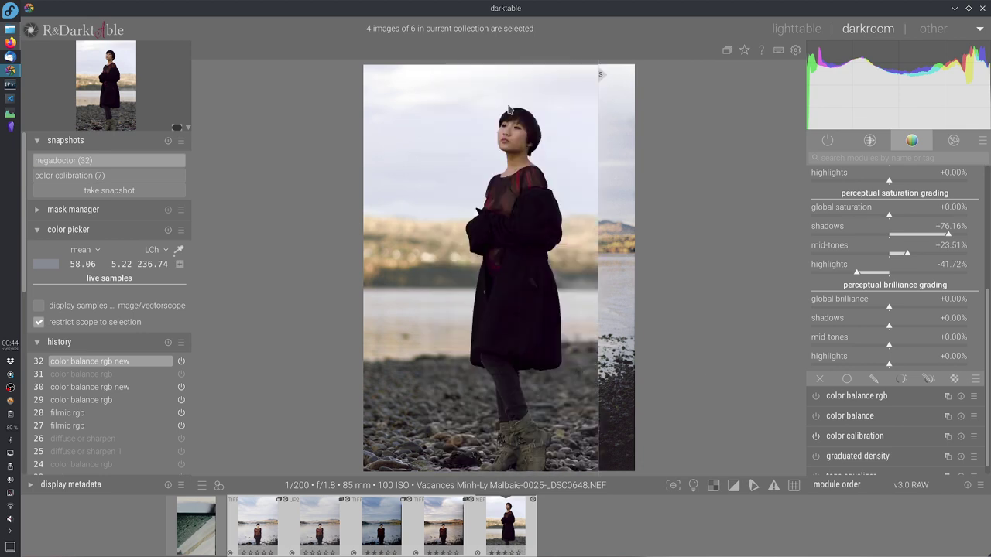
left_click_drag(612, 345, 411, 352)
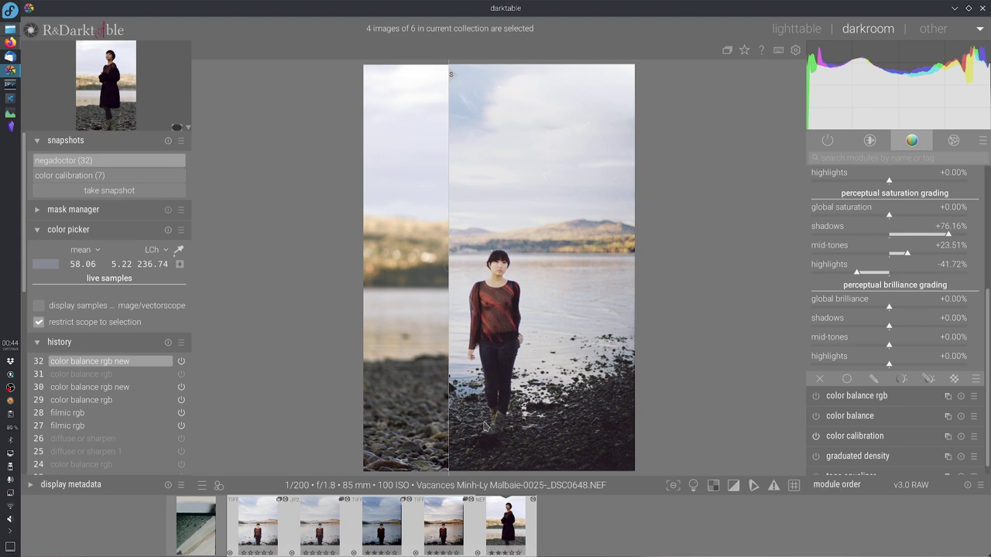
left_click_drag(487, 424, 664, 445)
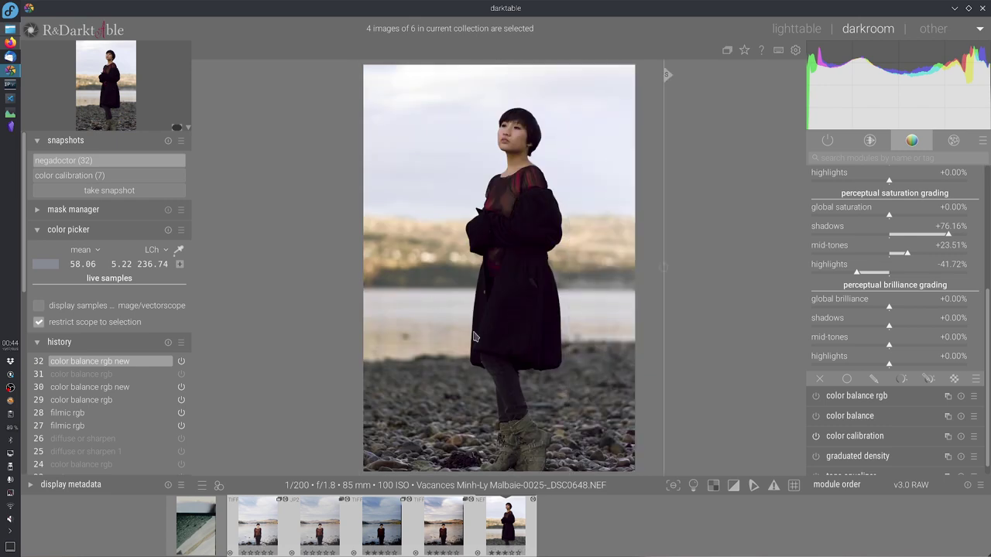
left_click_drag(662, 387, 467, 397)
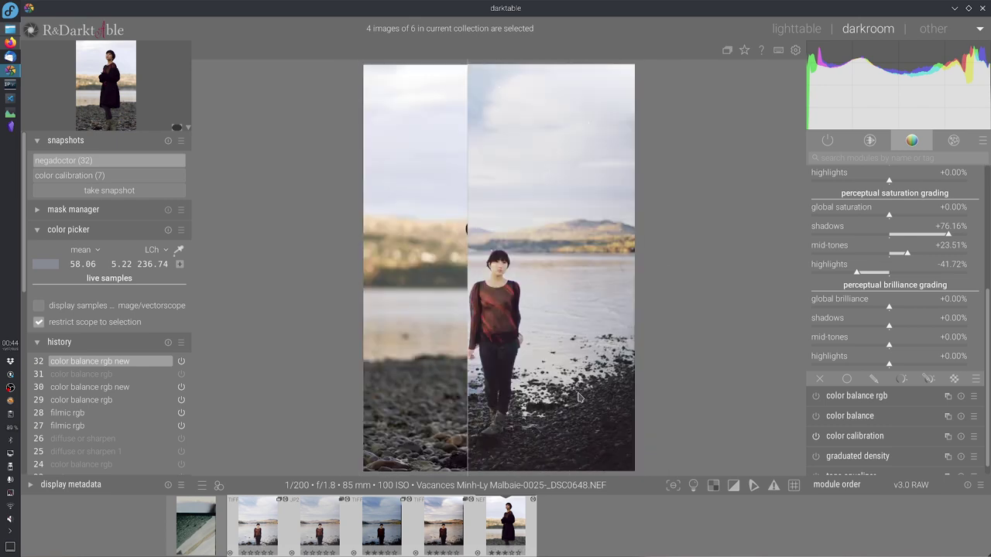
left_click_drag(579, 398, 369, 425)
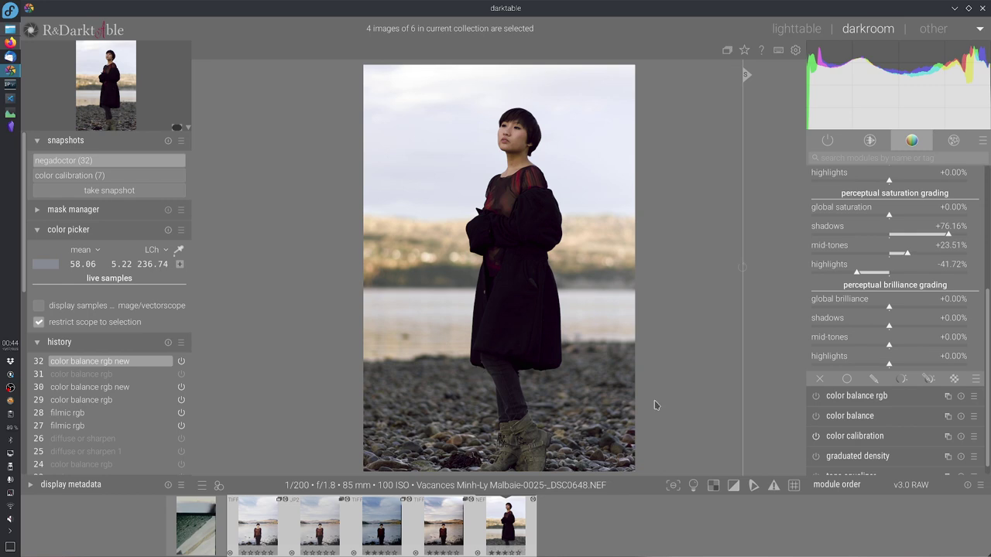
left_click_drag(720, 414, 427, 426)
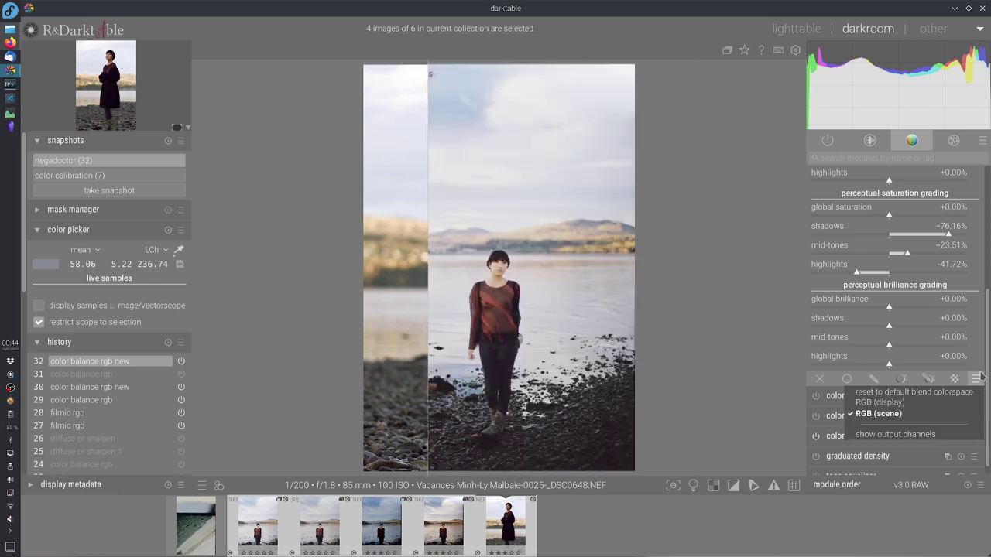
Disable the new color balance rgb instance and enable the original color balance rgb instance in its place
scroll(988, 335, "up", 5)
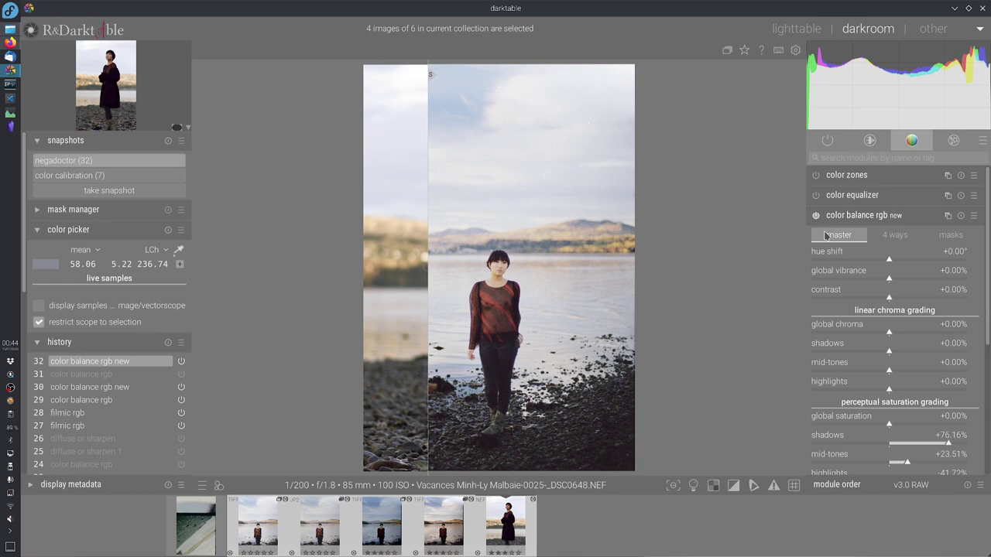
left_click(852, 219)
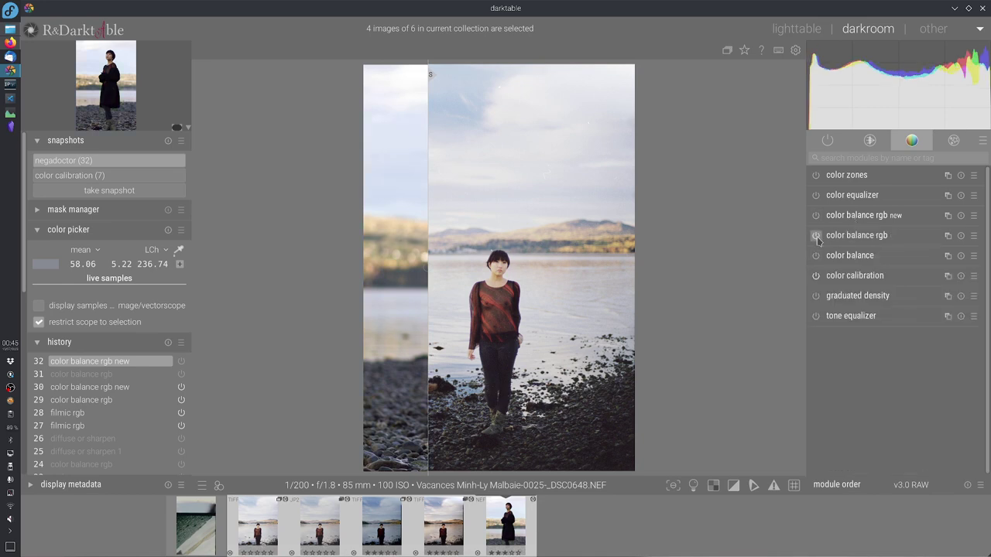
left_click(816, 236)
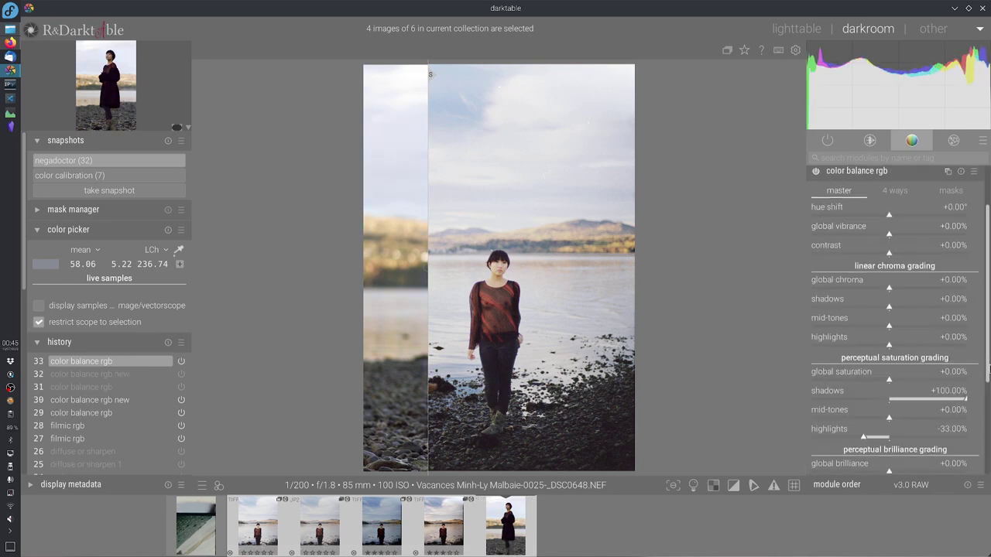
scroll(985, 362, "down", 1)
Compare the original color balance rgb rendering of the sky, coat and pebbles with the snapshot across several split positions
left_click(683, 398)
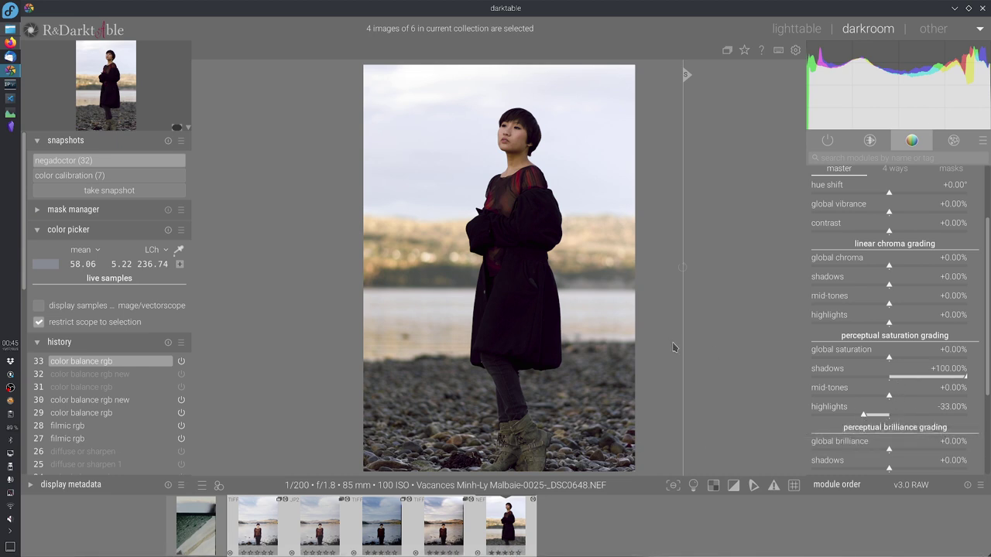
left_click_drag(676, 346, 501, 411)
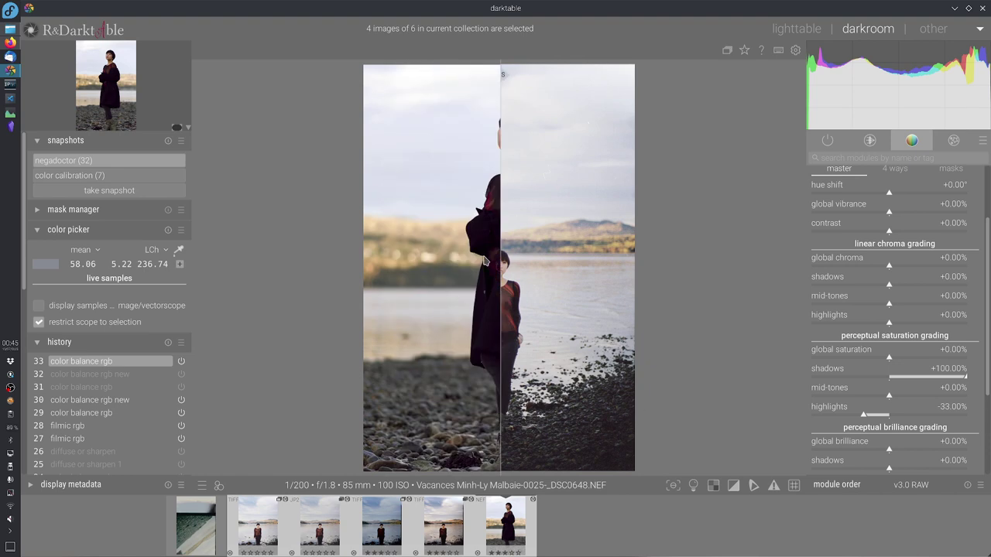
left_click_drag(485, 262, 398, 159)
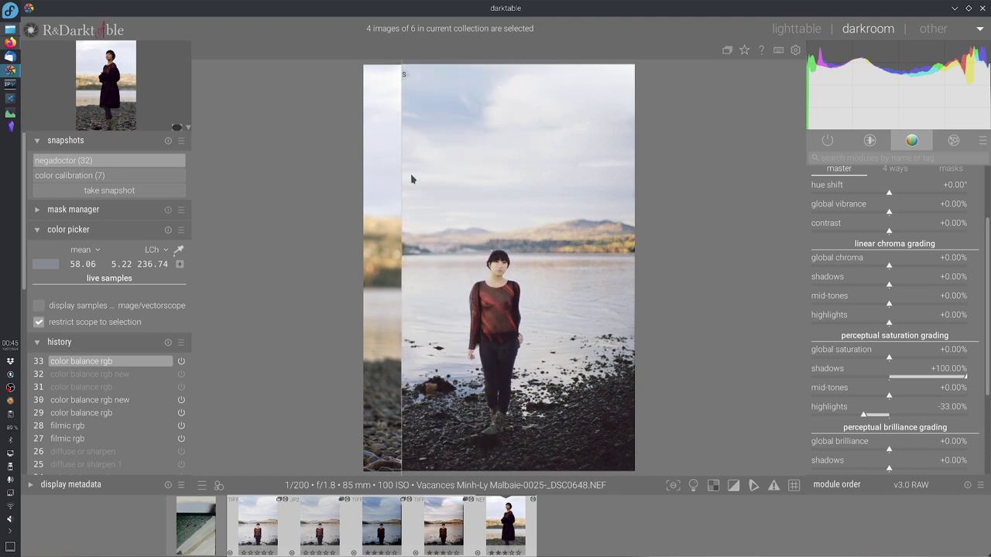
left_click_drag(394, 214, 440, 175)
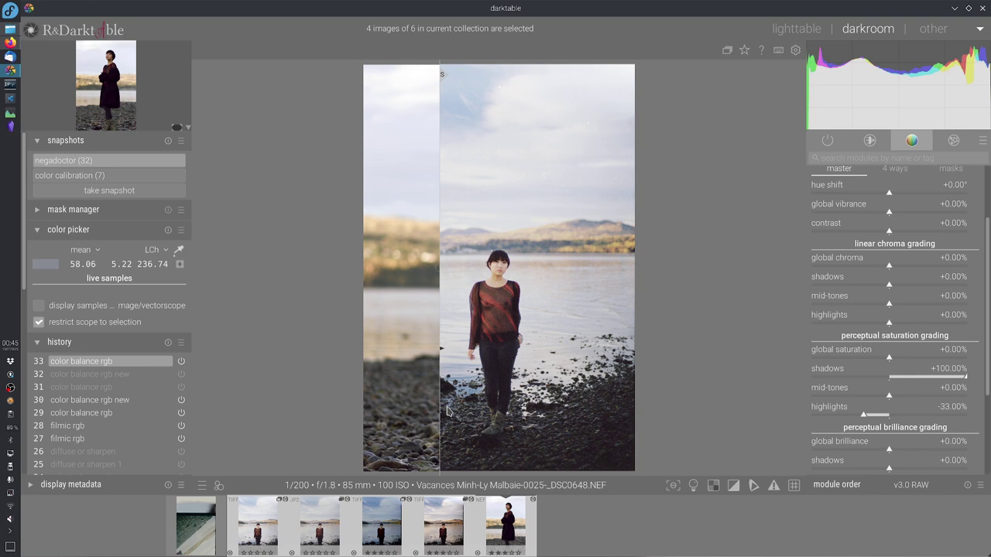
mouse_move(447, 411)
left_mouse_down()
mouse_move(540, 422)
mouse_move(434, 425)
left_mouse_up()
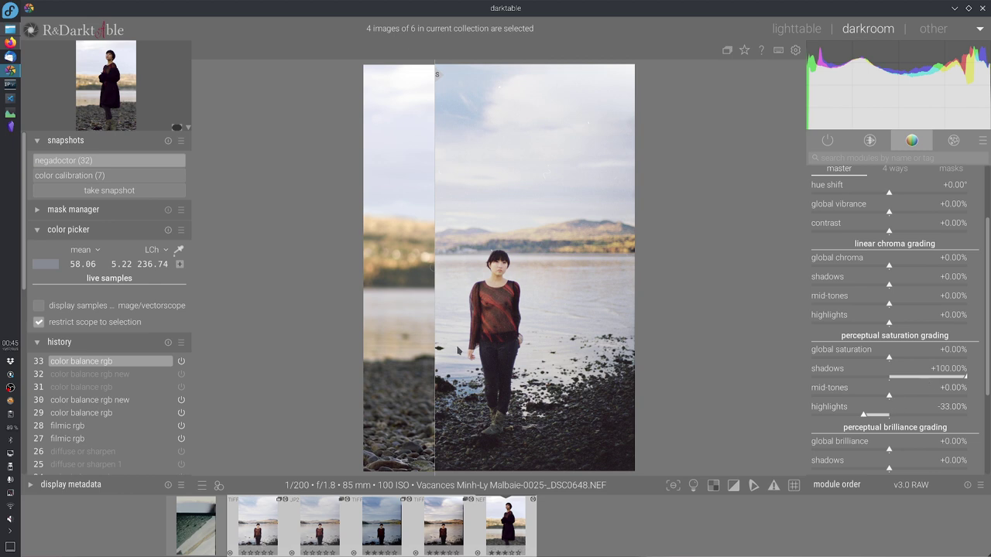
left_click_drag(436, 418, 549, 441)
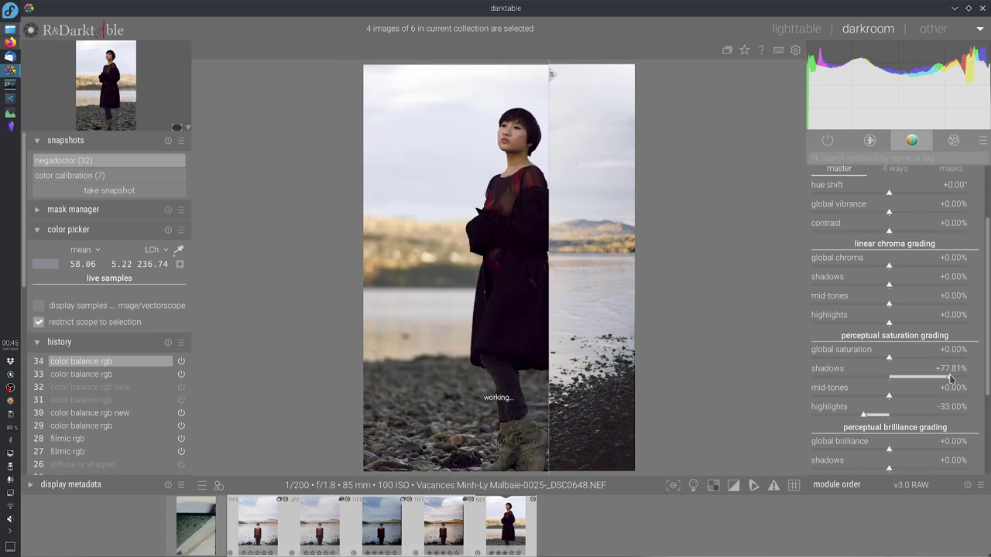
Set the original color balance rgb instance's perceptual saturation to +70.86% for shadows and +28.15% for mid-tones
left_click_drag(583, 409, 576, 447)
left_click_drag(947, 375, 944, 377)
left_click_drag(500, 400, 535, 409)
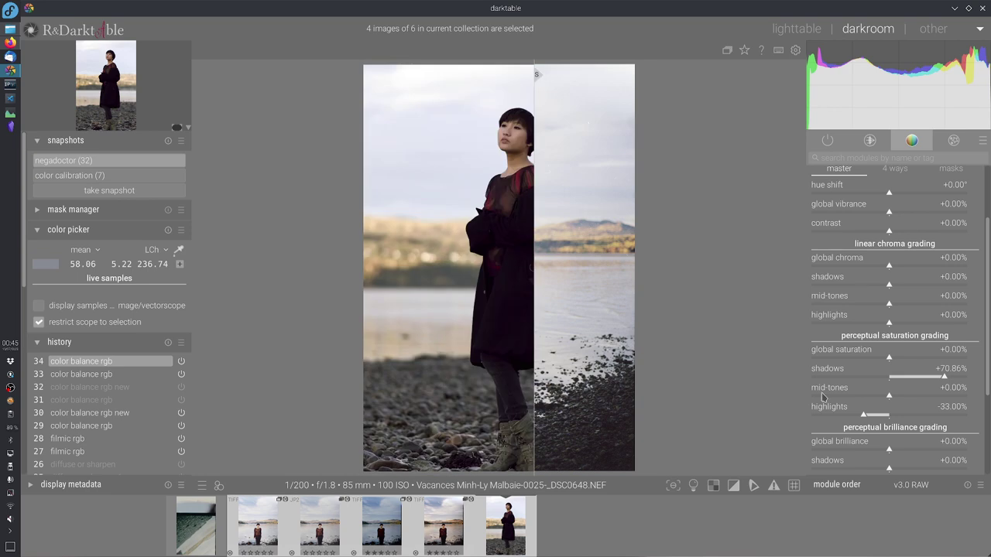
left_click(903, 392)
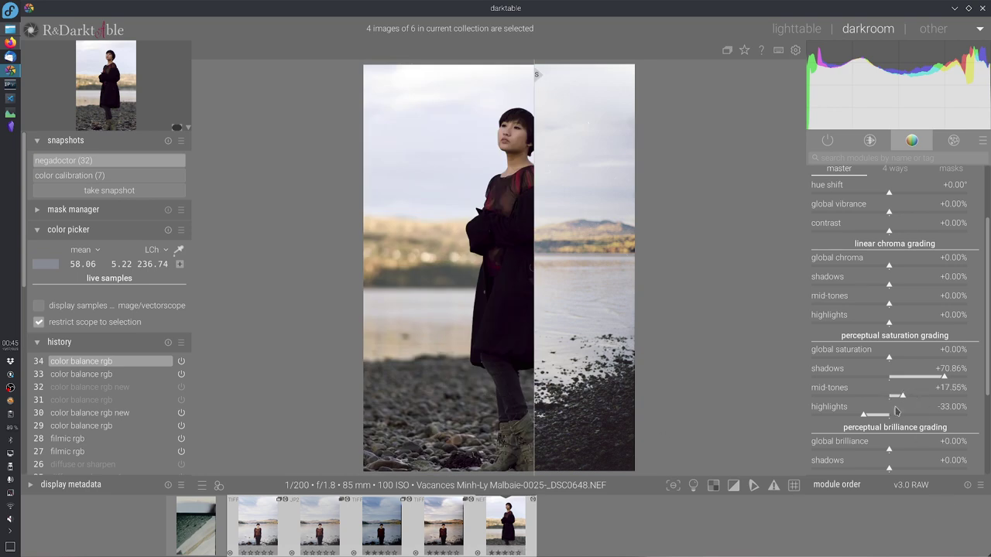
left_click(912, 396)
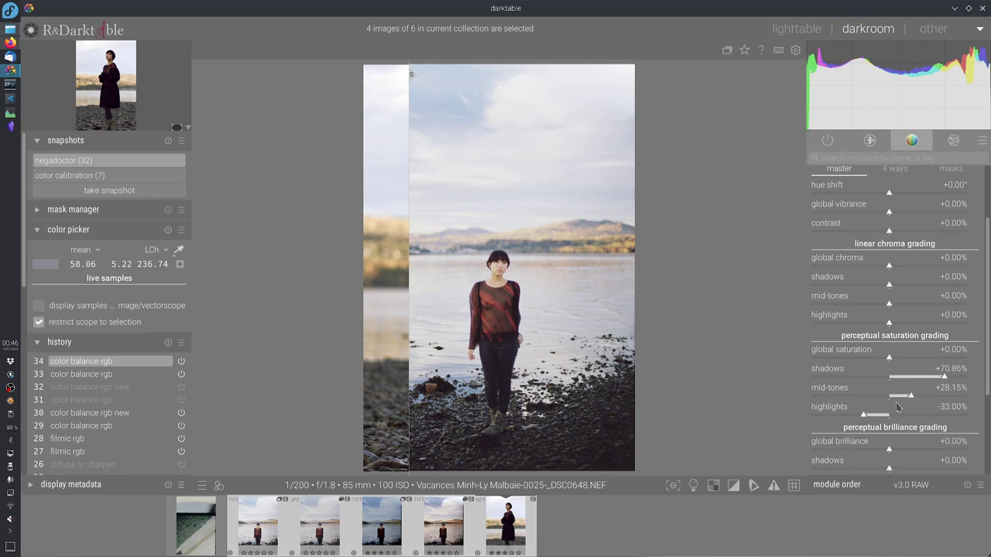
Try lowering the perceptual saturation of the highlights to -53.64%, compare with the snapshot, and push it further to -100%
left_click(856, 418)
left_click(848, 416)
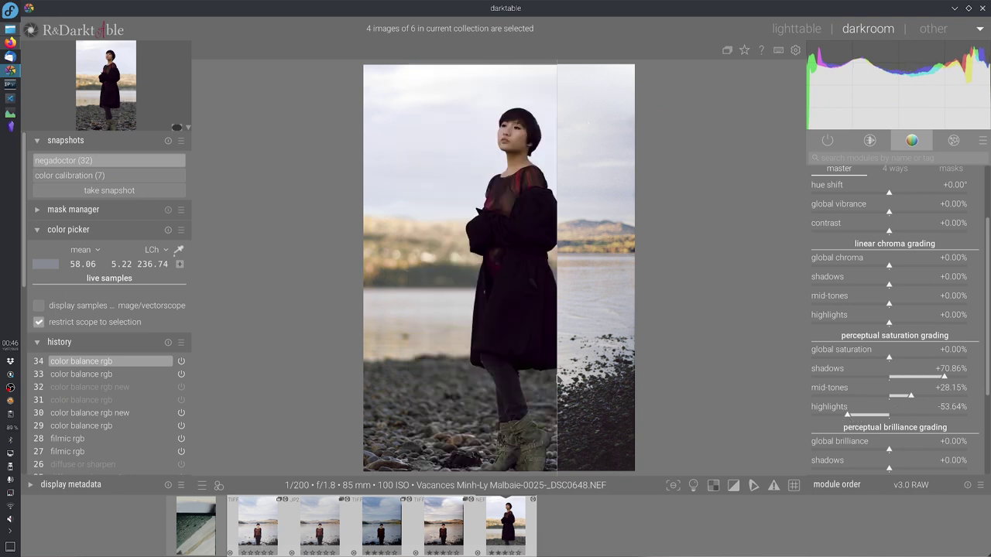
left_click_drag(557, 410, 603, 413)
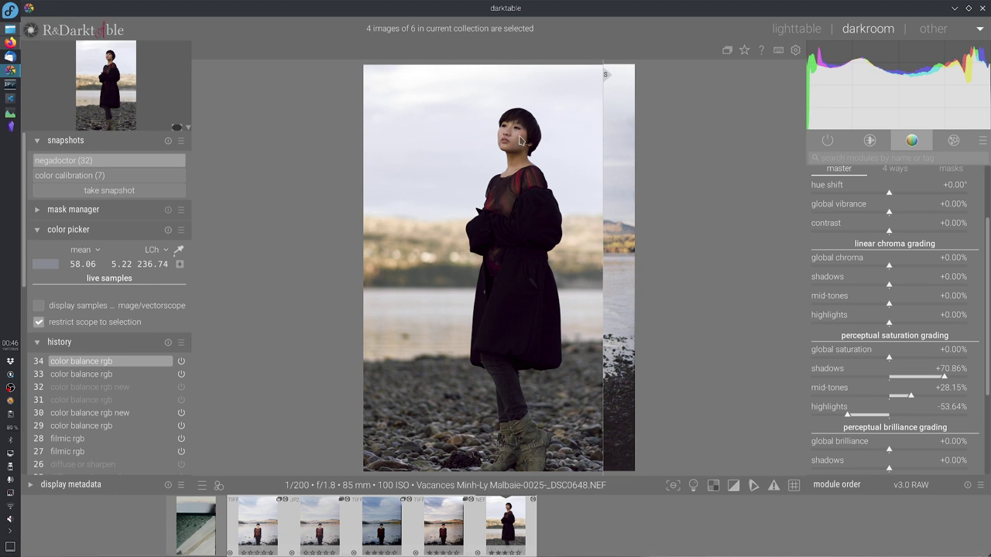
left_click(817, 411)
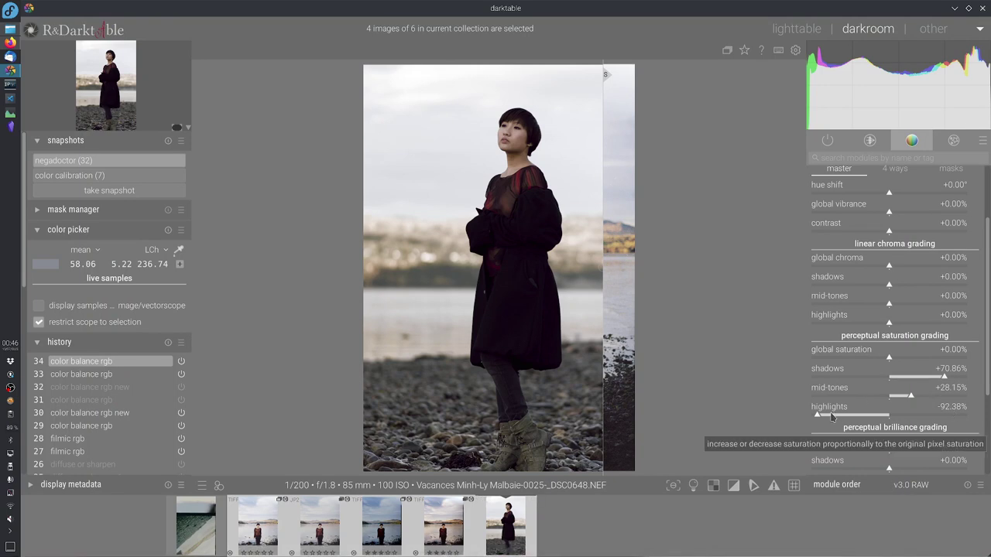
left_click_drag(817, 416, 790, 416)
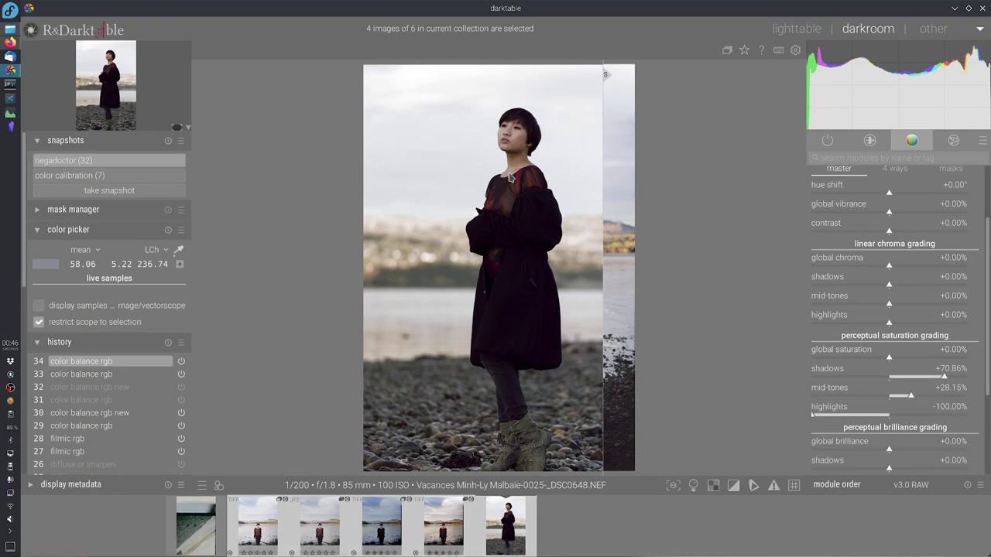
Magnify the woman's face to 100% and turn off the negadoctor (32) snapshot comparison
middle_click(522, 133)
left_click_drag(537, 169, 463, 245)
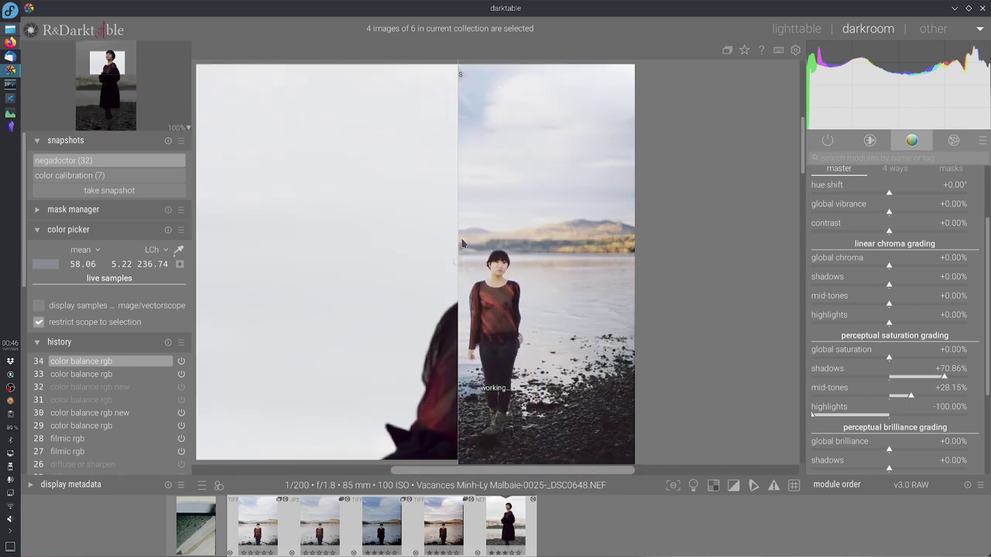
left_click(129, 161)
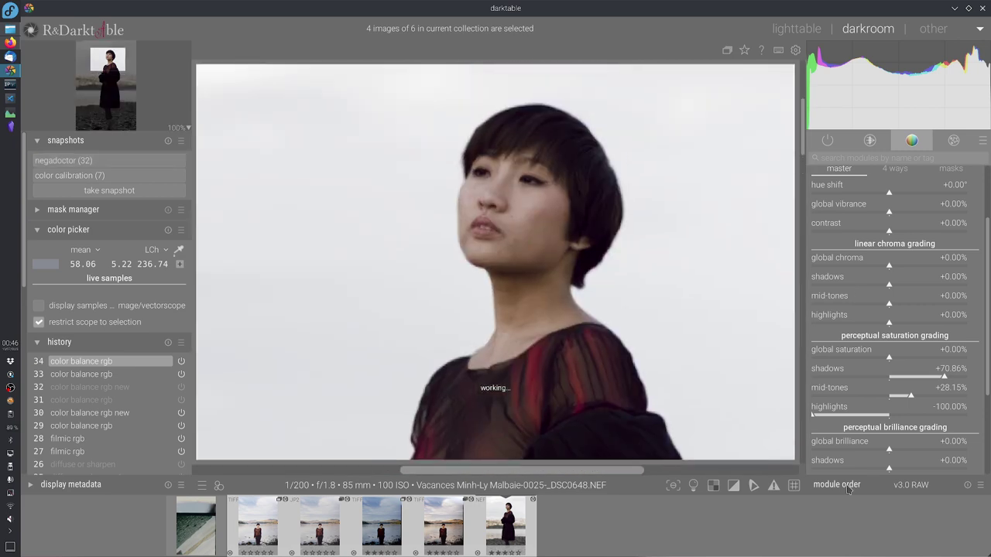
Try several strengths for the highlights' perceptual saturation and settle on -59.27%
left_click(888, 415)
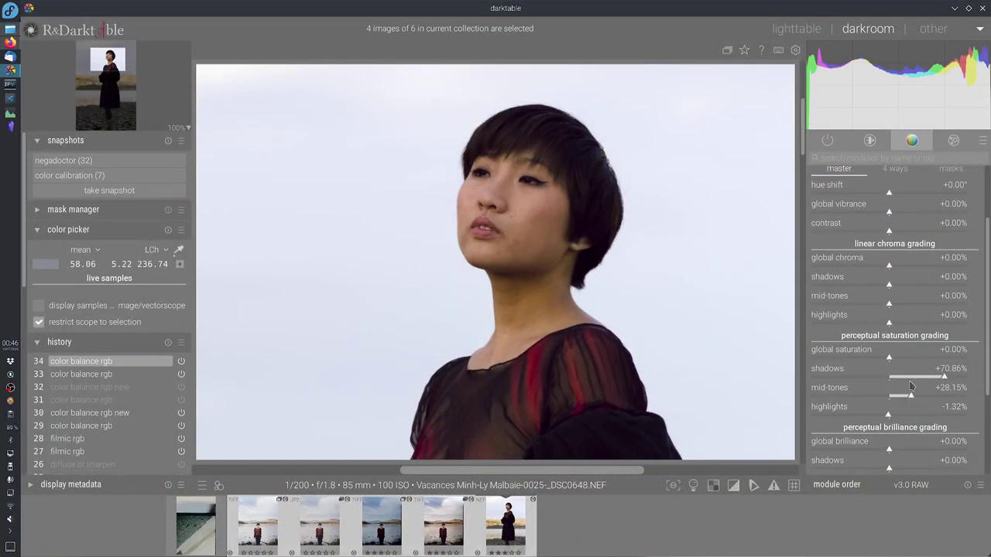
left_click(863, 418)
left_click(827, 414)
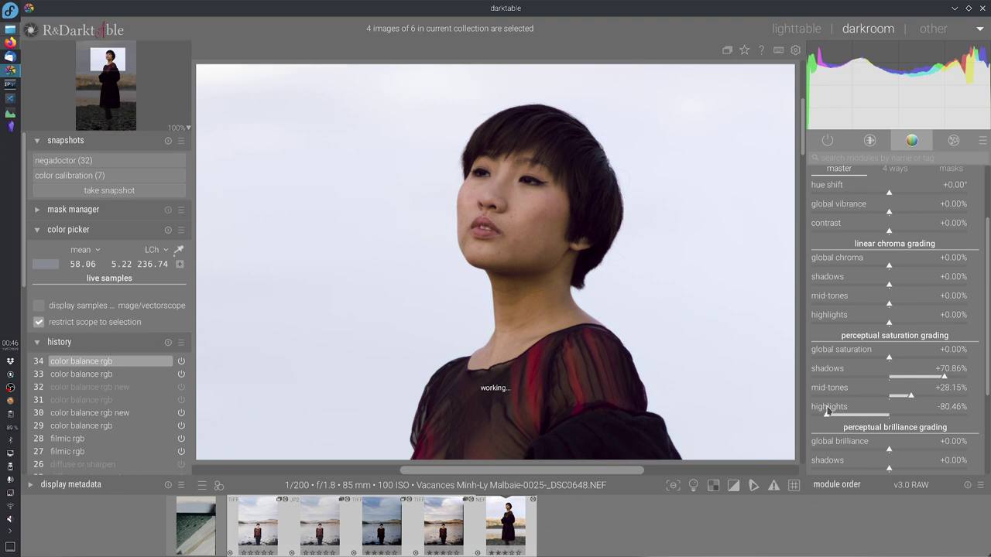
left_click(843, 414)
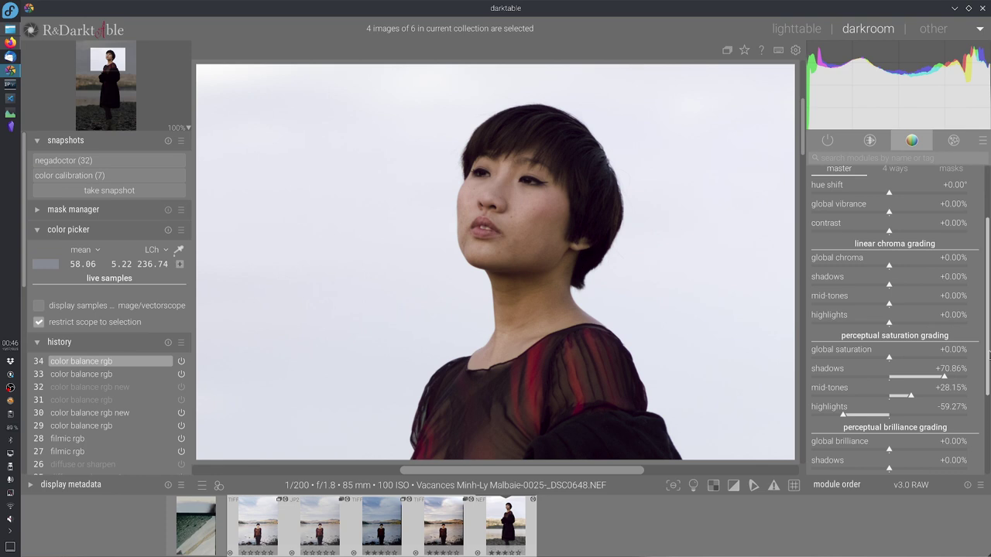
Toggle the original color balance rgb instance off and on repeatedly to compare the portrait with and without the saturation grading
scroll(989, 352, "up", 2)
left_click(817, 214)
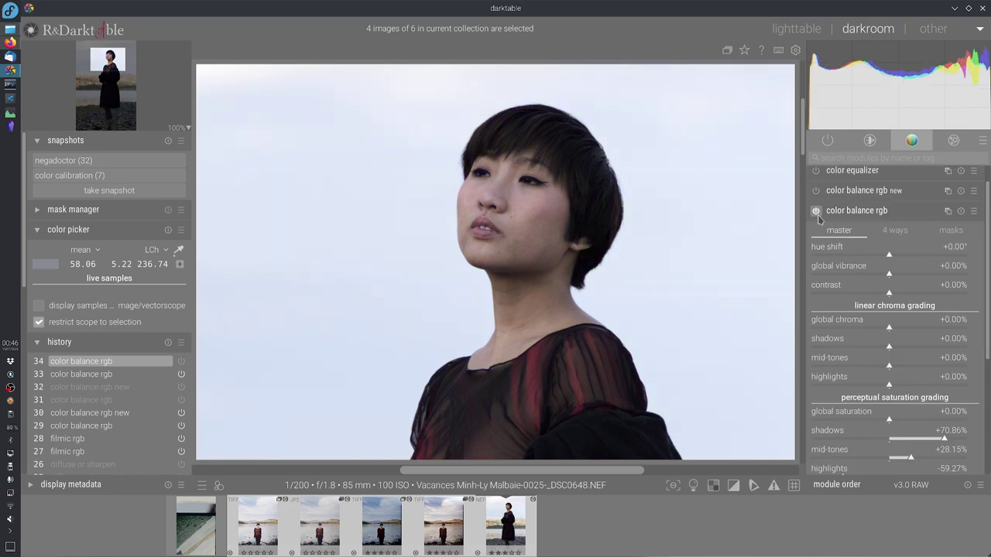
left_click(816, 212)
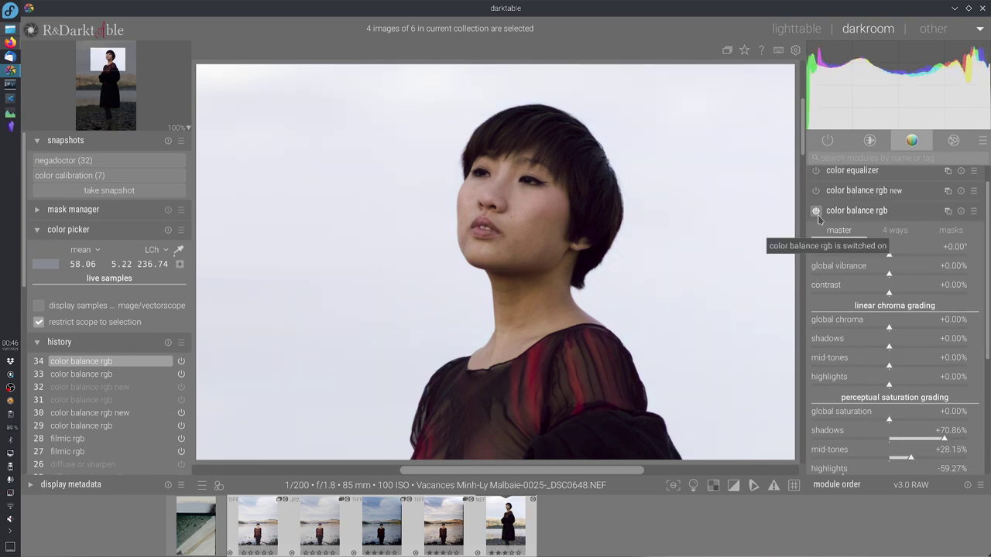
left_click(817, 213)
left_click(817, 212)
left_click(817, 213)
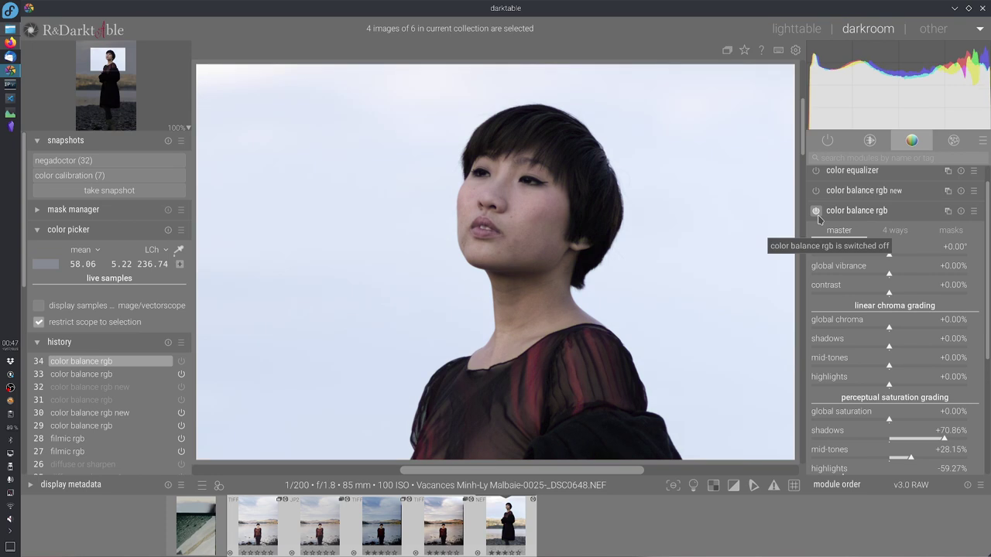
left_click(817, 213)
left_click(817, 214)
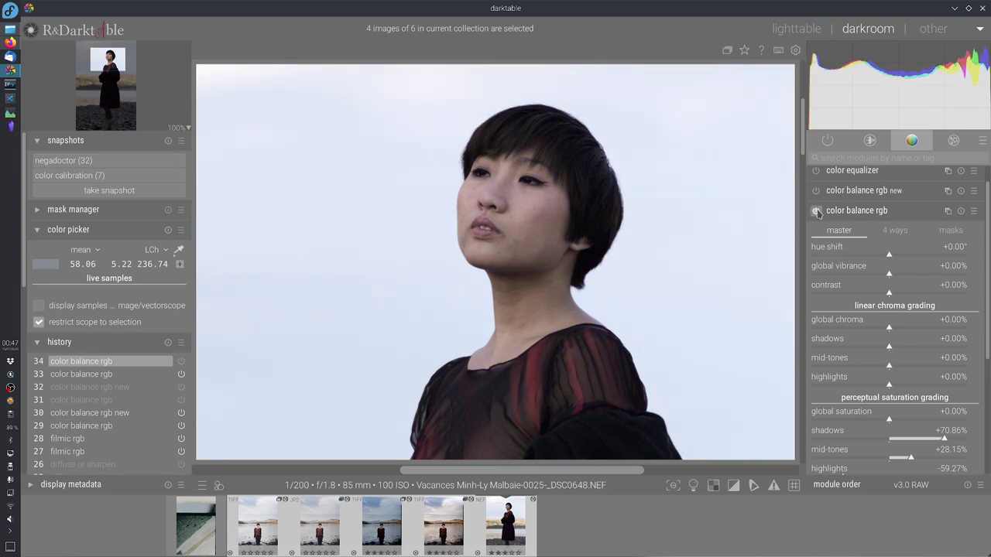
left_click(817, 213)
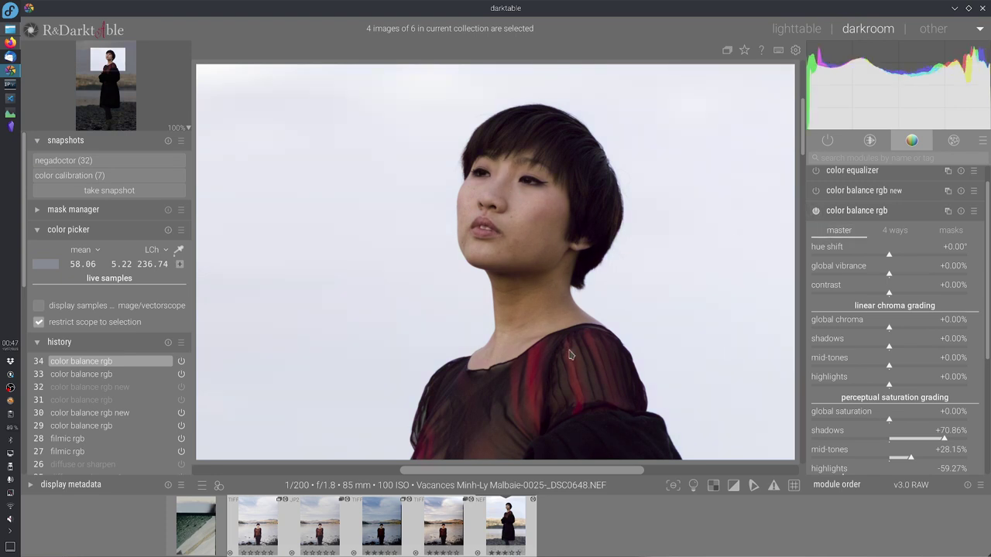
Fit the whole photo in view and overlay the negadoctor (32) snapshot as a narrow strip beside the woman
middle_click(601, 210)
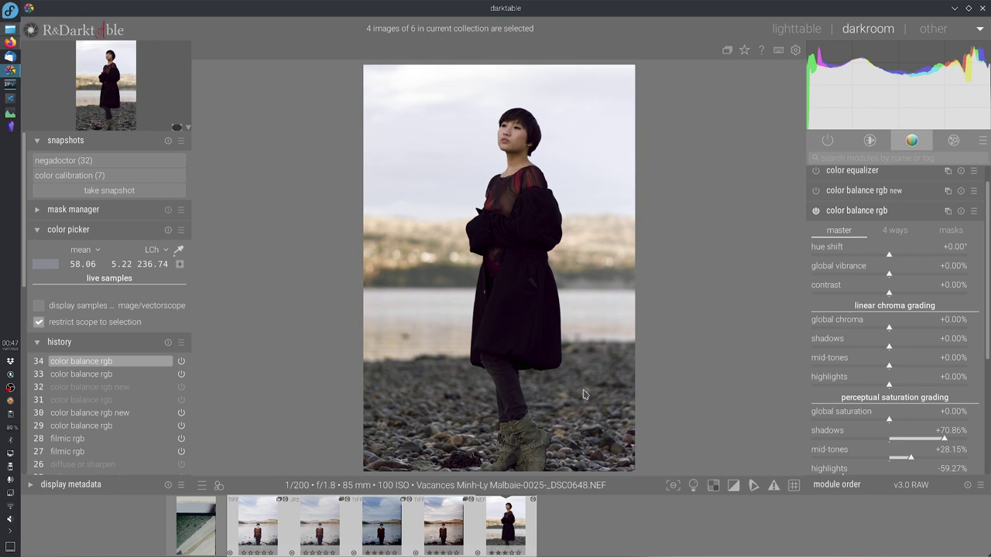
left_click(159, 162)
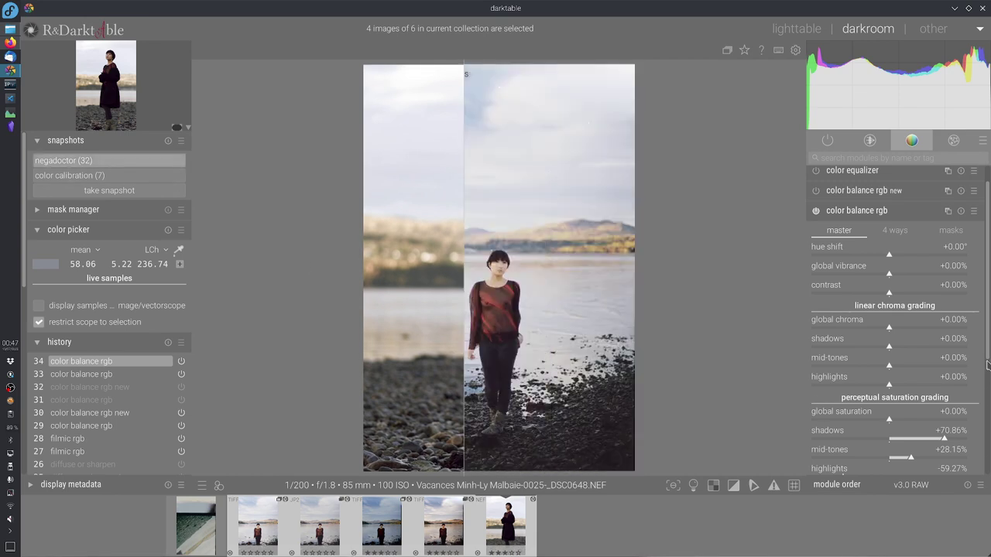
scroll(988, 364, "down", 3)
left_click_drag(464, 402, 601, 414)
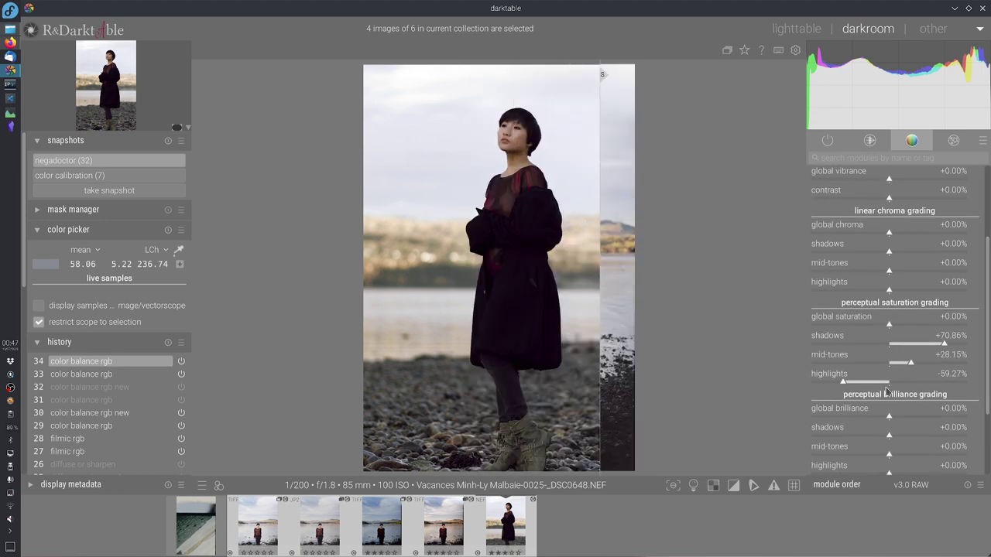
Try perceptual saturation of +55.96% and +66.56% for the mid-tones, comparing the photo with the negadoctor (32) snapshot
left_click_drag(909, 364, 920, 364)
left_click(934, 361)
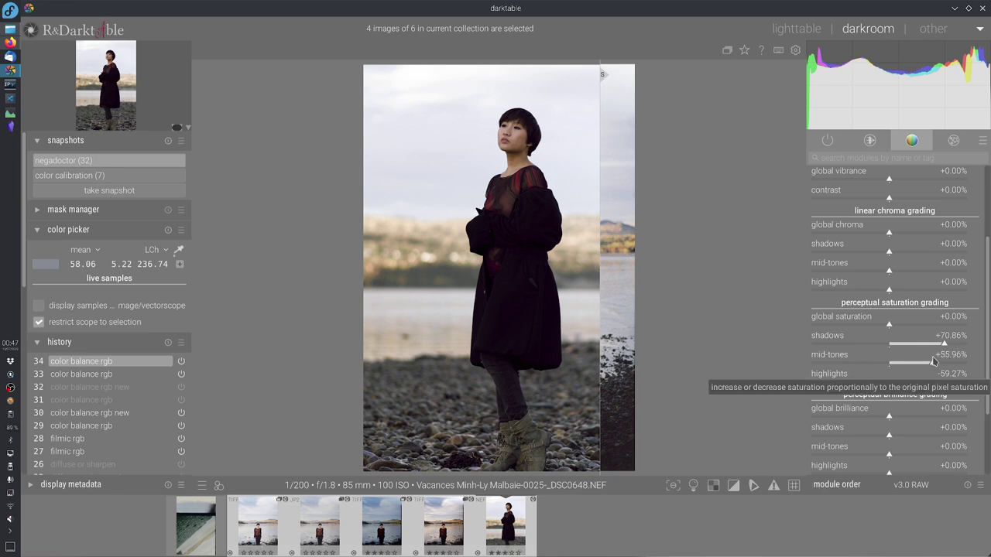
left_click(942, 362)
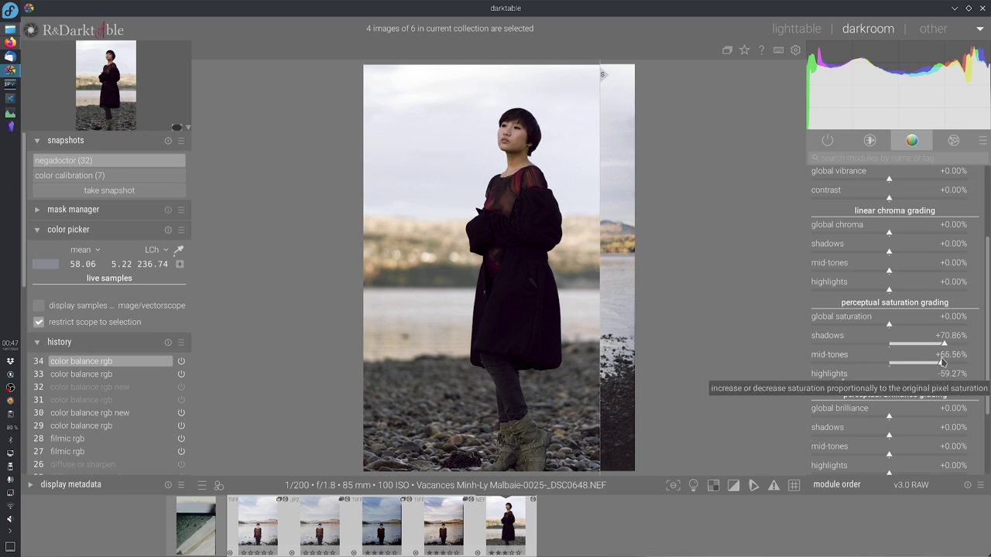
left_click(131, 163)
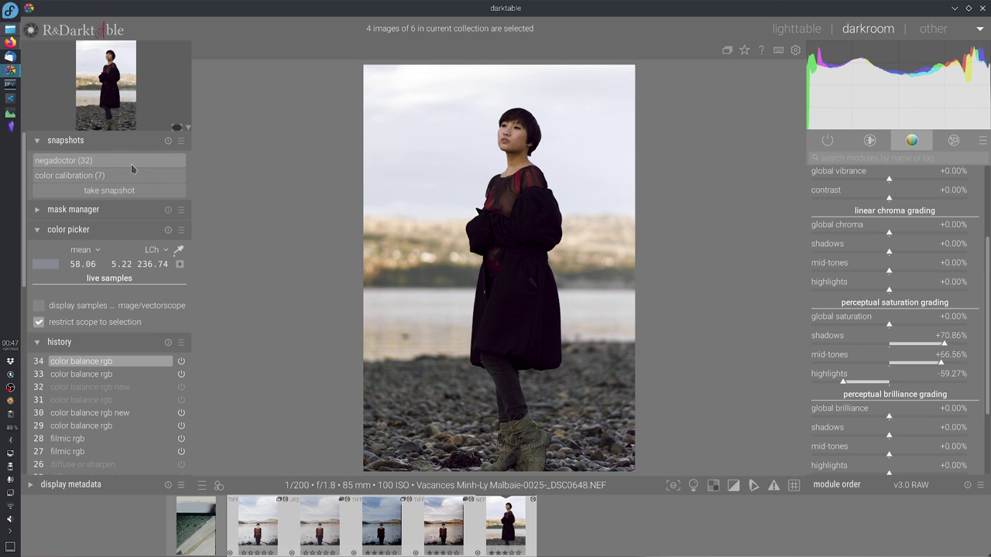
left_click(130, 163)
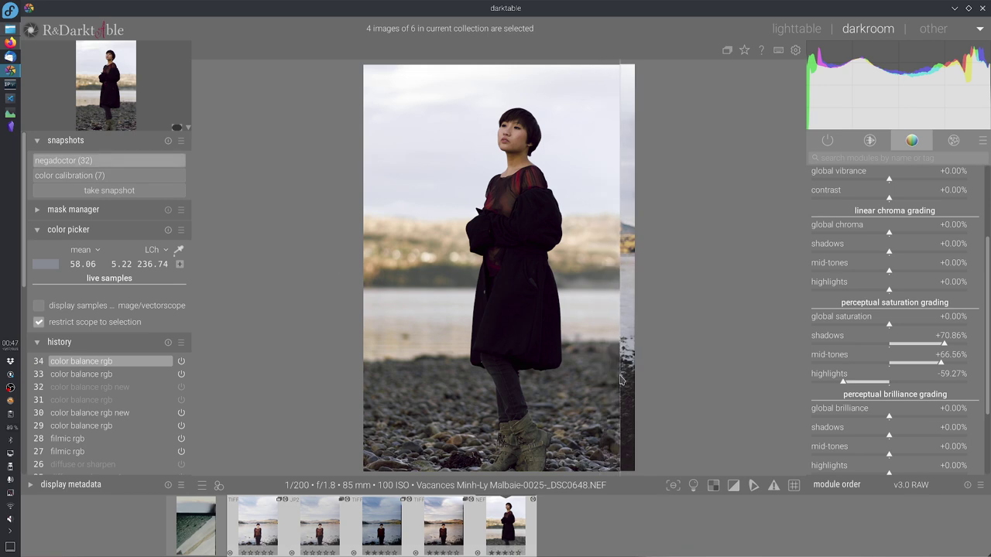
mouse_move(599, 377)
left_mouse_down()
mouse_move(620, 377)
mouse_move(602, 377)
left_mouse_up()
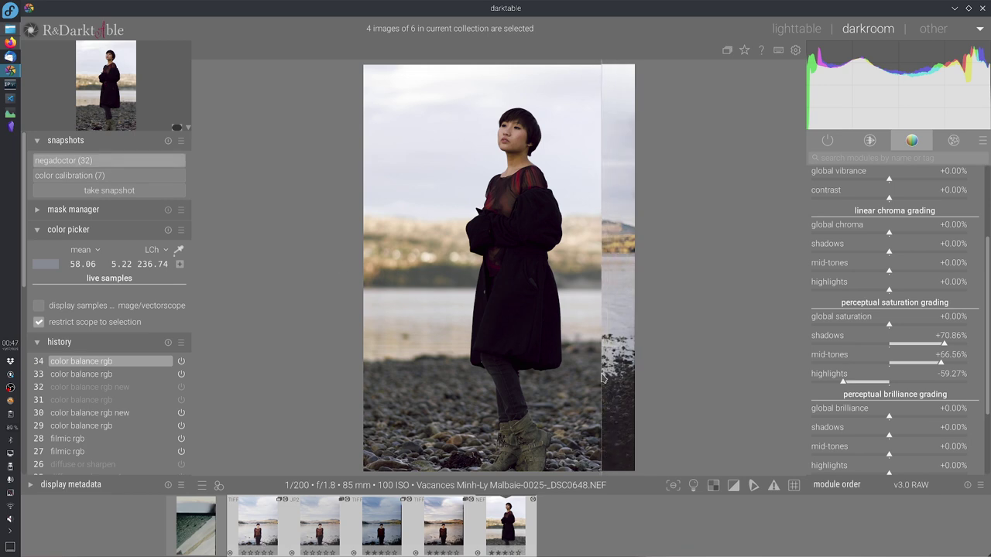
Fine-tune the perceptual saturation to +72.19% for shadows, +36.09% for mid-tones and -50% for highlights
left_click(952, 343)
left_click(850, 383)
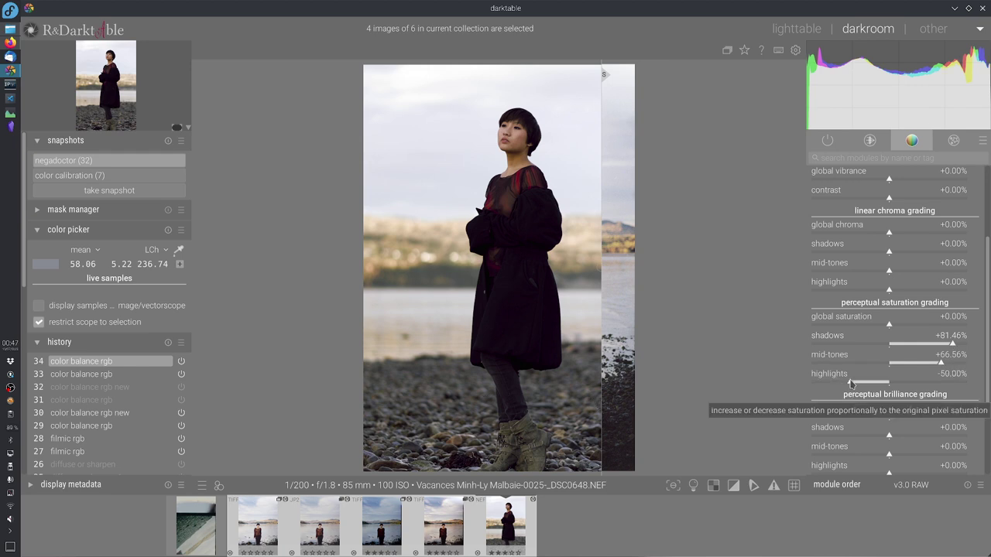
left_click(912, 362)
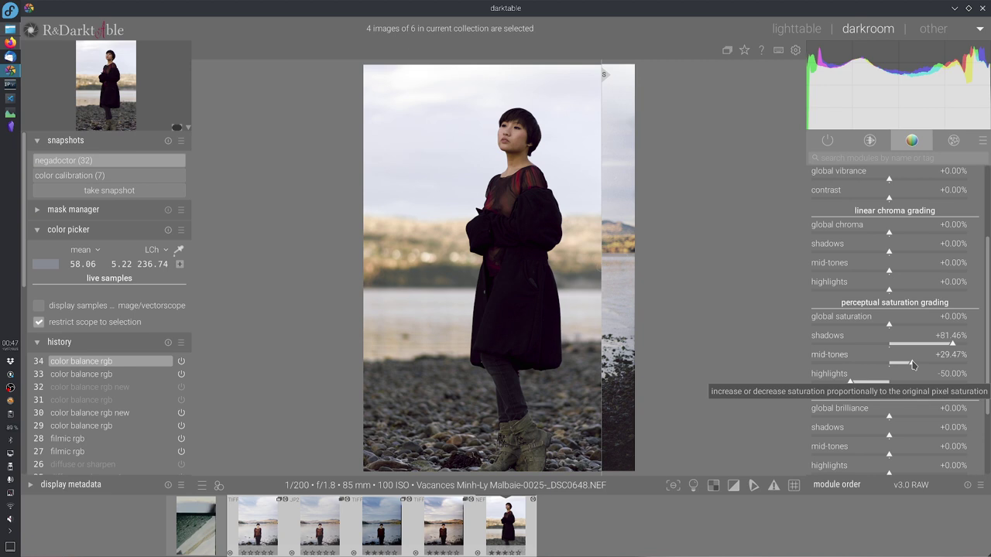
left_click_drag(917, 364, 937, 350)
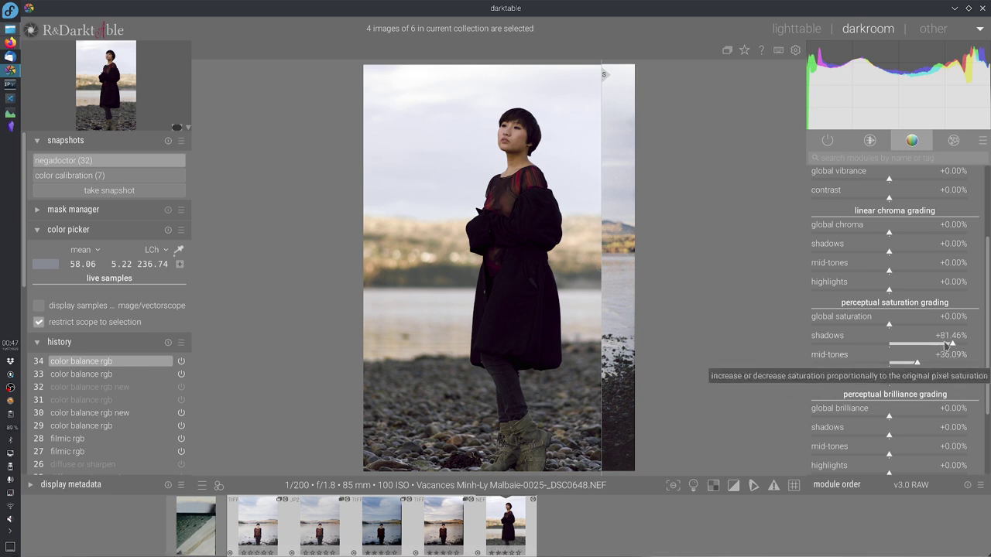
left_click(945, 346)
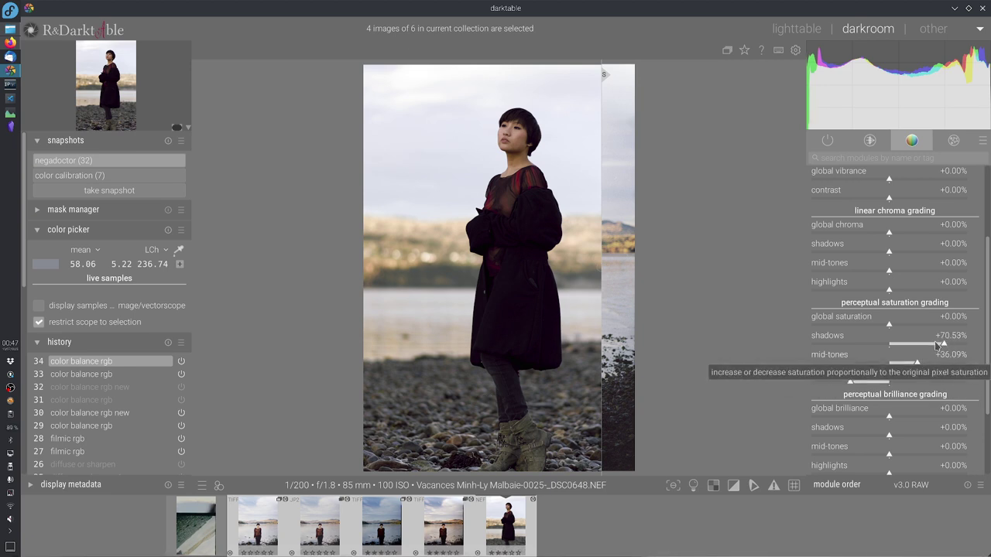
left_click(946, 345)
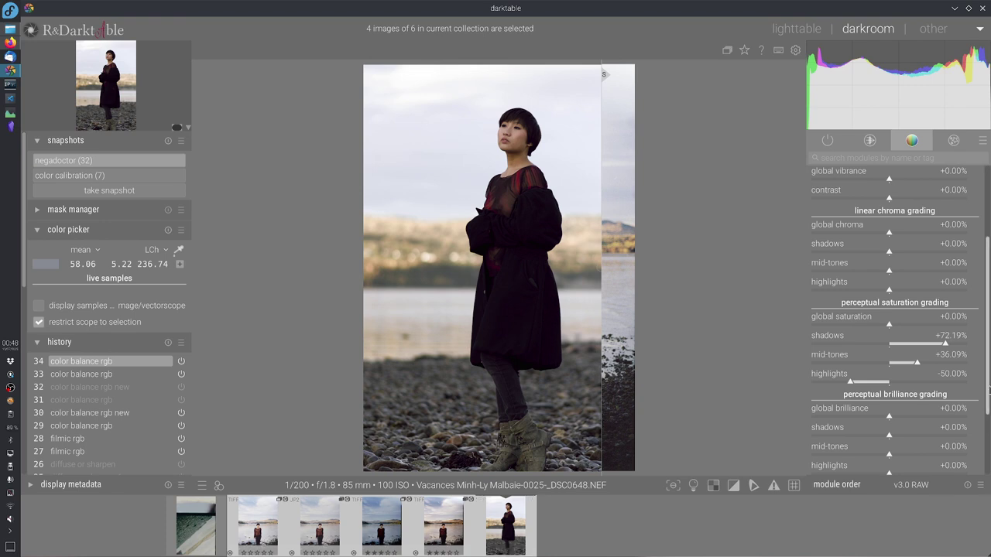
Sweep the negadoctor (32) snapshot divider across the portrait to compare both images' colors, and collapse the color balance rgb module
scroll(988, 310, "up", 3)
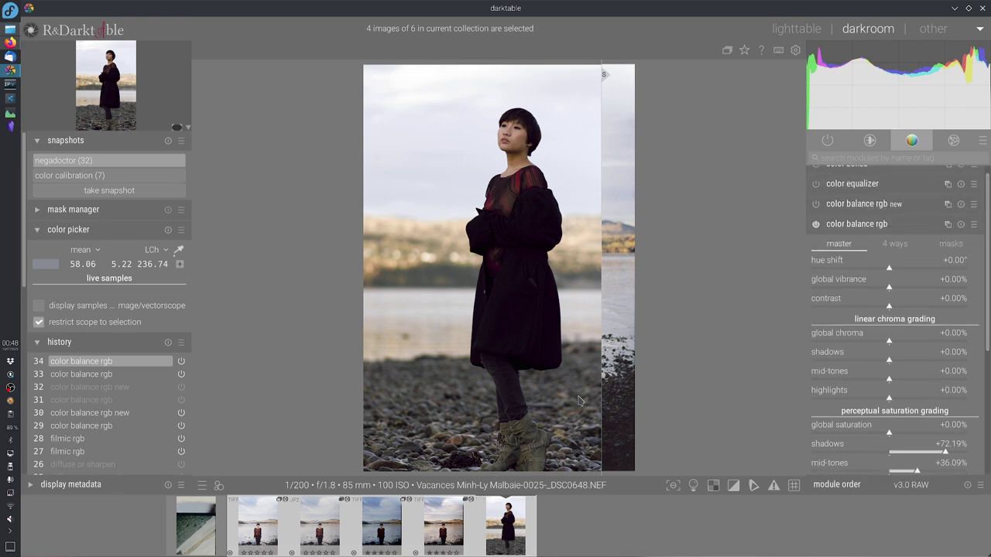
left_click_drag(595, 400, 474, 490)
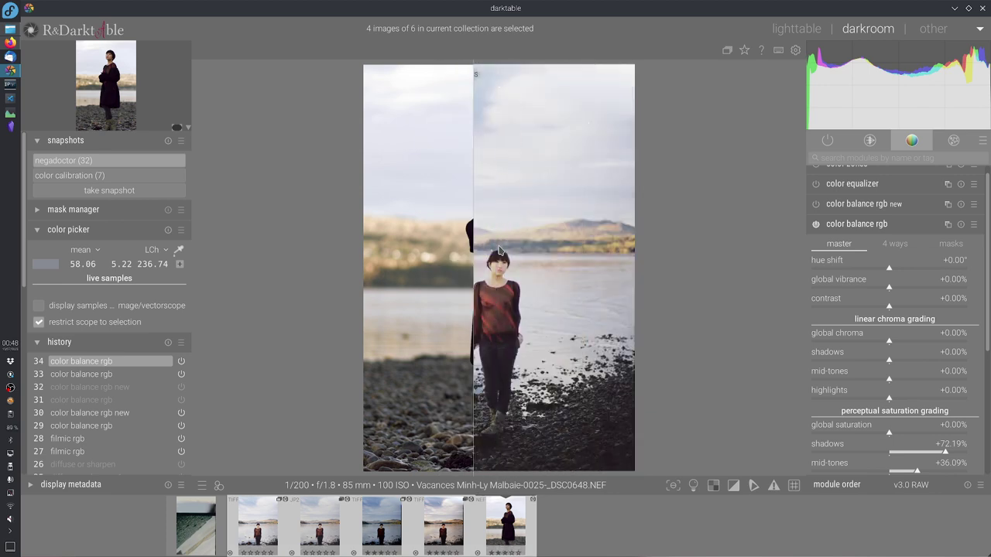
left_click_drag(474, 349, 431, 364)
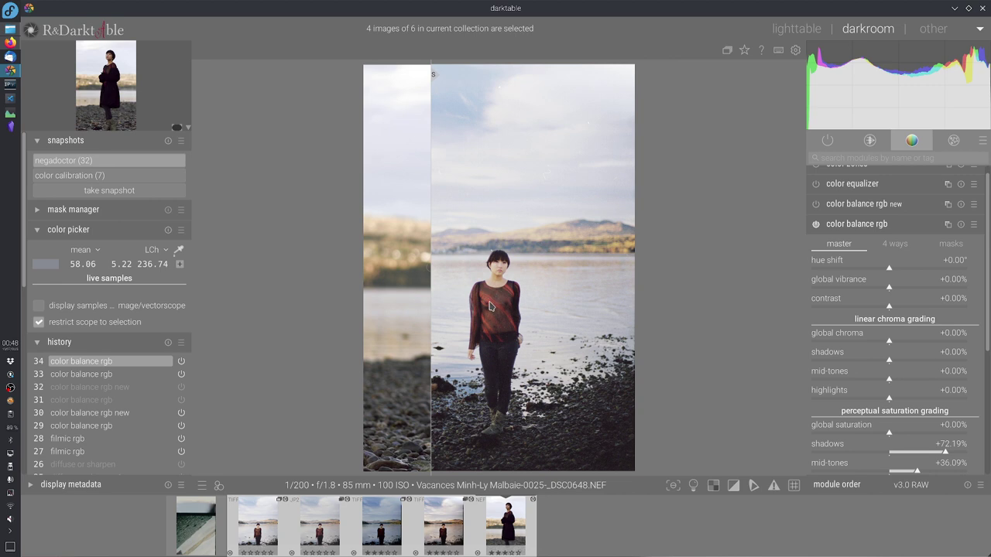
left_click_drag(432, 310, 655, 343)
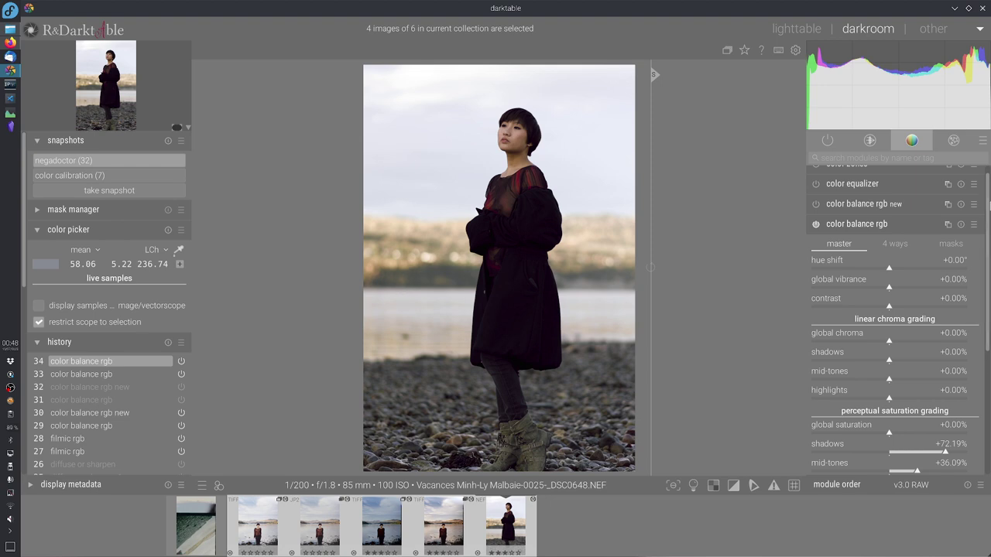
left_click_drag(988, 244, 988, 278)
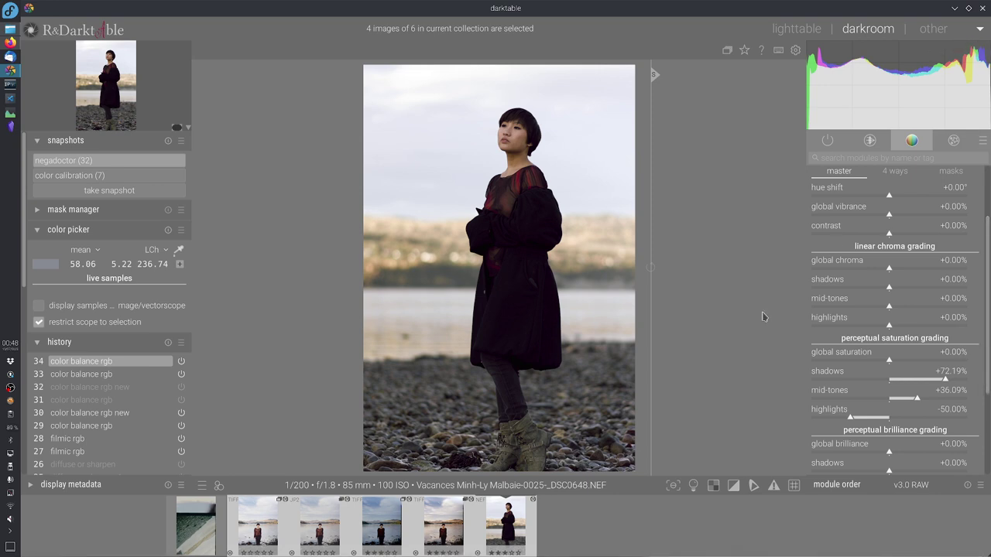
key("BackSpace")
left_click_drag(364, 387, 447, 426)
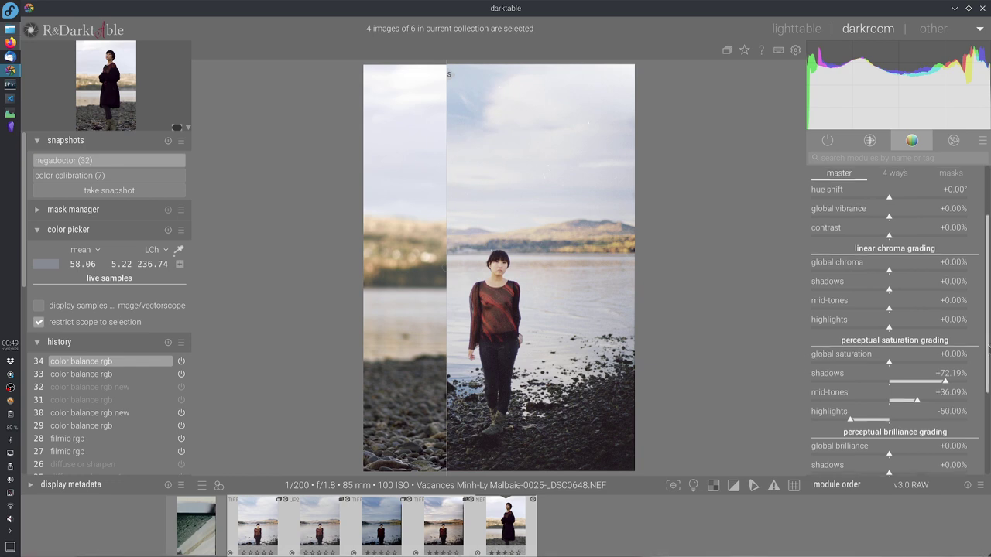
left_click_drag(988, 353, 986, 298)
left_click_drag(447, 348, 422, 380)
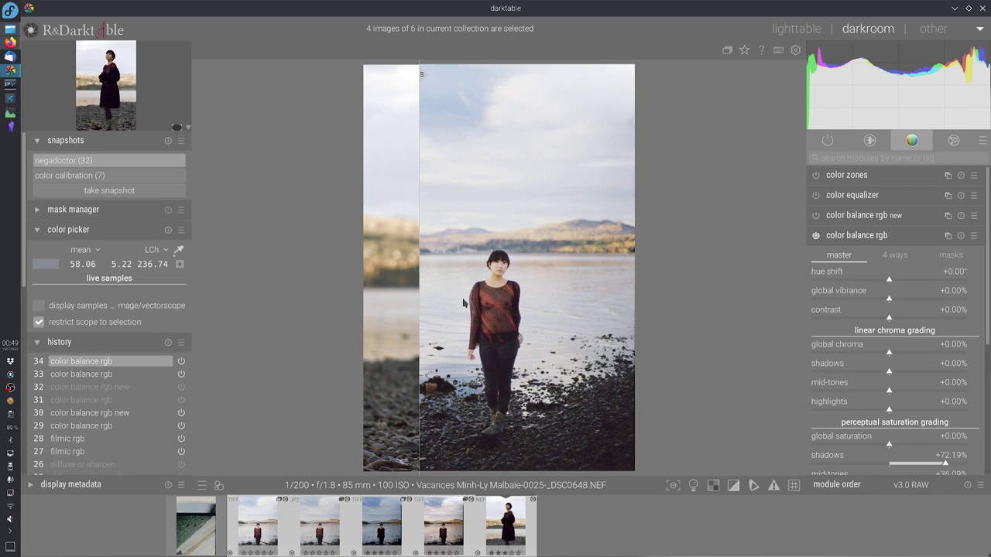
left_click_drag(612, 313, 697, 335)
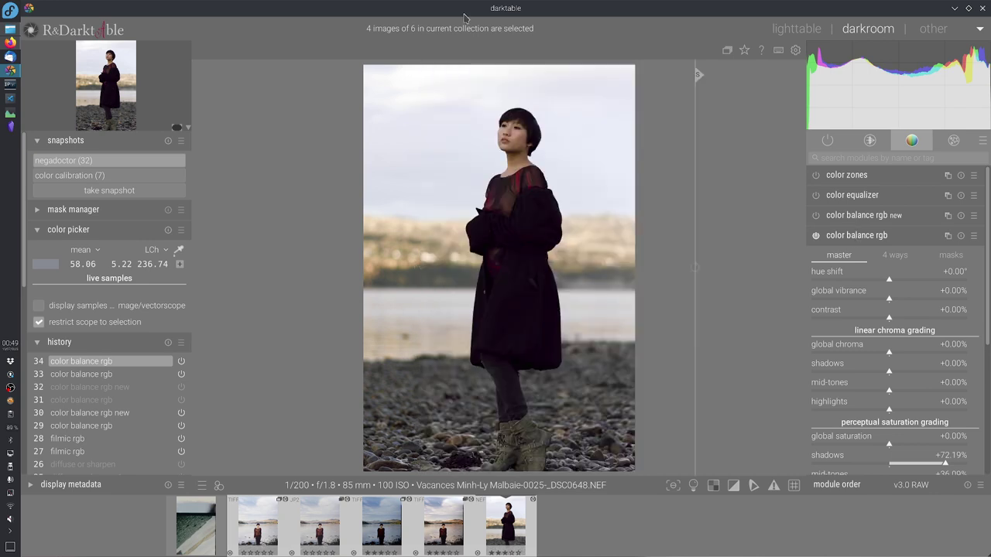
left_click(870, 236)
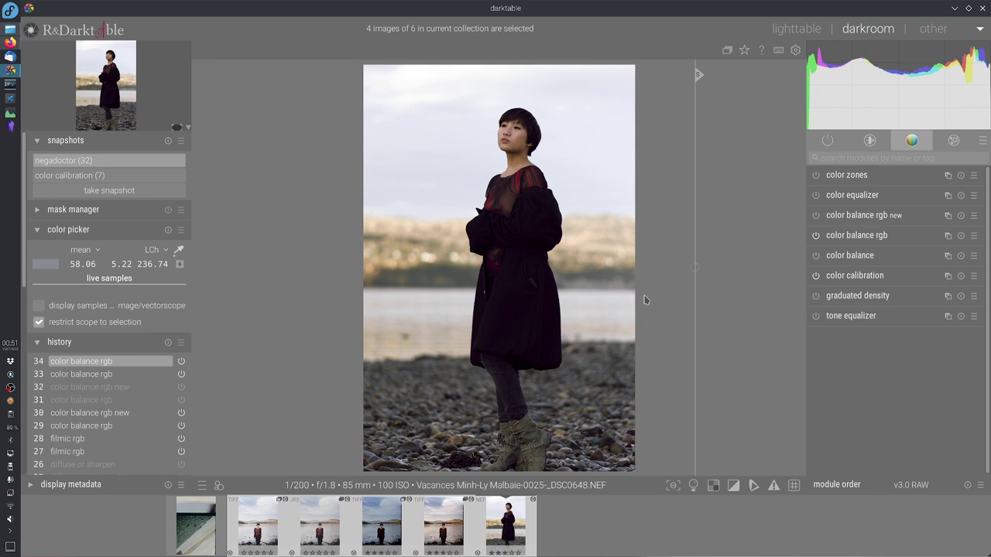
left_click_drag(696, 341, 503, 381)
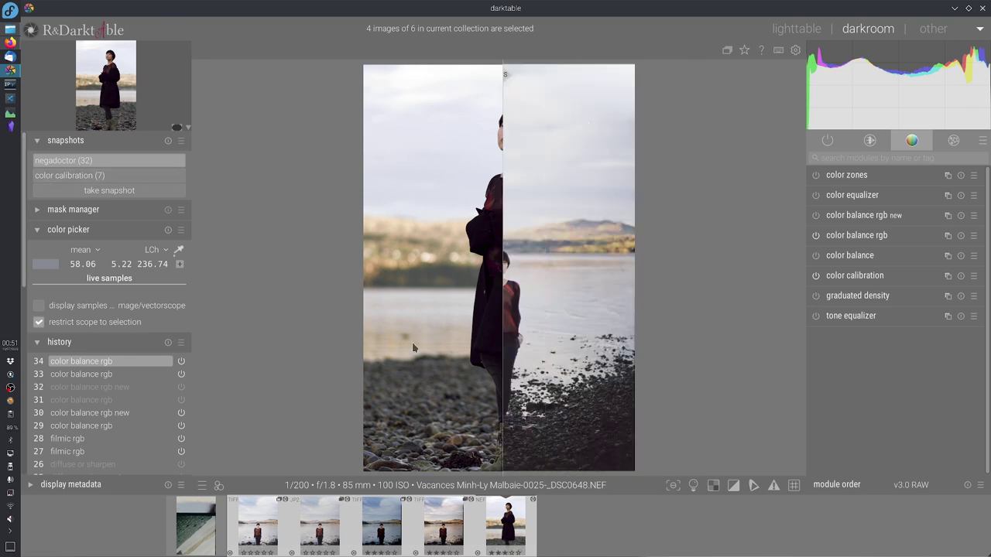
Switch to Firefox, reload the Prodigium Pictures article on film halation, and examine its before-and-after digital halation examples
left_click(9, 47)
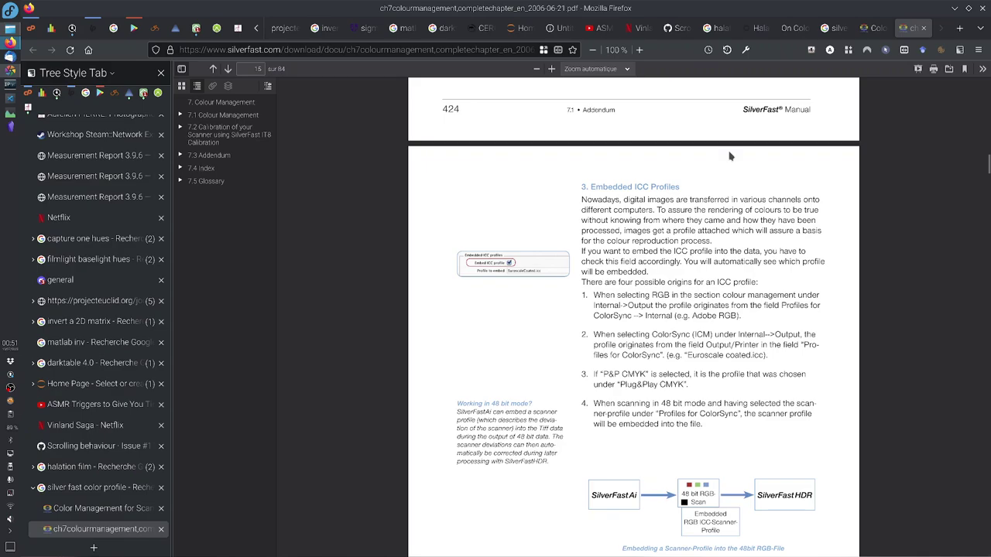
left_click(762, 31)
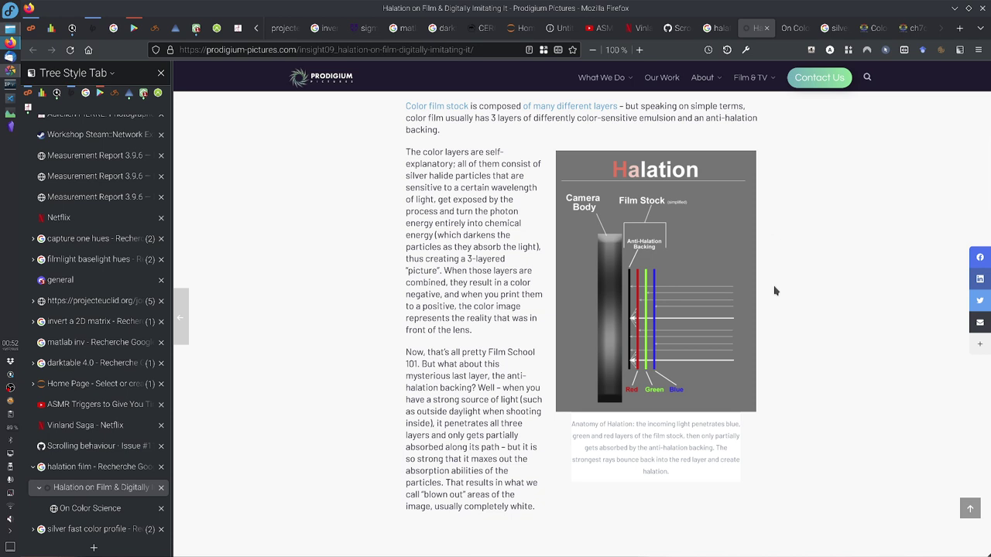
key("F5")
scroll(776, 291, "down", 10)
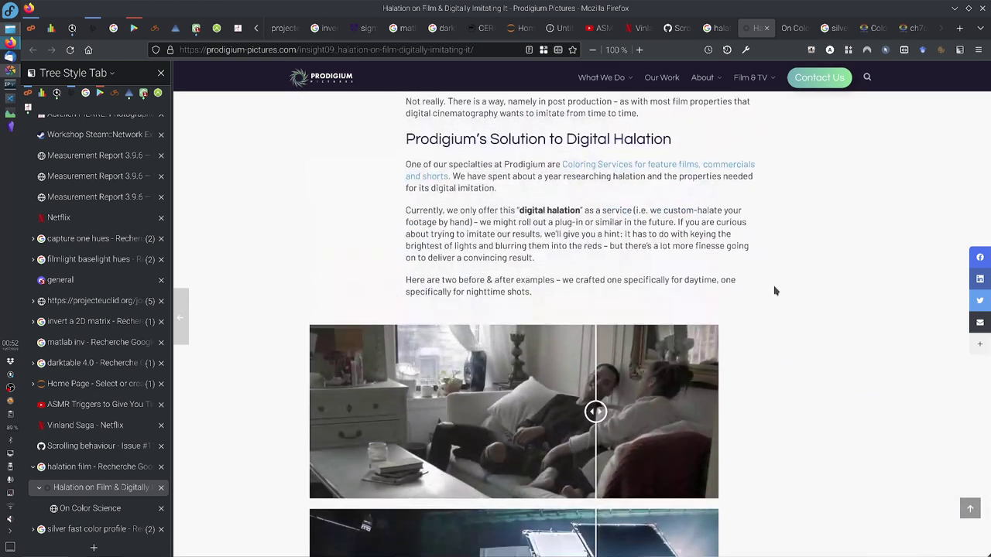
scroll(775, 291, "down", 3)
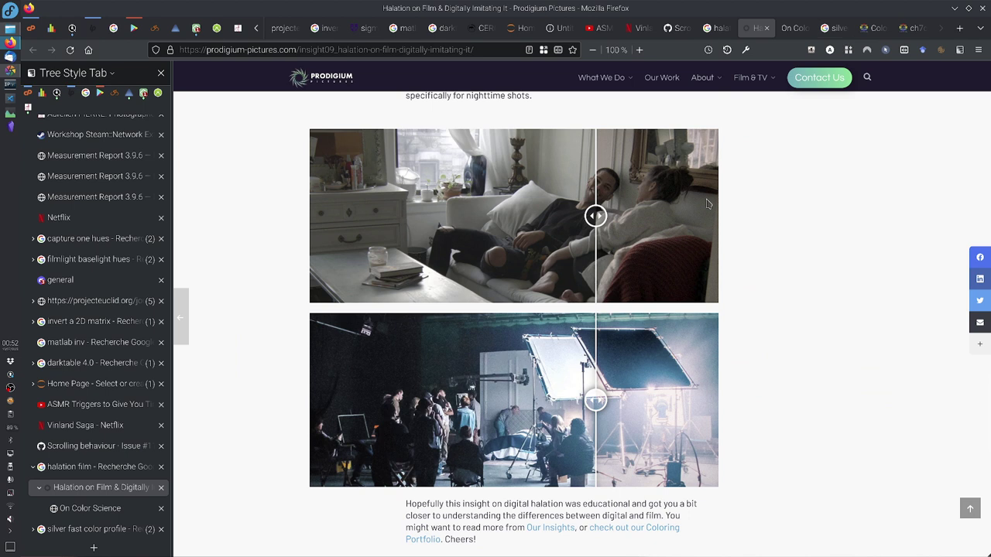
Open the On Color Science page and compare the full 35mm film frame with the cropped detail showing halation
left_click(796, 28)
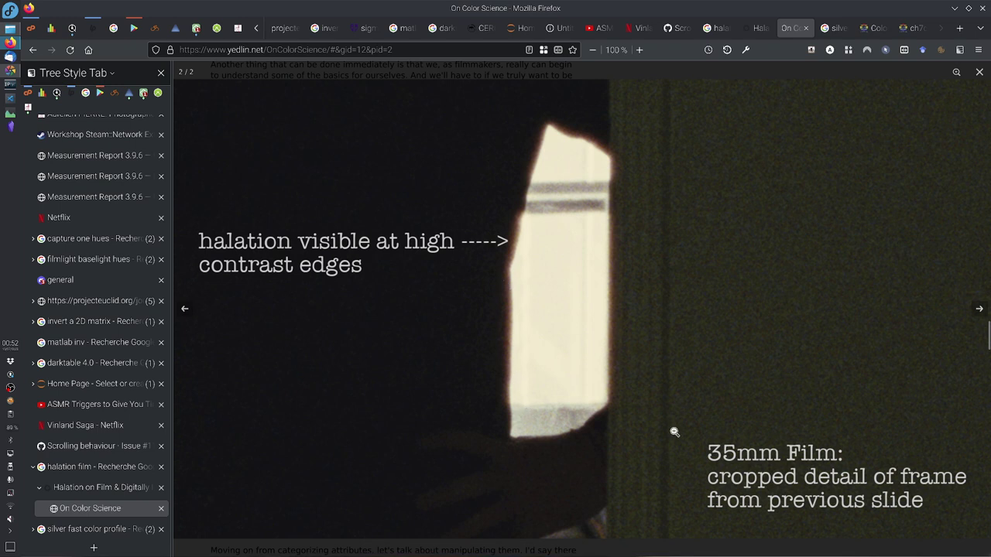
key("Left")
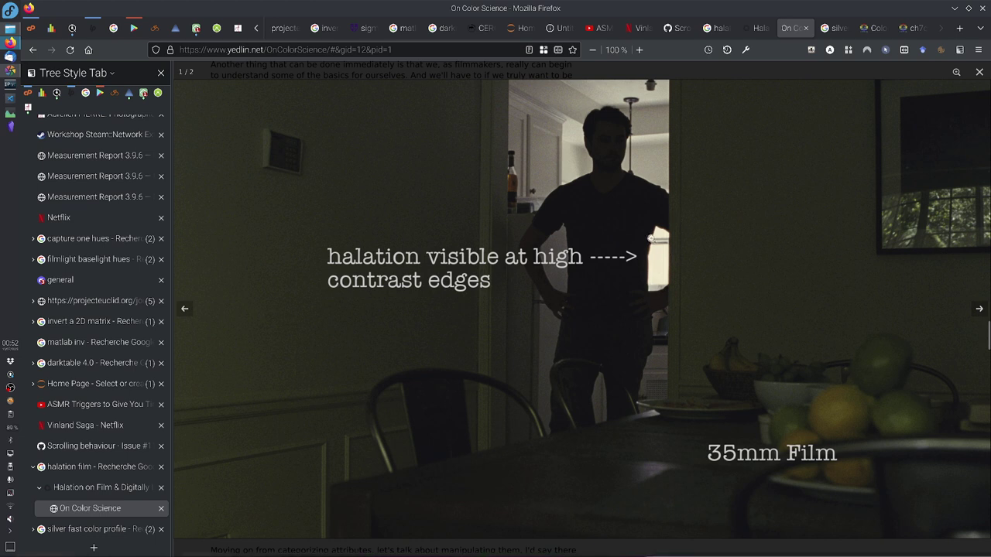
left_click(980, 310)
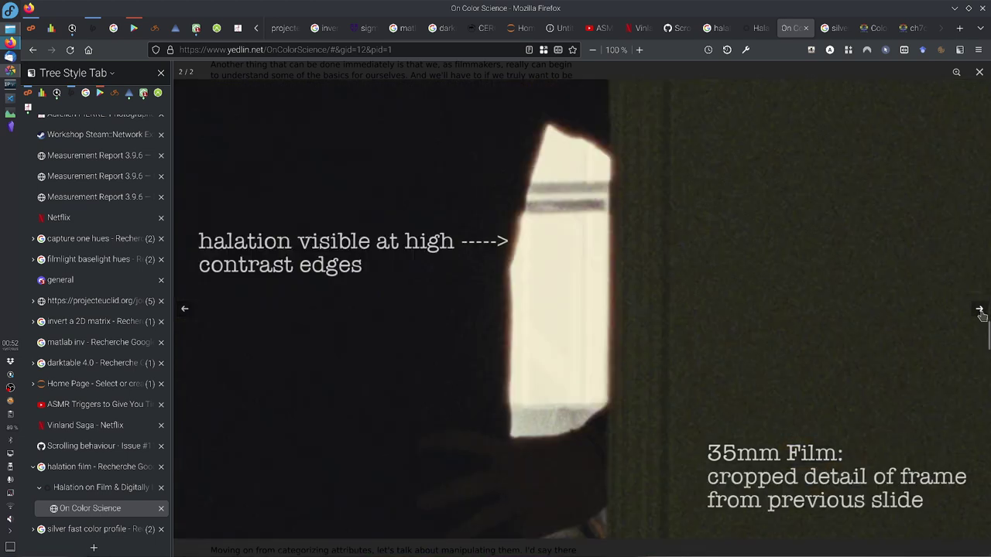
Recheck the full 35mm frame against its cropped detail, and return to the Prodigium Pictures article's halation anatomy diagram
left_click(979, 310)
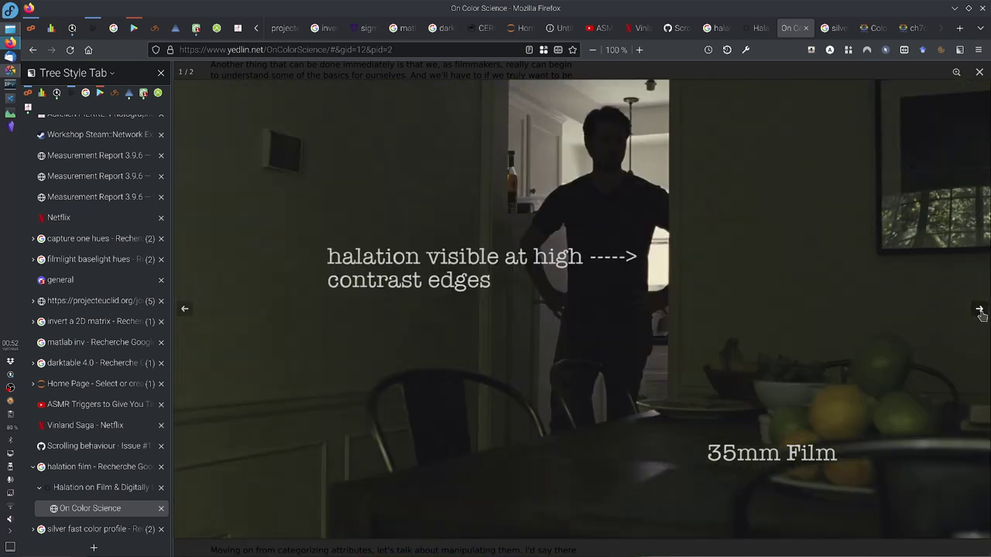
left_click(980, 310)
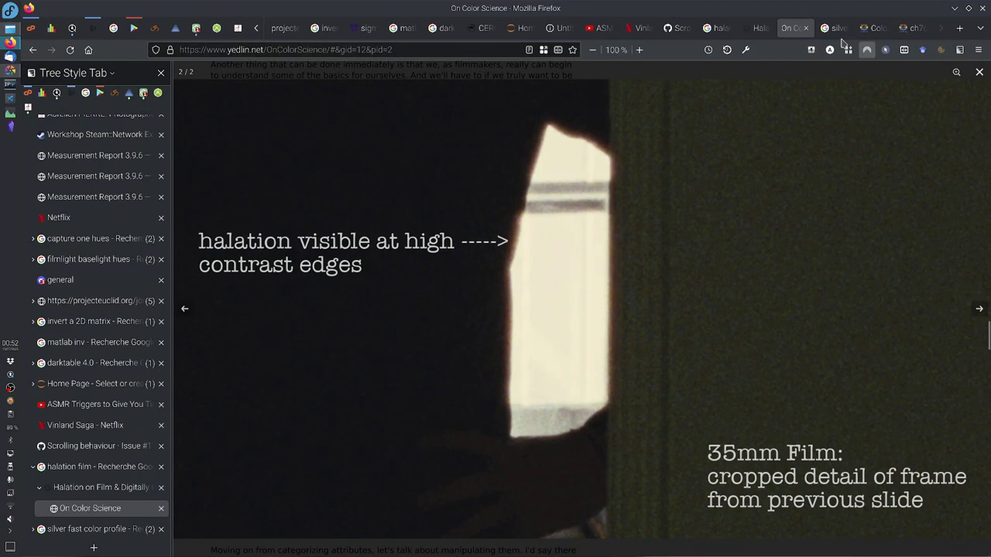
left_click(755, 28)
scroll(808, 283, "up", 10)
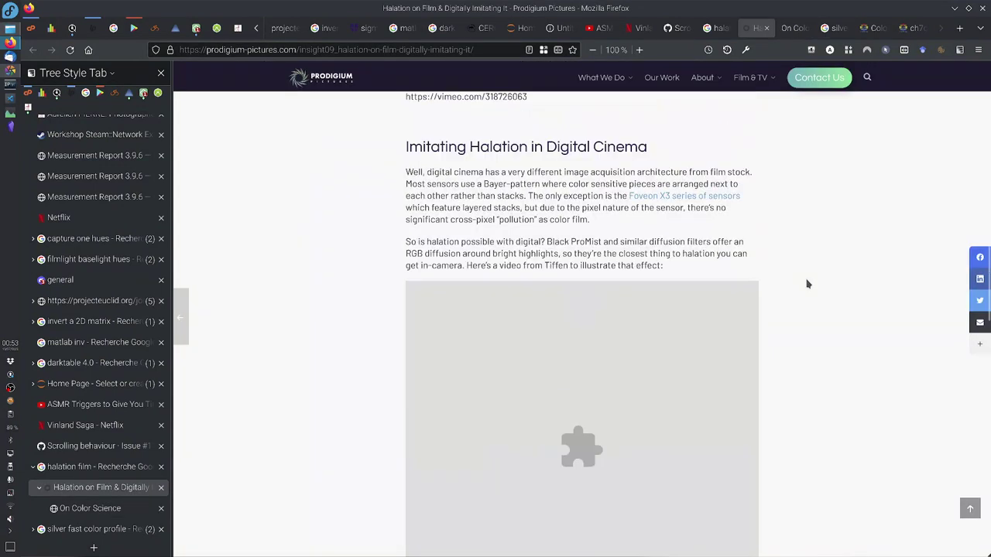
scroll(808, 283, "up", 10)
scroll(647, 268, "down", 3)
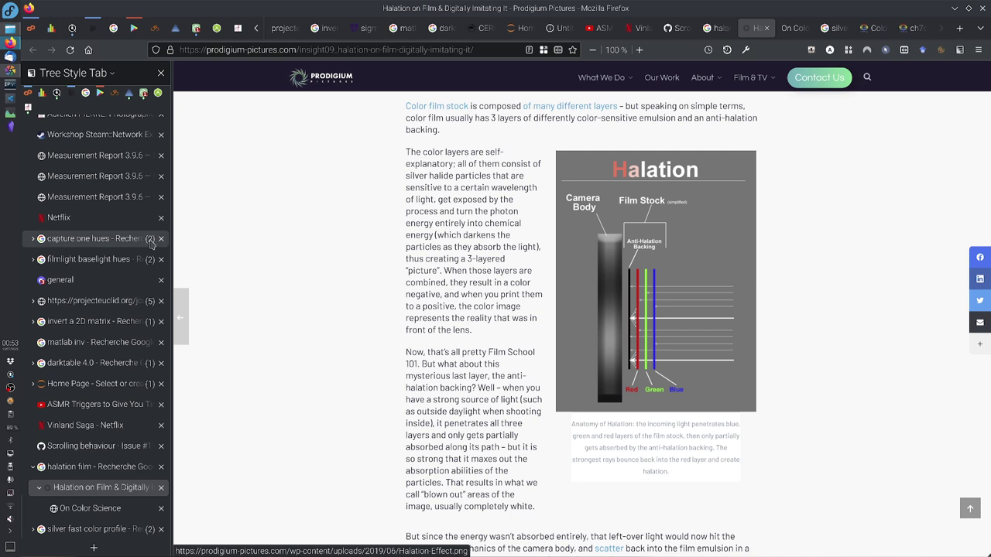
Switch to darktable, open the first film scan of the lakeside portrait without the negadoctor (32) snapshot overlay, and inspect the face at 100%
left_click(9, 71)
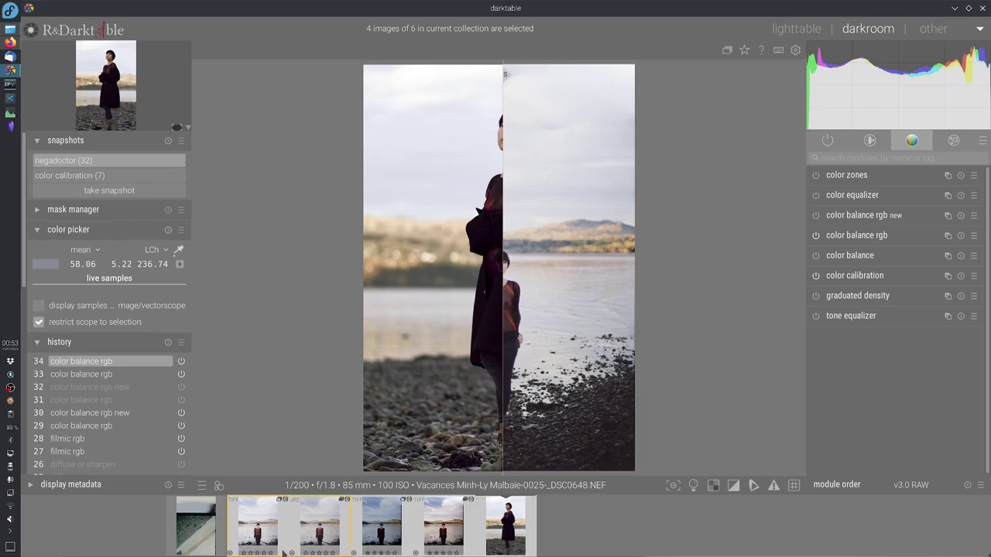
left_click(261, 539)
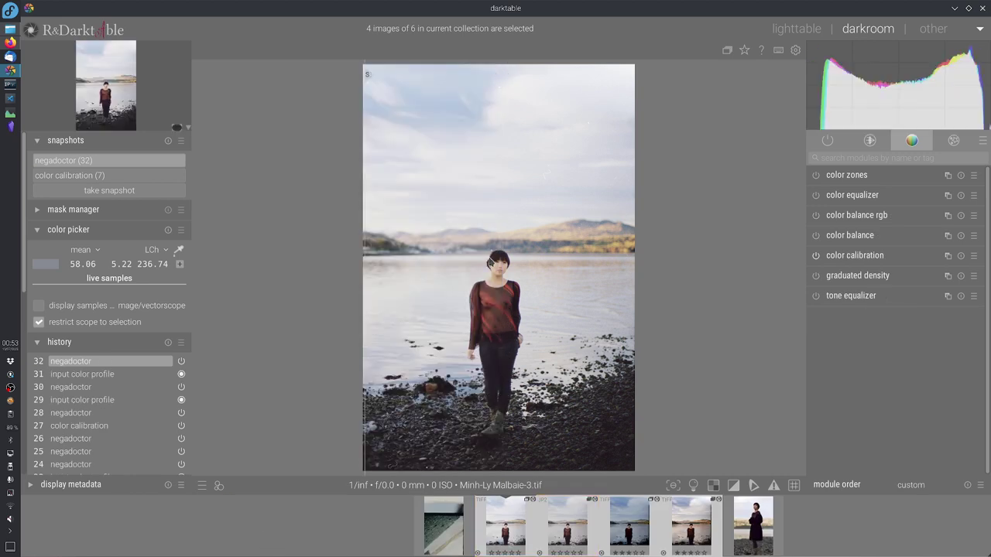
left_click(142, 163)
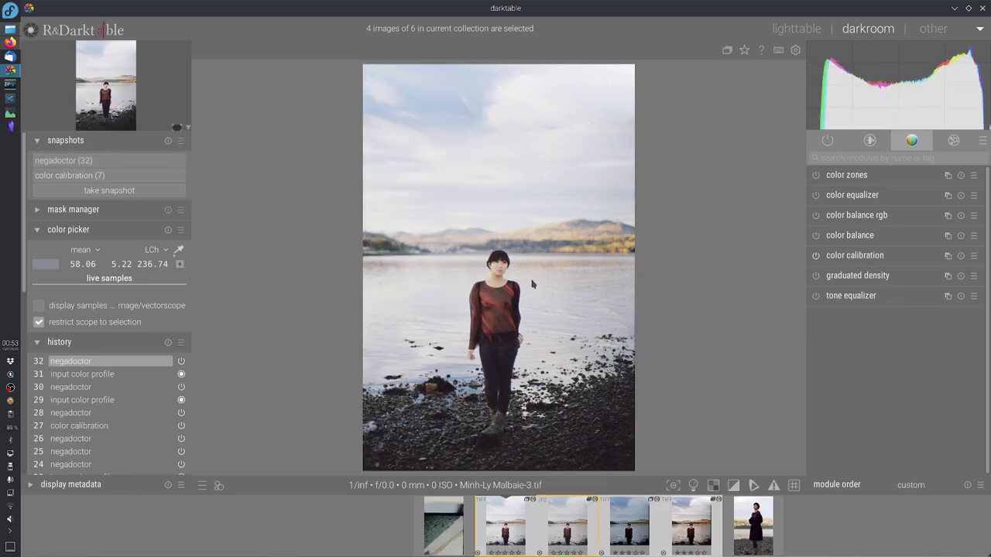
middle_click(496, 266)
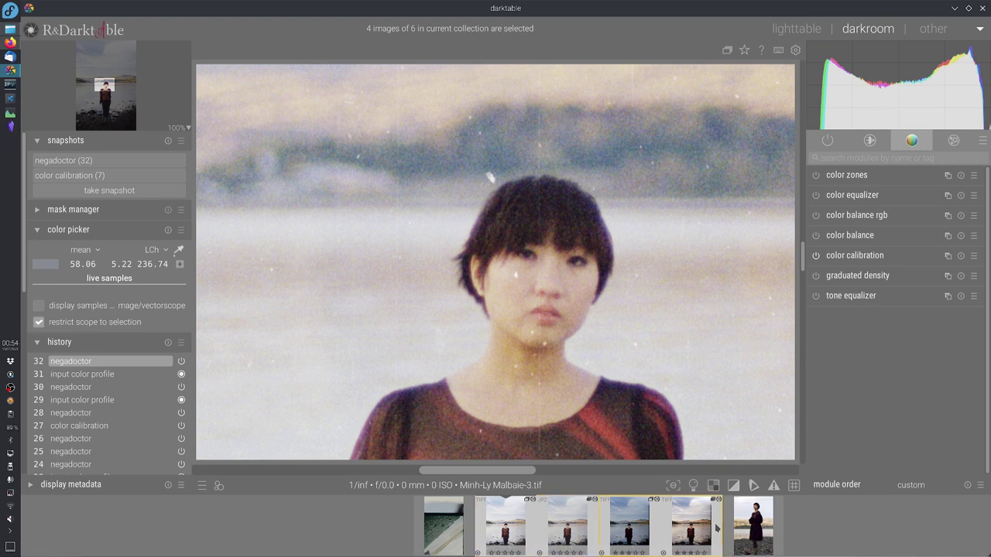
Open the _DSC0648.NEF portrait framed on the woman's face, and expand the original diffuse or sharpen instance to review its presets
left_click(765, 527)
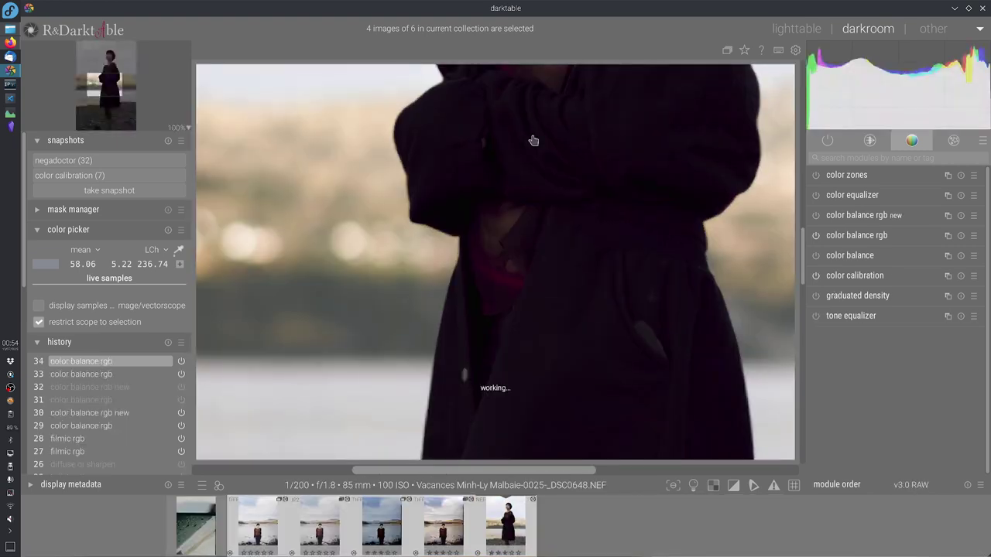
left_click_drag(533, 140, 586, 283)
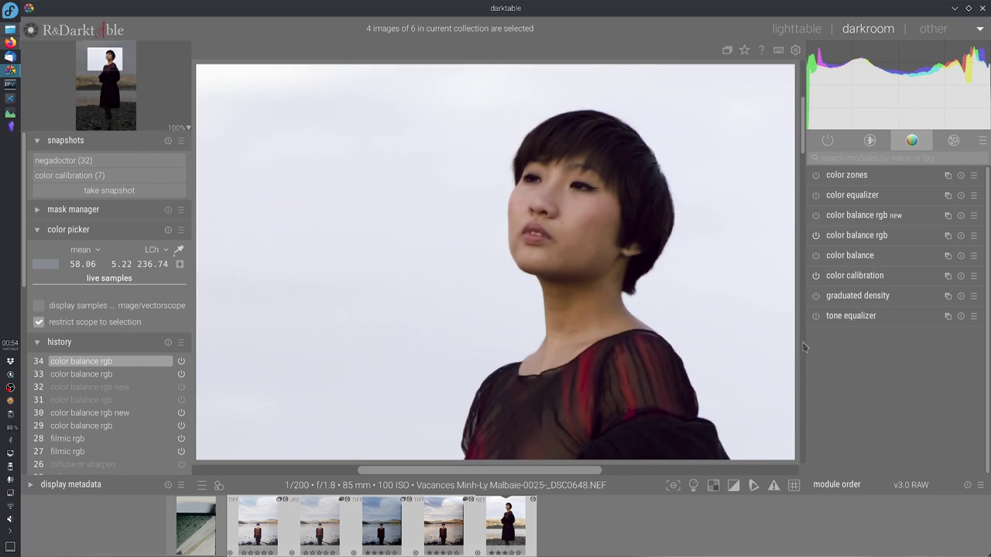
left_click(868, 141)
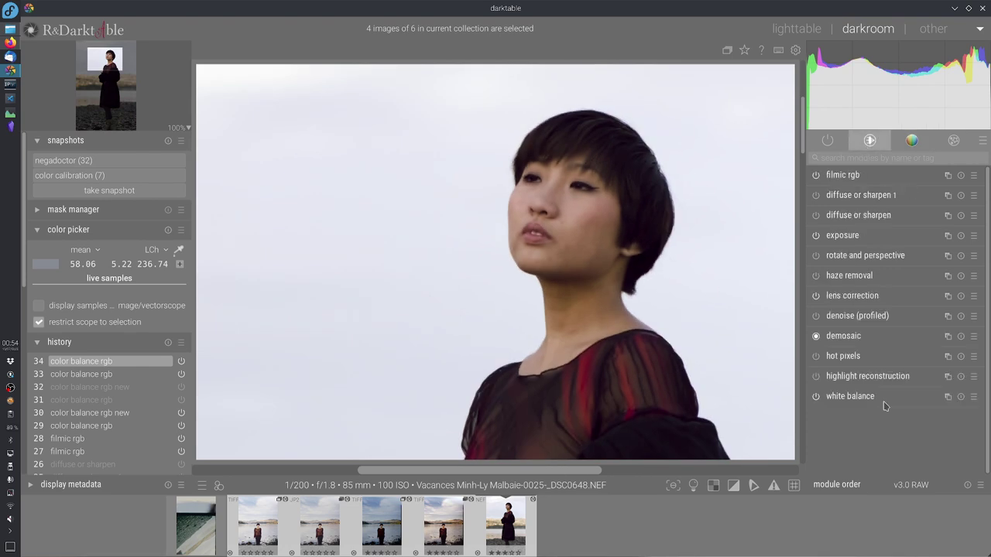
left_click(890, 216)
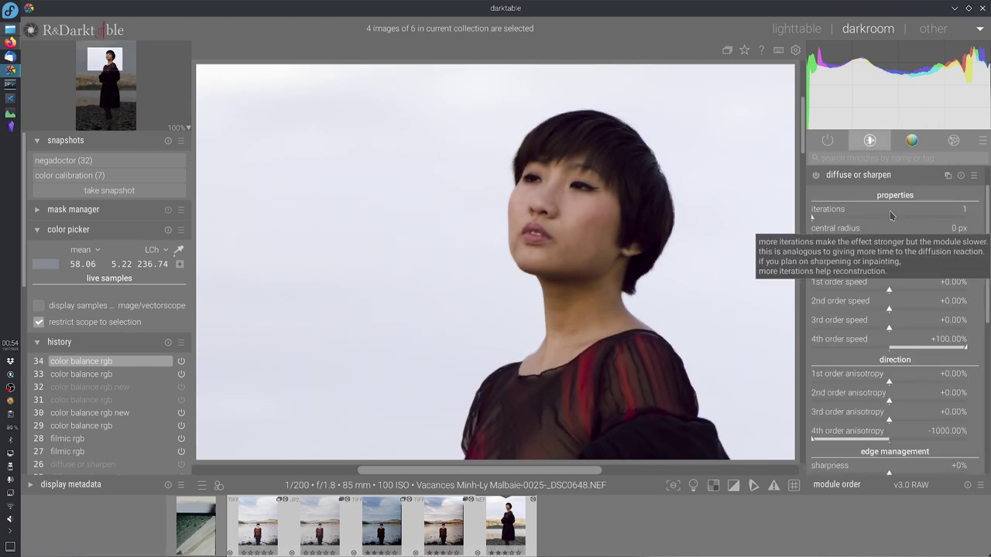
left_click(975, 177)
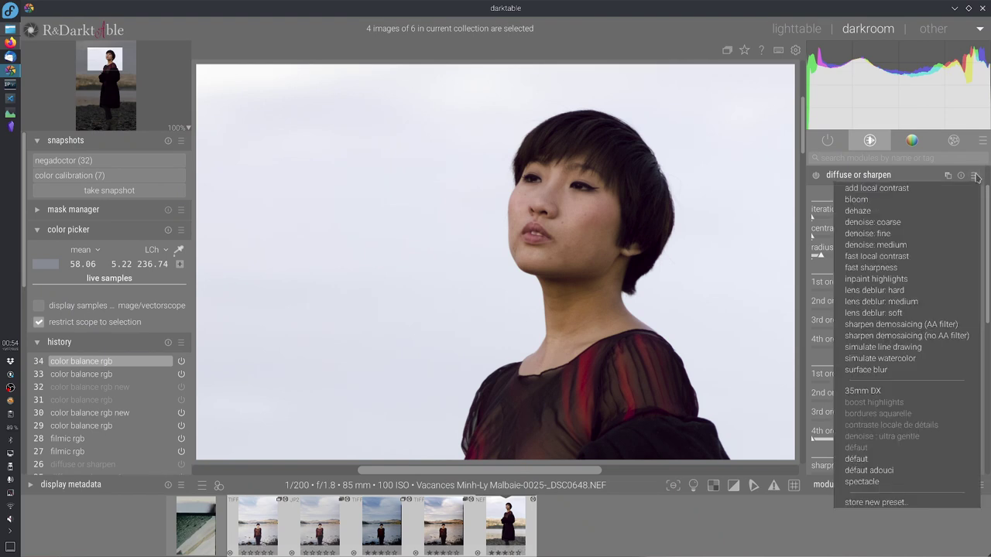
left_click(914, 175)
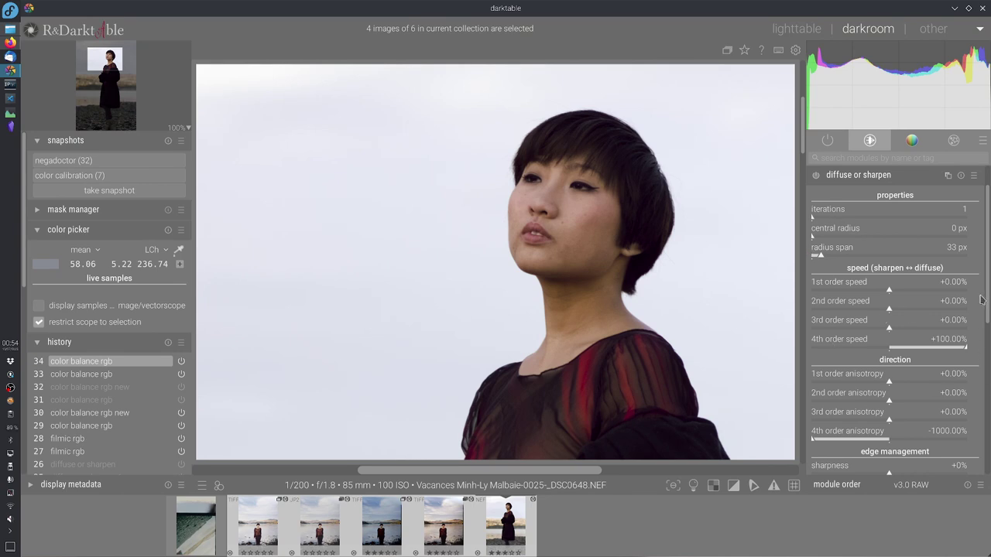
Keep RGB red channel as the blend mode of diffuse or sharpen, and enable the module
scroll(988, 325, "down", 1)
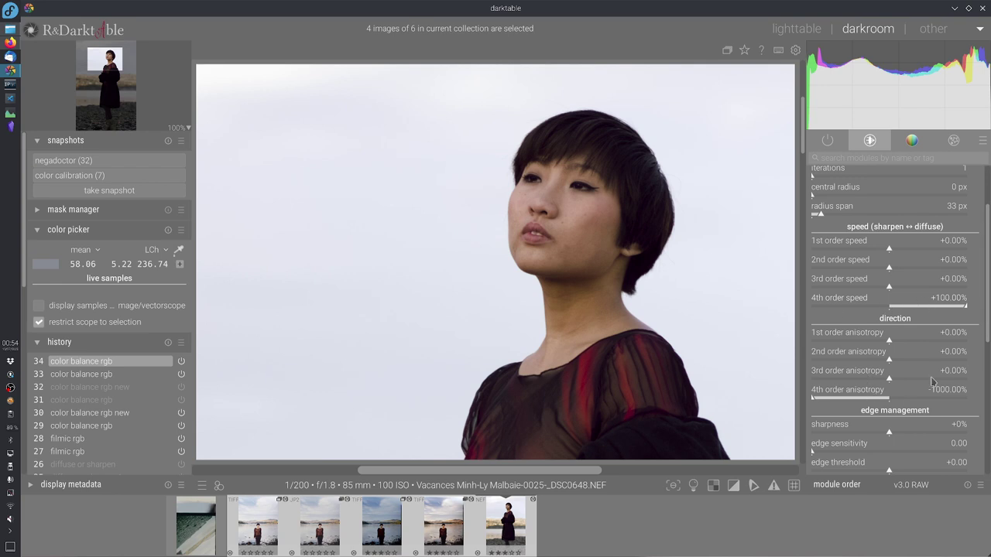
left_click_drag(988, 308, 988, 377)
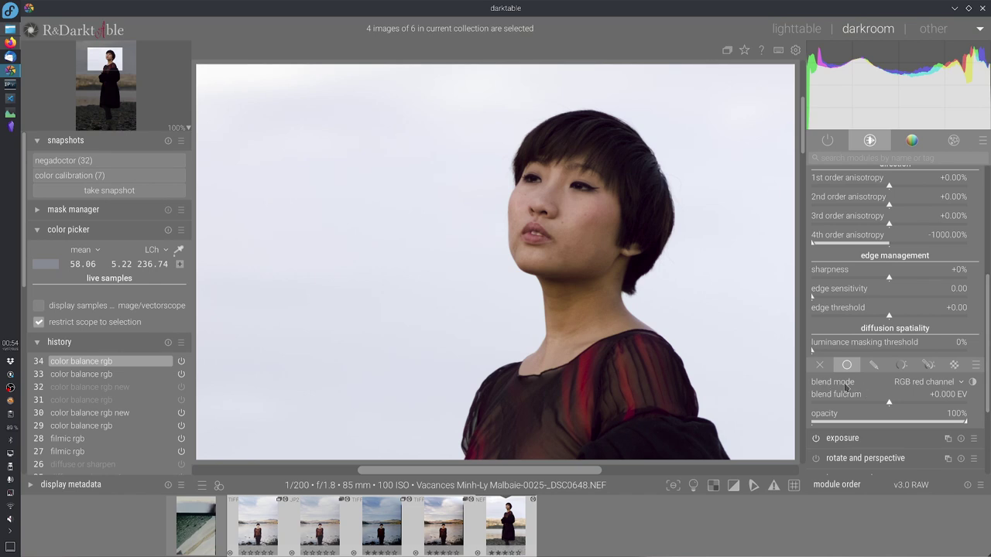
left_click(901, 387)
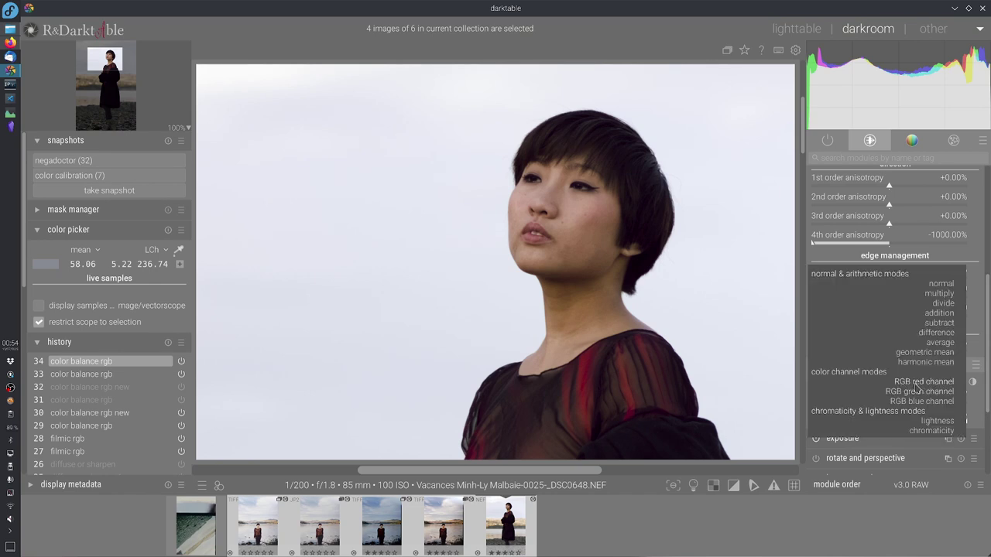
left_click(916, 384)
scroll(988, 362, "up", 1)
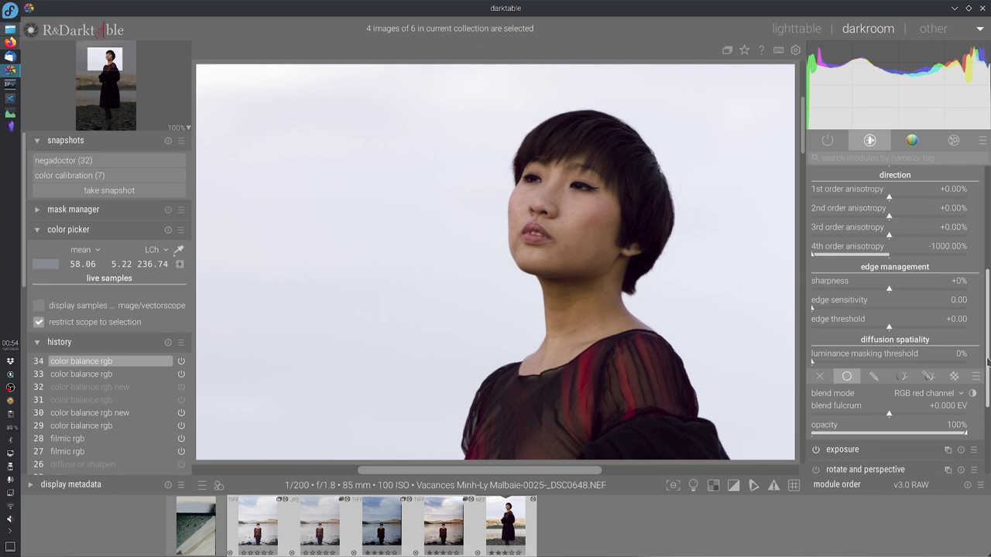
scroll(988, 362, "up", 5)
scroll(835, 190, "up", 1)
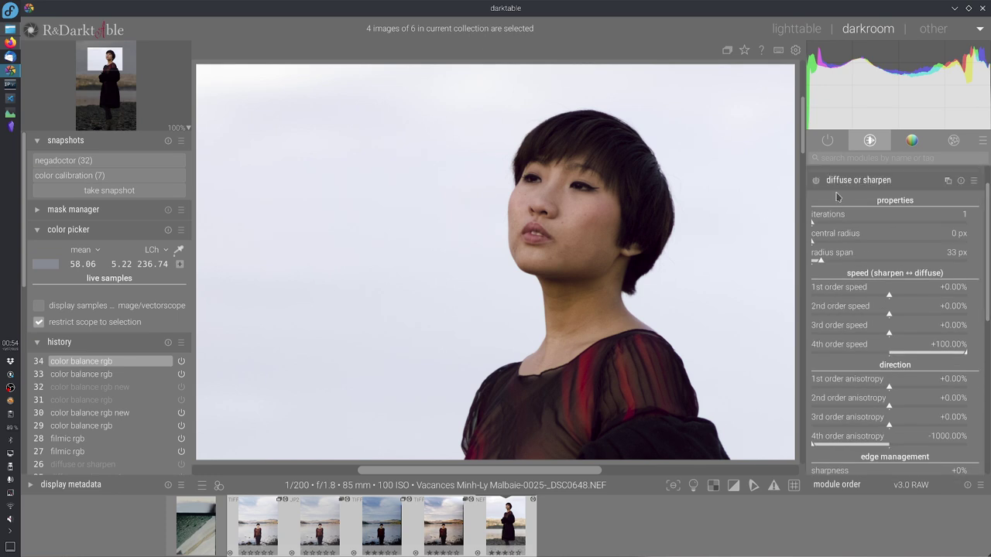
left_click(815, 179)
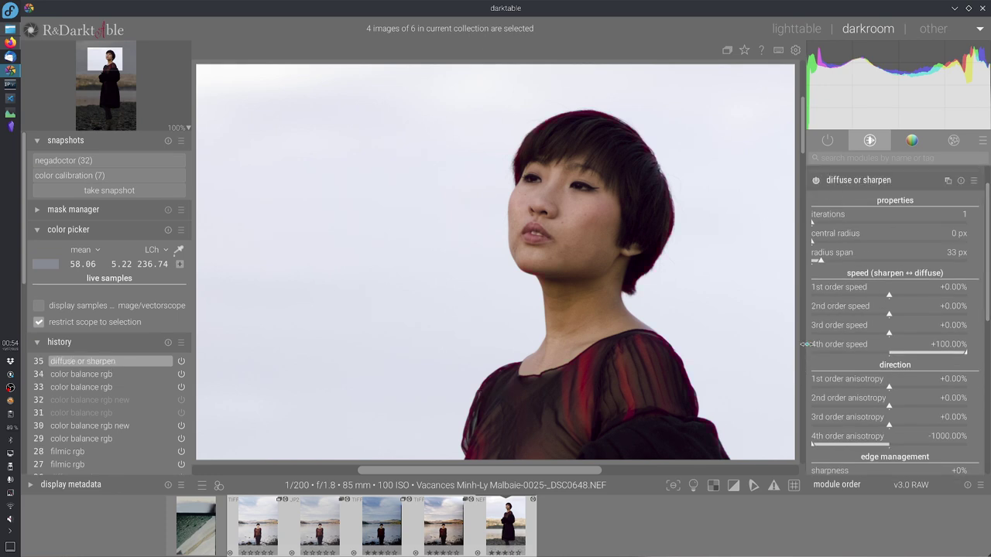
Turn off blending for diffuse or sharpen and apply its bloom preset
scroll(987, 320, "down", 3)
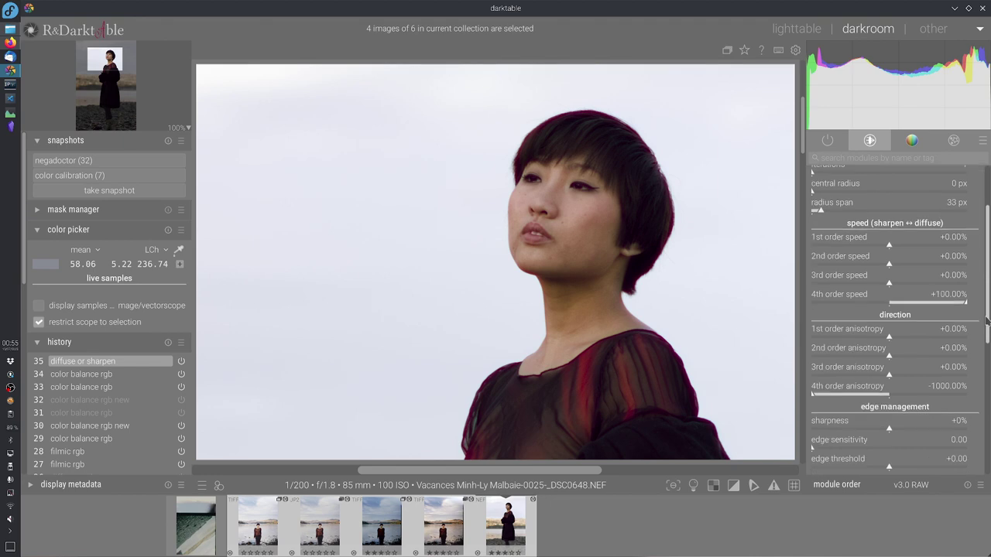
scroll(987, 319, "down", 5)
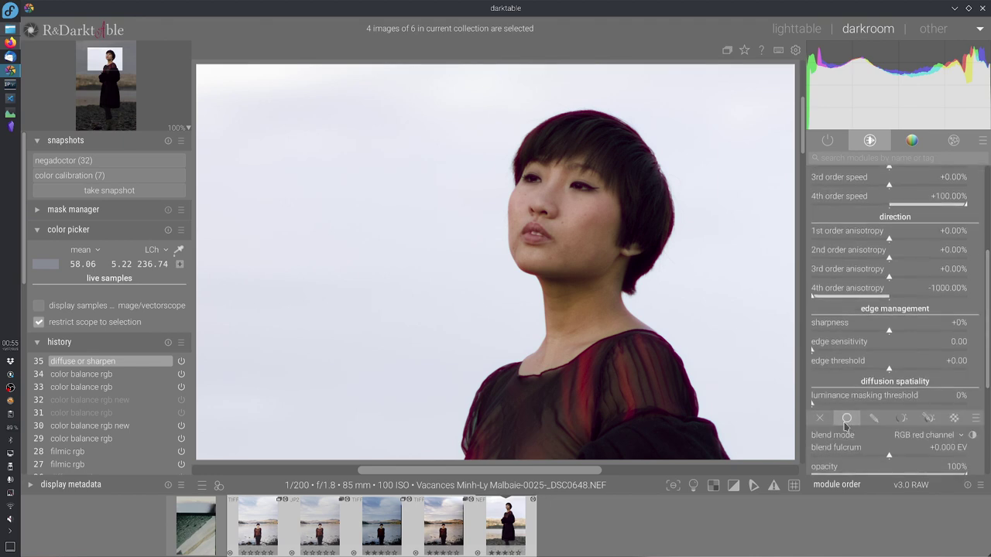
scroll(820, 425, "up", 7)
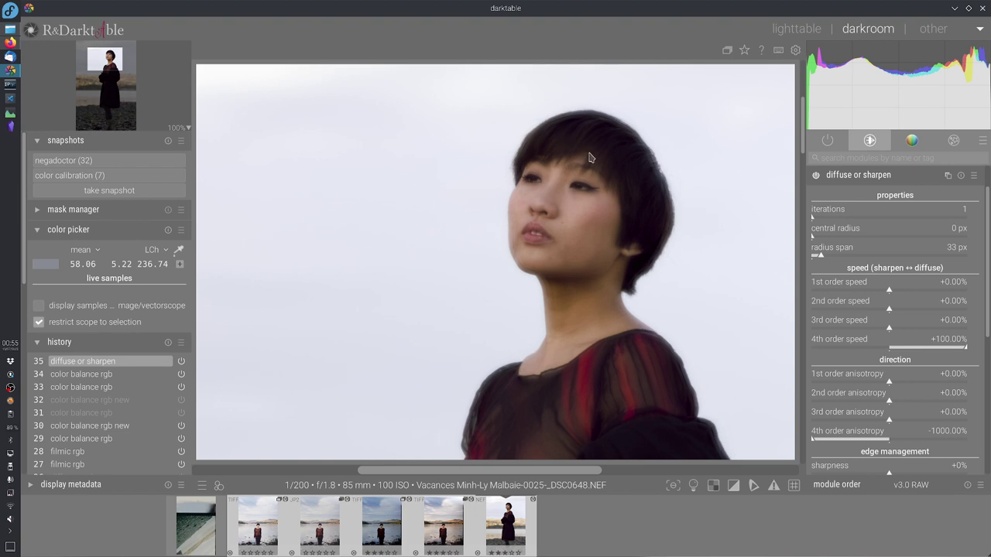
left_click(974, 175)
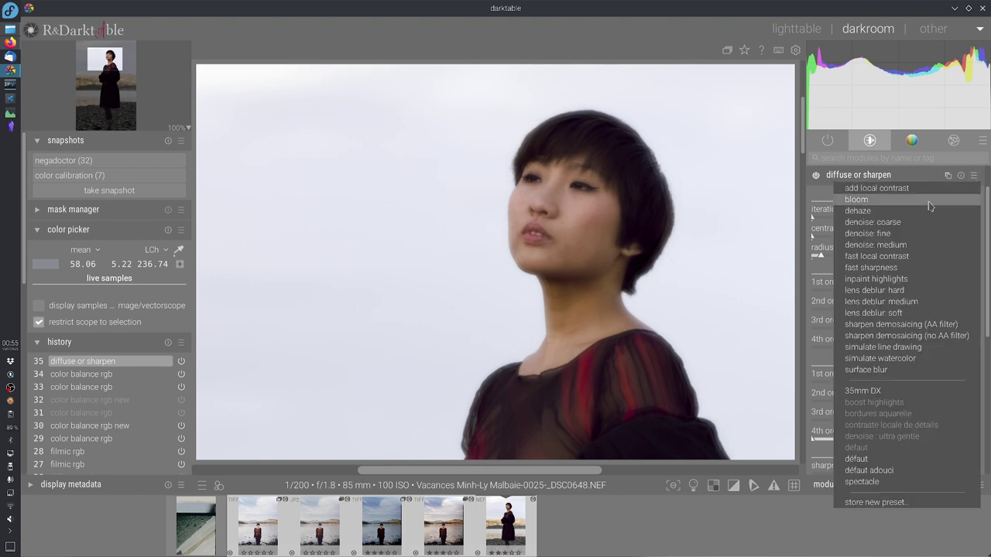
left_click(924, 201)
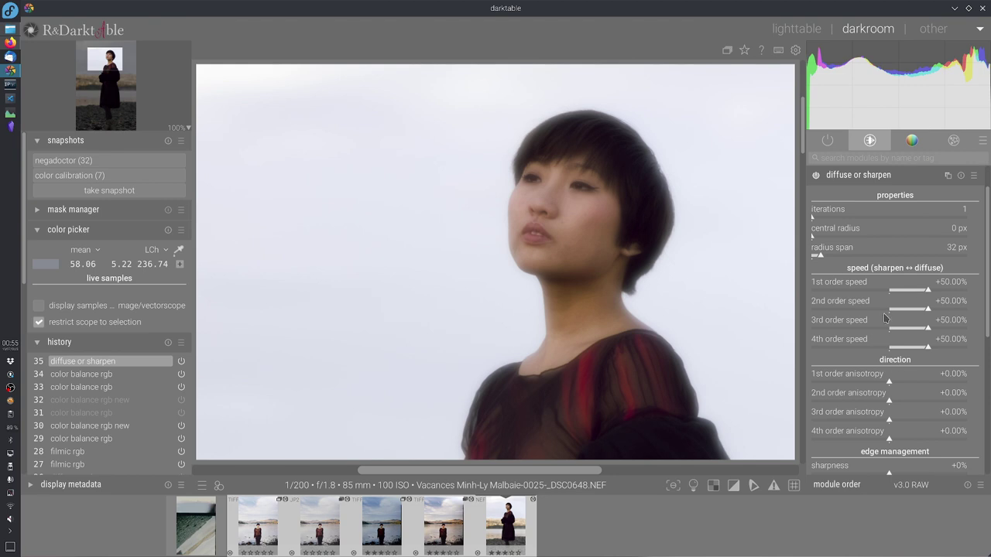
Lower the 1st order speed to about +22.85%, and set the 2nd and 3rd order speeds to 0%
left_click(914, 288)
left_click_drag(913, 291, 908, 292)
right_click(899, 311)
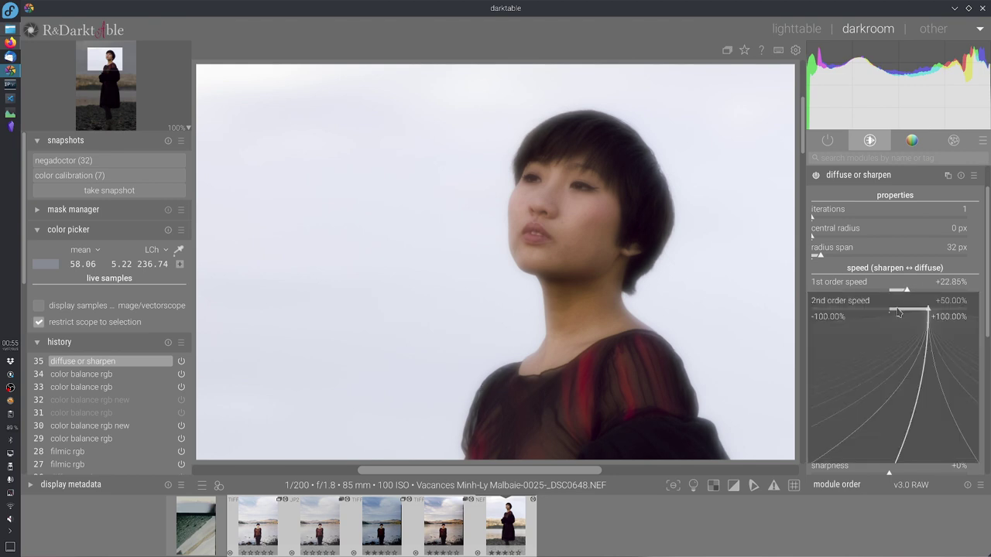
type("0")
key("Return")
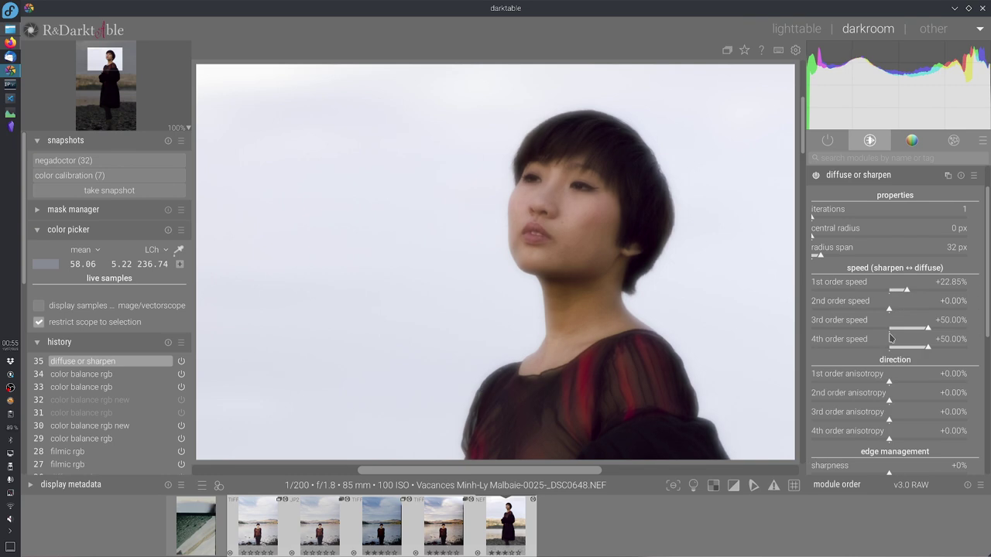
right_click(920, 331)
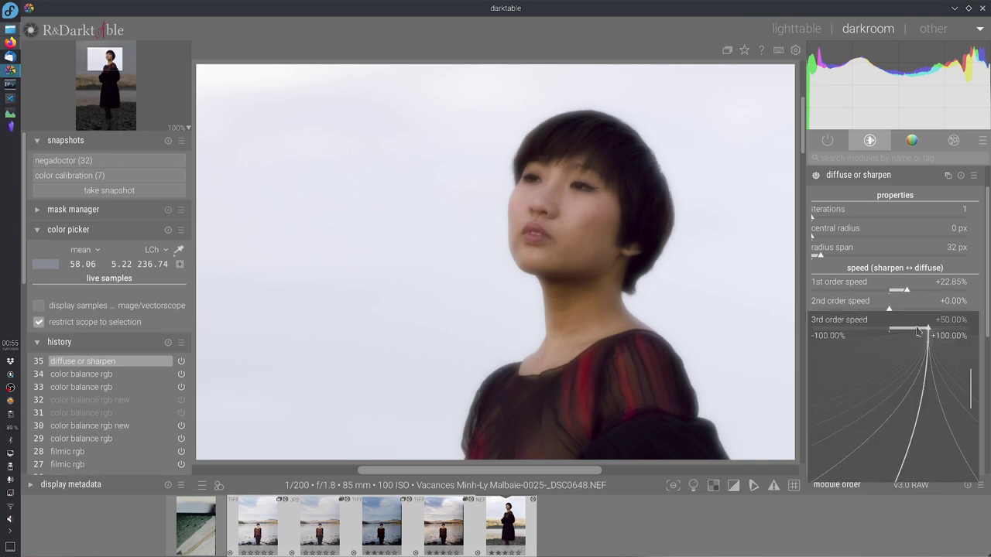
type("0")
key("Return")
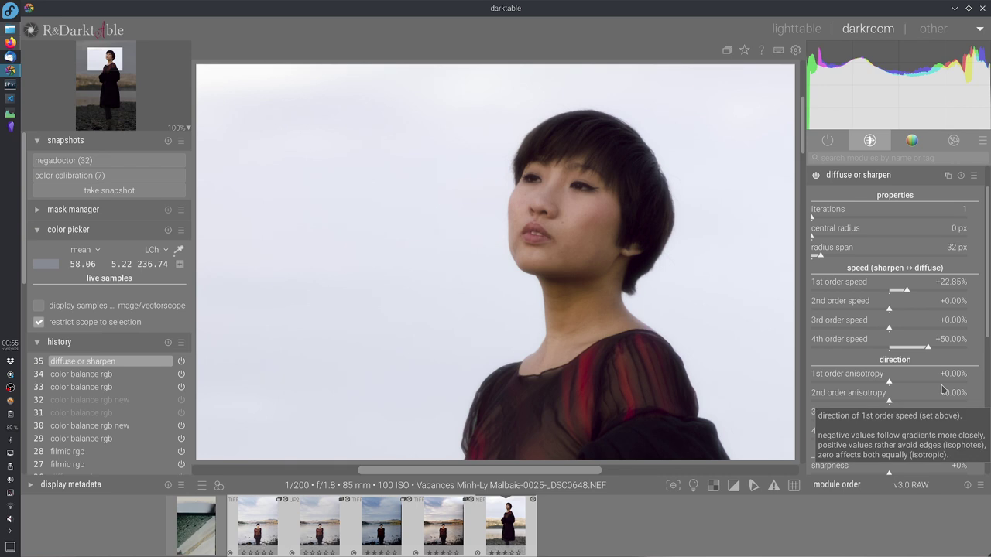
Try 1st order speeds of about +41.72% and +85.10% on the portrait, and bring the value down to about -0.66%
scroll(959, 421, "up", 2)
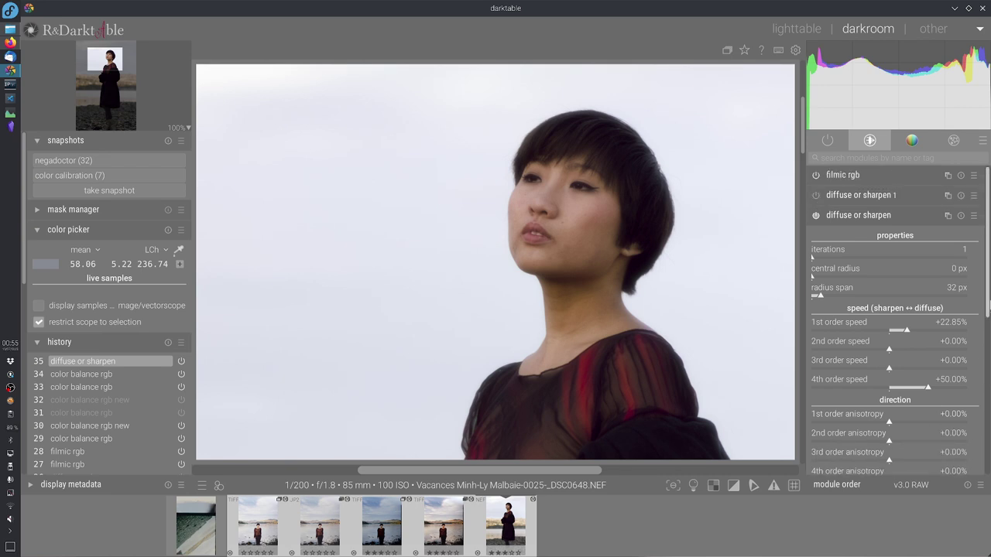
scroll(953, 431, "down", 4)
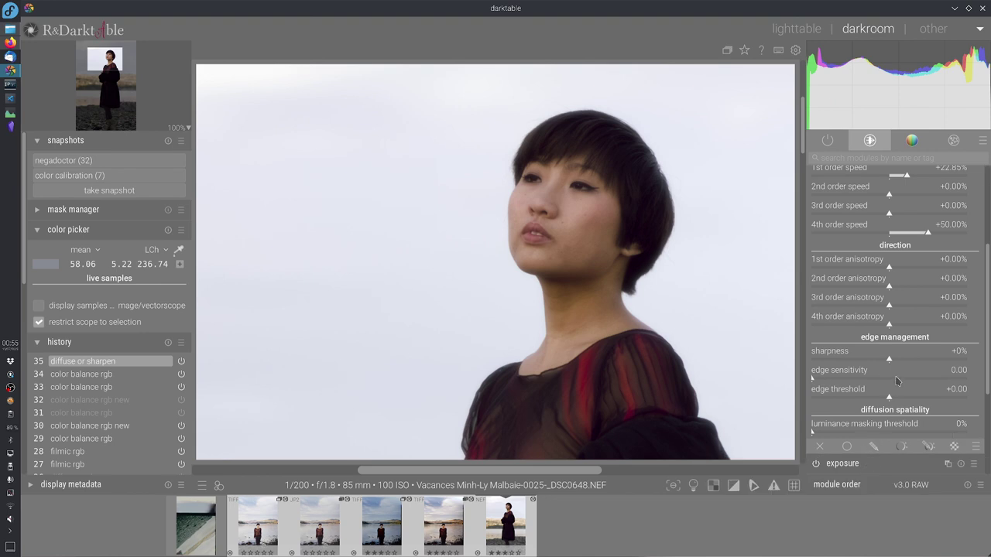
left_click_drag(981, 388, 982, 325)
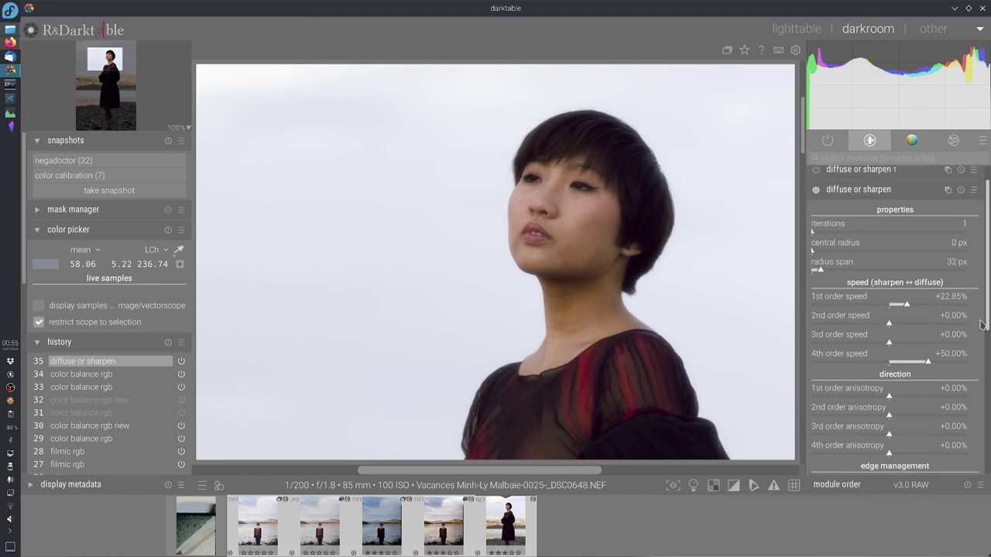
left_click(922, 306)
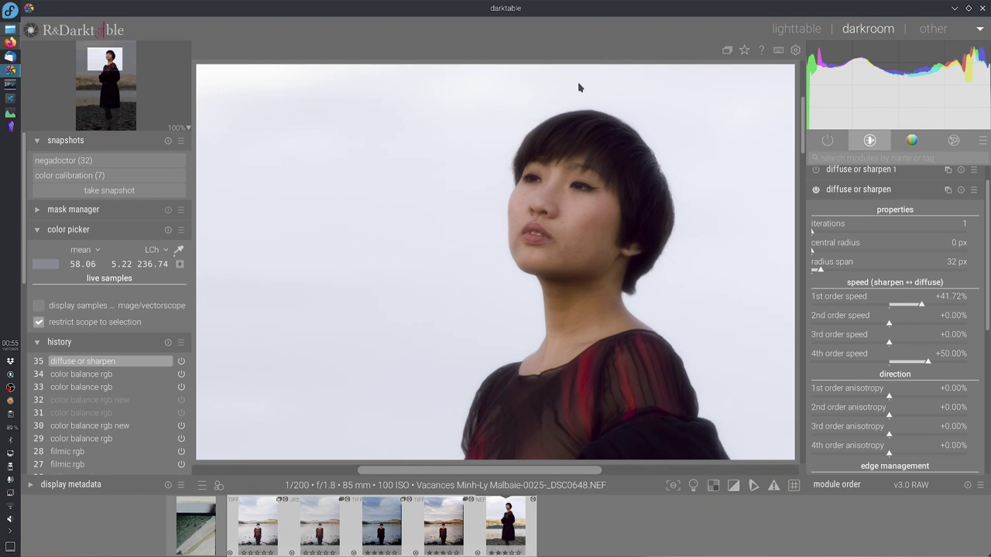
left_click(941, 305)
left_click(957, 308)
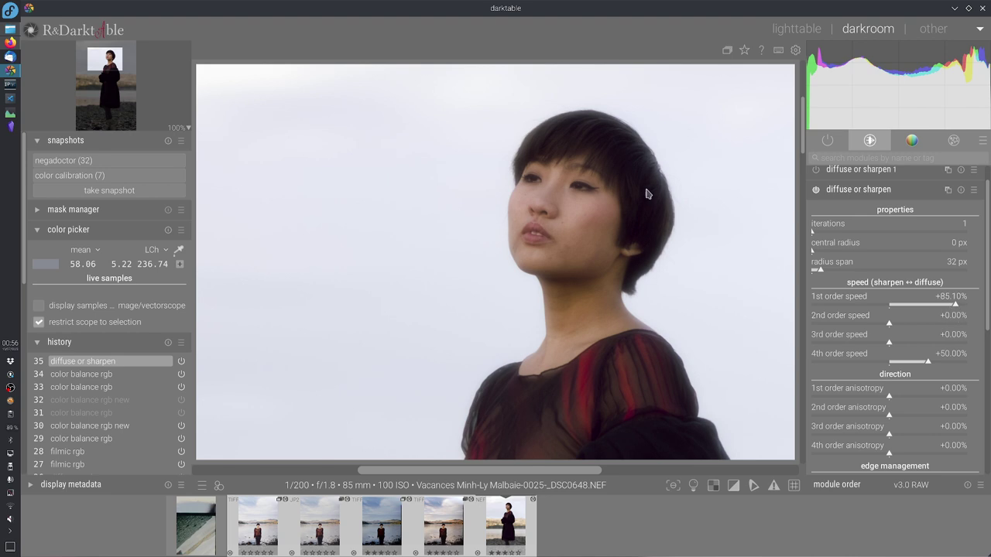
left_click(889, 308)
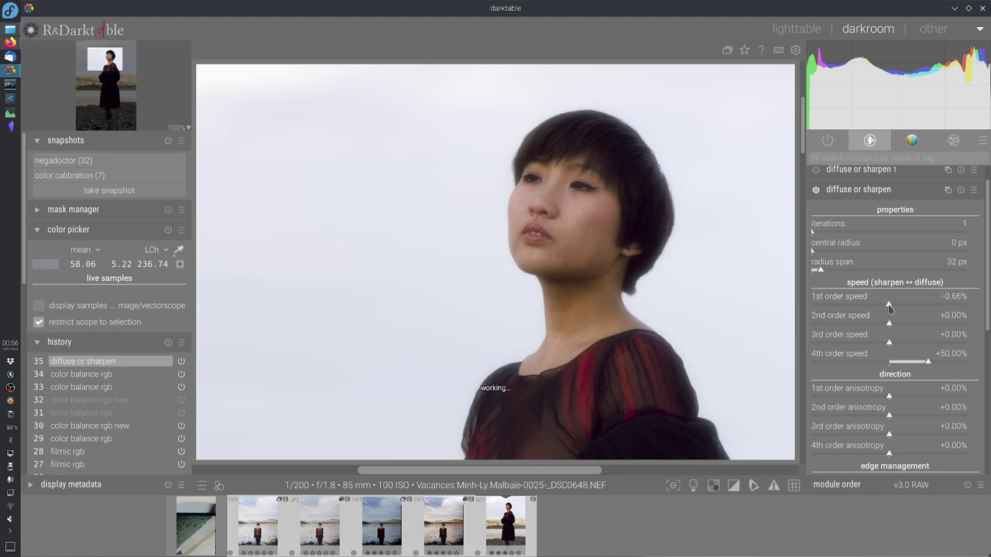
Raise the 4th order speed of diffuse or sharpen to +100%
left_click(957, 362)
left_click(966, 362)
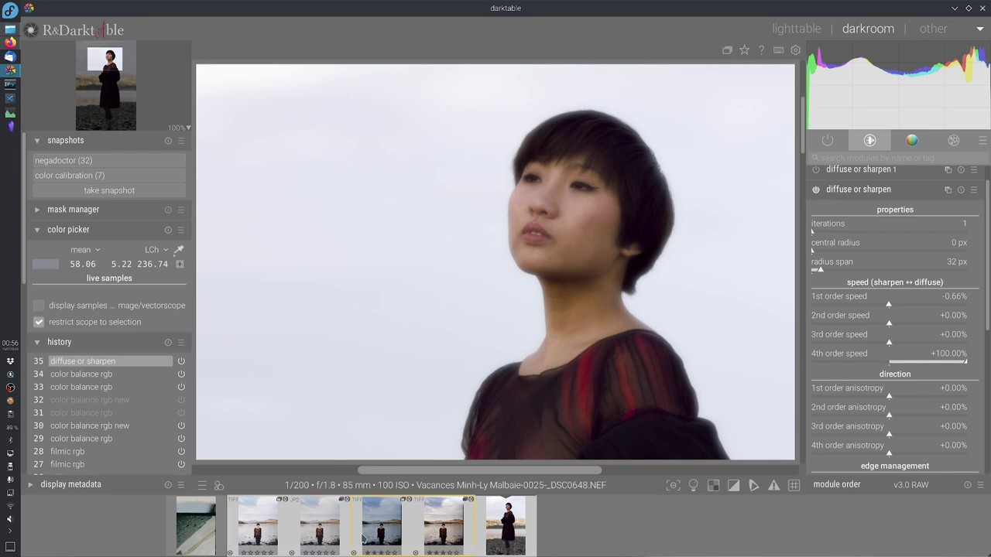
Take a snapshot of the first scanned film photo framed on the woman's face, and return to the digital portrait
left_click(260, 533)
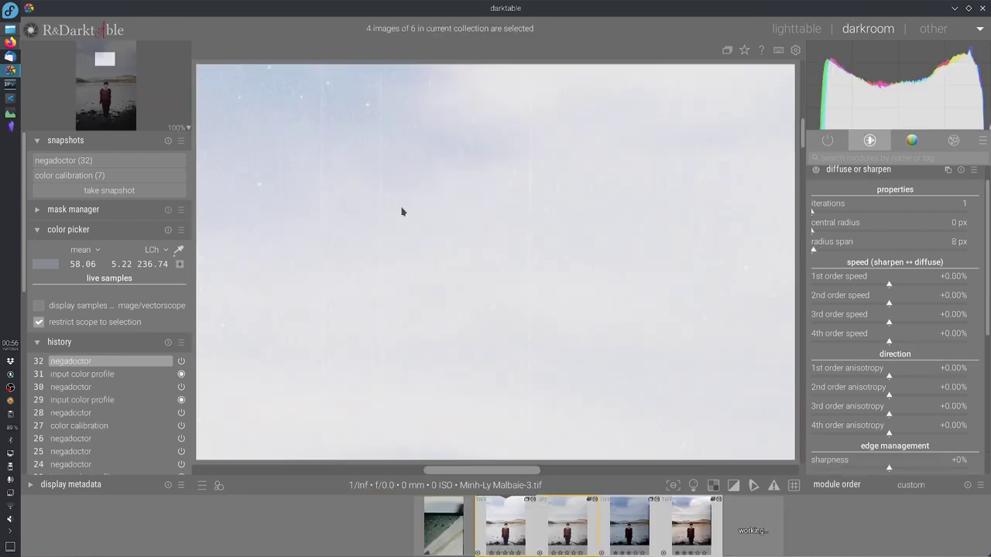
left_click(101, 86)
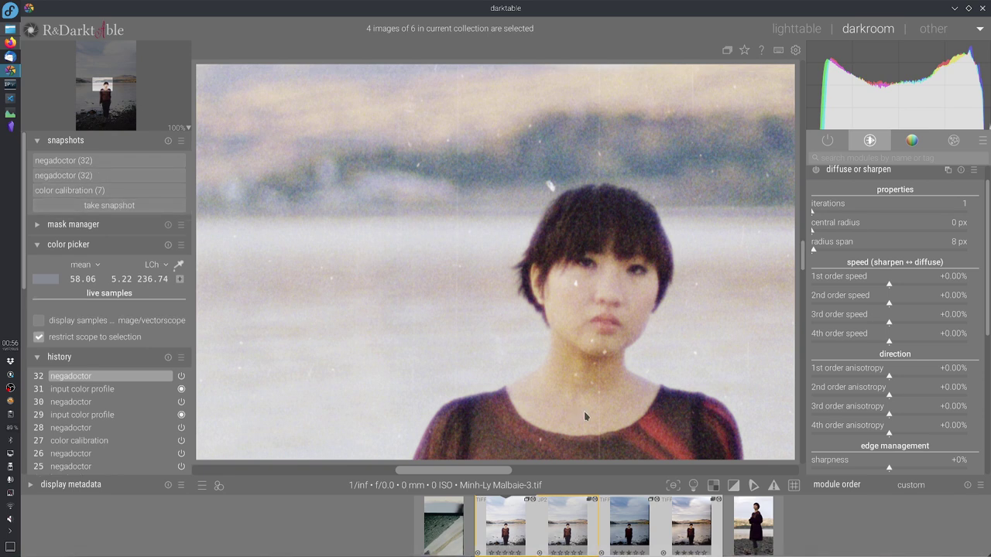
key("space")
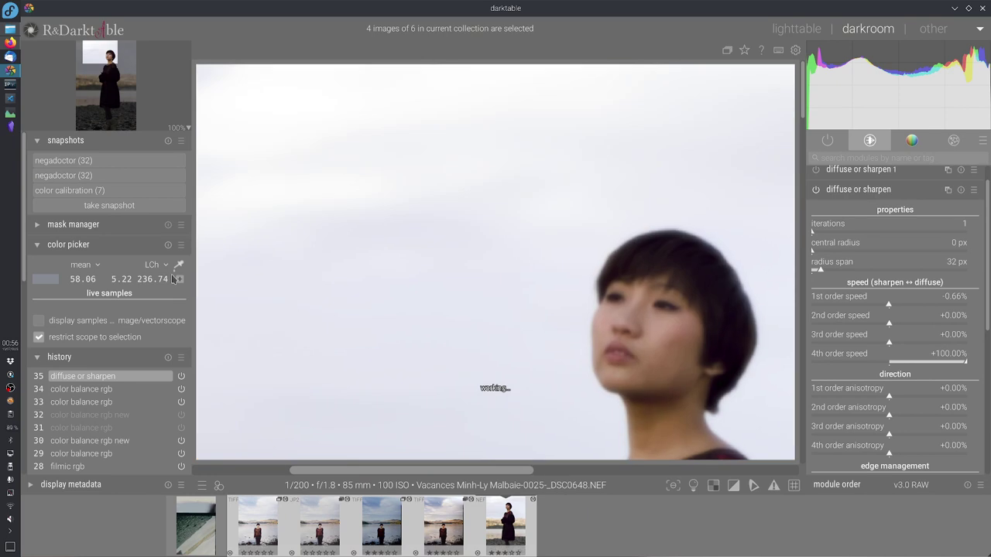
Show the newest negadoctor (32) snapshot beside the portrait at 100%, framing the woman's face next to the split line
left_click(177, 130)
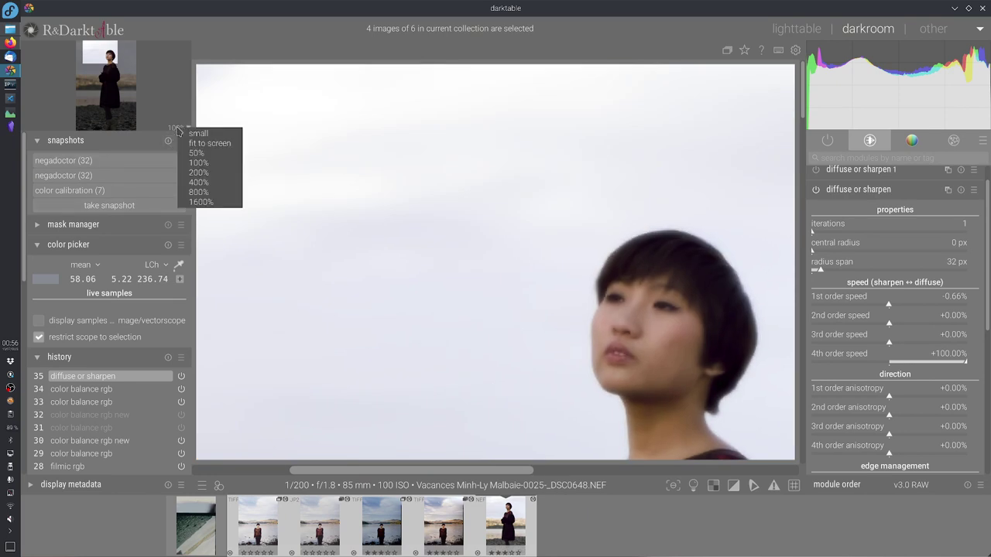
left_click(103, 158)
left_click_drag(552, 271, 512, 232)
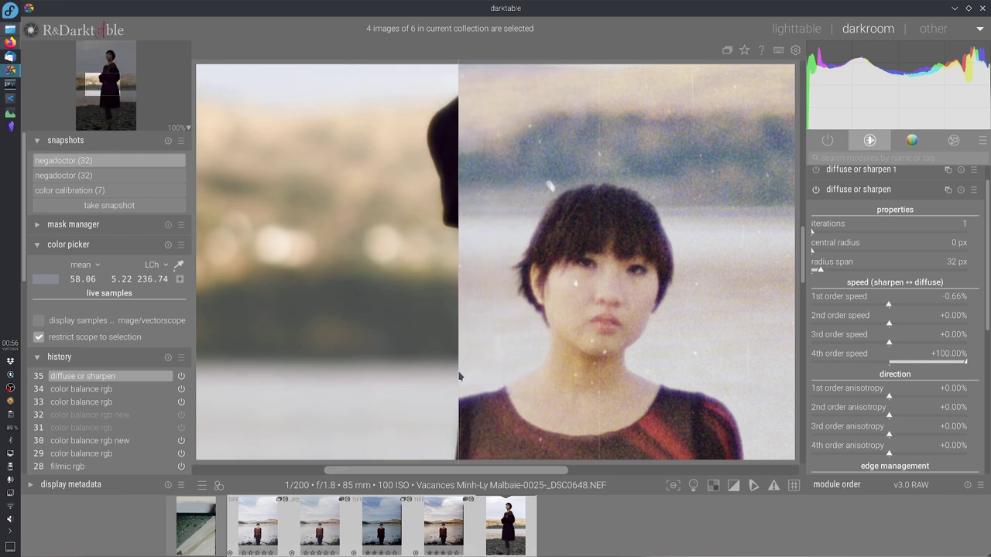
left_click(111, 57)
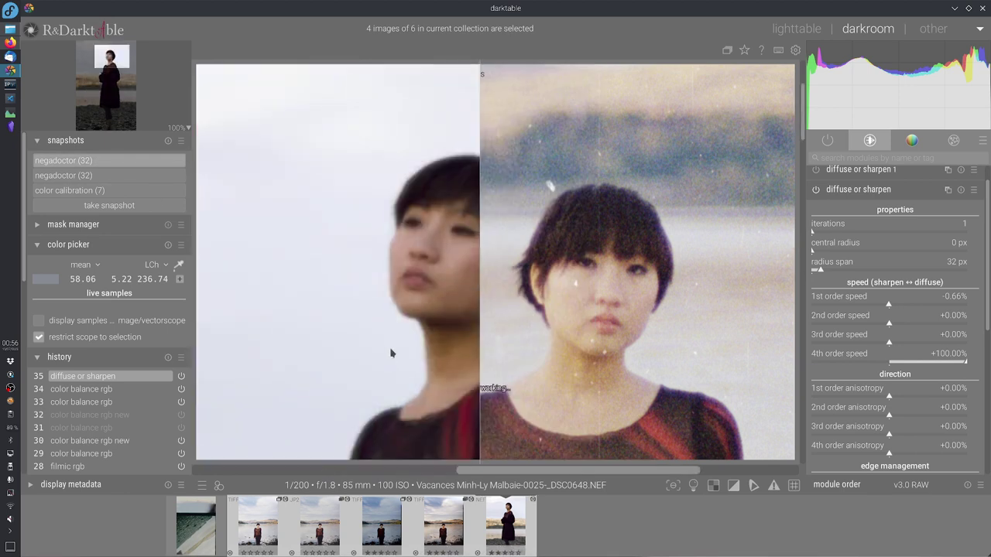
left_click_drag(509, 385, 527, 384)
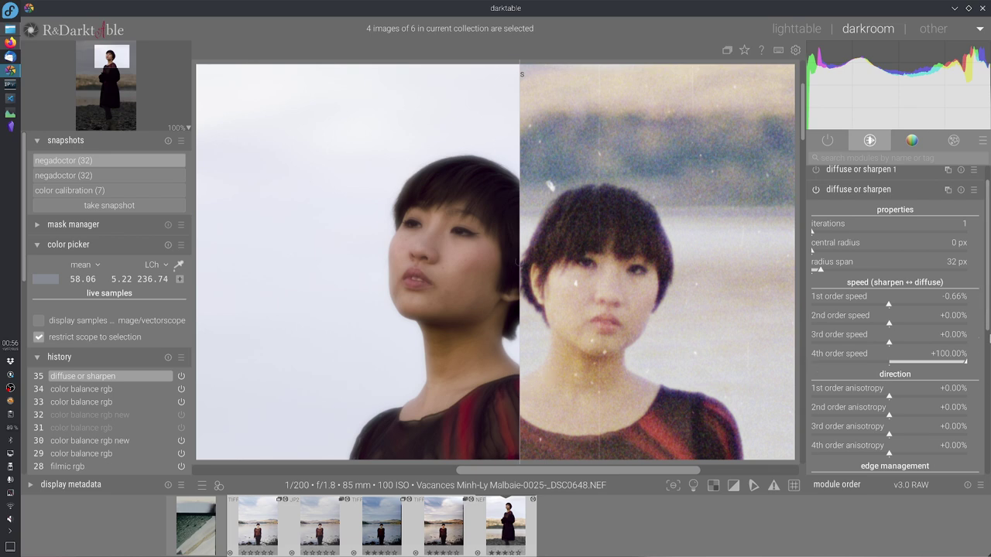
Turn on uniform blending for diffuse or sharpen with the RGB red channel blend mode, and compare the portrait with the snapshot
scroll(853, 331, "down", 5)
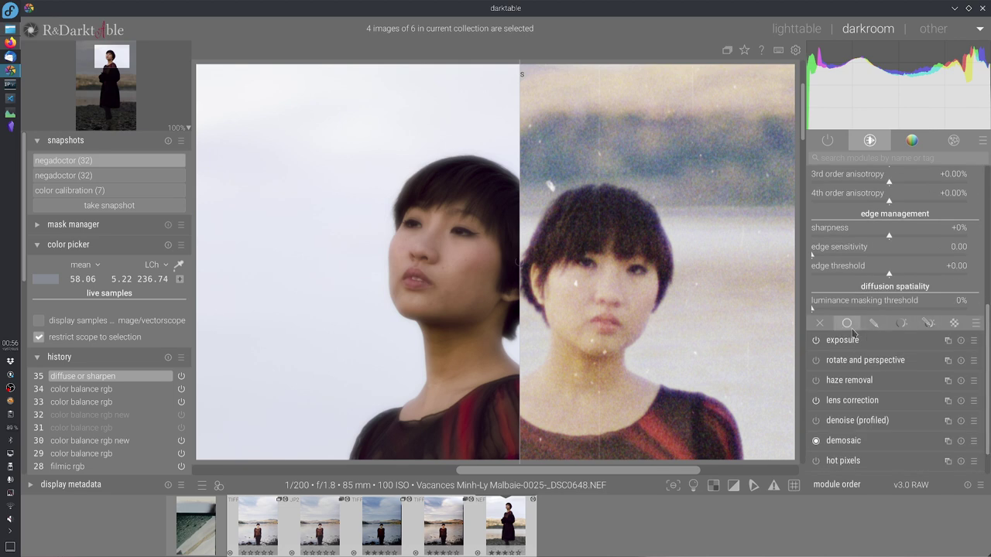
left_click(853, 330)
left_click(950, 346)
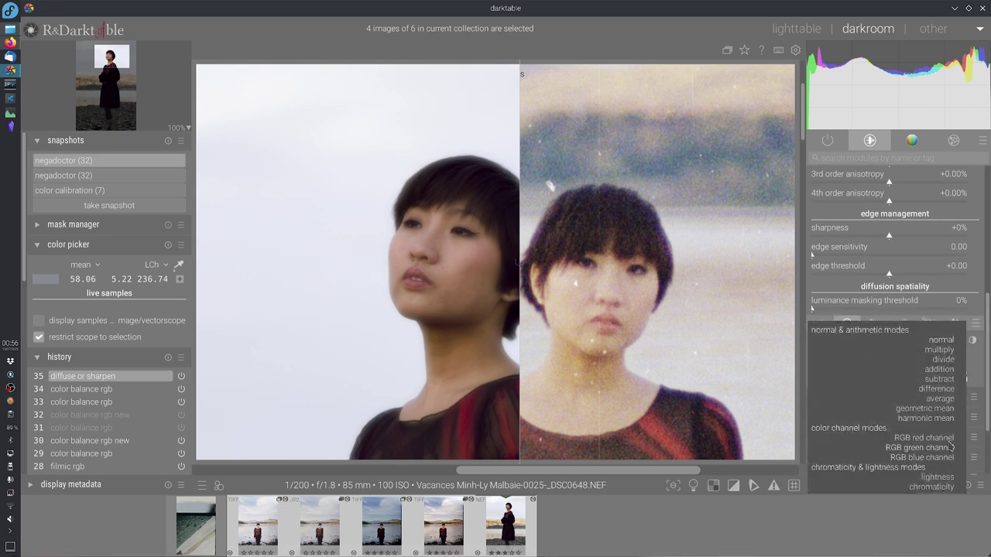
left_click(947, 438)
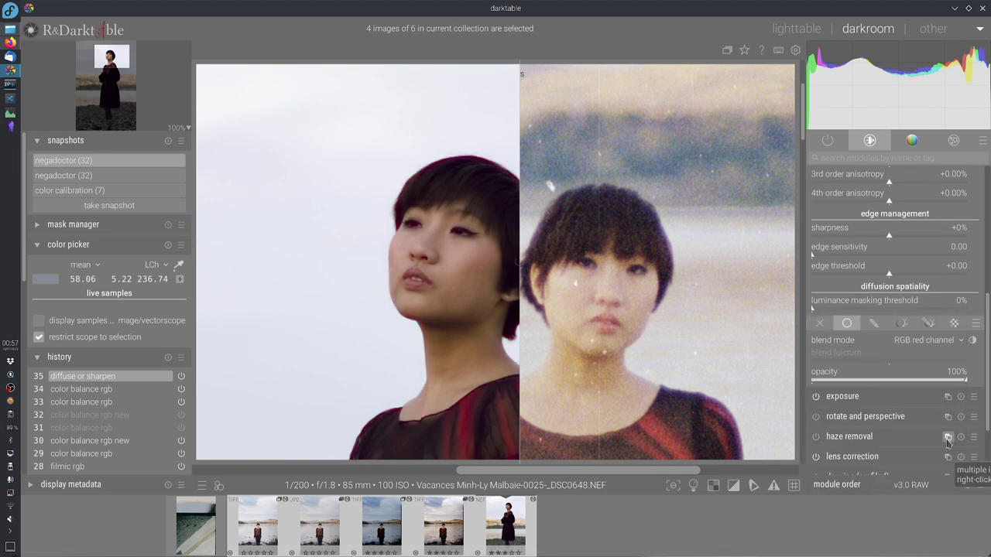
left_click_drag(515, 426, 531, 425)
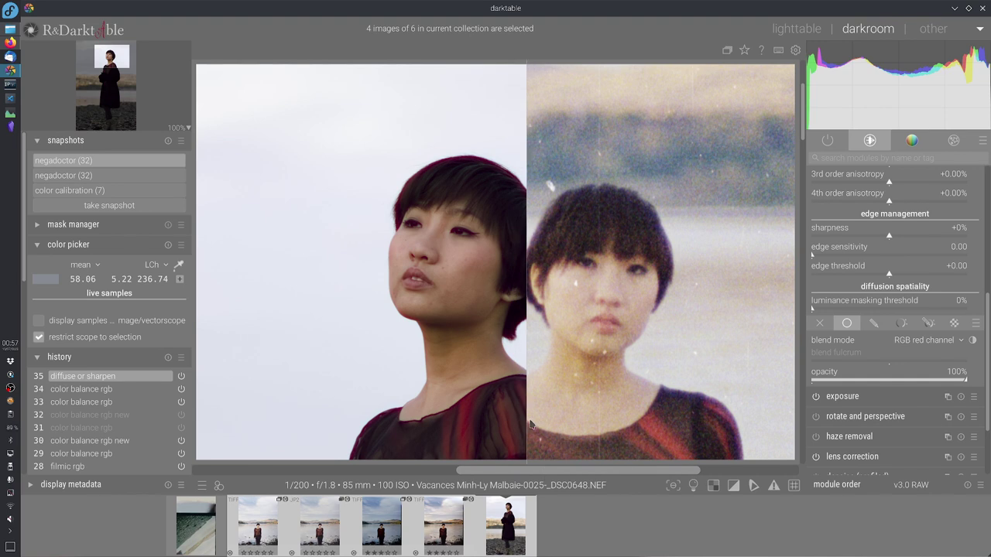
Try a 4th order speed of +14.90% for diffuse or sharpen, and settle on about +56.29%
scroll(980, 267, "up", 5)
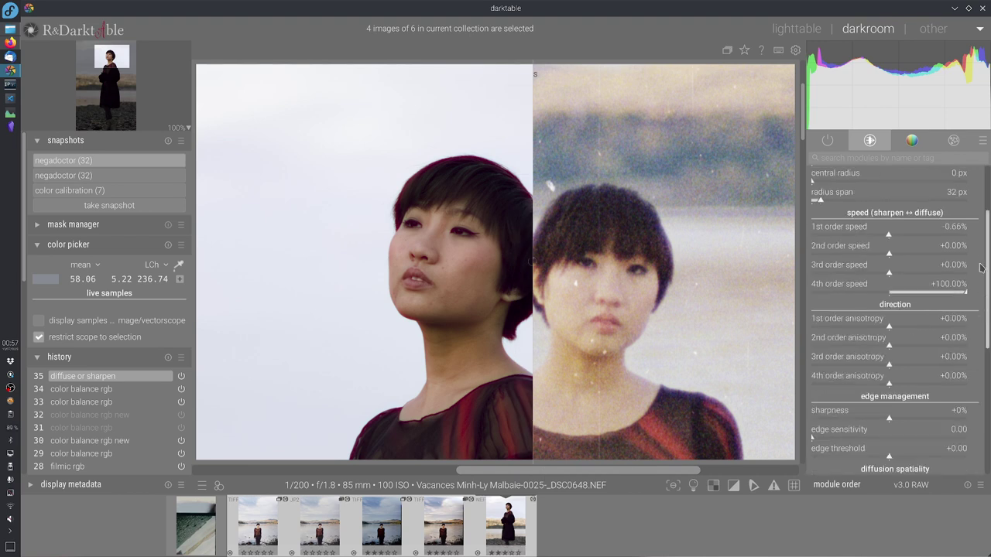
scroll(980, 267, "up", 3)
scroll(981, 267, "down", 3)
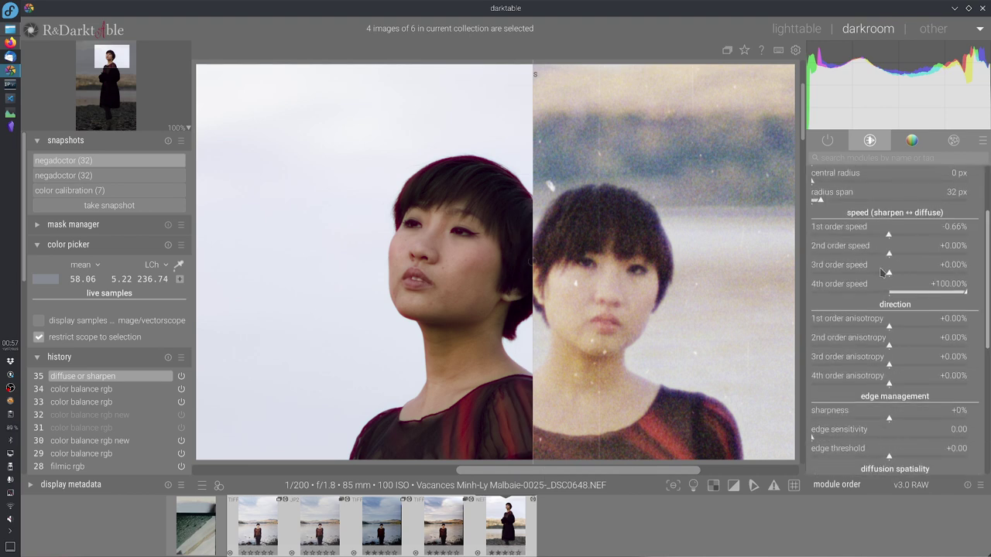
left_click(902, 297)
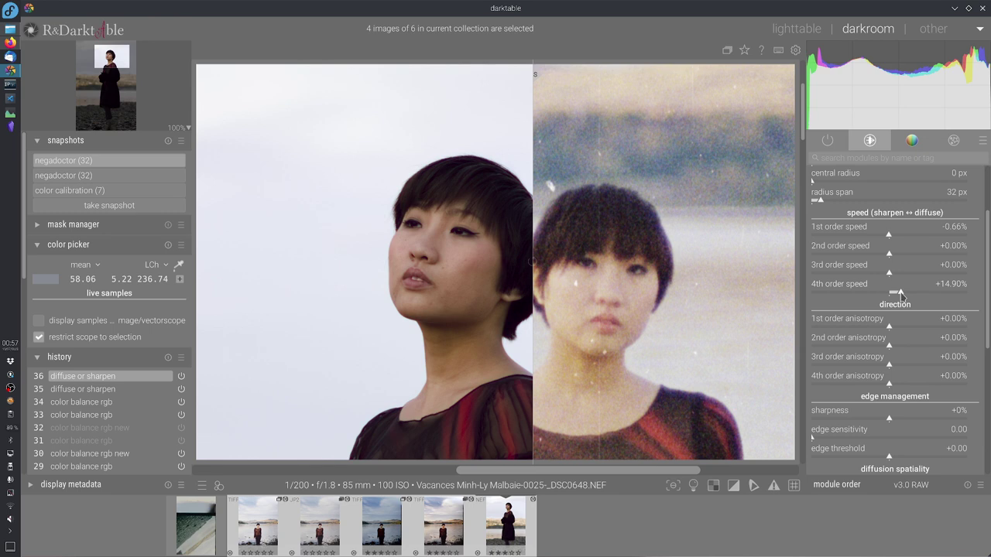
left_click(922, 293)
scroll(955, 290, "up", 2)
scroll(955, 291, "up", 3)
left_click(934, 291)
Try 1st order speeds of +14.90% and +57.62%, settle on about +46.69%, and compare more of the portrait with the snapshot
left_click(900, 235)
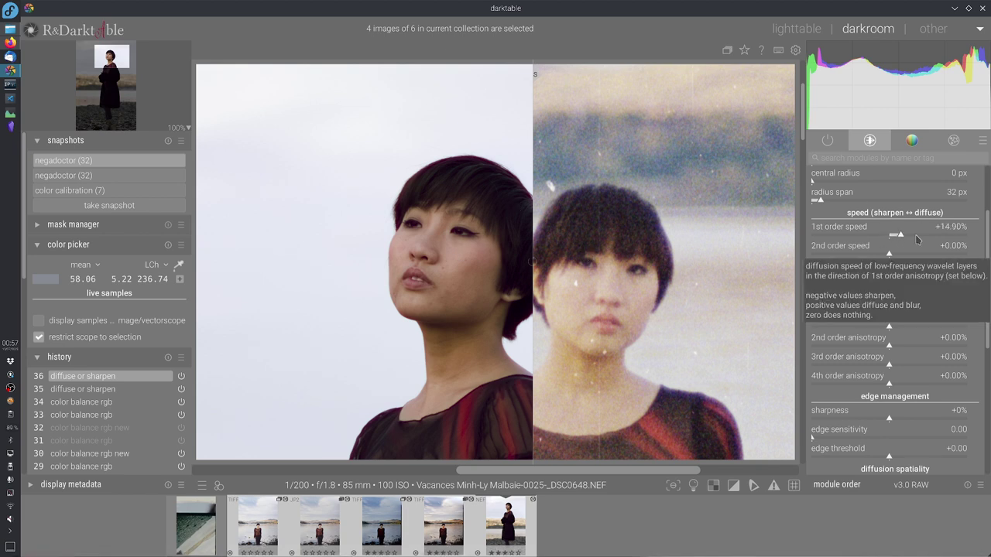
left_click(916, 235)
left_click(933, 235)
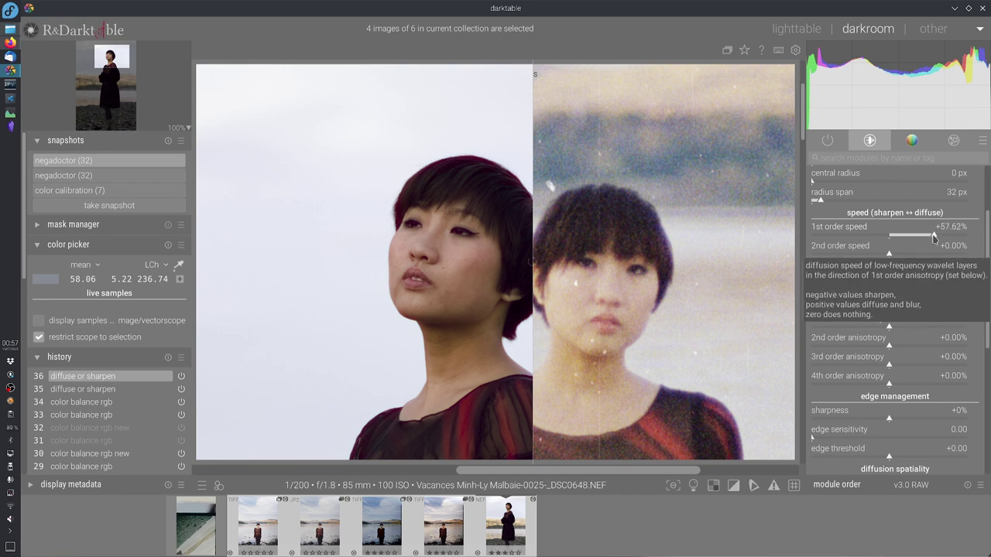
left_click(925, 235)
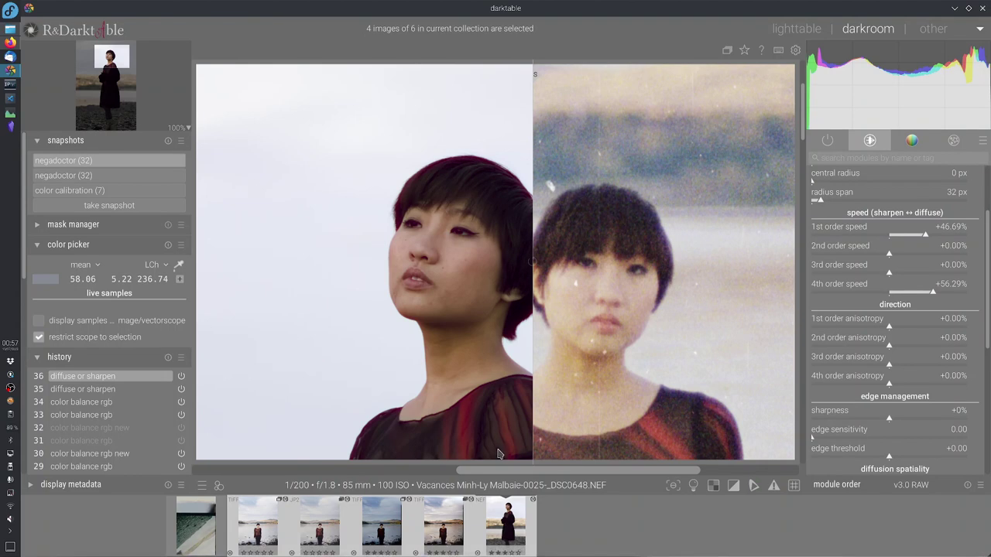
left_click_drag(568, 455, 574, 431)
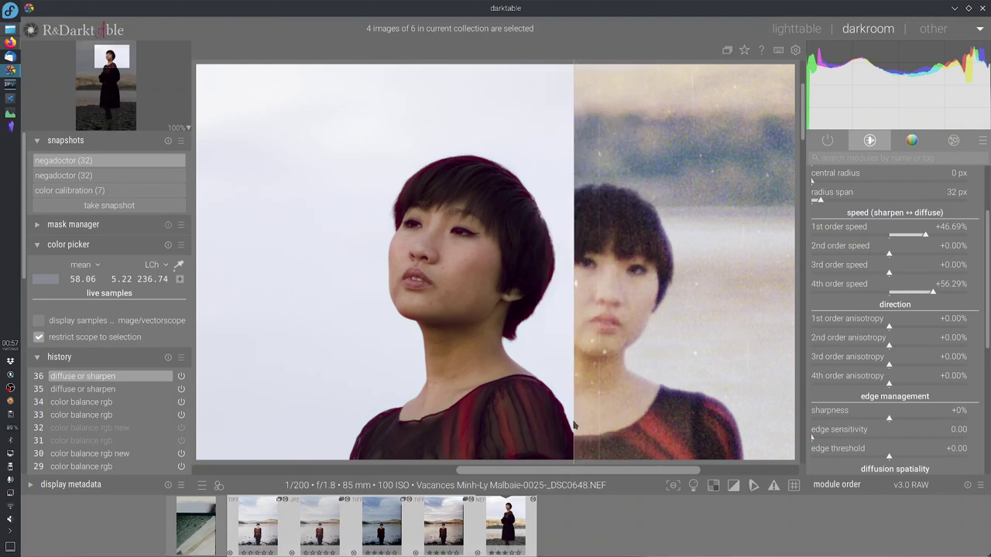
Try a 4th order anisotropy of -668.87% and a 1st order anisotropy of -642.38%, and return both to 0%
left_click(838, 386)
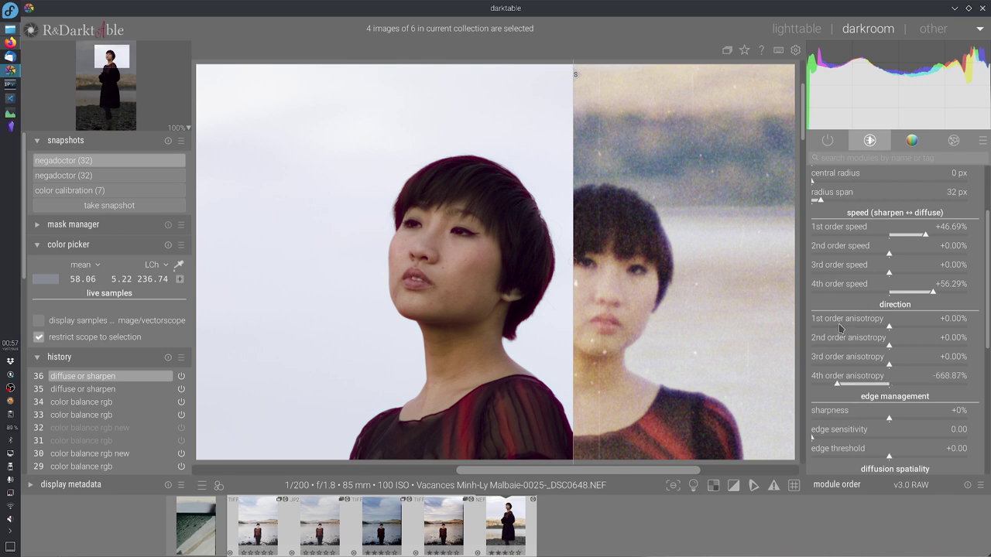
left_click(840, 326)
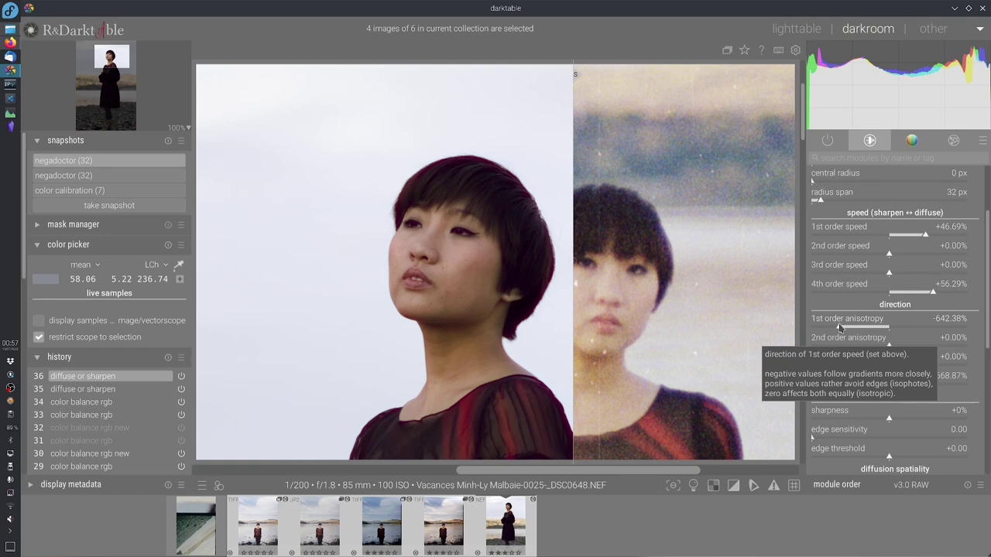
double_click(840, 326)
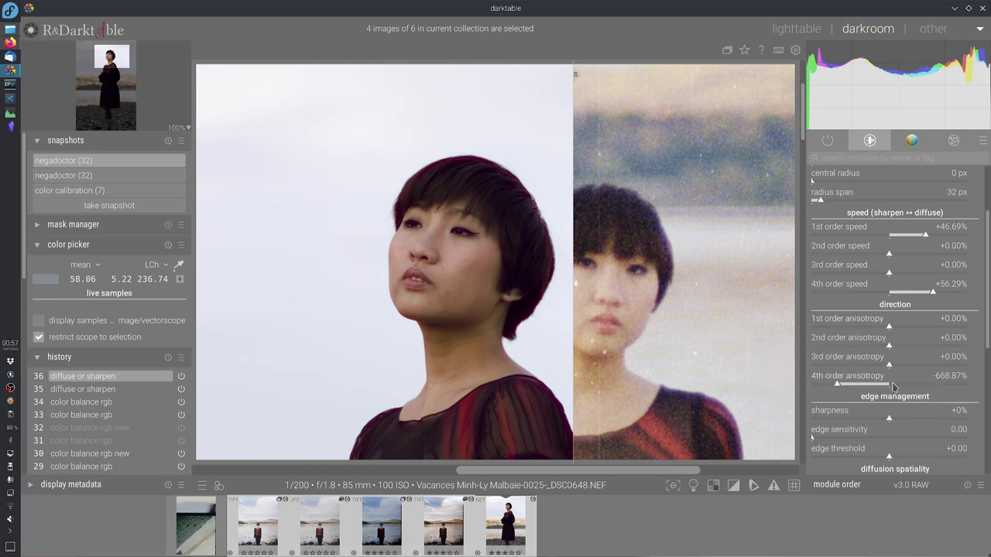
left_click(893, 386)
left_click_drag(573, 415, 505, 416)
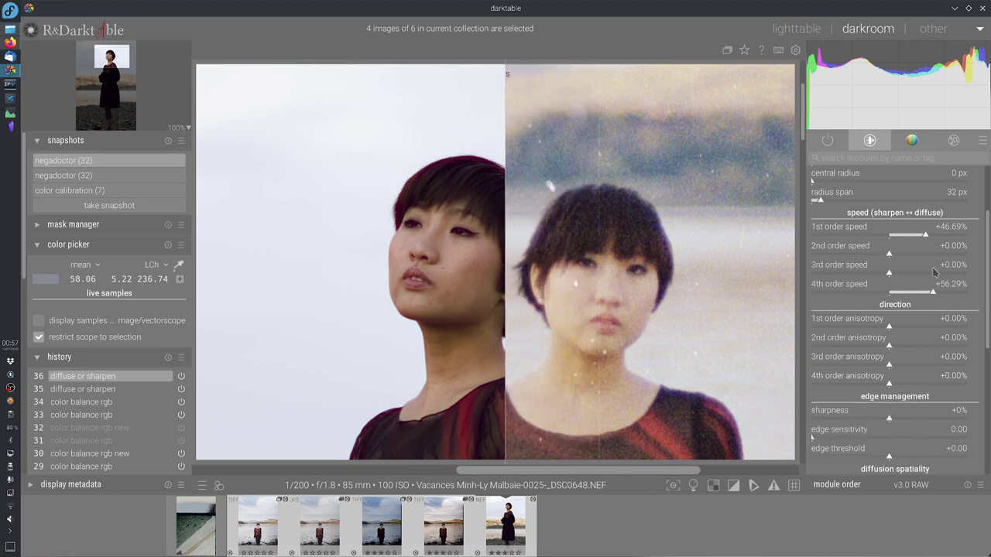
Delete the diffuse or sharpen 1 instance, and compare the portrait with the film snapshot across the split line
scroll(985, 256, "up", 3)
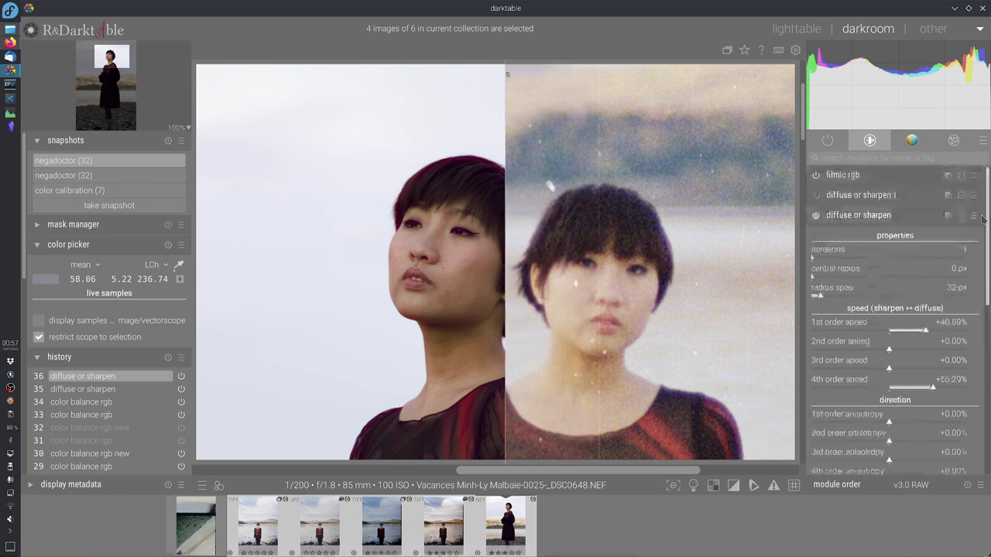
left_click(948, 197)
left_click(926, 248)
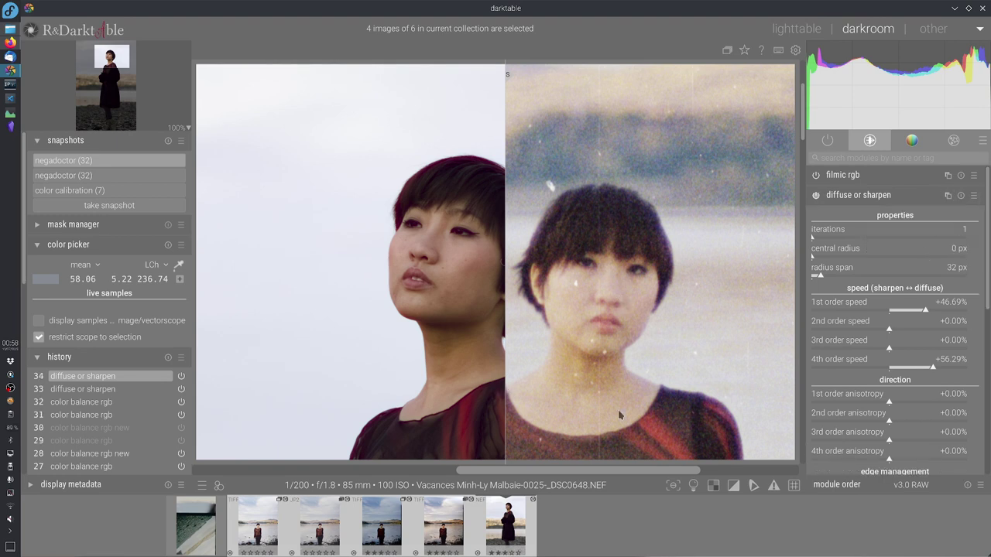
left_click_drag(608, 391, 441, 416)
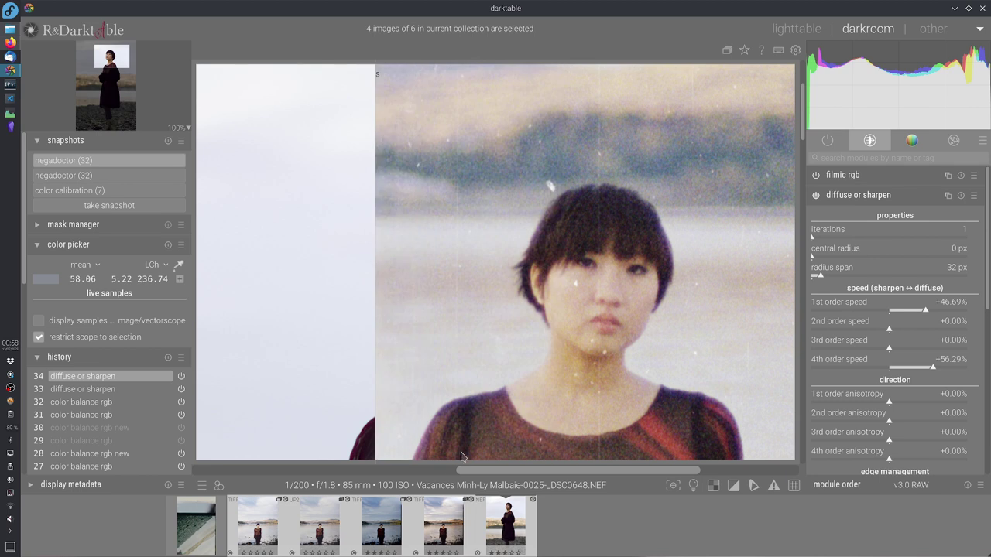
left_click_drag(373, 432, 593, 356)
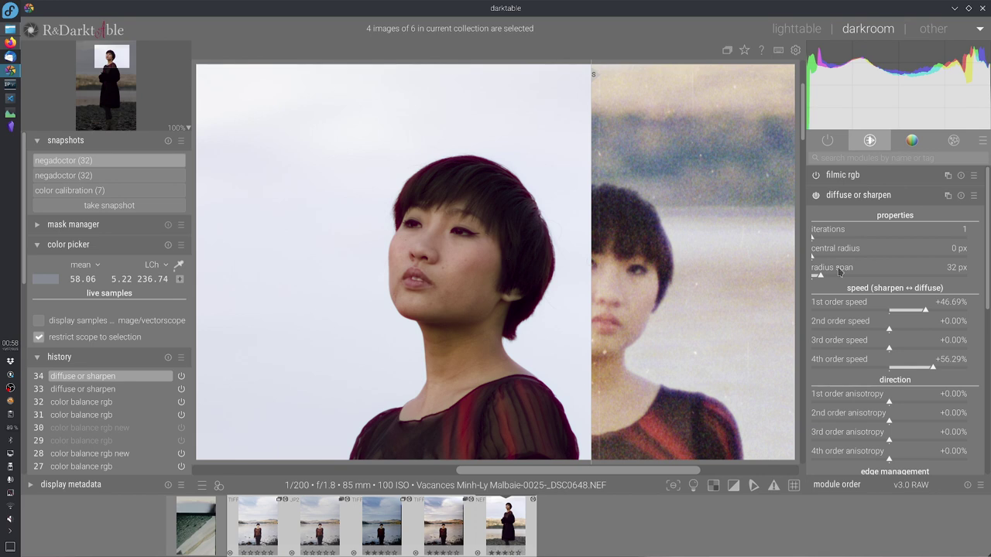
Duplicate the diffuse or sharpen instance and name the copy "blue"
left_click(948, 196)
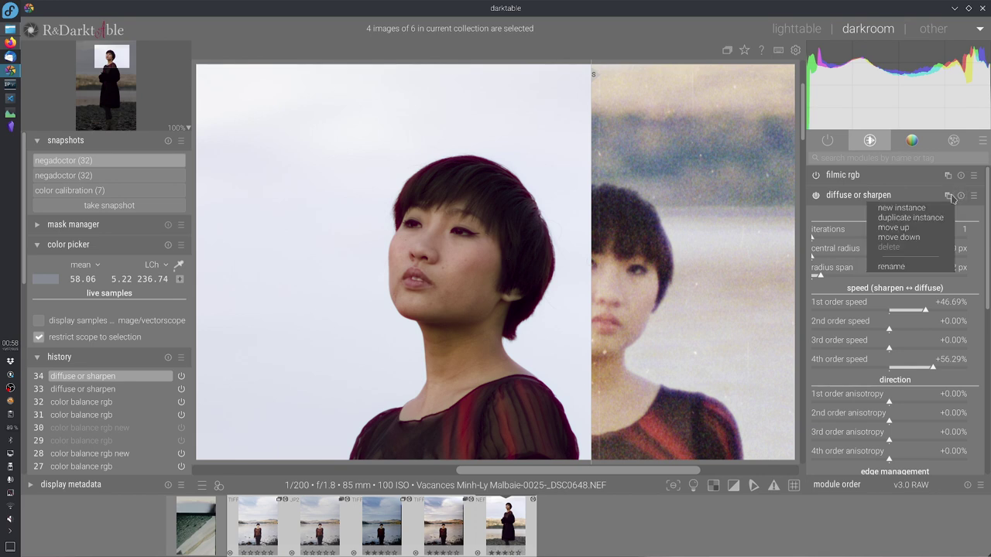
left_click(920, 218)
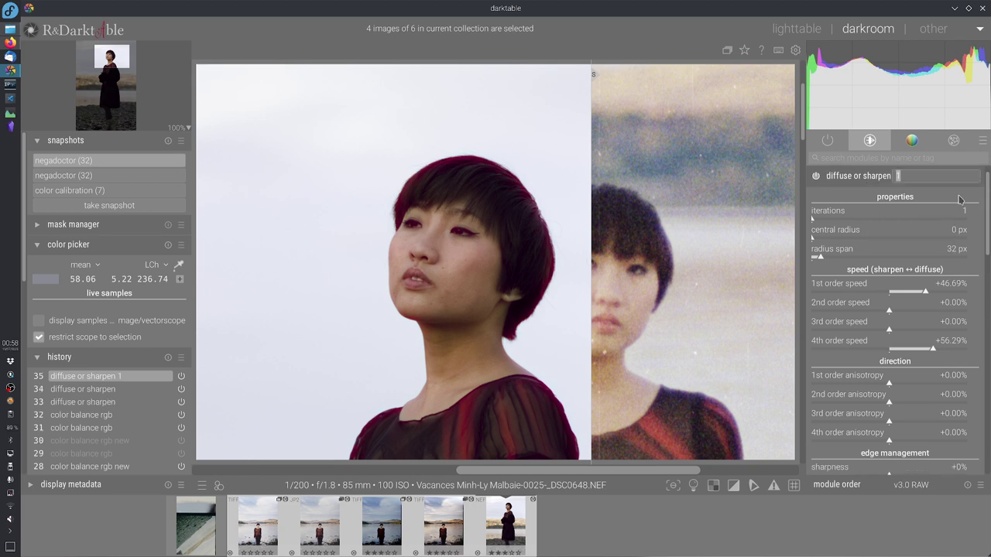
type("blue")
key("Return")
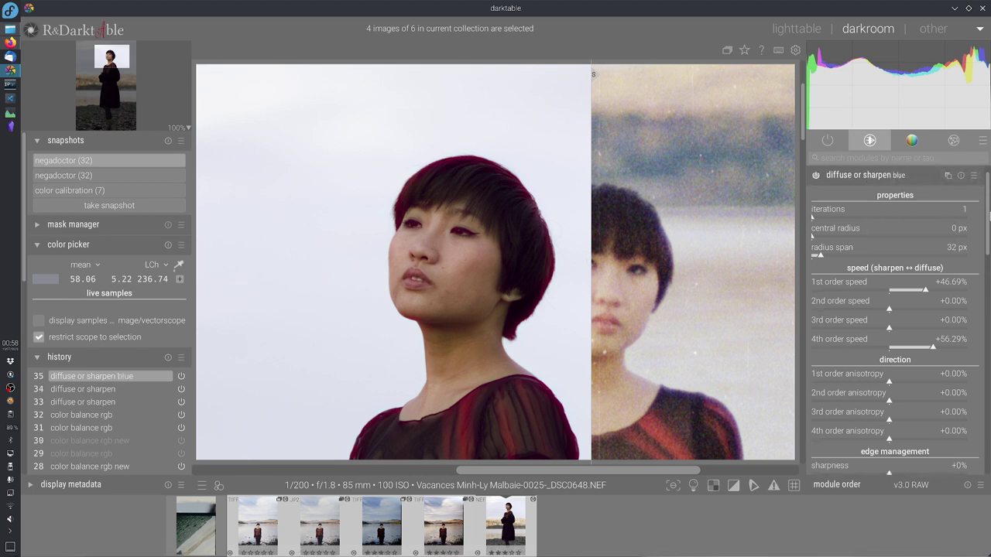
Set the blue instance's blend mode to RGB blue channel and its opacity to 58%, comparing against the film snapshot
scroll(987, 223, "down", 7)
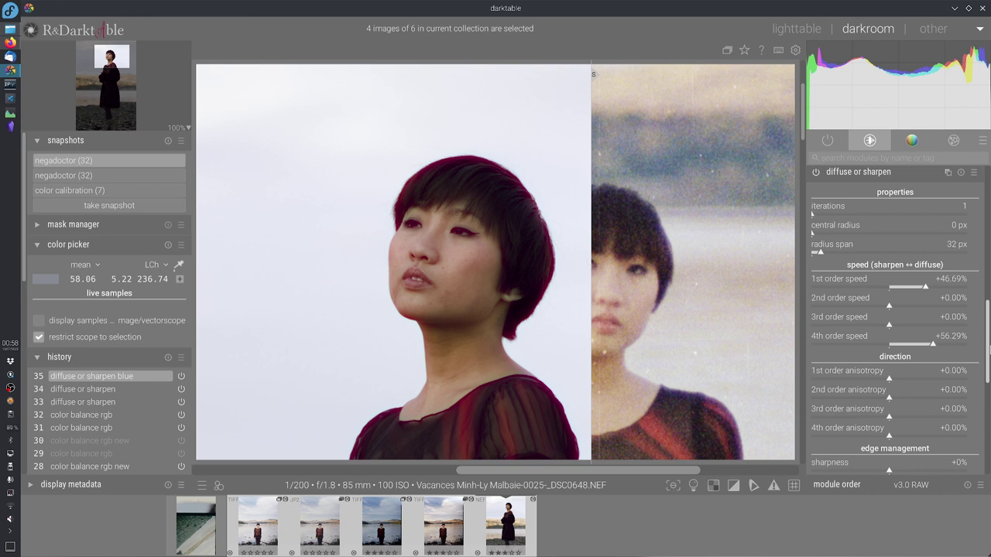
left_click(938, 315)
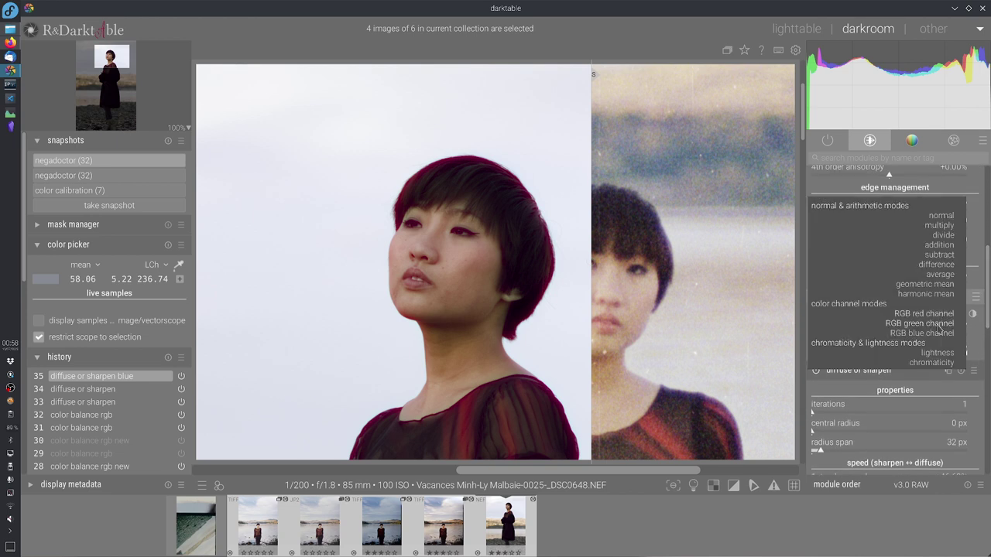
left_click(937, 333)
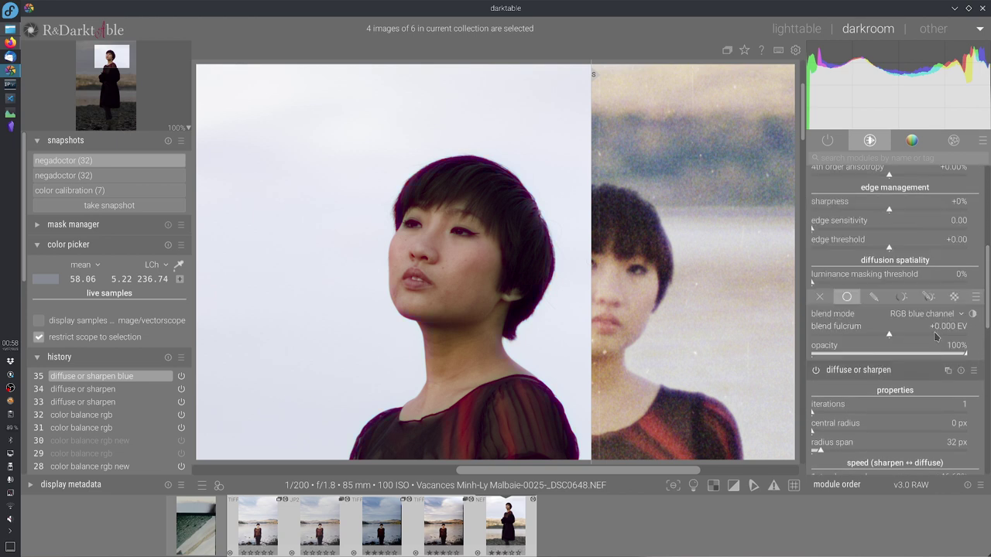
left_click_drag(611, 397, 533, 404)
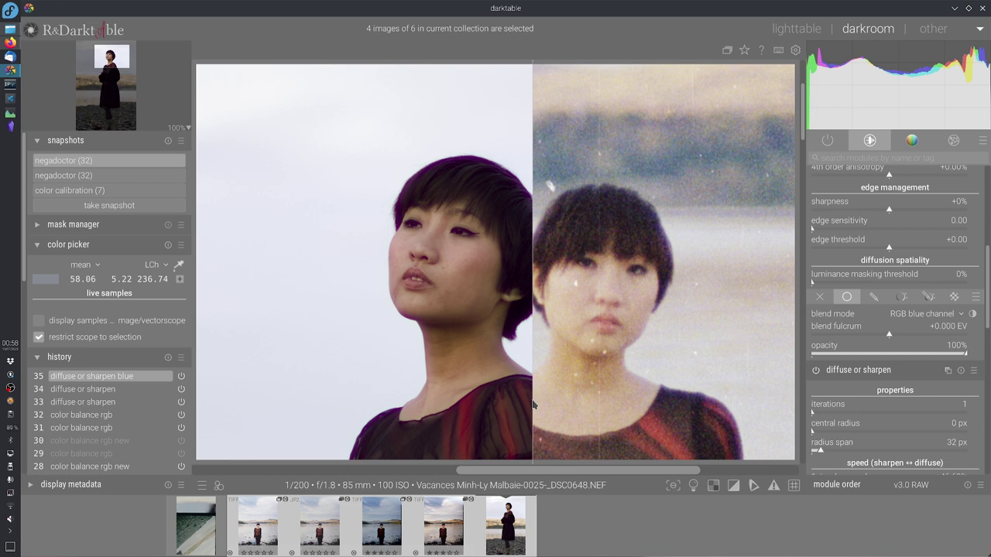
left_click(902, 355)
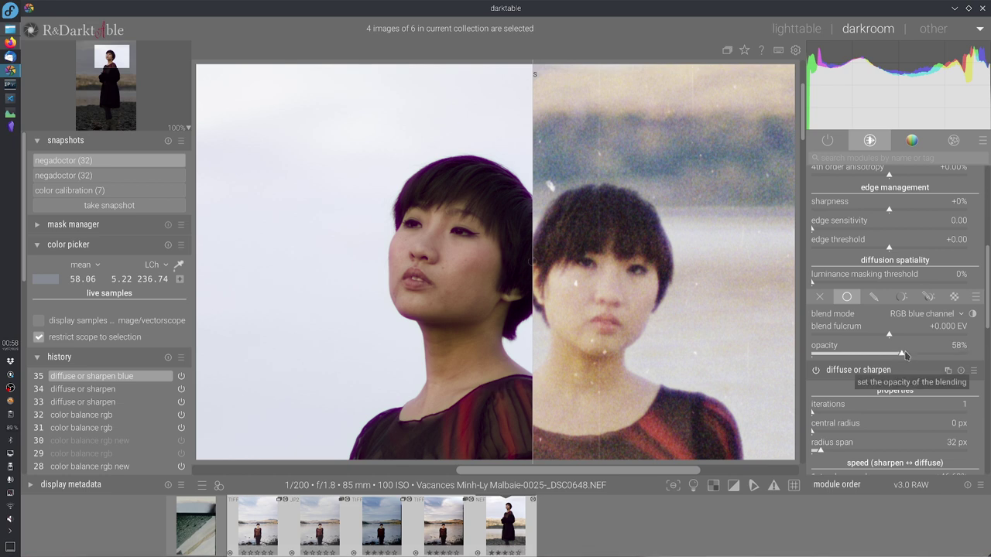
Set the blue instance's 4th order speed to 17.22%, its radius span to 59 px and its opacity to 100%
left_click(910, 353)
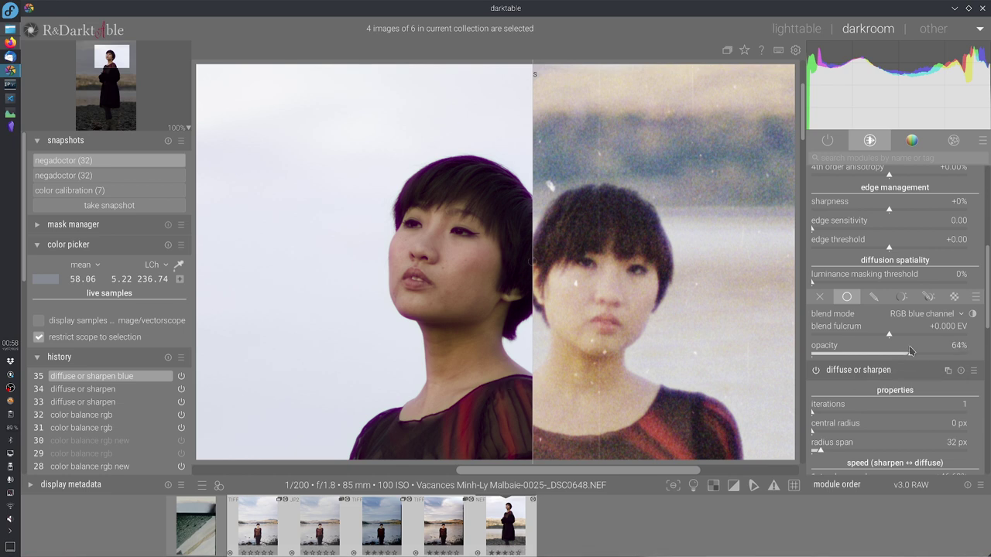
scroll(981, 219, "up", 5)
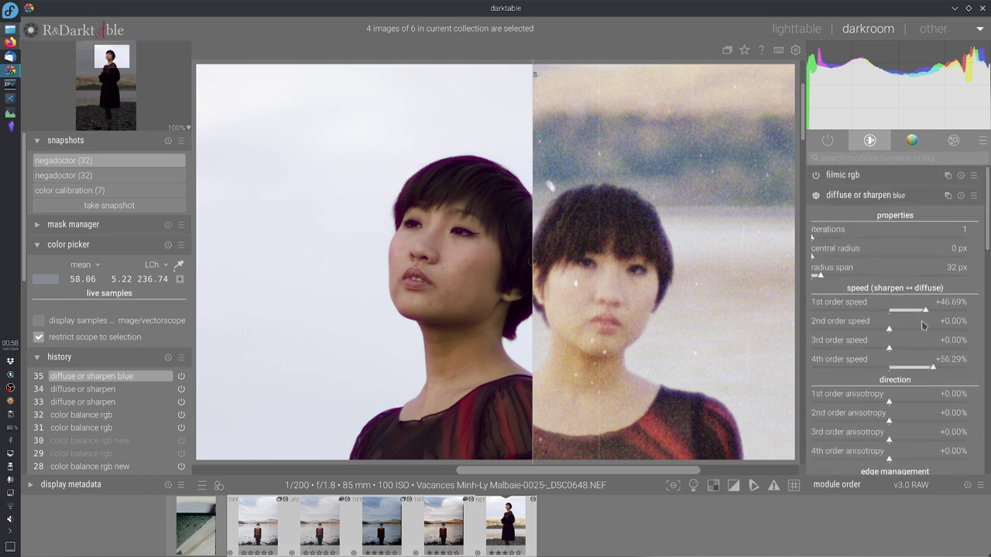
left_click(903, 370)
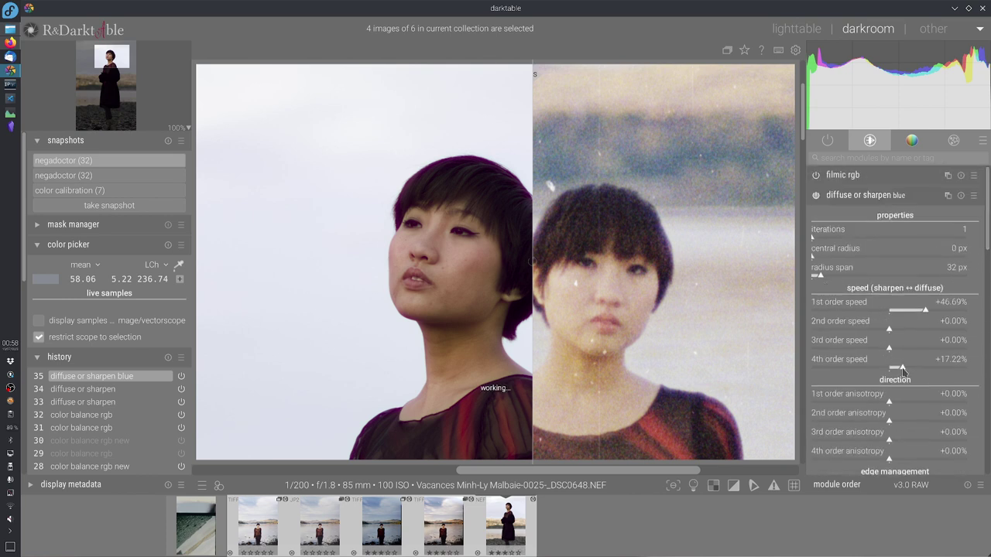
left_click(824, 275)
left_click_drag(823, 275, 829, 275)
scroll(987, 233, "down", 4)
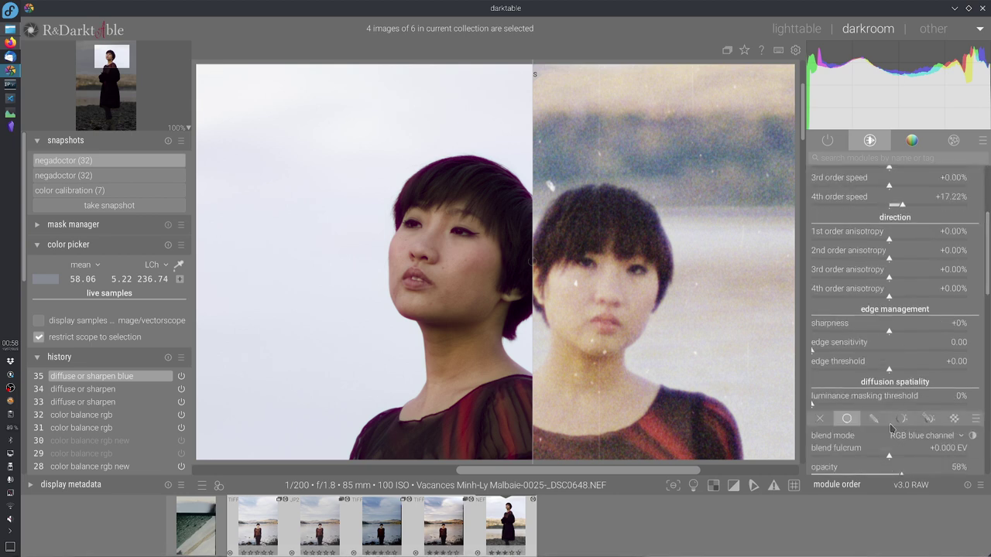
scroll(988, 326, "down", 4)
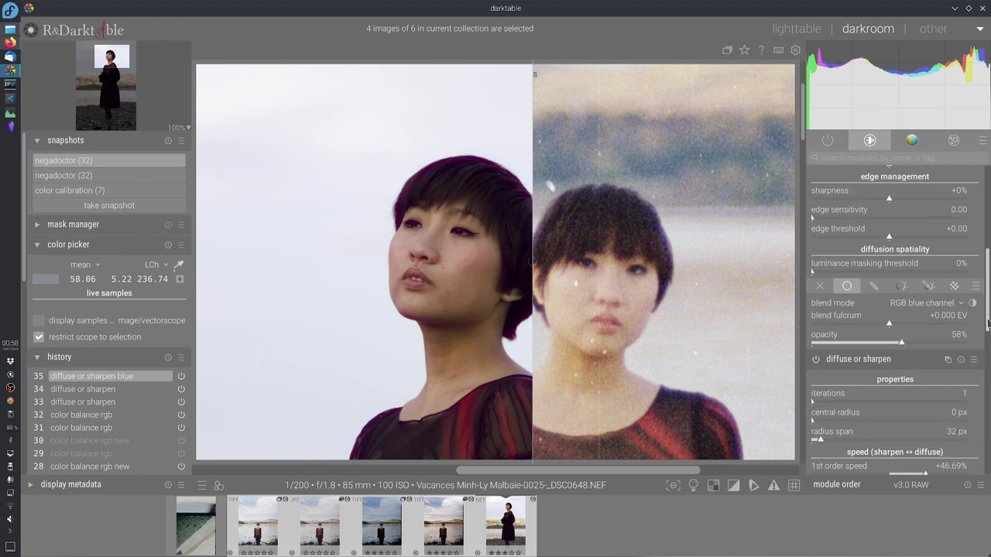
scroll(988, 326, "up", 4)
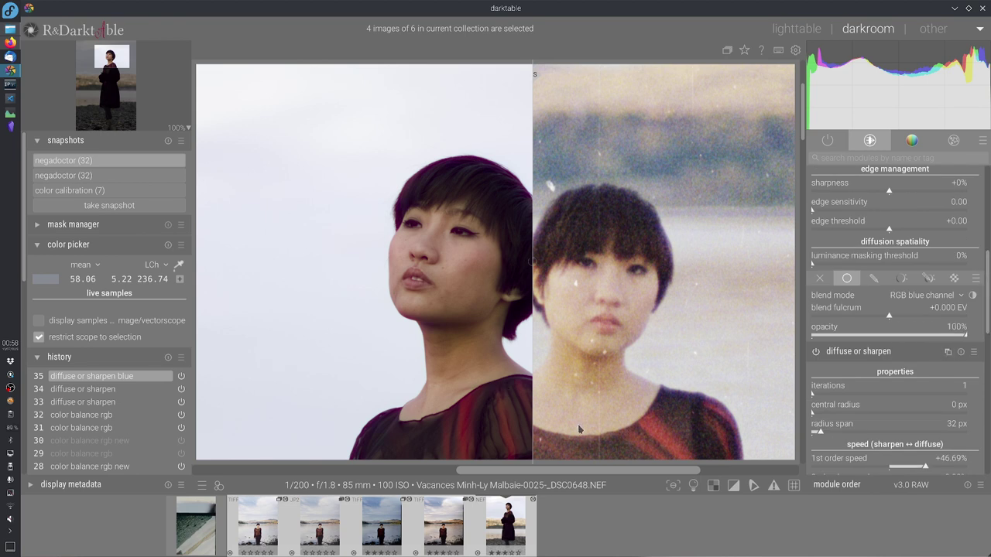
Set the blue instance's 1st order speed to 63.25% and reset its 4th order speed to 0%, comparing against the film snapshot
left_click_drag(533, 430, 501, 431)
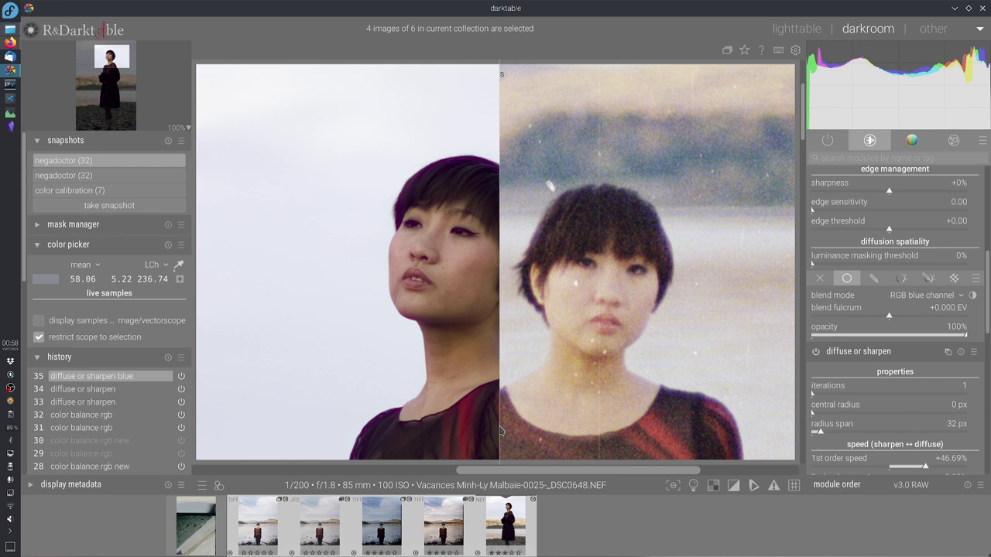
scroll(977, 326, "up", 6)
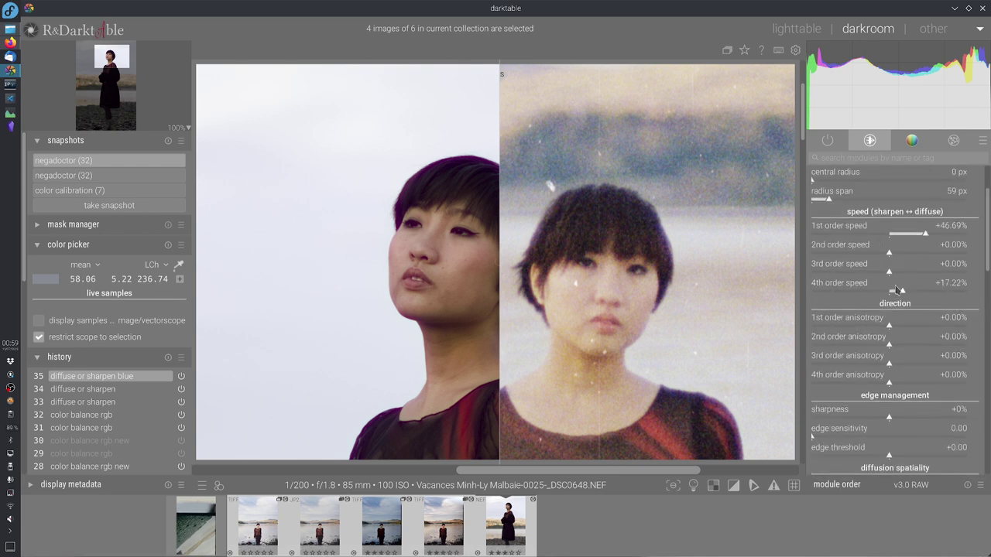
left_click(948, 232)
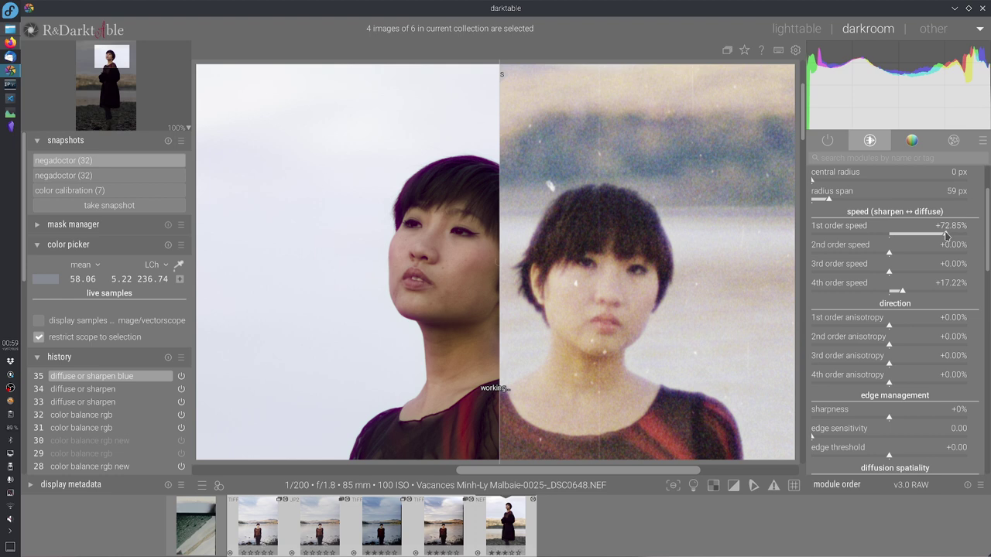
double_click(897, 290)
left_click_drag(988, 245, 988, 220)
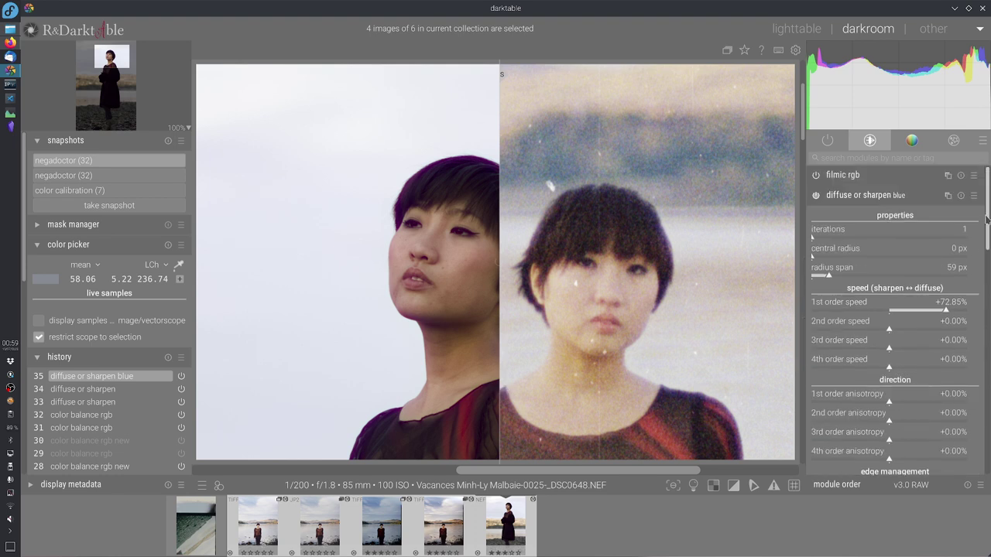
left_click(931, 311)
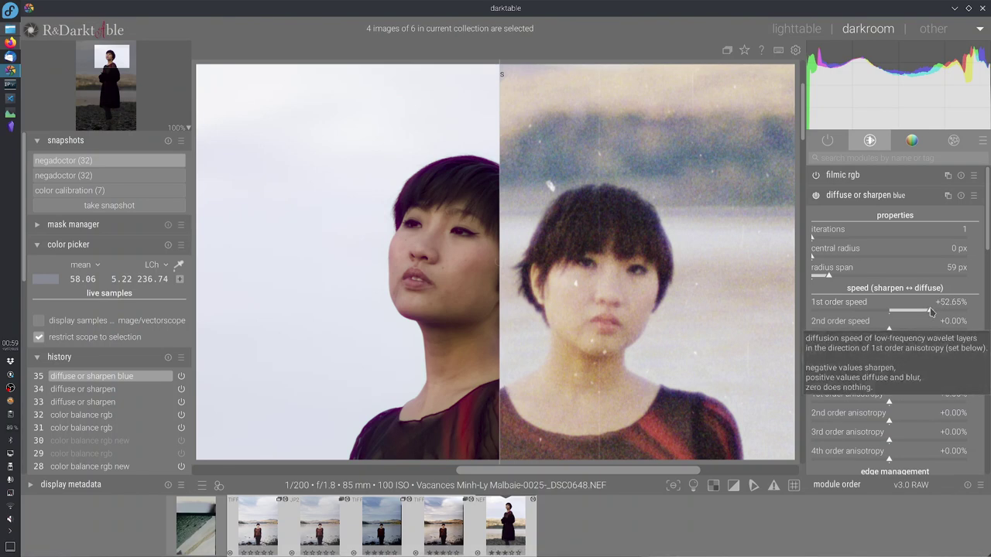
left_click_drag(931, 312, 938, 311)
left_click_drag(500, 391, 538, 346)
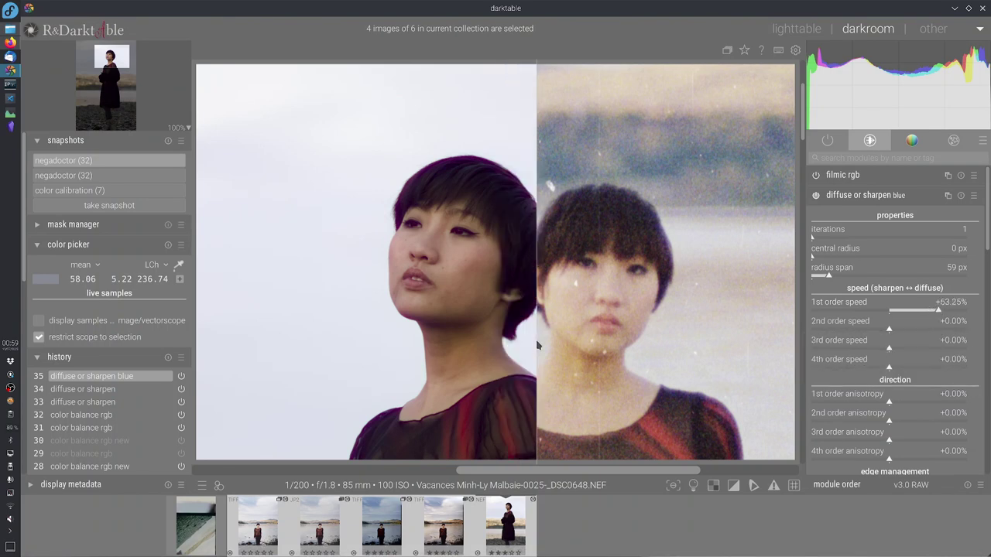
Set the blue instance's radius span to 66 px, compare the portrait with the film snapshot, and collapse the module
left_click(843, 276)
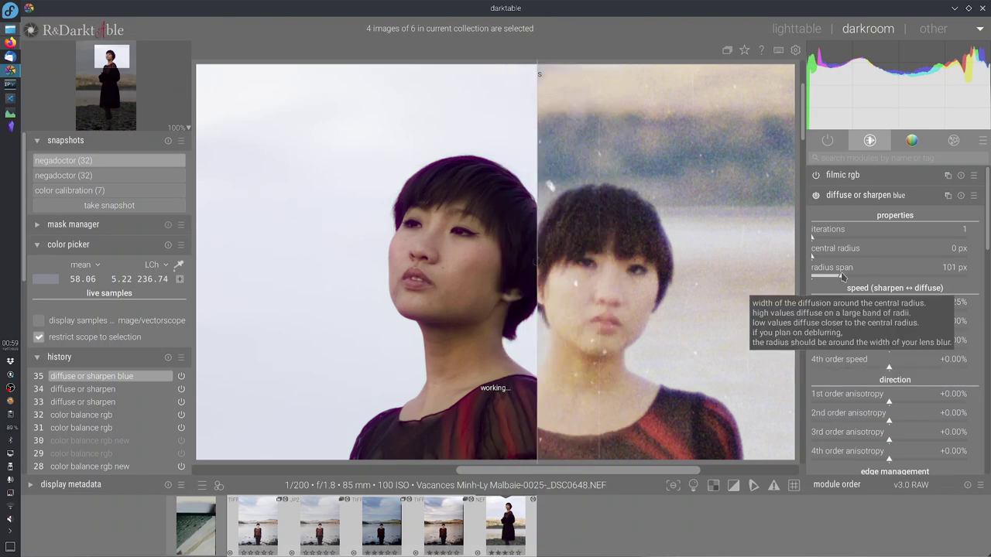
left_click(833, 277)
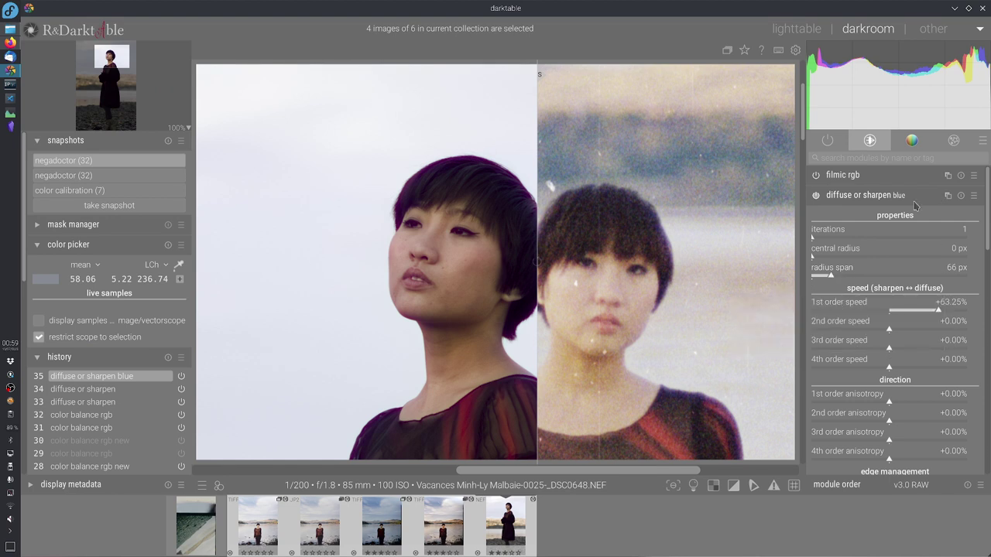
left_click_drag(534, 429, 484, 294)
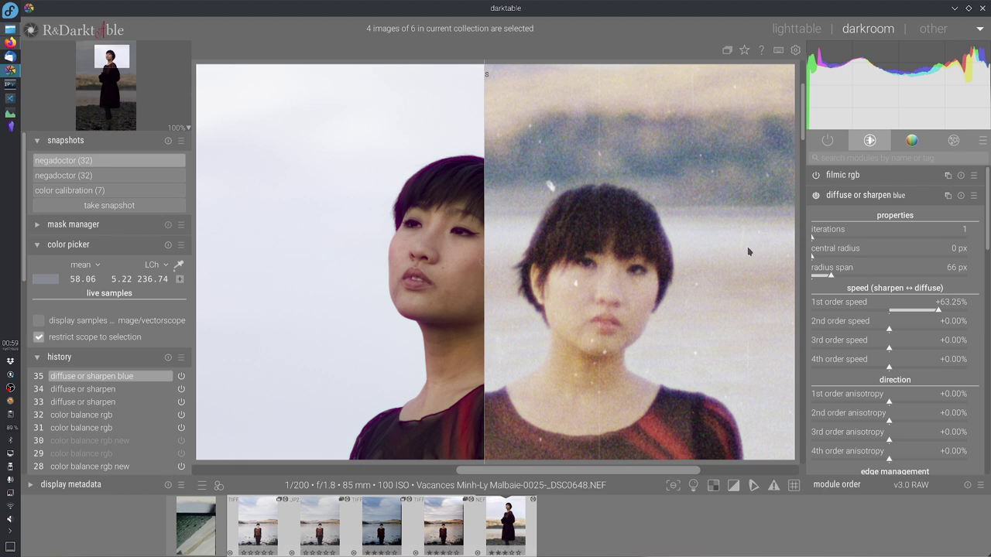
left_click(873, 198)
left_click(919, 201)
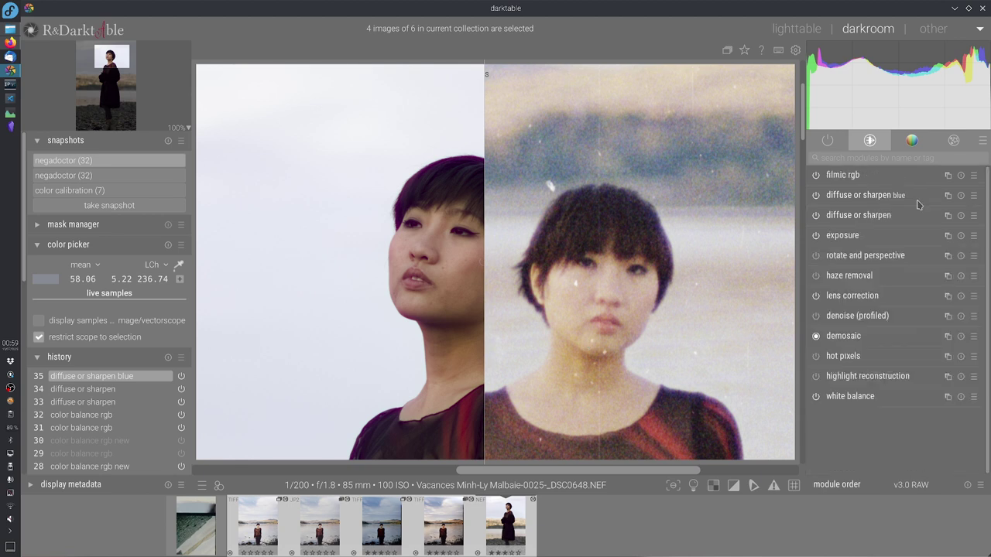
Add a new diffuse or sharpen instance and name it "unshap"
left_click(948, 196, "ctrl")
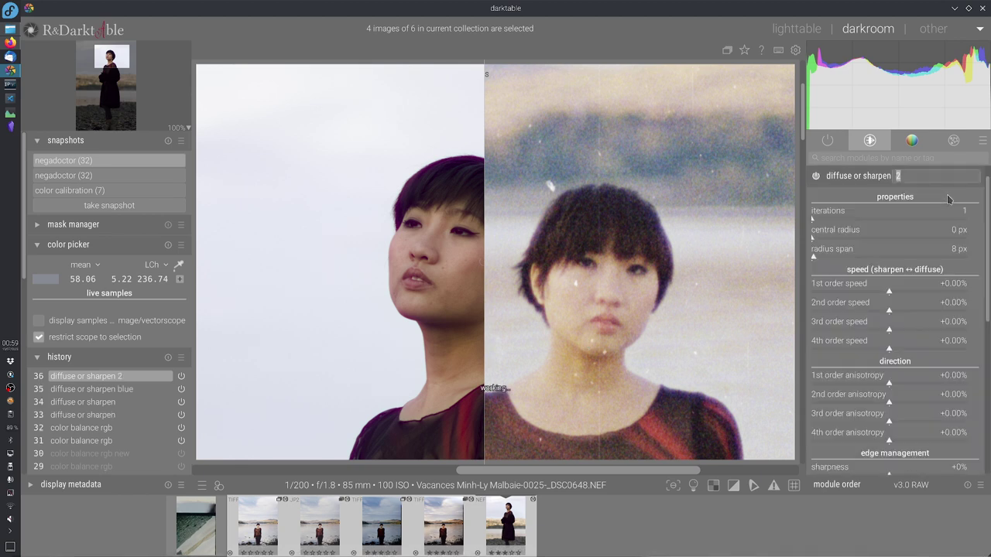
type("unshap")
key("Return")
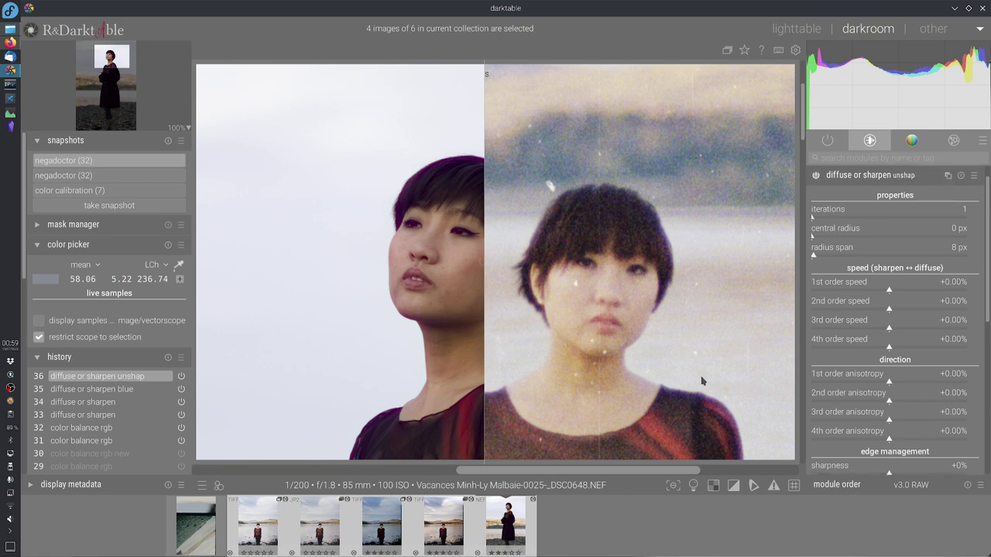
Set the unshap instance's 1st order speed to 52.98% and 4th order speed to 48.68%, comparing against the film snapshot
left_click_drag(574, 358, 529, 370)
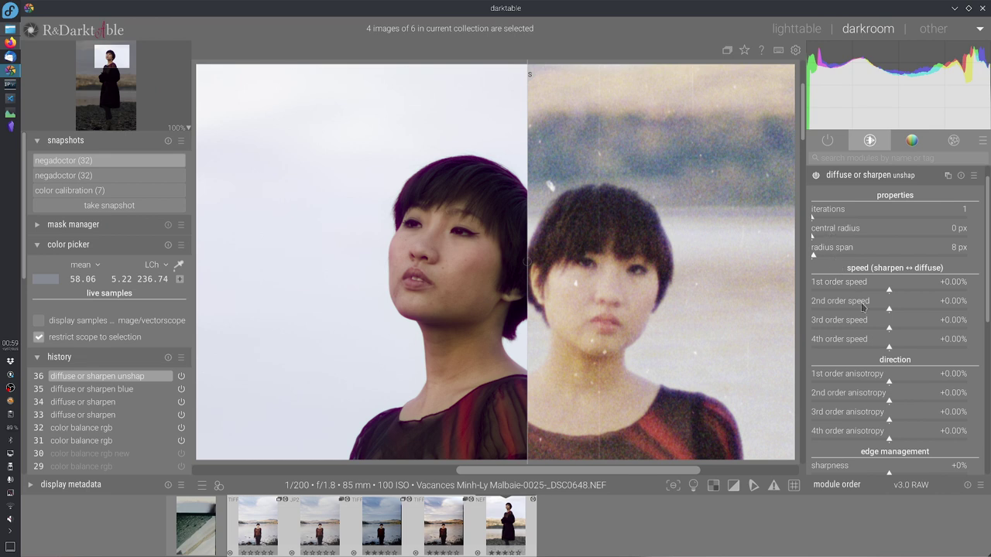
left_click(913, 346)
left_click(914, 288)
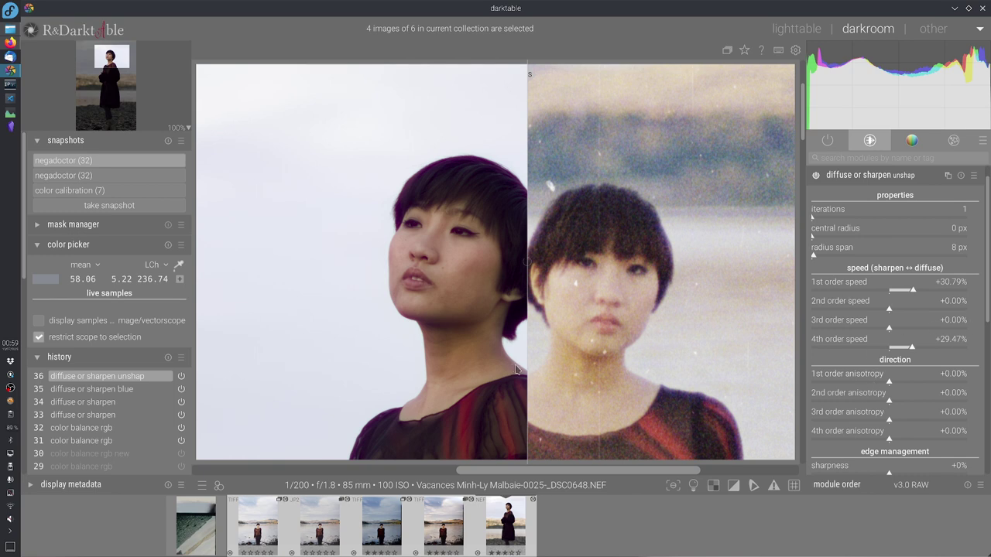
left_click_drag(517, 370, 465, 372)
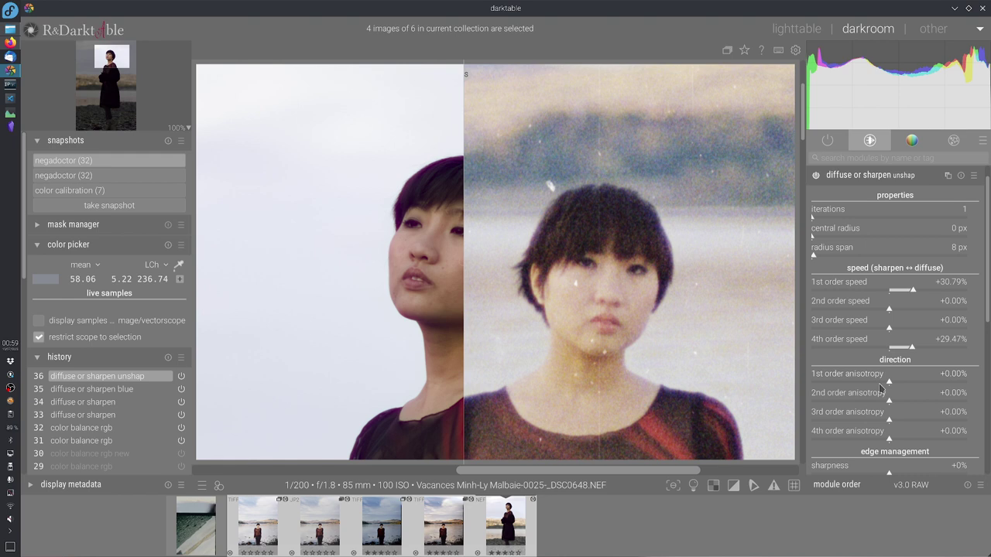
left_click(927, 345)
left_click(930, 288)
left_click(610, 352)
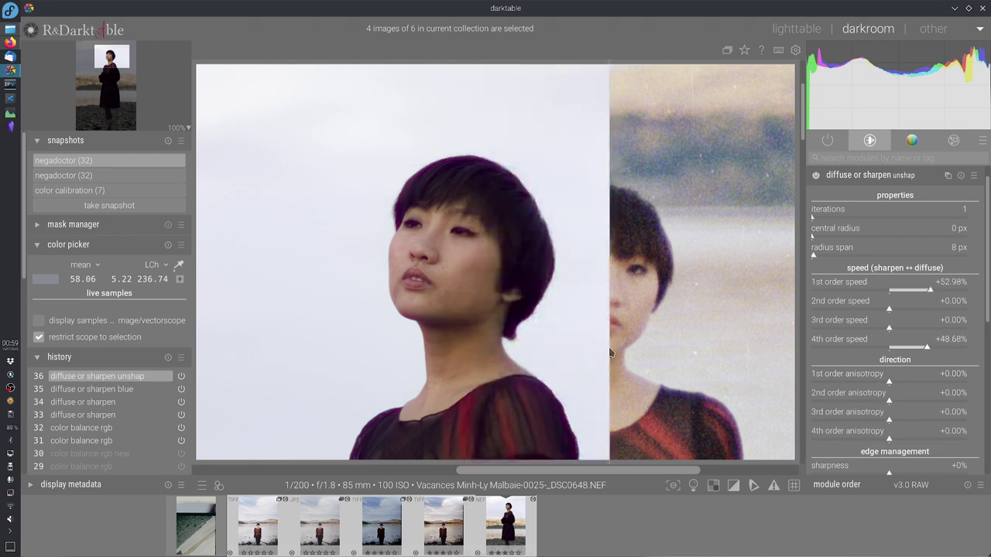
left_click_drag(609, 352, 527, 376)
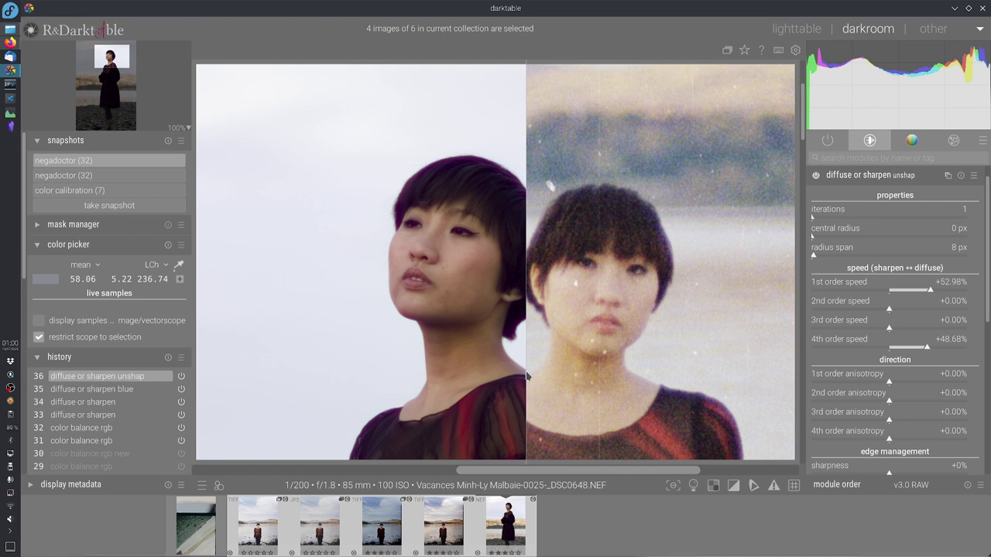
Switch the unshap instance off and on to judge its effect, compare with the film snapshot, and collapse the module
left_click(817, 177)
left_click(817, 177)
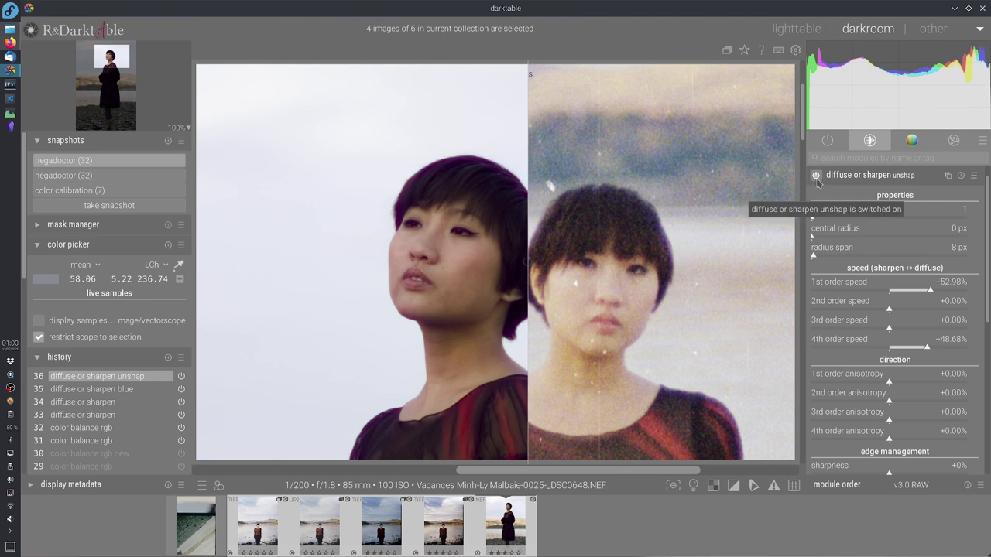
left_click(817, 177)
left_click(817, 177)
left_click(817, 177)
left_click(817, 178)
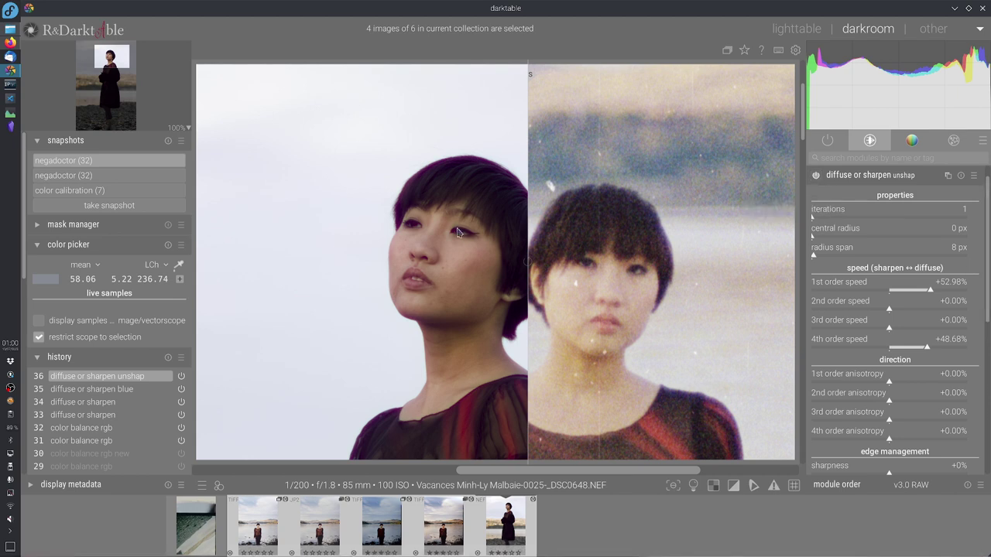
left_click_drag(520, 331, 588, 317)
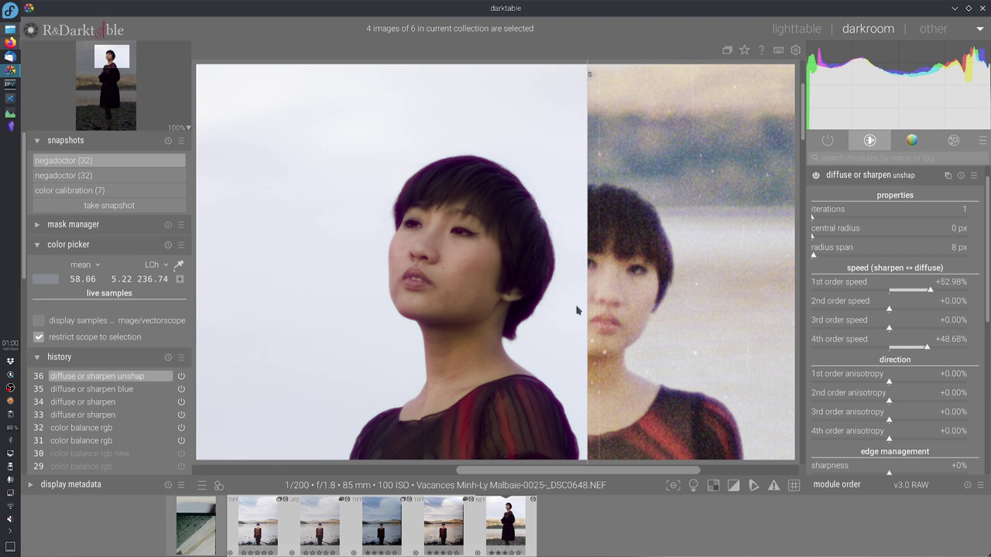
left_click_drag(586, 380, 472, 384)
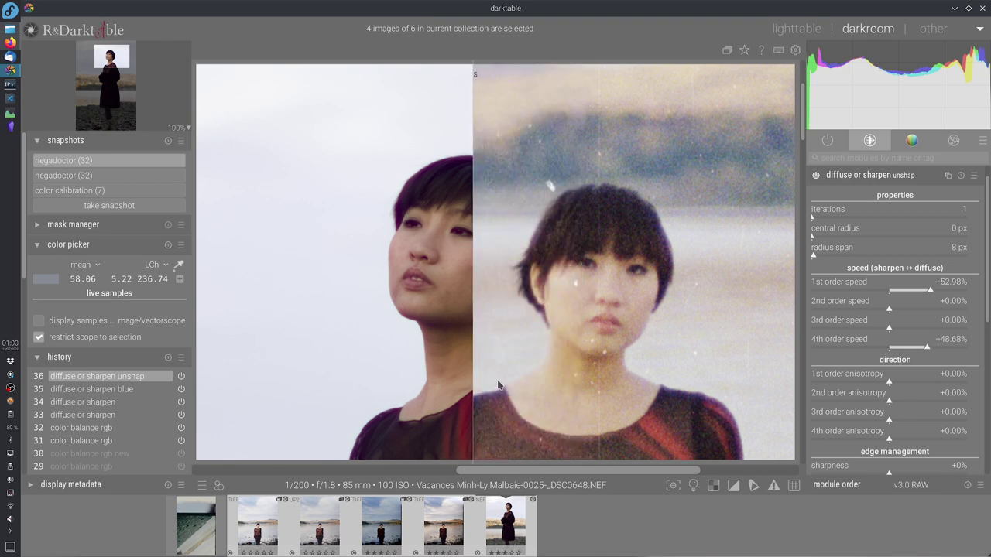
scroll(987, 298, "up", 1)
left_click(896, 203)
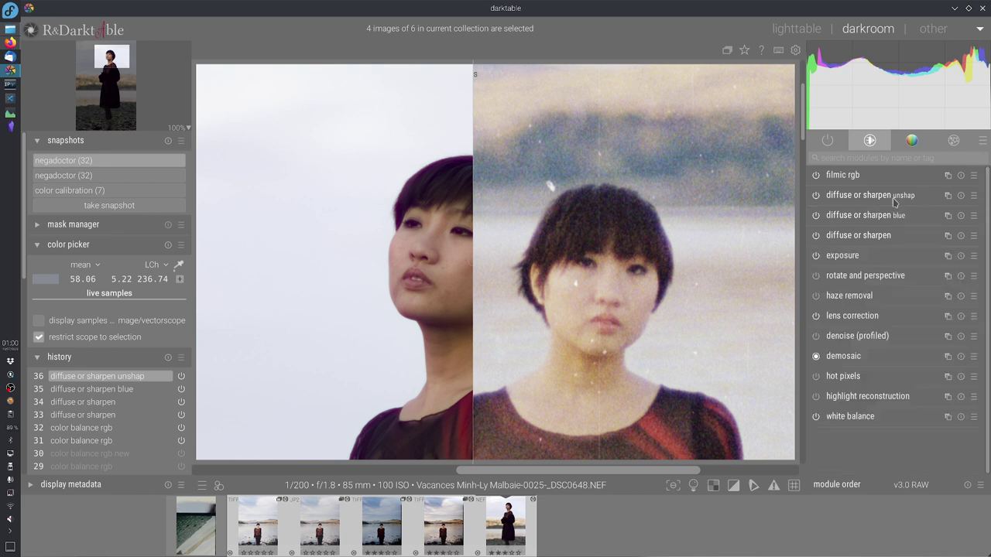
Set filmic rgb's black relative exposure to -4.88 EV, and compare the portrait with the film snapshot across the split line
left_click(888, 176)
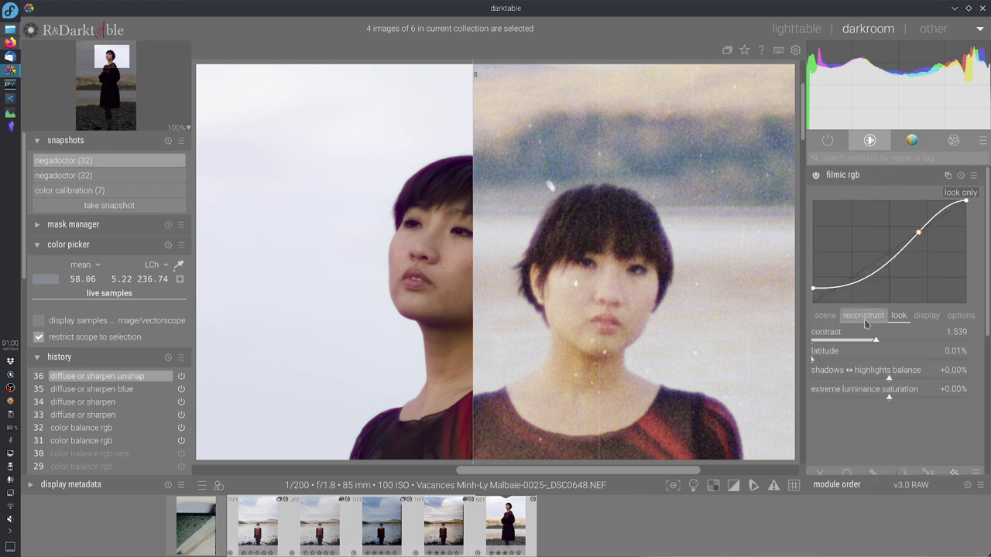
left_click(833, 321)
left_click(836, 324)
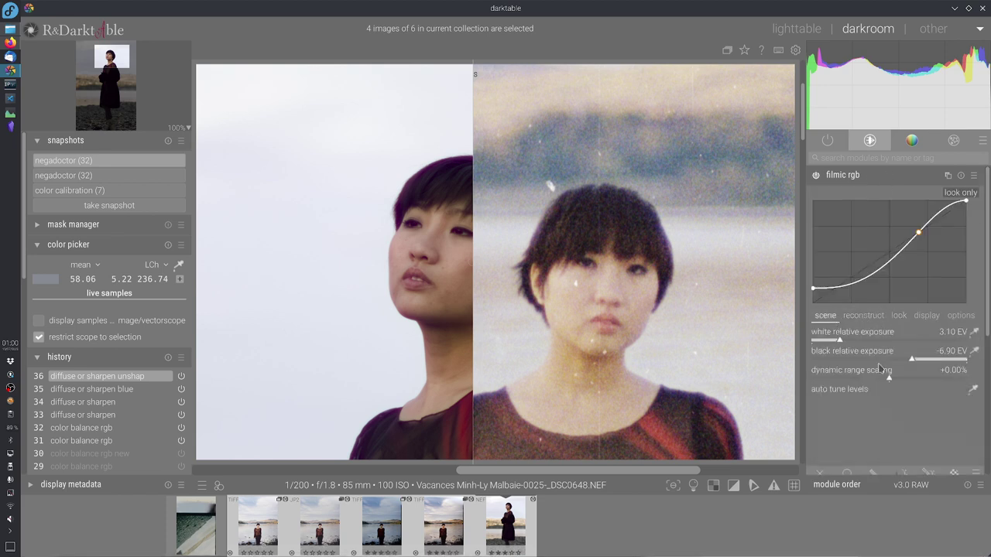
left_click(921, 361)
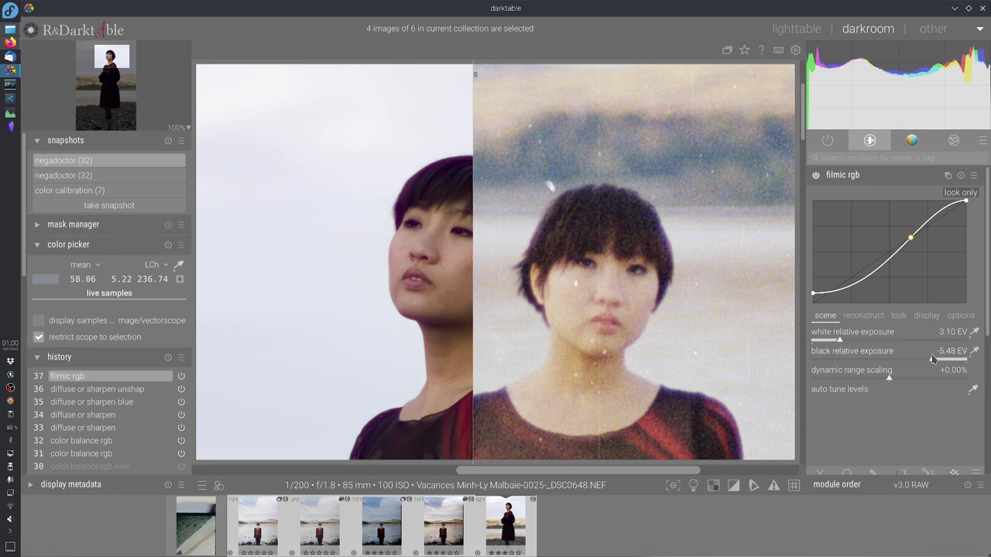
left_click(942, 358)
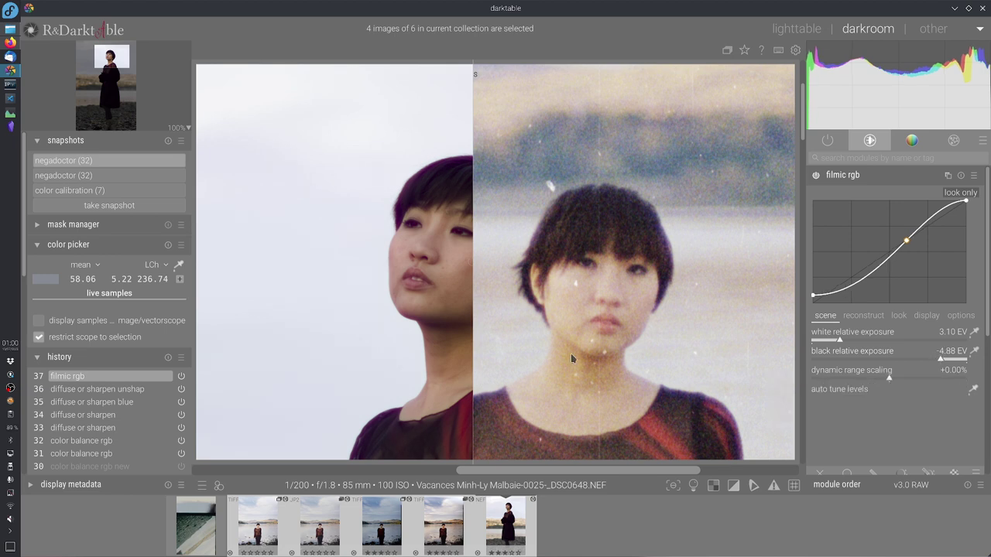
left_click_drag(576, 354, 522, 447)
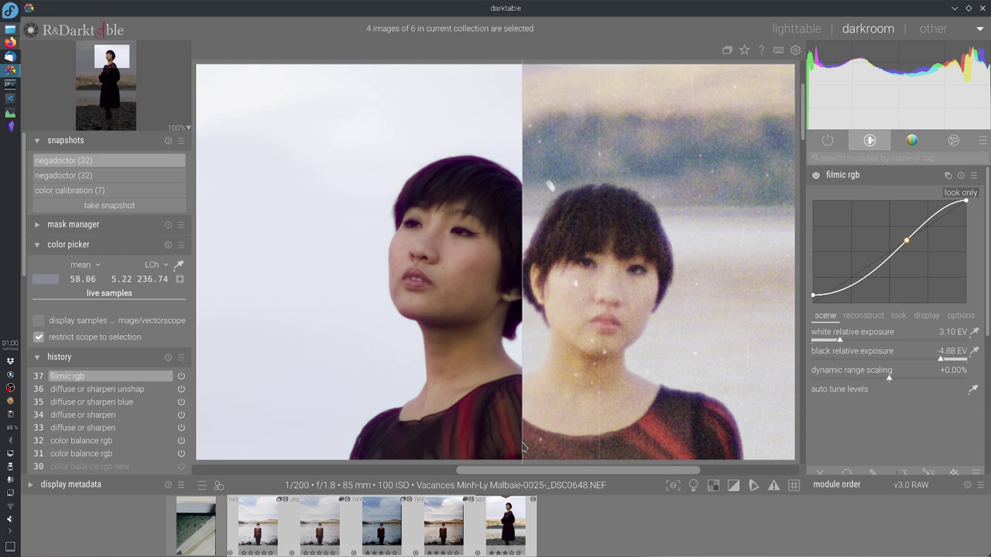
left_click(900, 179)
Find the grain module by searching "grain", expand its base instance and turn its blending off
left_click(828, 140)
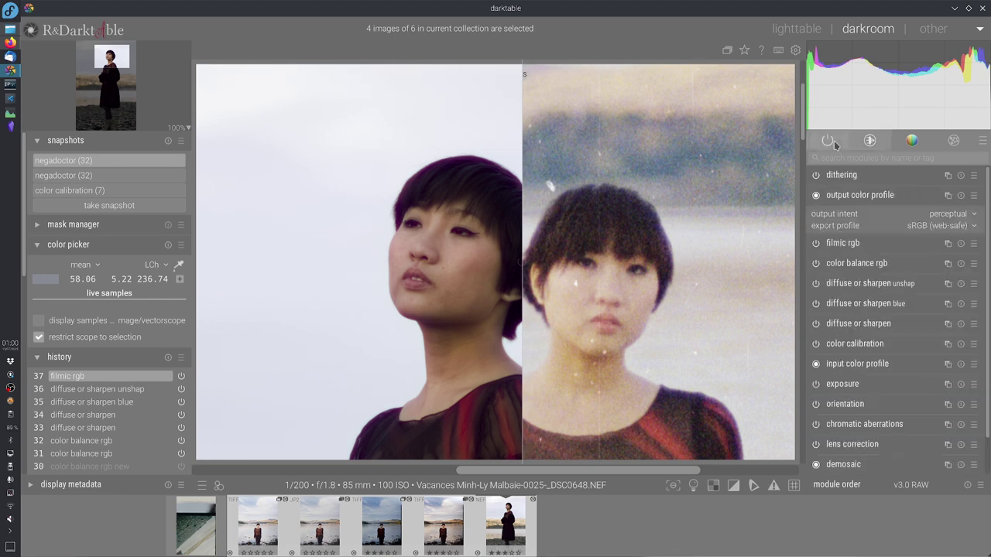
left_click(836, 145)
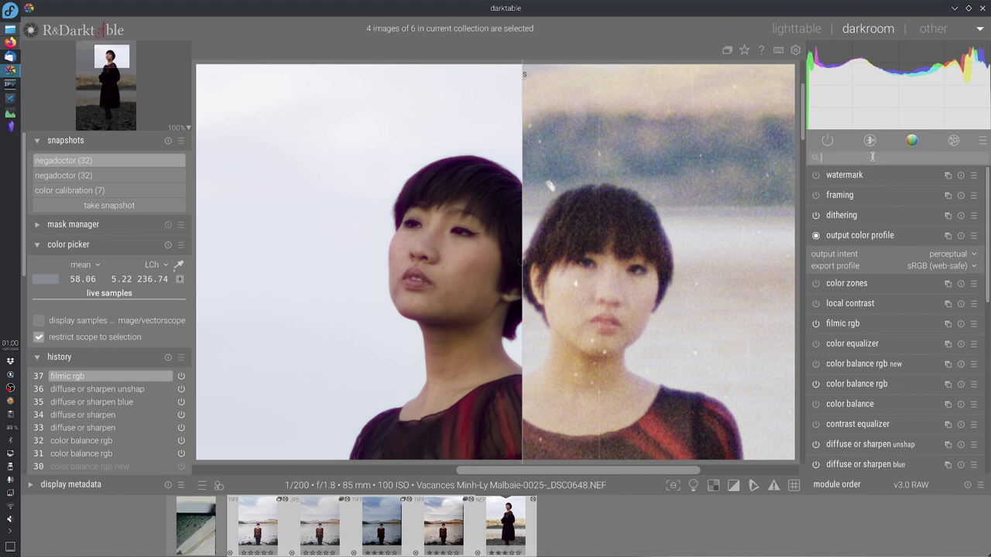
type("grain")
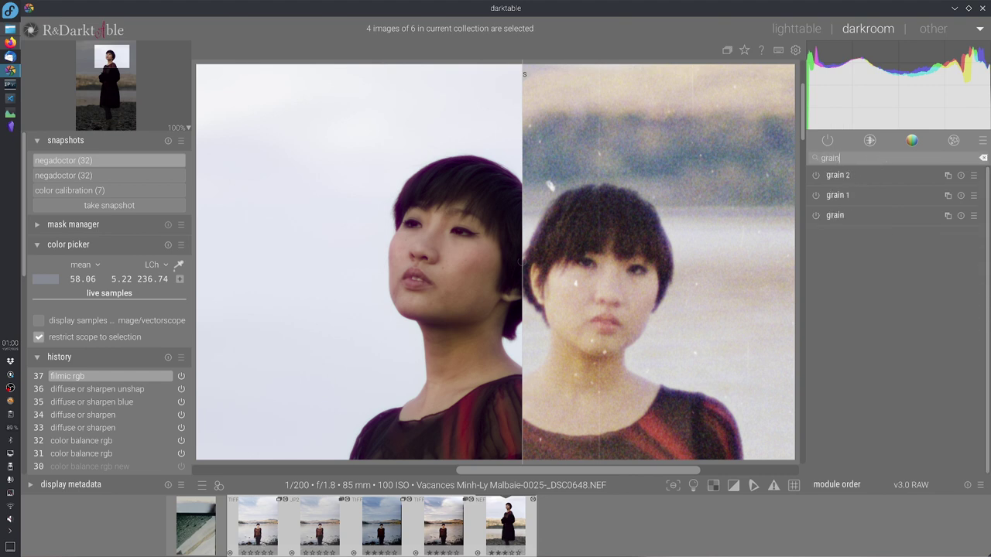
left_click(885, 216)
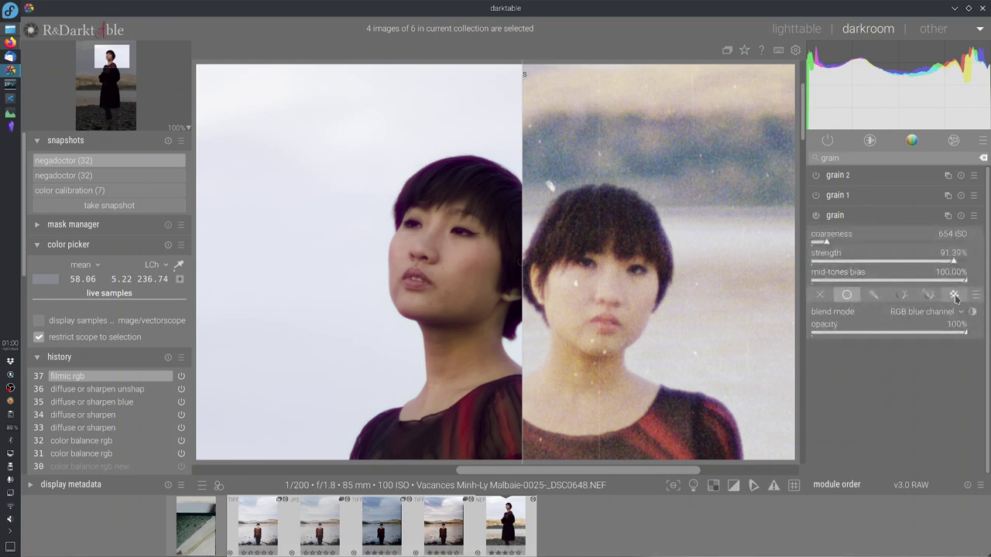
left_click(818, 297)
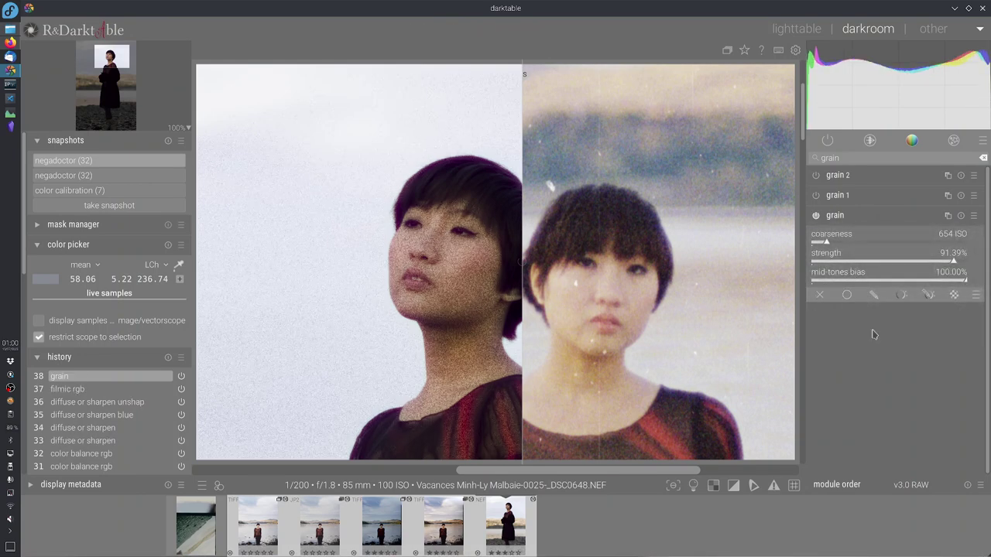
Reset the base grain instance to its default parameters and compare the portrait with the film snapshot across the split line
left_click_drag(569, 356, 641, 359)
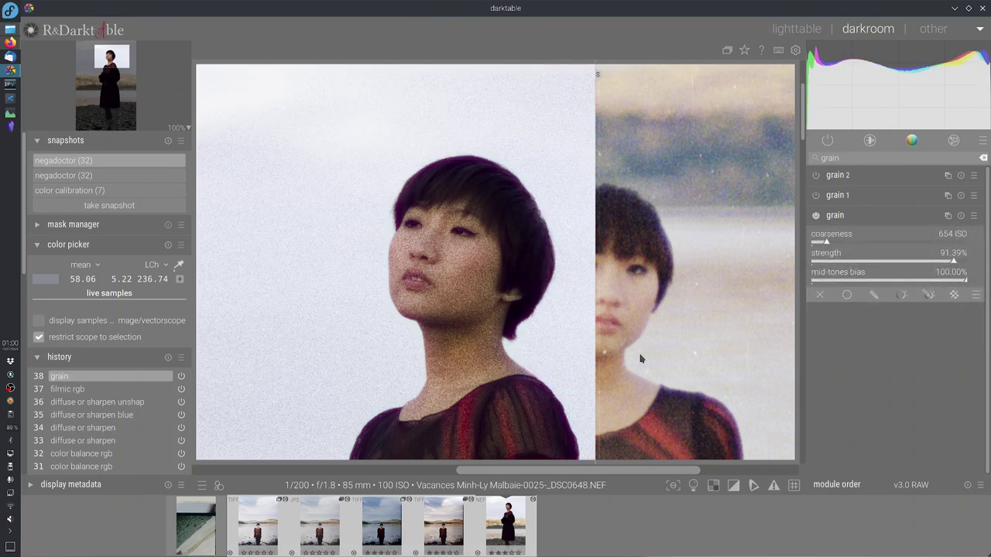
left_click(961, 215)
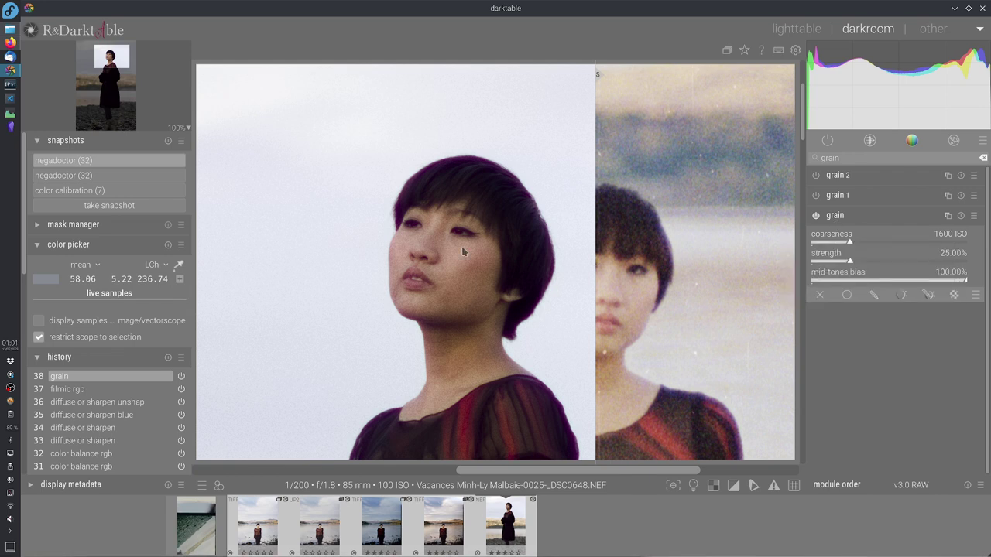
left_click_drag(645, 383, 525, 376)
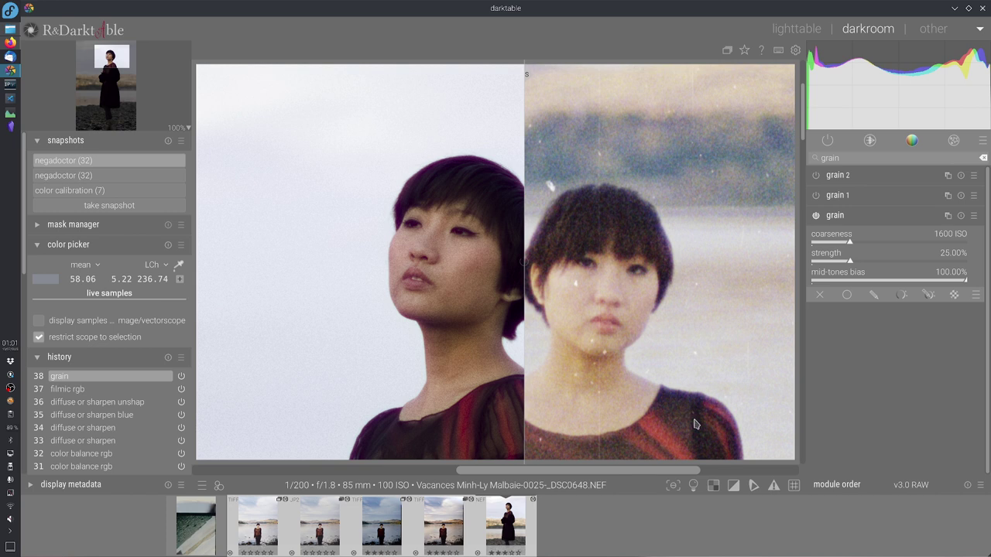
Blend the base grain instance uniformly in the RGB (display) colorspace with the RGB red channel blend mode
left_click(848, 297)
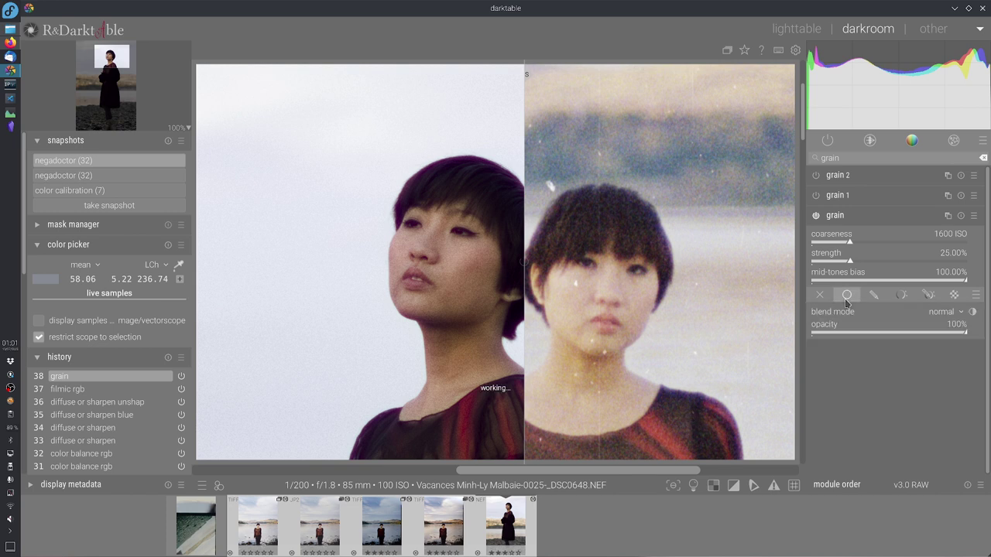
left_click(942, 311)
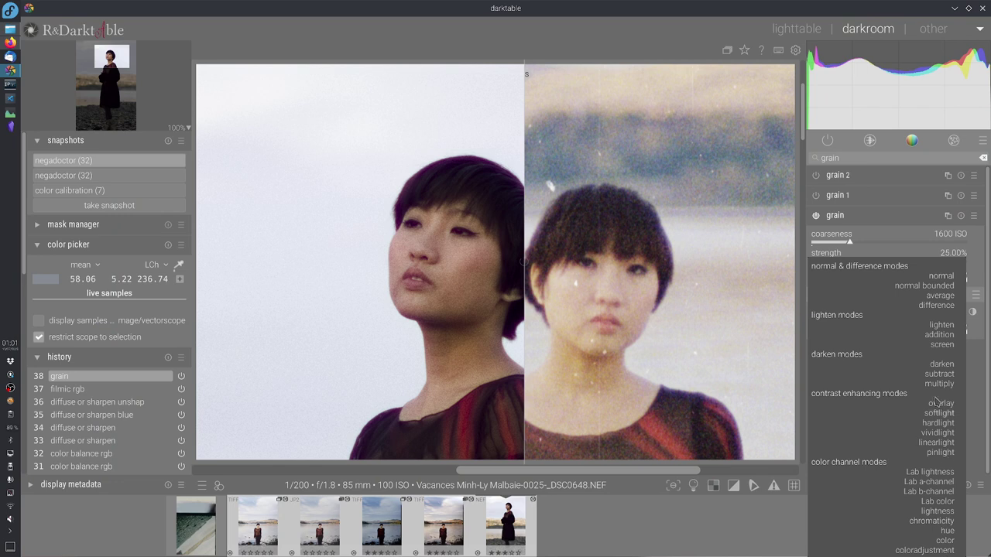
left_click(979, 413)
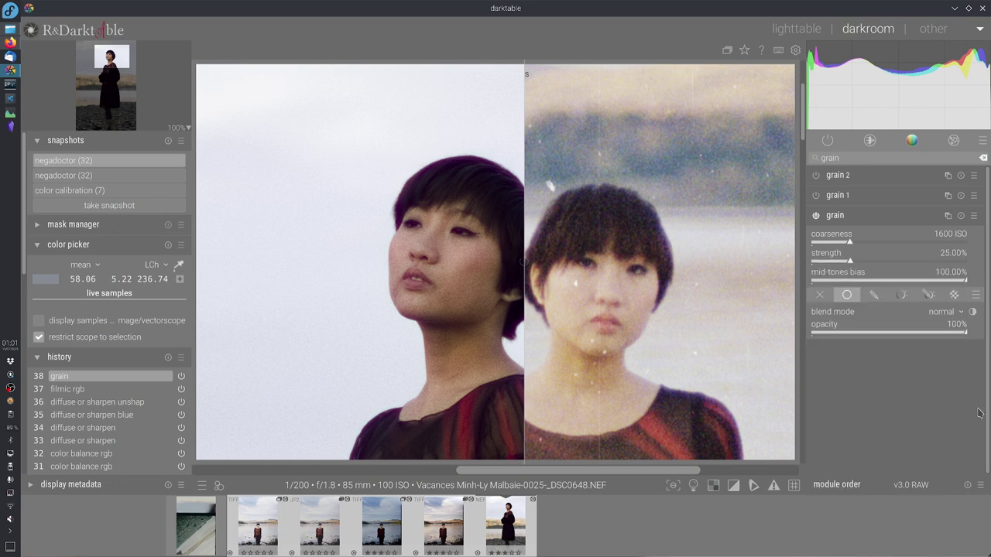
left_click(971, 299)
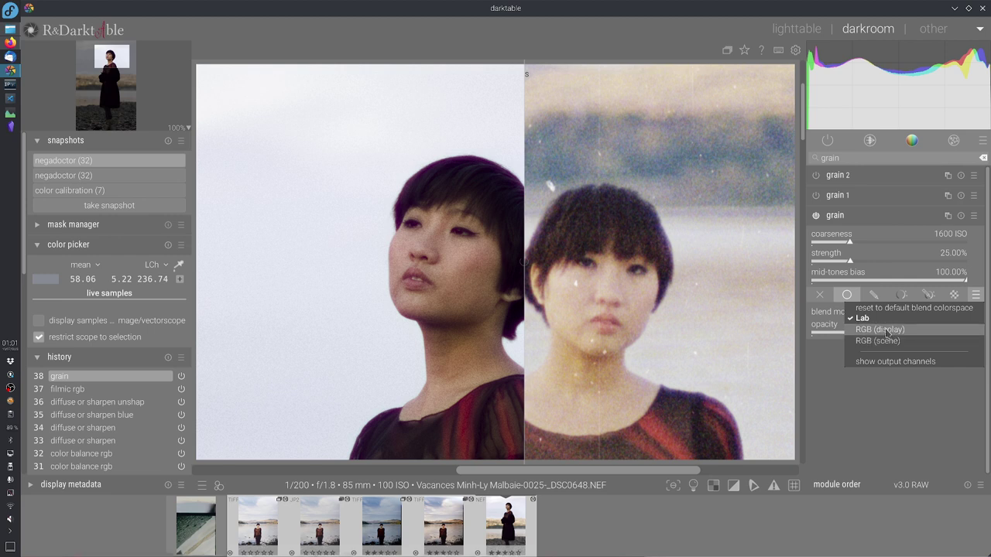
left_click(887, 330)
left_click(976, 295)
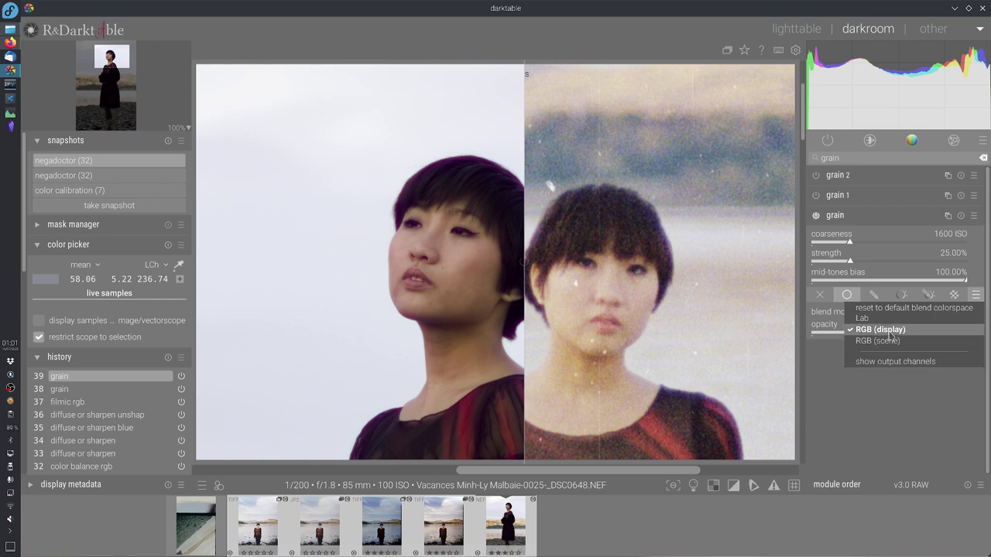
left_click(913, 427)
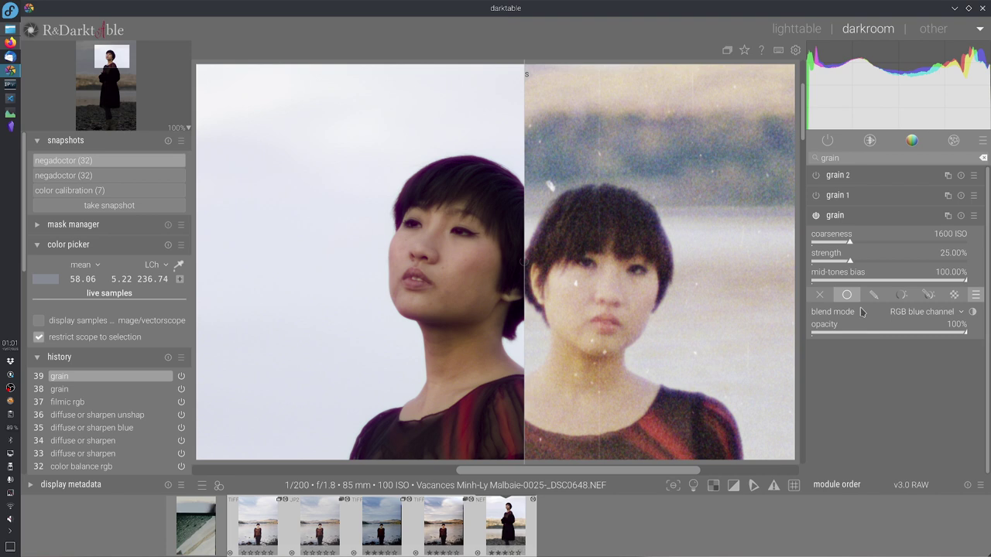
left_click(896, 314)
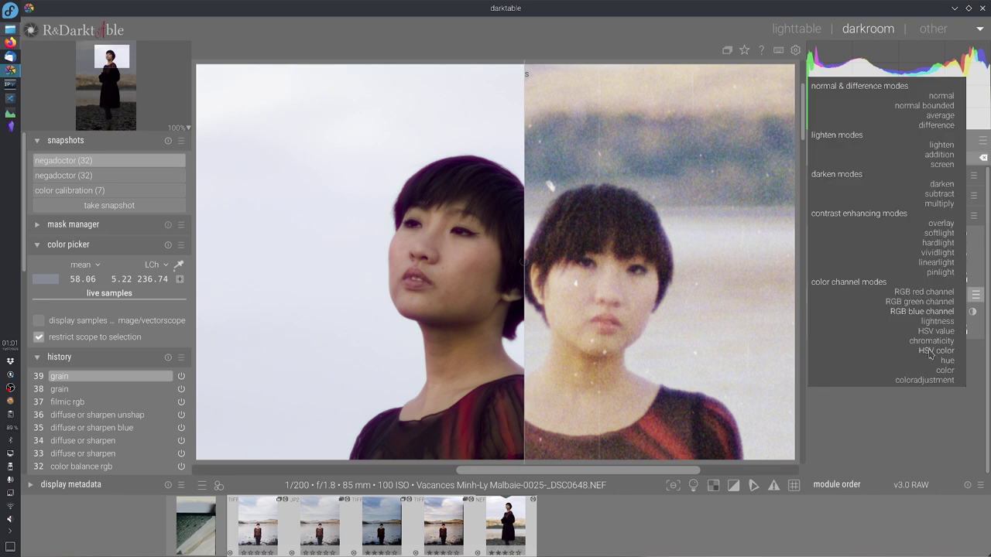
left_click(940, 292)
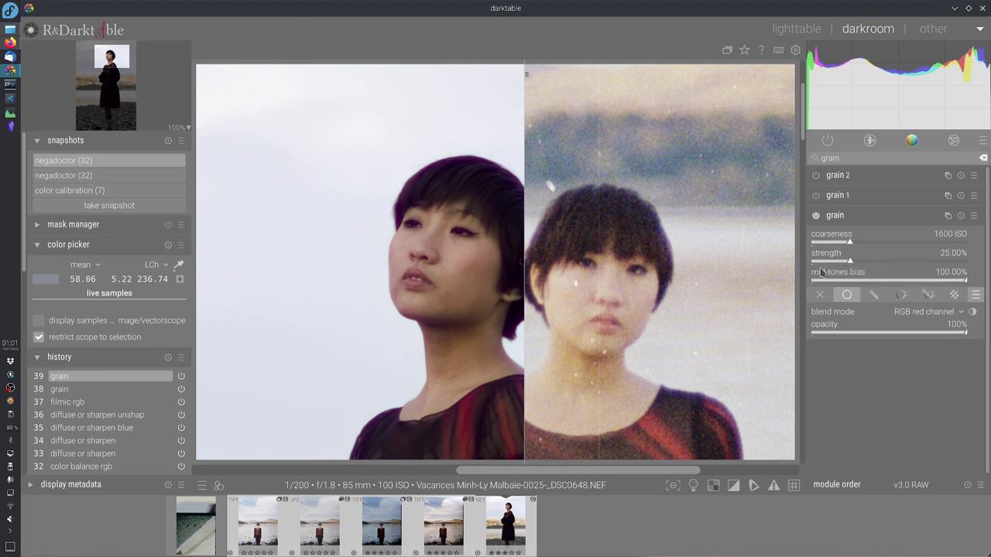
Set the red-channel grain's coarseness to 3390 ISO and strength to 23.68%, comparing against the film snapshot
left_click(886, 243)
left_click(893, 243)
left_click(872, 263)
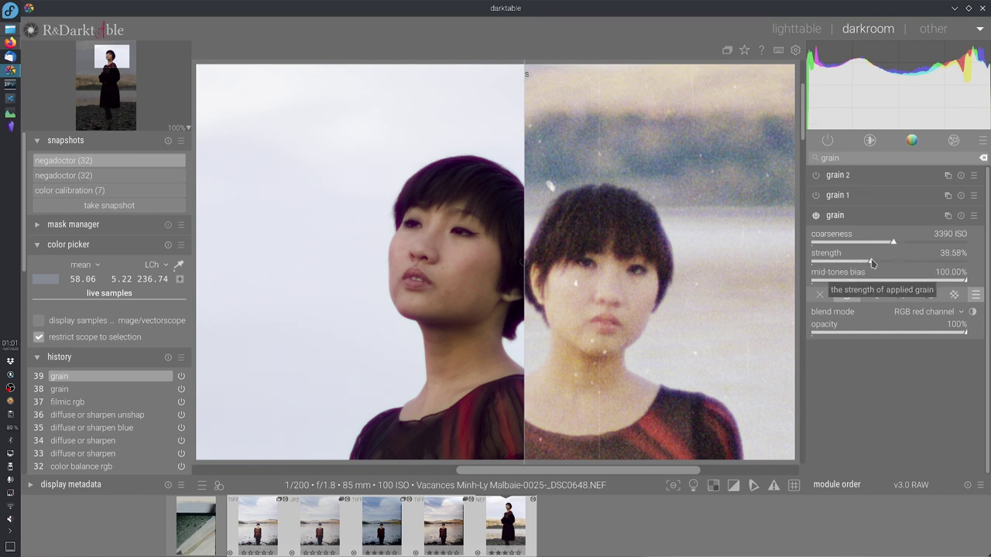
left_click(857, 262)
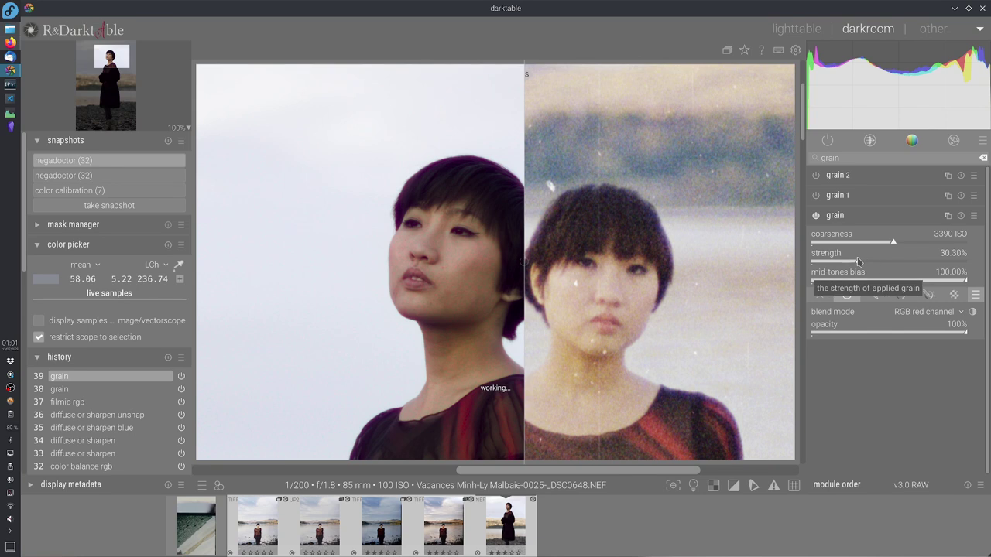
left_click(848, 263)
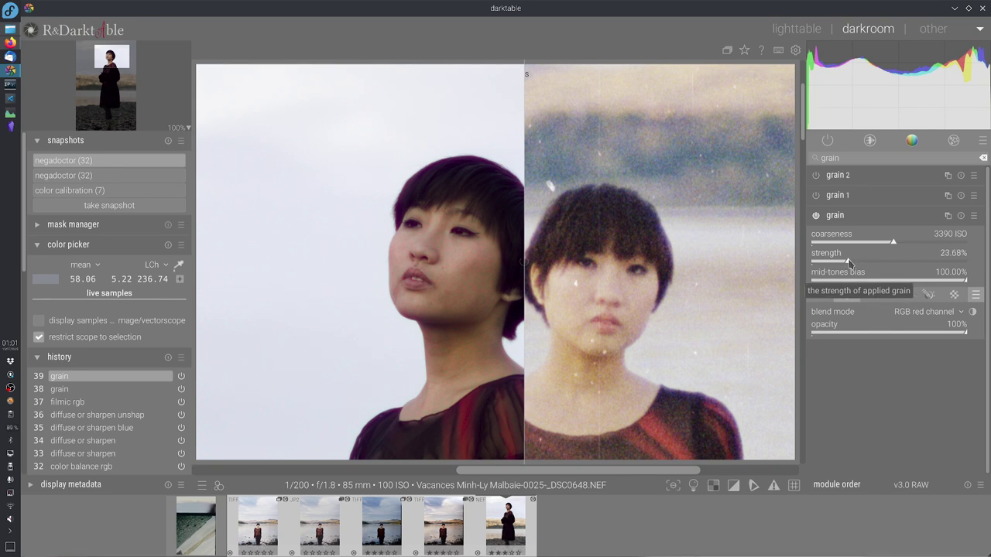
mouse_move(524, 352)
left_mouse_down()
mouse_move(425, 358)
mouse_move(531, 367)
left_mouse_up()
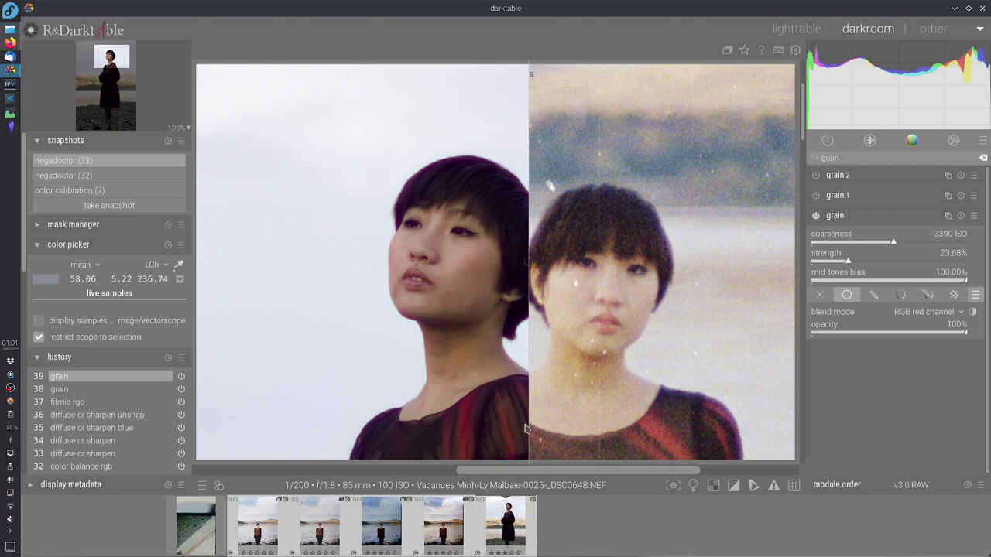
mouse_move(527, 428)
left_mouse_down()
mouse_move(501, 426)
mouse_move(543, 422)
mouse_move(531, 418)
left_mouse_up()
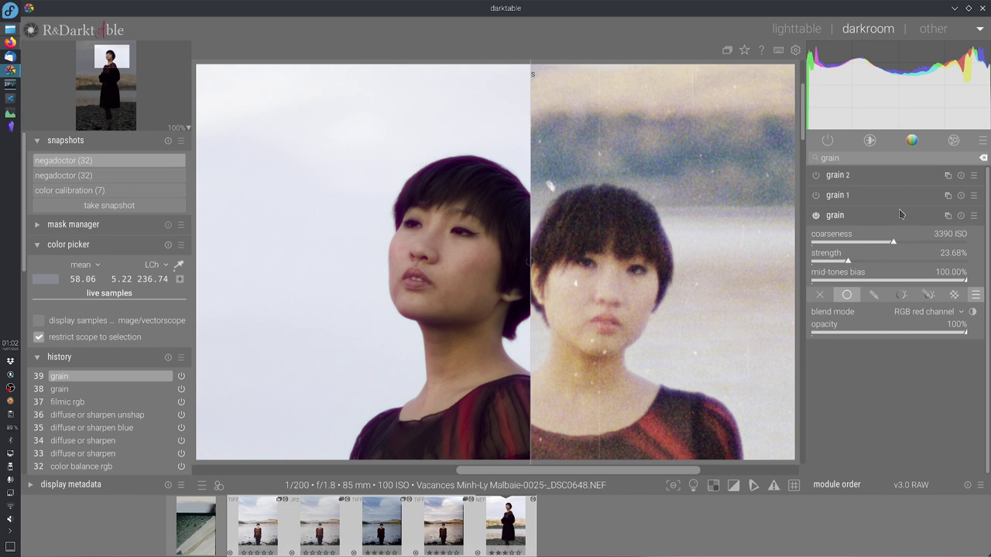
Delete the existing extra instances grain 1 and grain 2, keeping only the base grain instance
left_click(848, 199)
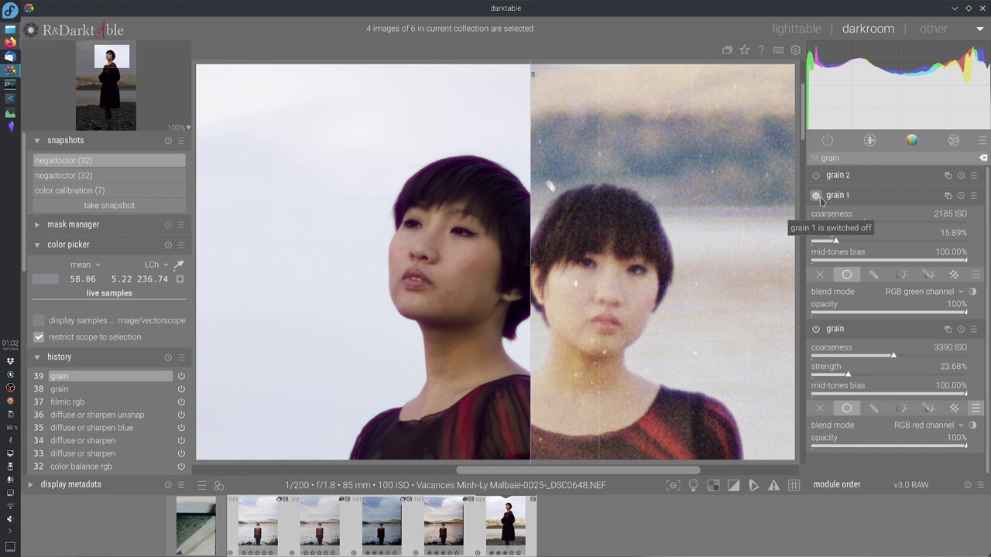
left_click(951, 195)
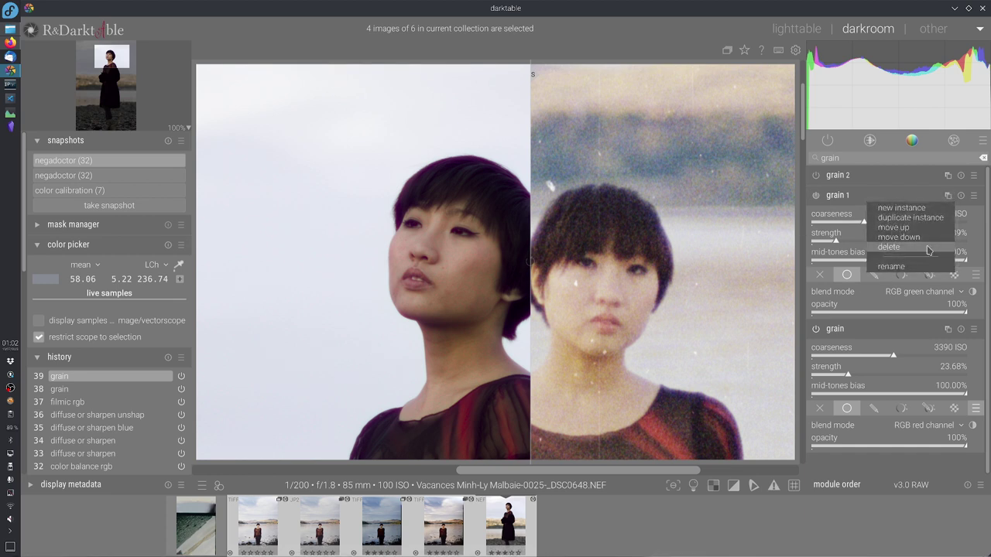
left_click(930, 252)
left_click(948, 176)
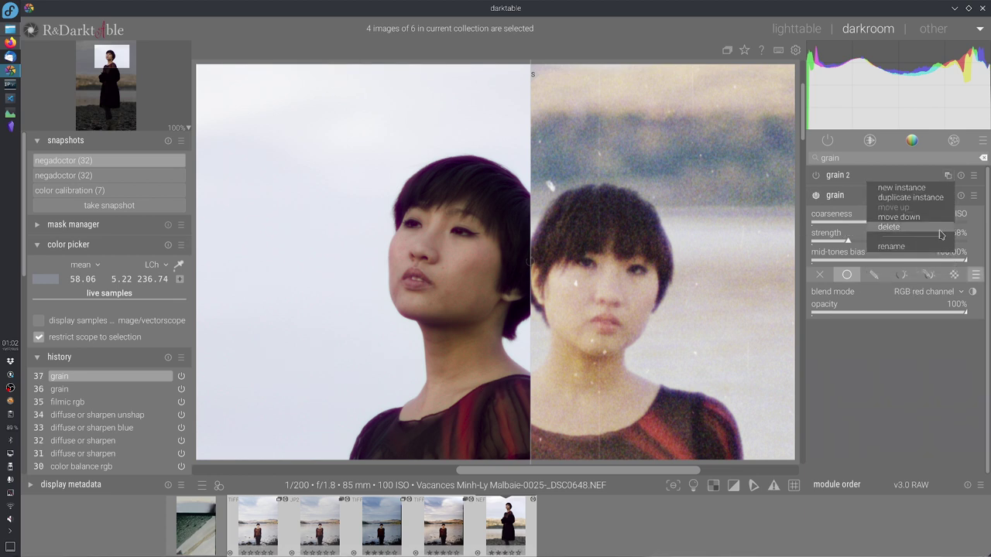
left_click(915, 230)
Duplicate the red-channel grain instance and set the copy's blend mode to RGB blue channel
left_click(947, 176)
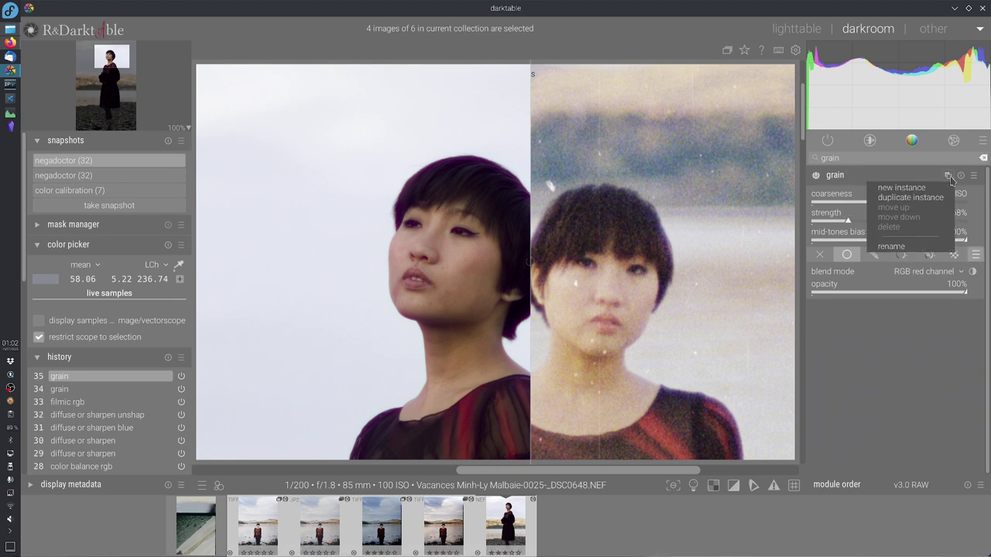
left_click(932, 199)
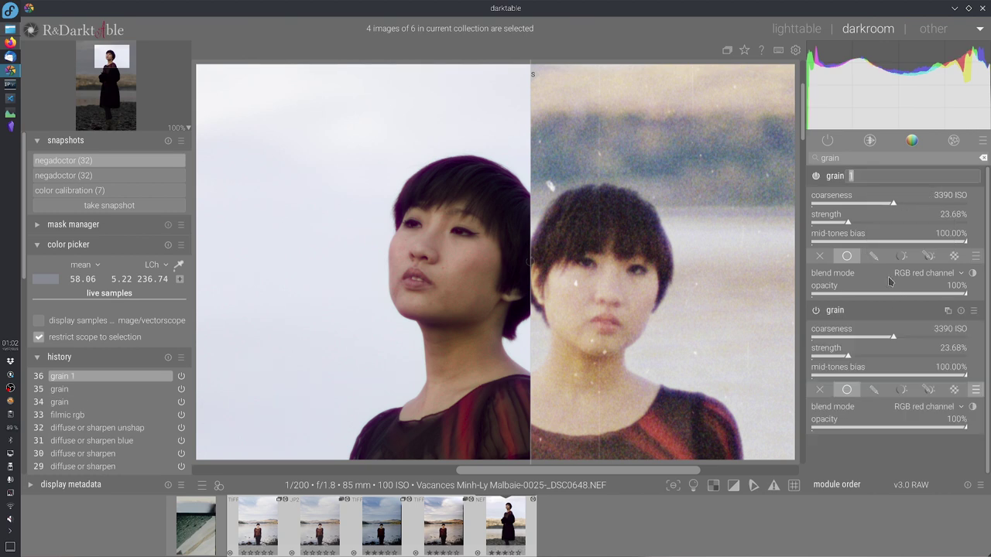
left_click(917, 275)
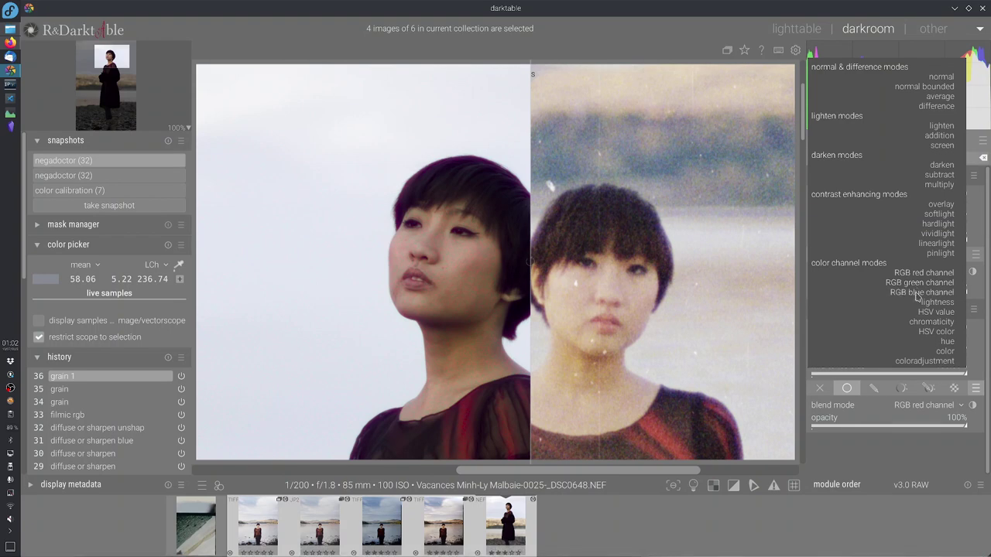
left_click(917, 294)
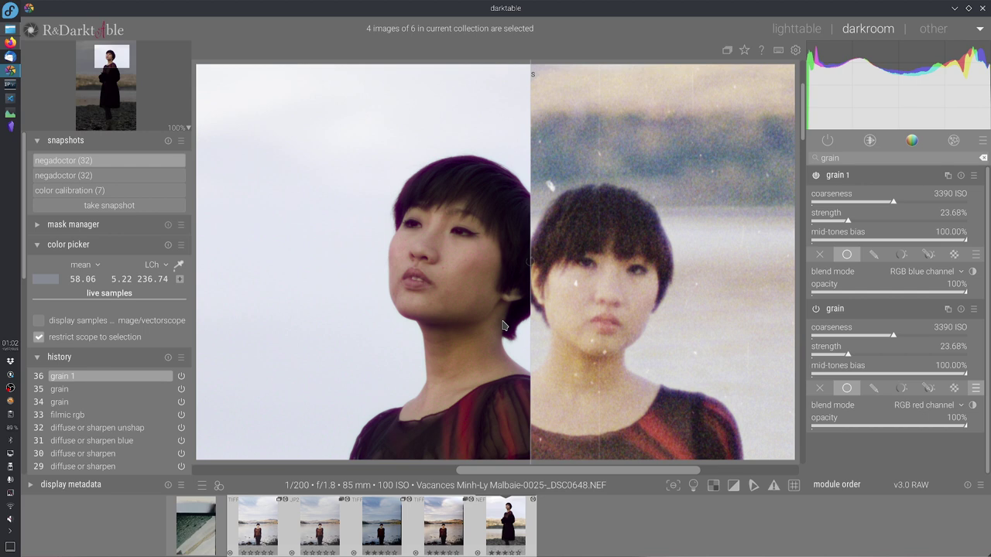
Duplicate the blue-channel grain instance and set the new copy's blend mode to RGB green channel
left_click(948, 175)
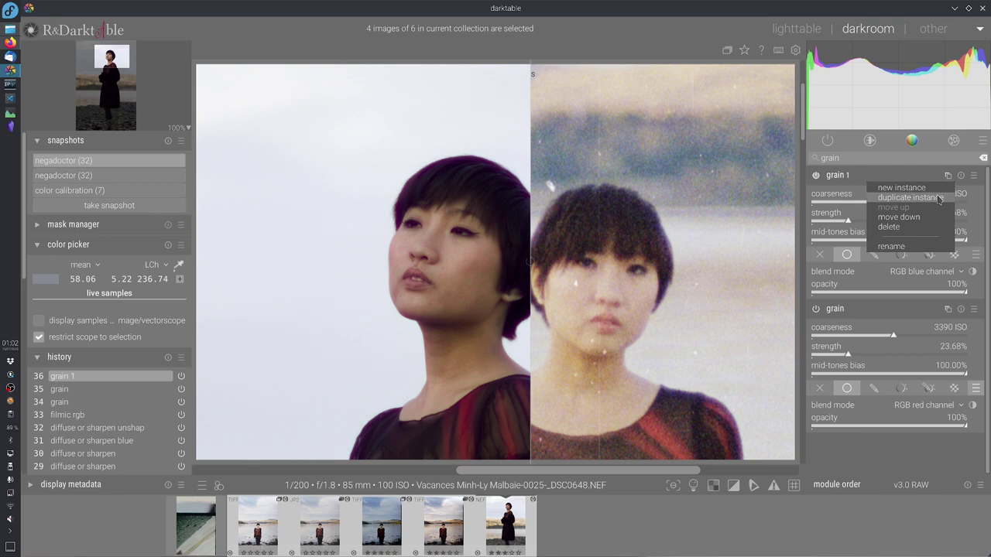
left_click(939, 198)
left_click(912, 273)
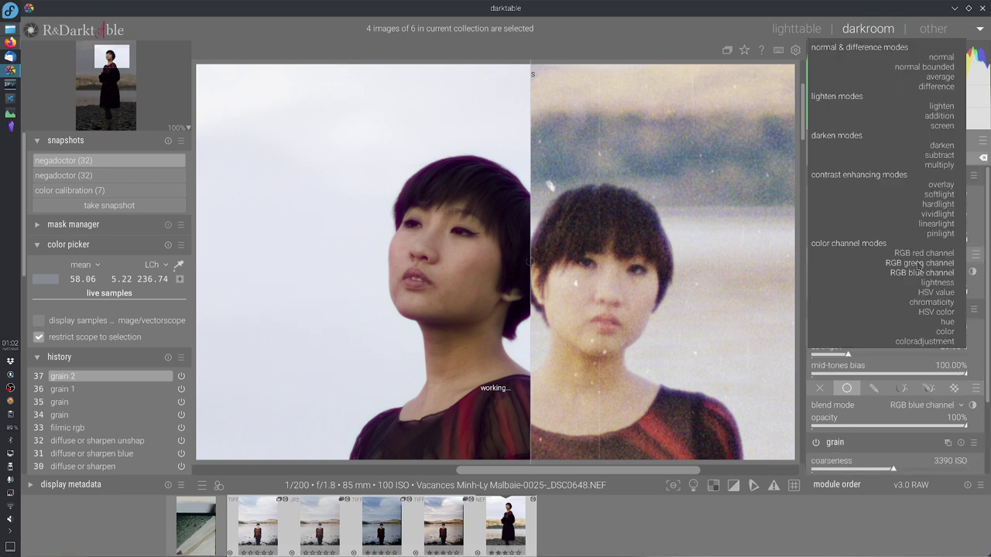
left_click(920, 265)
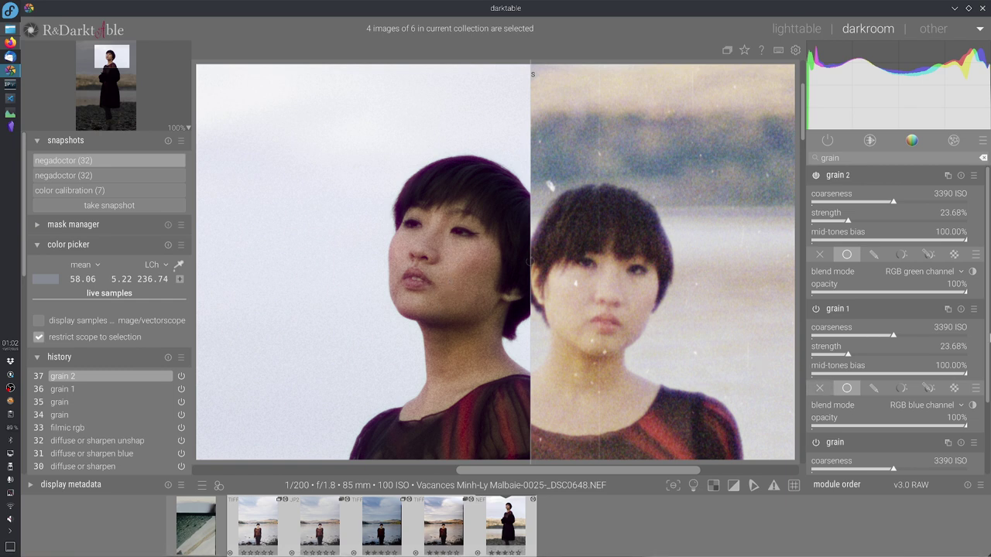
Set the coarseness of the blue-channel instance, grain 1, to 5312 ISO
scroll(899, 320, "down", 2)
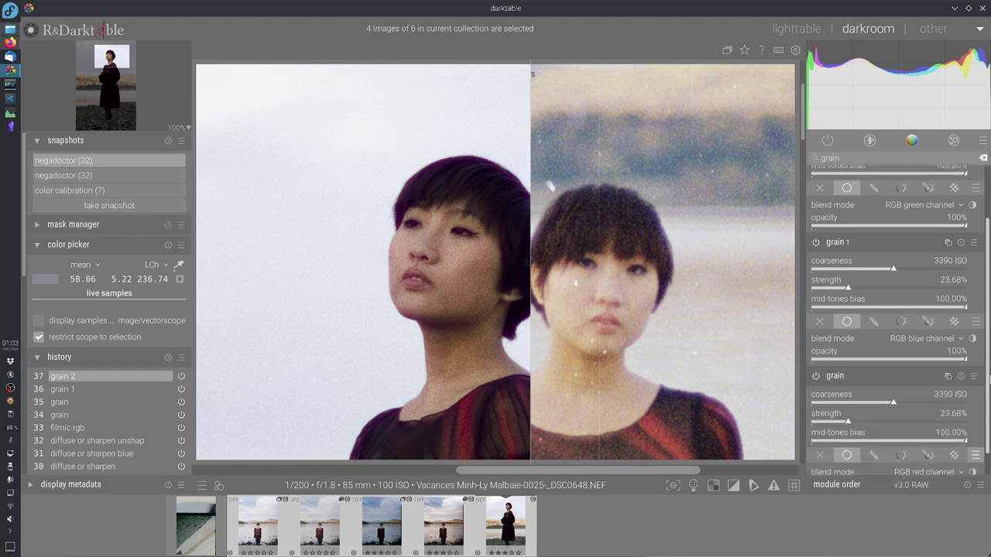
scroll(898, 319, "down", 1)
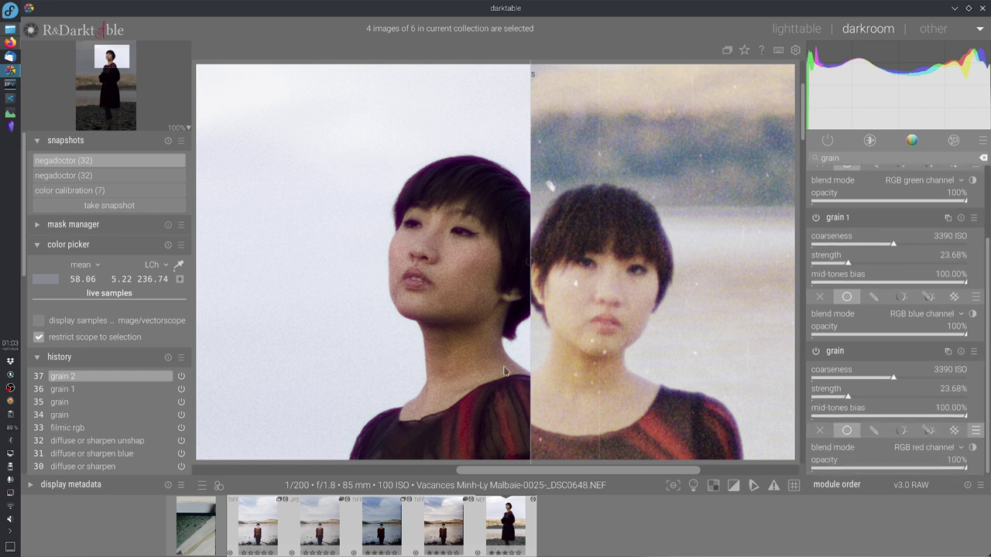
left_click(911, 245)
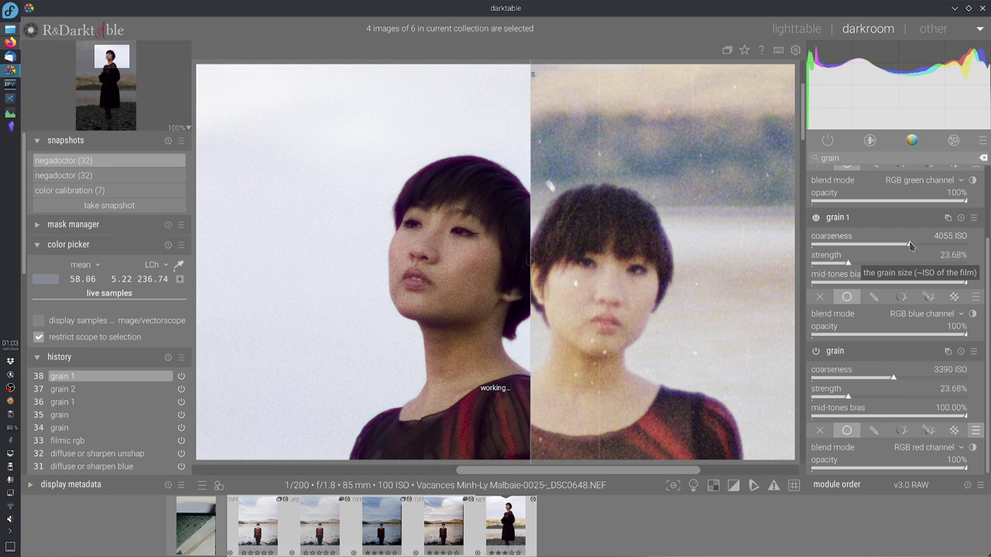
left_click_drag(910, 246, 928, 245)
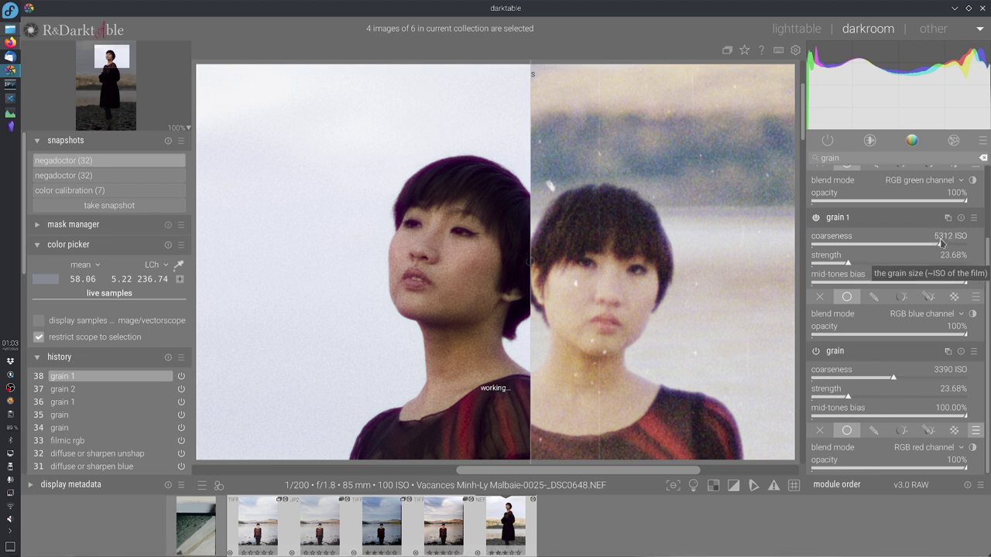
Set the blue-channel grain instance's coarseness to 5312 ISO and raise its strength to 44.21%
left_click_drag(927, 245, 940, 246)
left_click(866, 264)
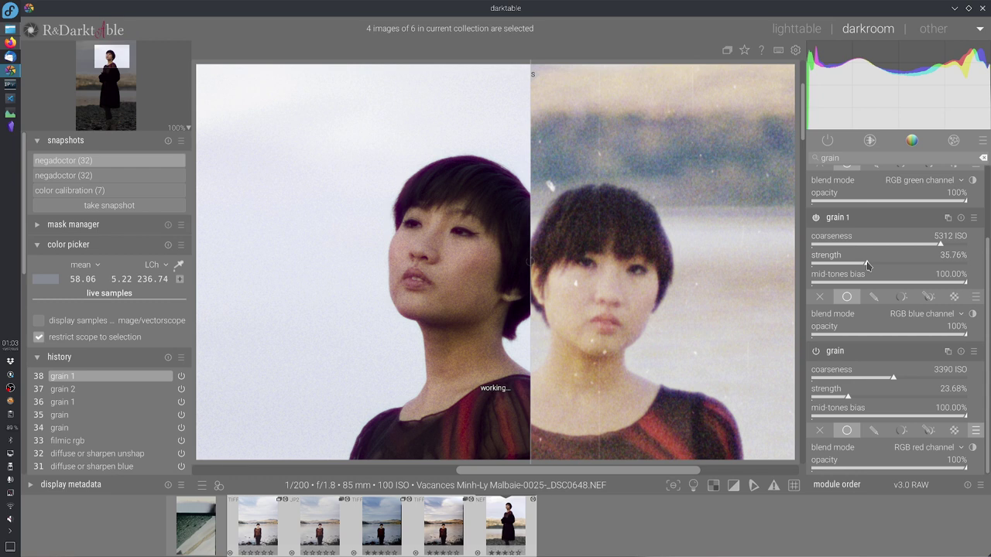
left_click(881, 264)
Set the green-channel grain instance, grain 2, to a coarseness of 6400 ISO and a strength of 15.07%
scroll(984, 309, "up", 2)
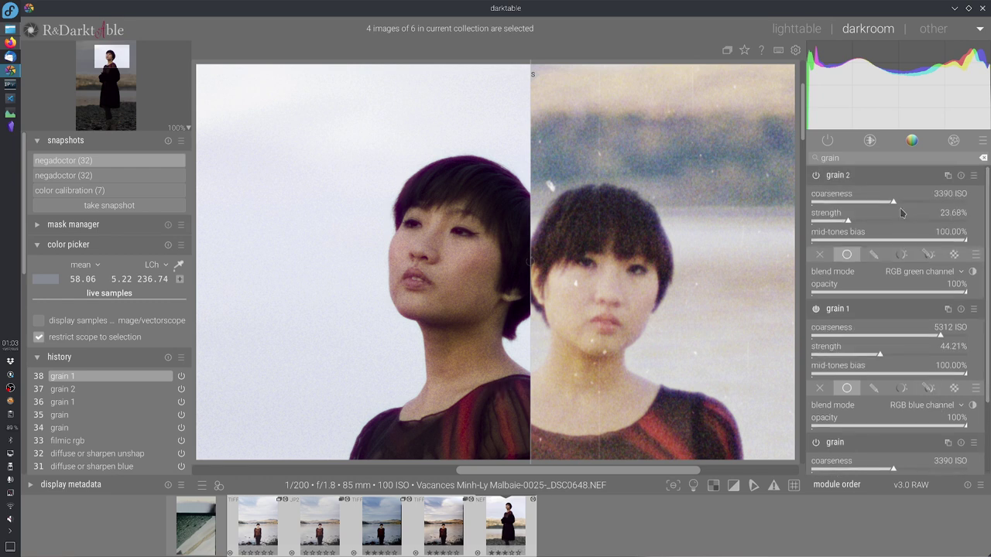
left_click(934, 204)
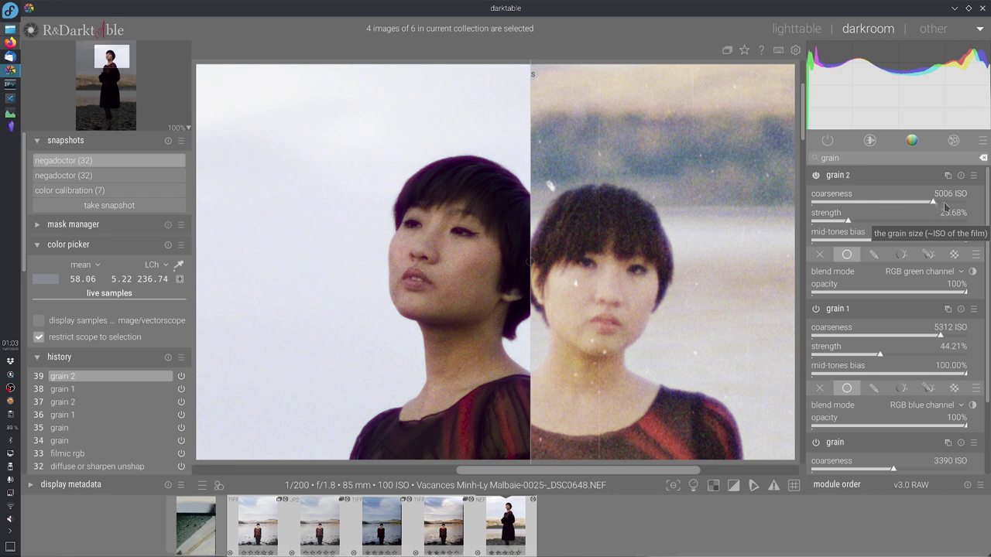
left_click_drag(953, 205, 969, 203)
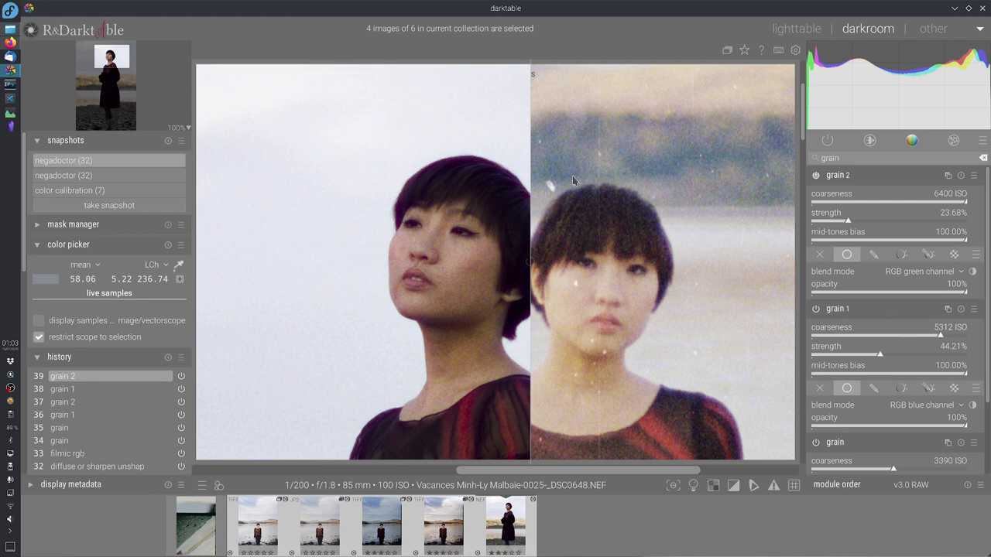
left_click_drag(563, 393, 505, 402)
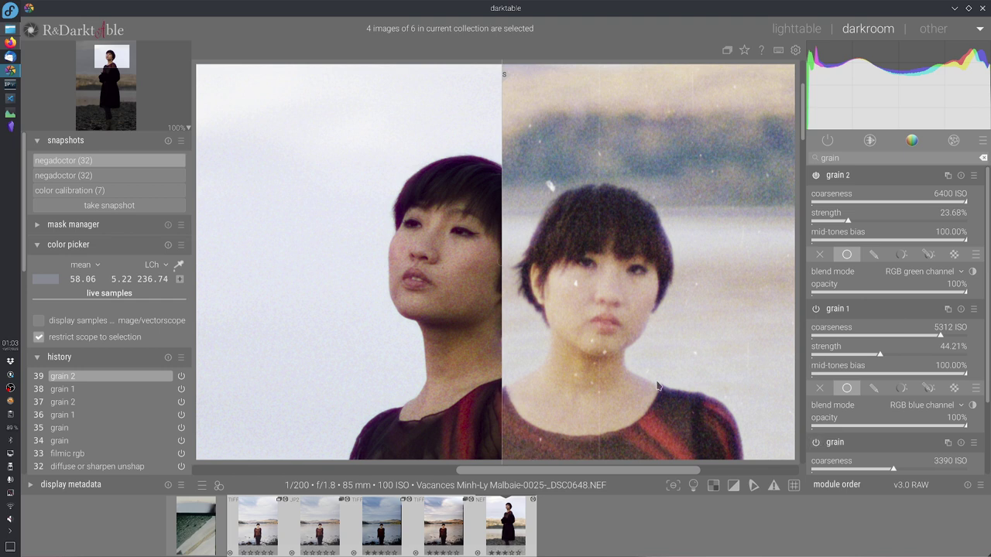
left_click(827, 221)
left_click_drag(827, 222, 836, 222)
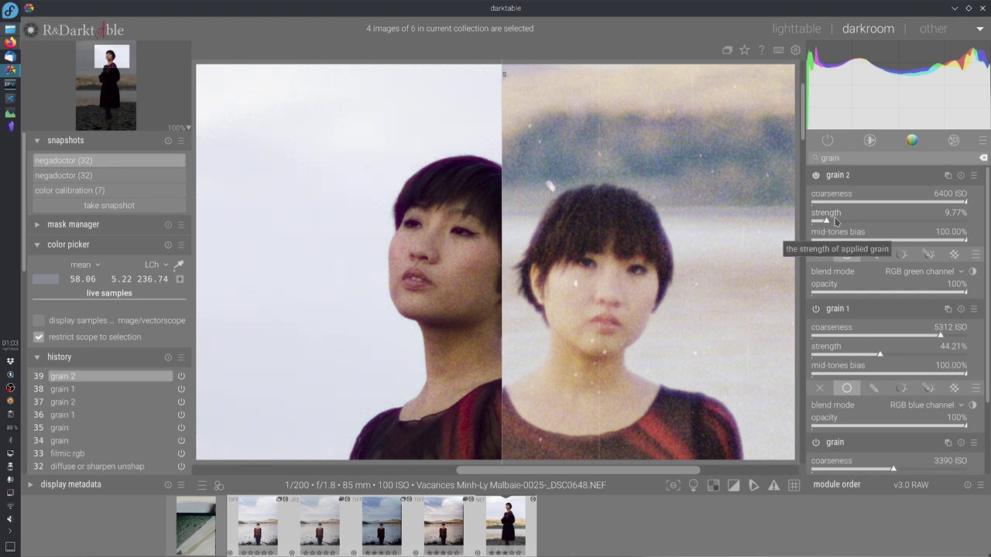
Reduce the grain strength to 9.27% for the blue-channel instance and 18.21% for the red-channel instance, comparing the portrait with the snapshot
left_click(853, 355)
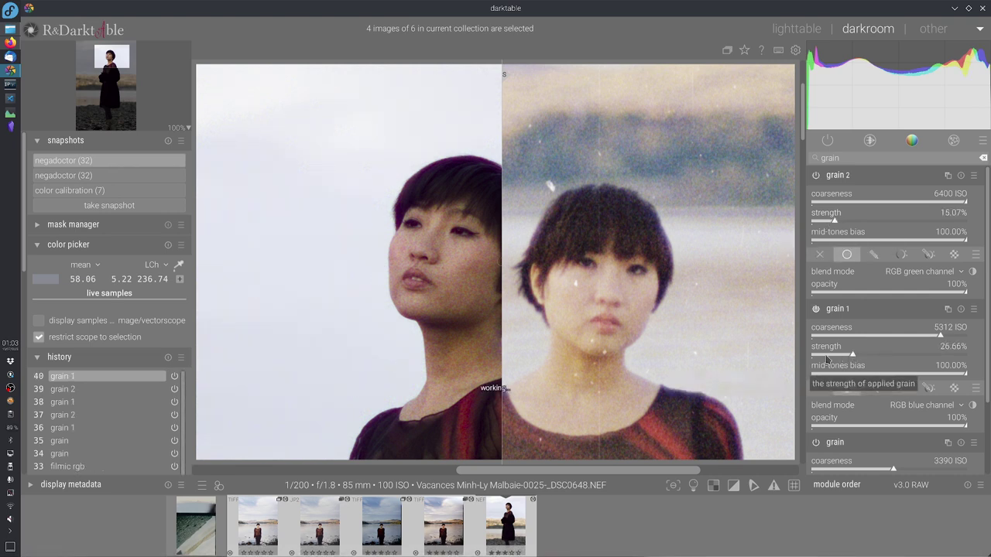
left_click(826, 357)
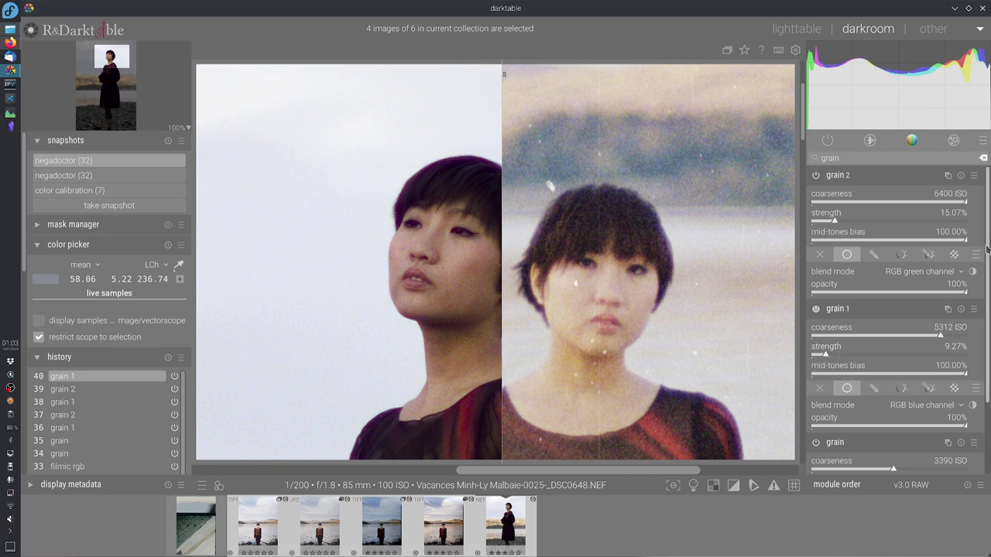
scroll(983, 252, "down", 2)
left_click(840, 397)
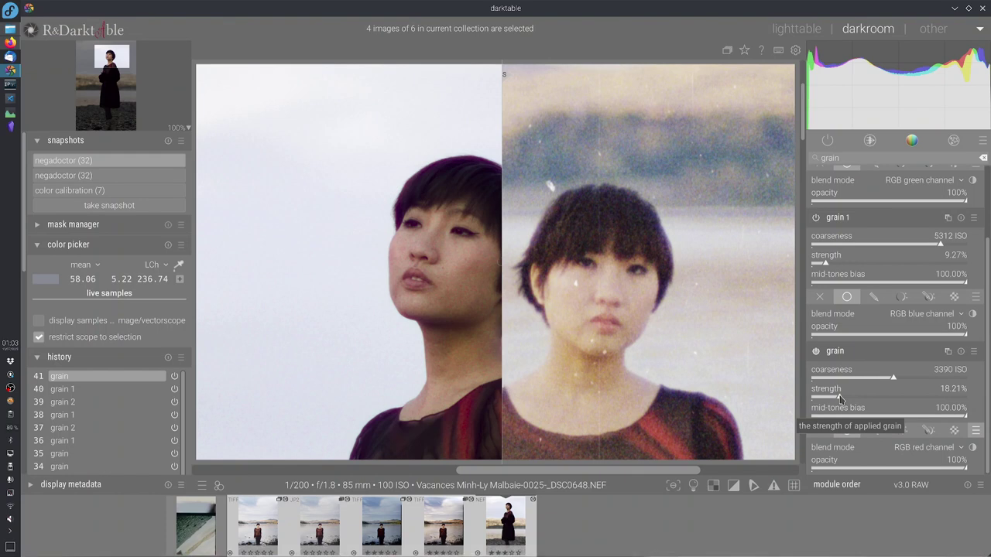
left_click_drag(502, 352, 530, 372)
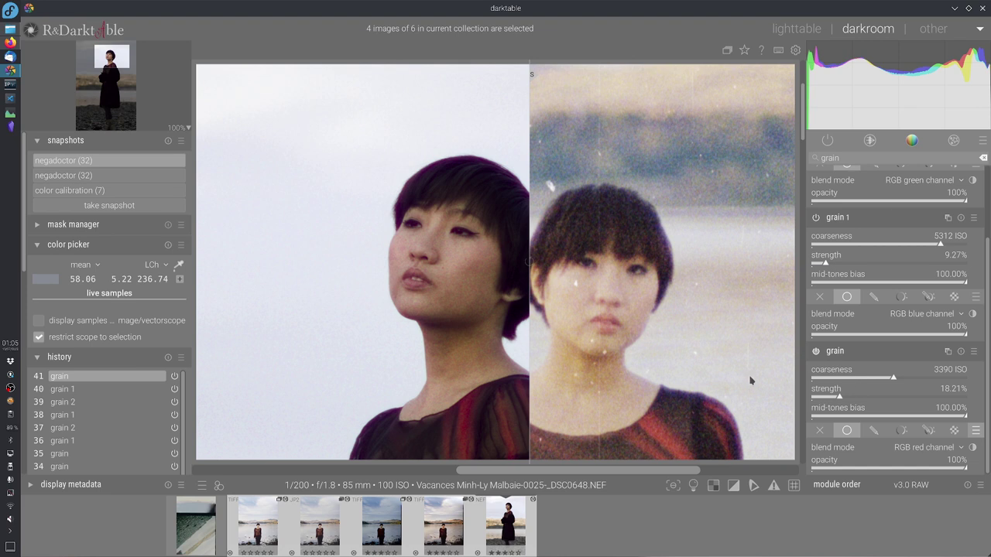
Collapse the settings of all three grain instances
scroll(988, 308, "up", 2)
scroll(988, 308, "up", 2)
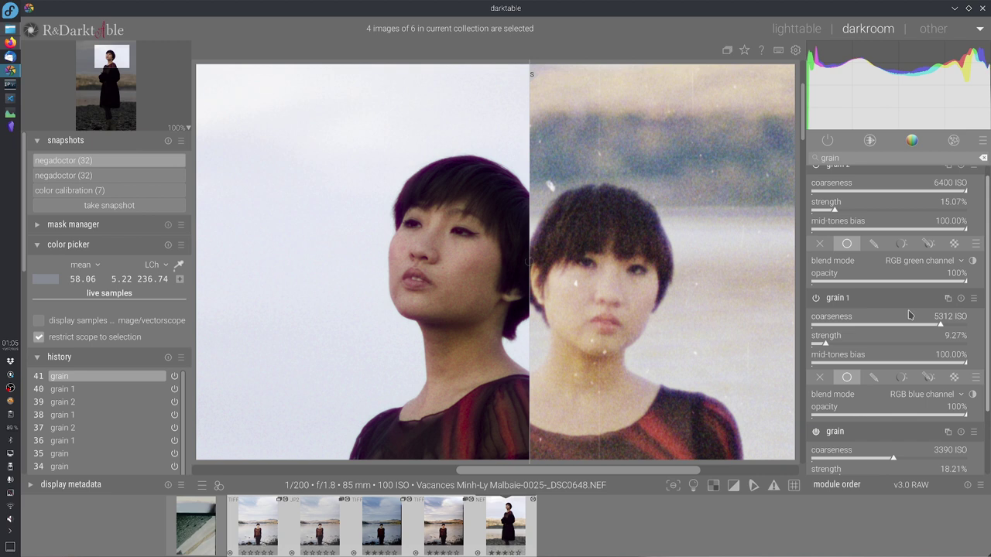
left_click(910, 304)
left_click(879, 178)
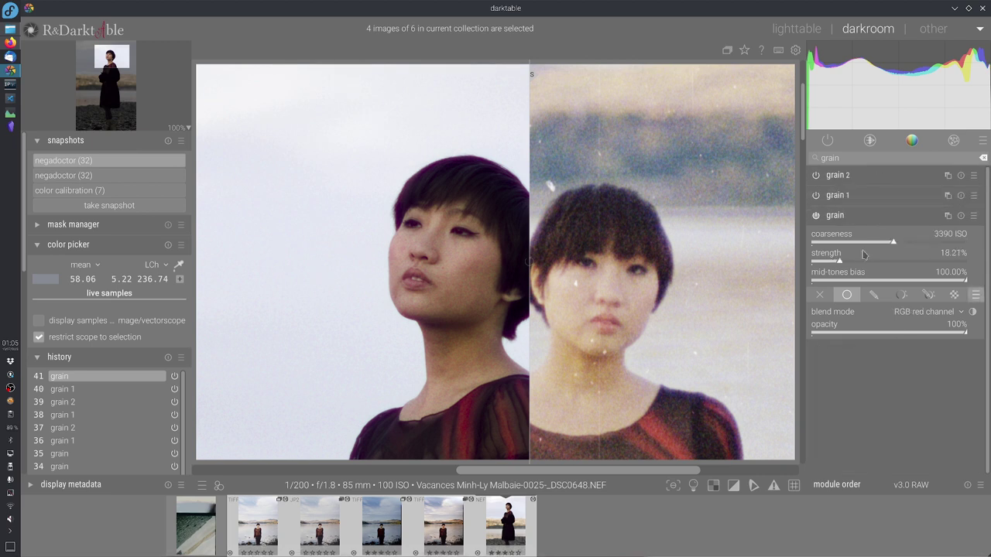
left_click(861, 218)
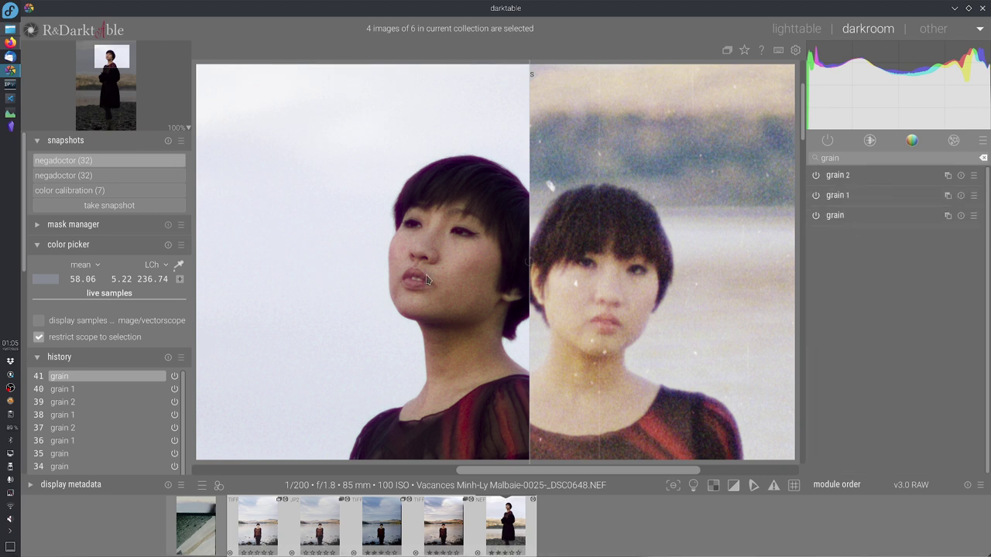
left_click(876, 218)
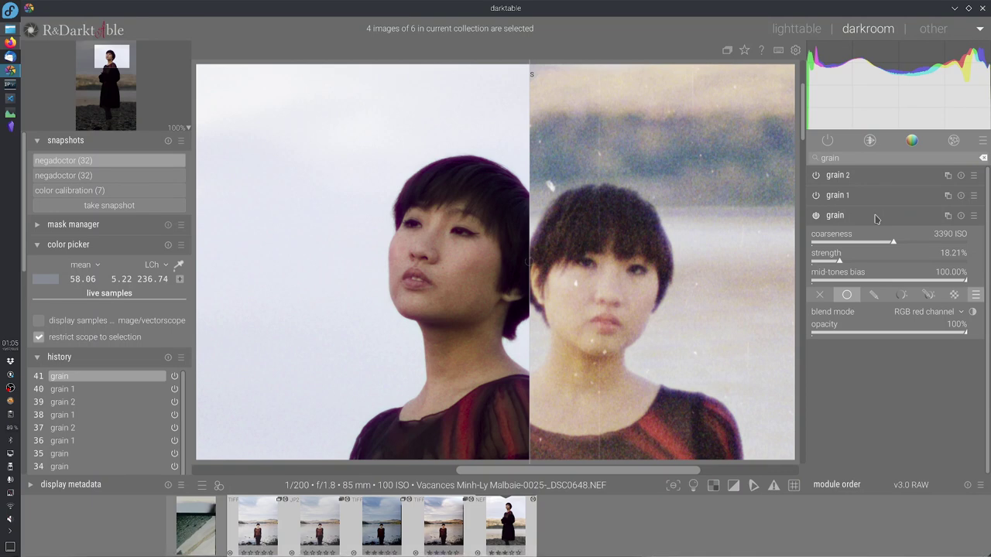
left_click(875, 216)
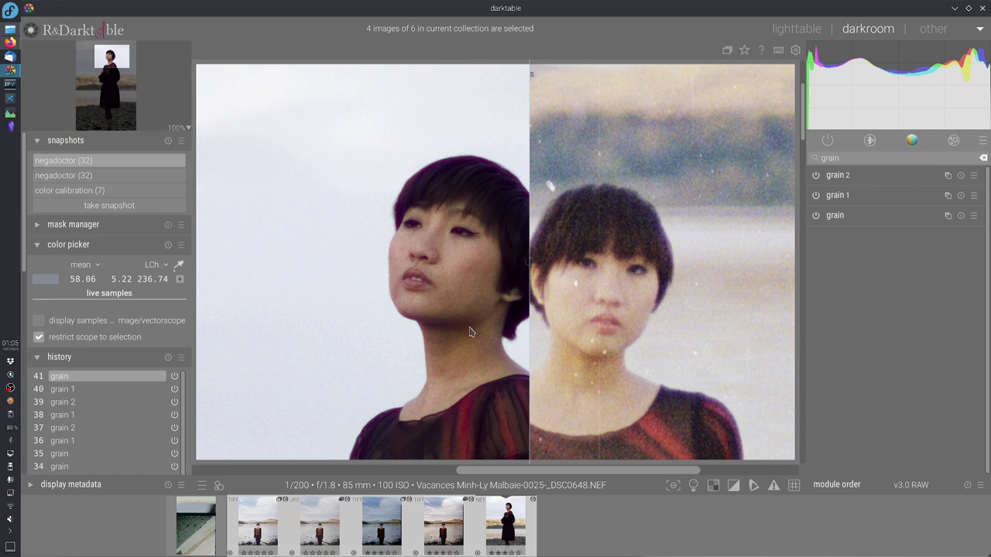
View the whole portrait and compare it side by side with the second negadoctor snapshot at several split positions
scroll(434, 308, "down", 2)
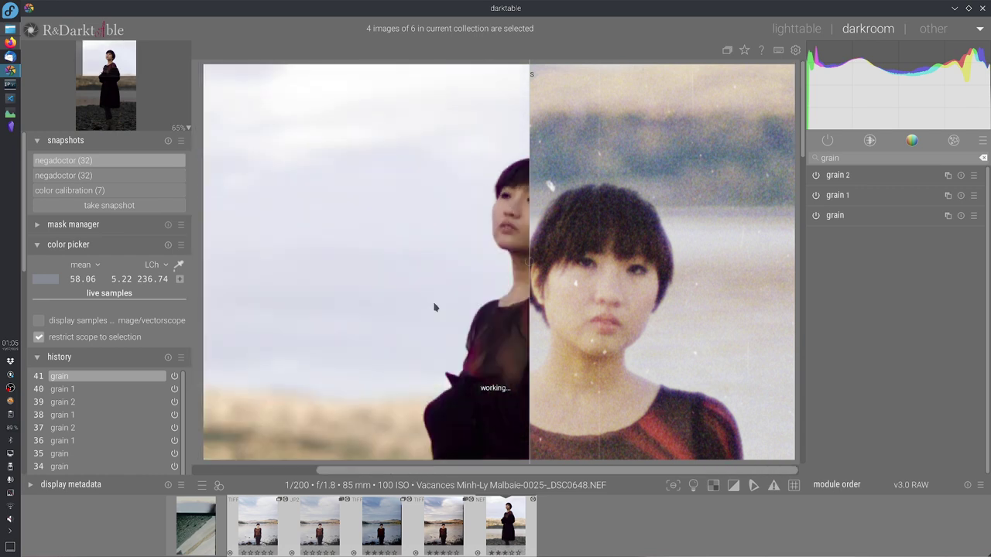
scroll(434, 307, "down", 1)
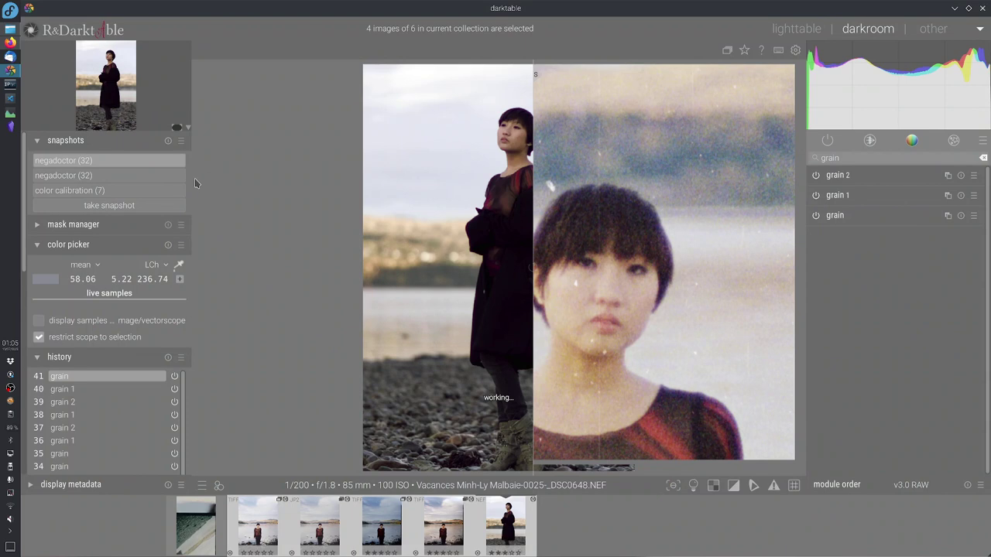
left_click(63, 176)
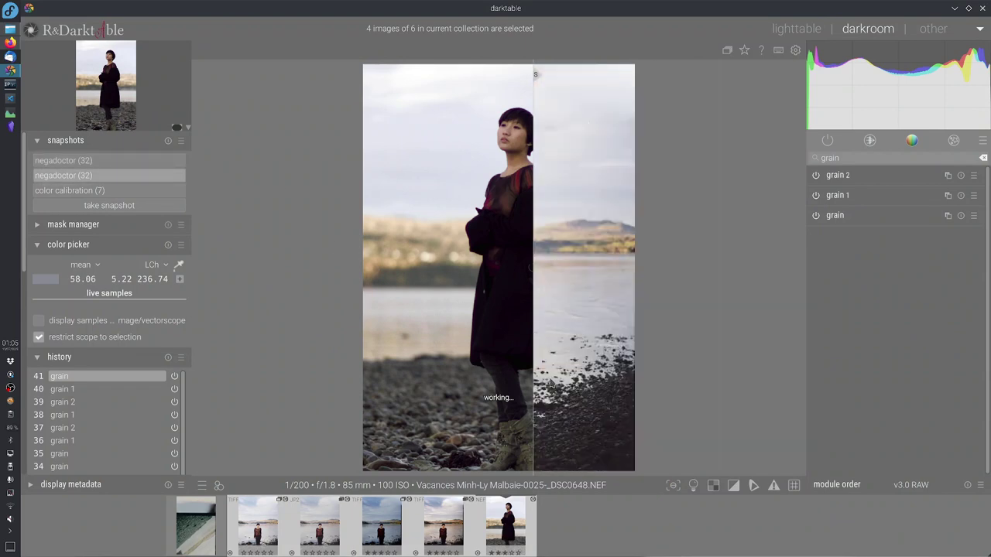
left_click_drag(538, 424, 573, 434)
left_click_drag(478, 451, 533, 388)
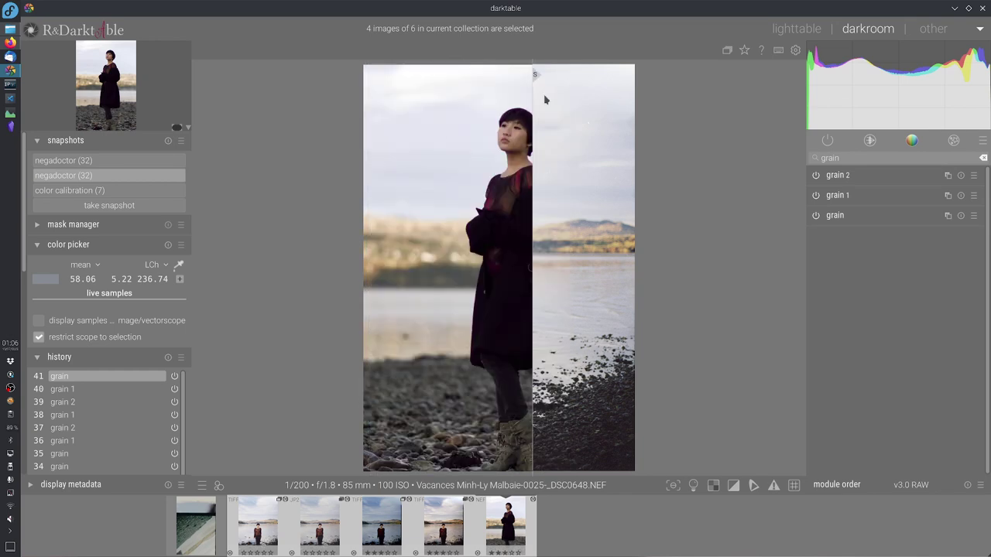
left_click_drag(521, 186, 593, 197)
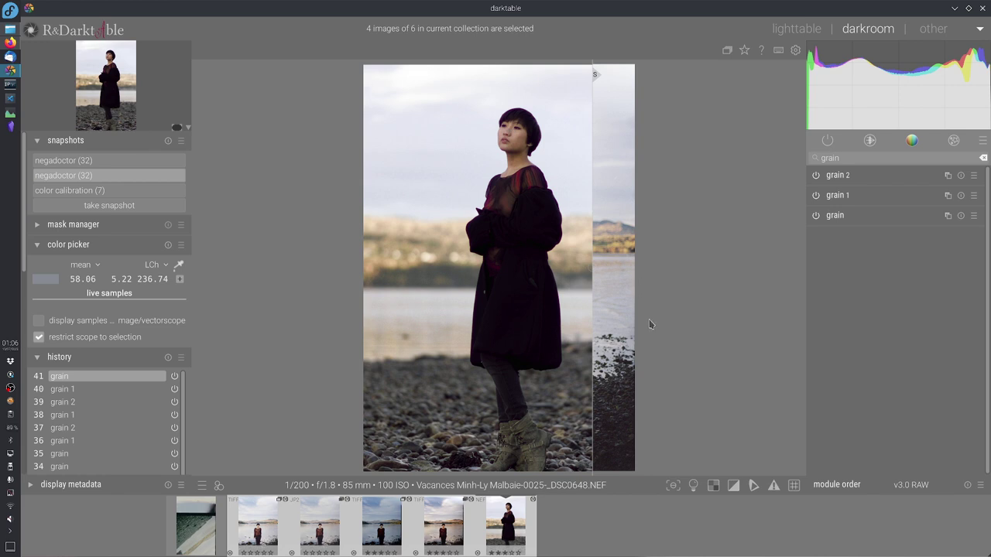
mouse_move(593, 332)
left_mouse_down()
mouse_move(387, 334)
mouse_move(689, 341)
mouse_move(328, 338)
mouse_move(680, 346)
mouse_move(589, 350)
left_mouse_up()
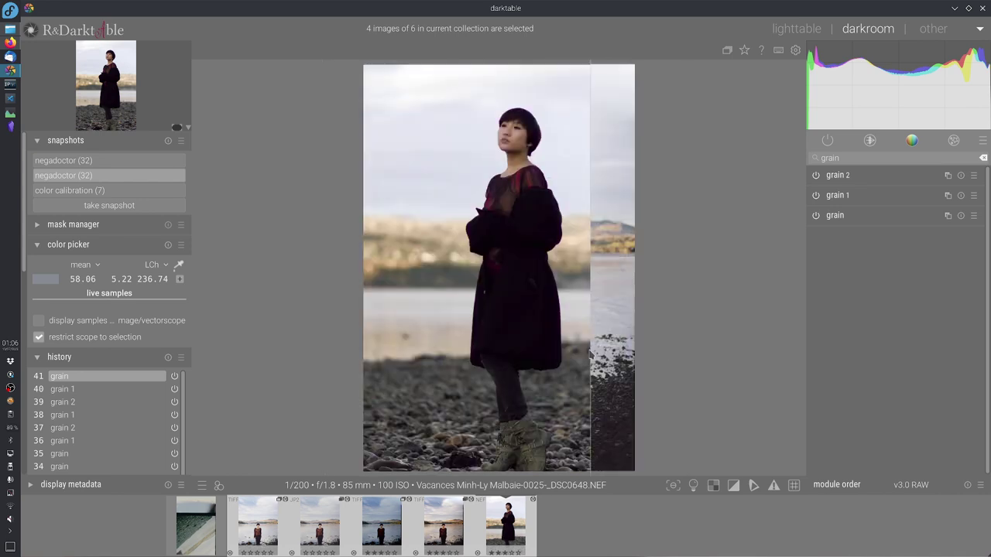
Examine the 4 ways settings of color balance rgb, from global offset to power, while comparing the portrait with the snapshot
left_click(912, 140)
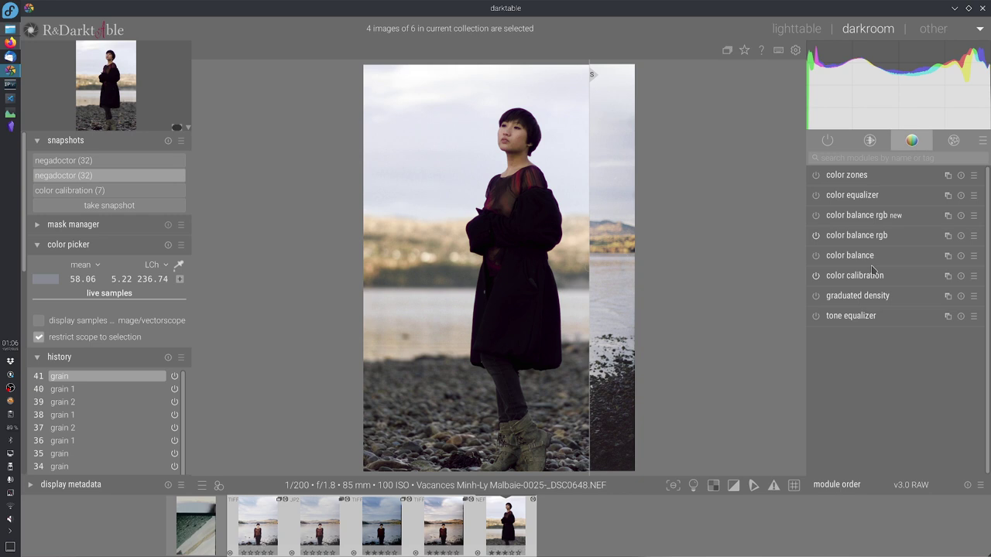
left_click(866, 235)
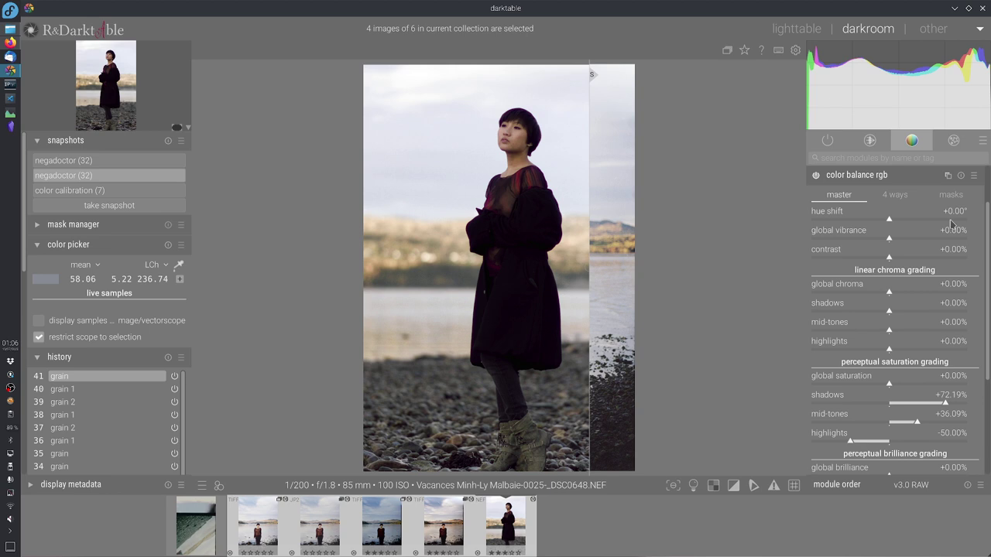
left_click(895, 195)
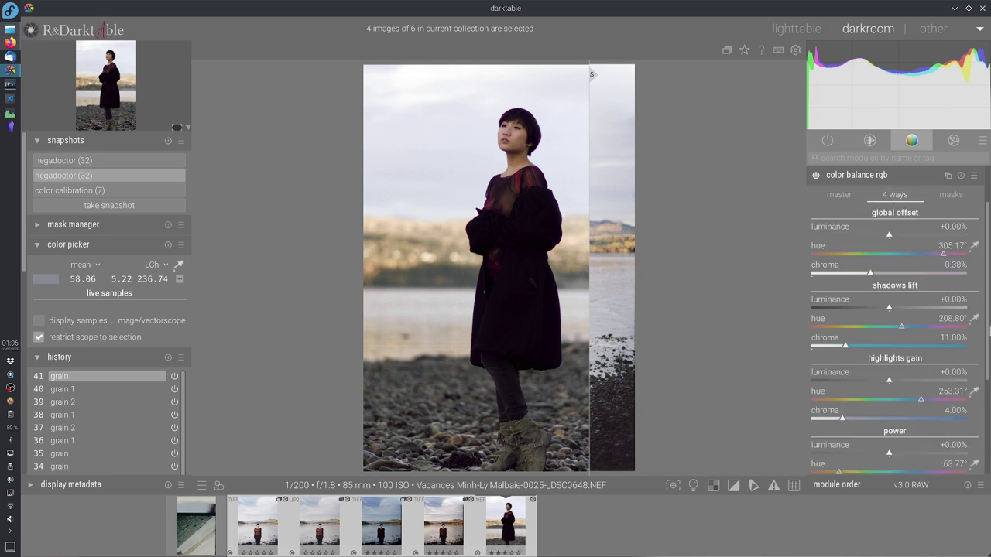
left_click_drag(988, 331, 987, 372)
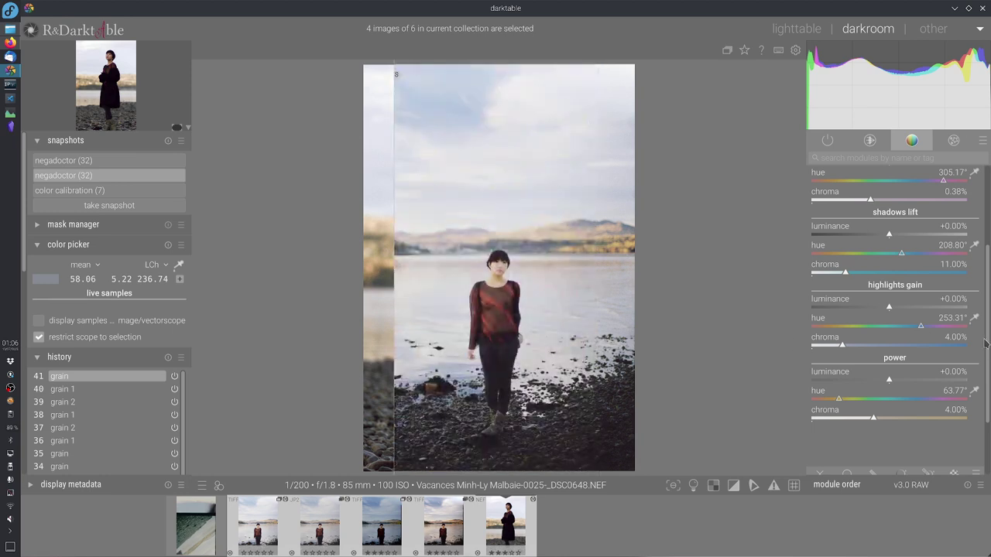
scroll(986, 344, "up", 3)
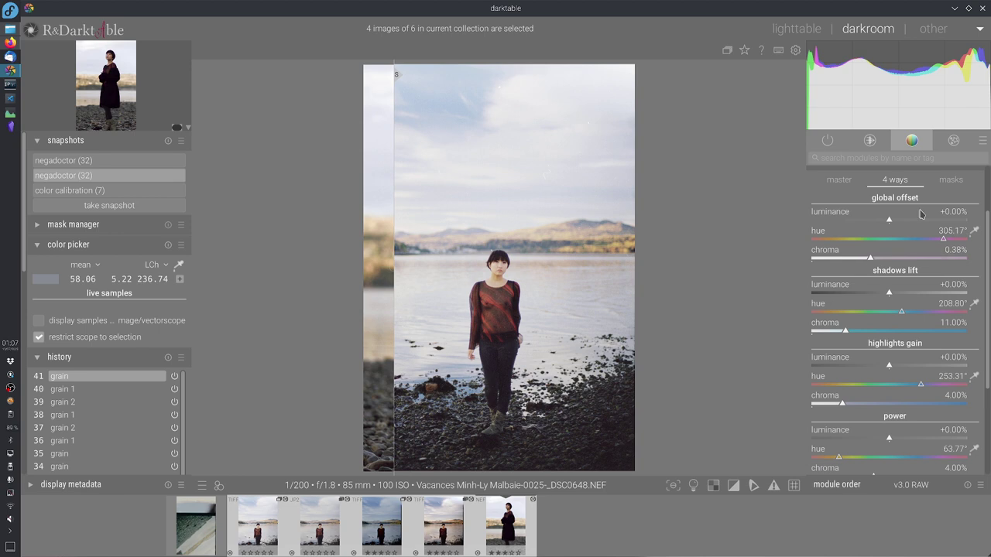
left_click_drag(470, 349, 580, 401)
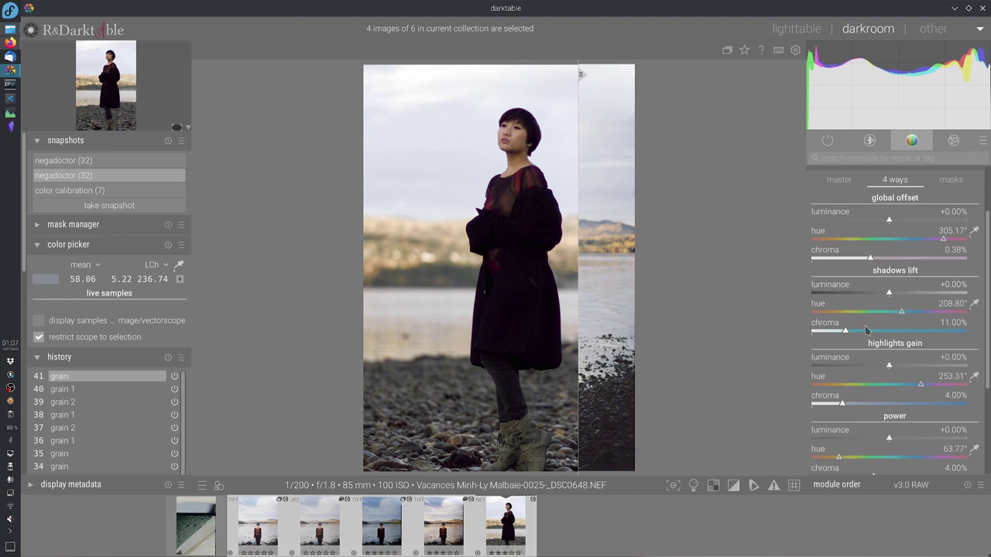
left_click_drag(573, 452, 485, 480)
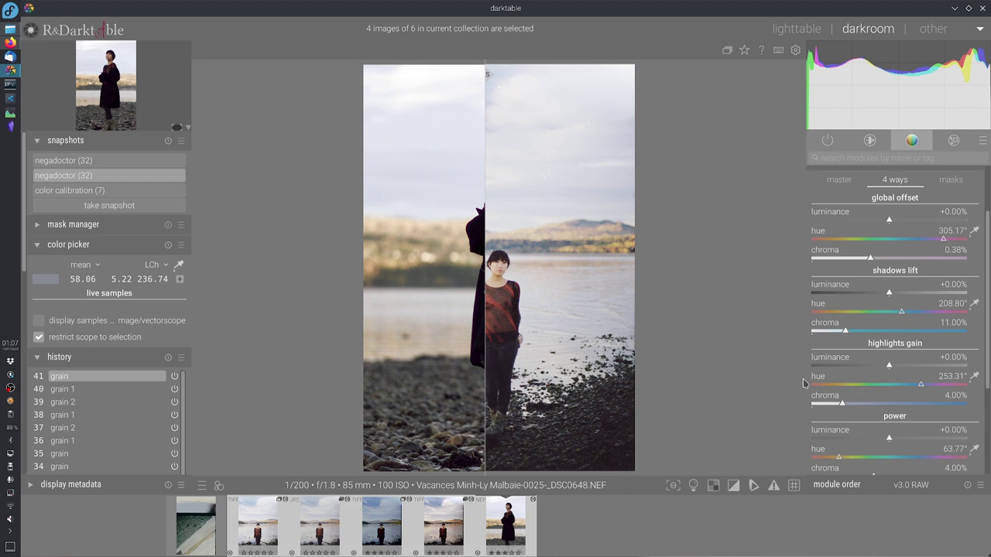
left_click_drag(582, 331, 633, 333)
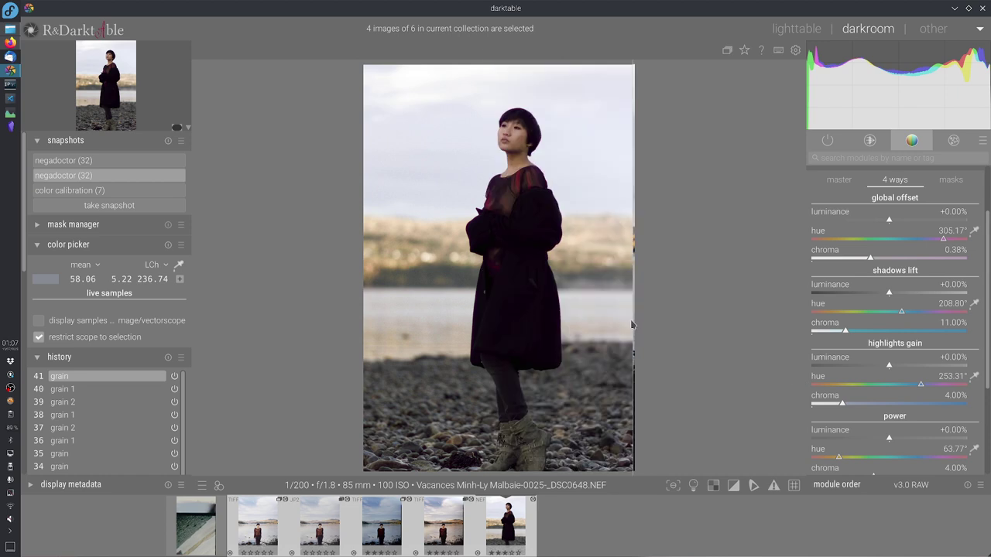
scroll(896, 333, "down", 4)
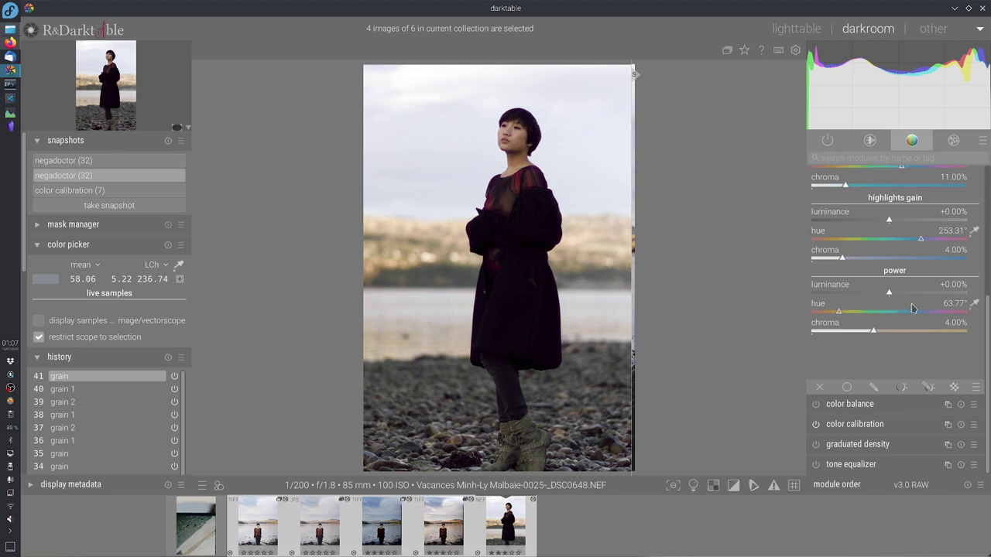
Try the highlights gain chroma at 0% in color balance rgb, and undo that change
left_click_drag(986, 335, 986, 270)
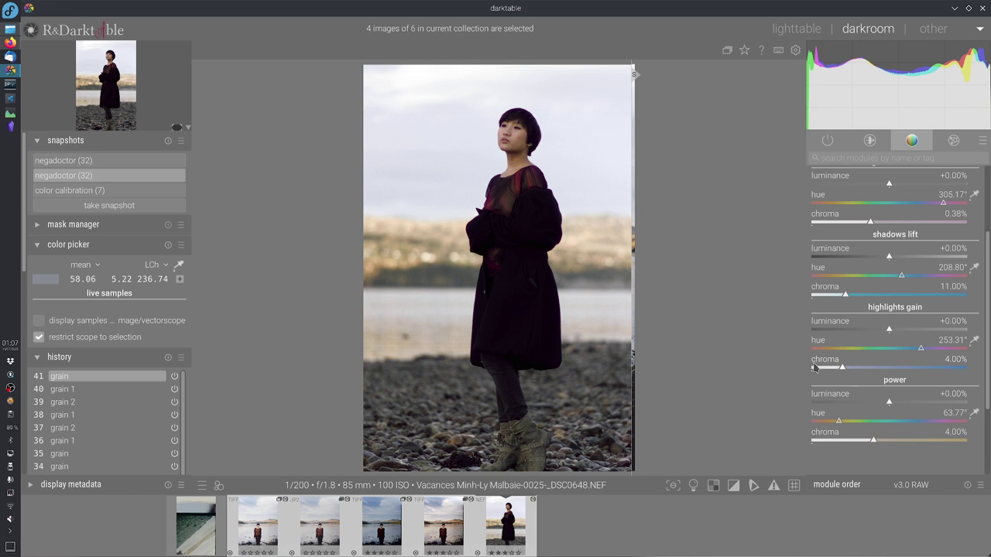
left_click_drag(817, 369, 759, 371)
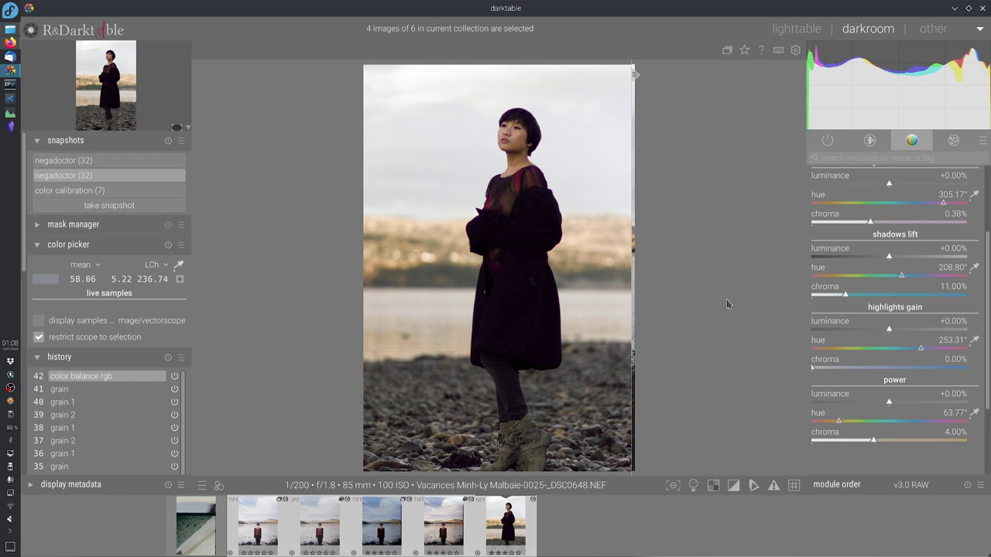
key("ctrl+z")
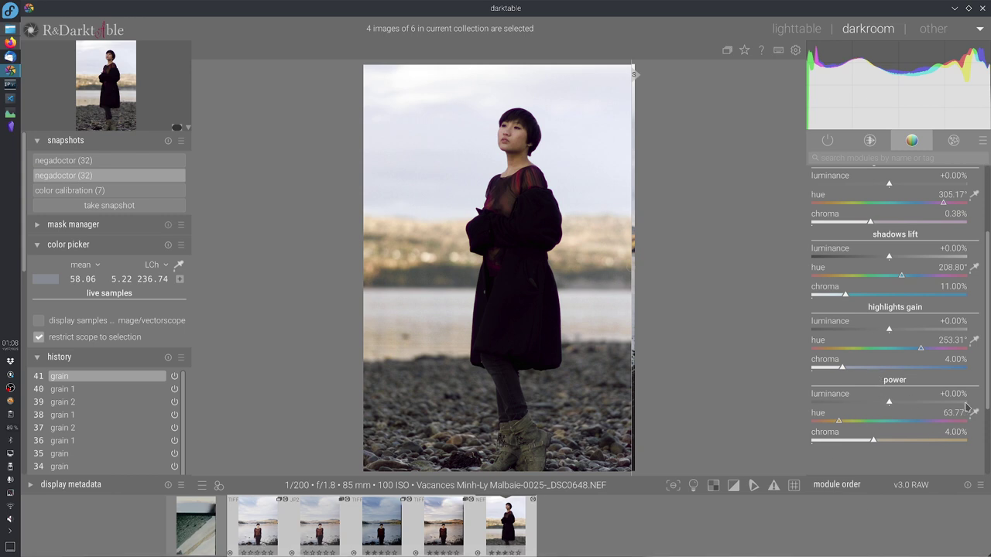
Try the perceptual brilliance highlights in the master settings of color balance rgb at -7.95% and at +5.96%
scroll(898, 388, "up", 2)
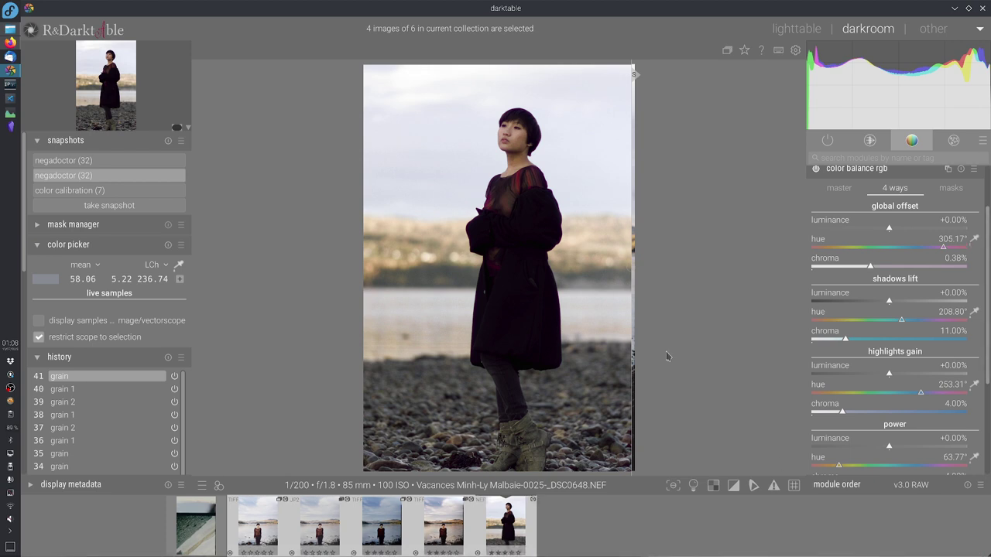
left_click(839, 188)
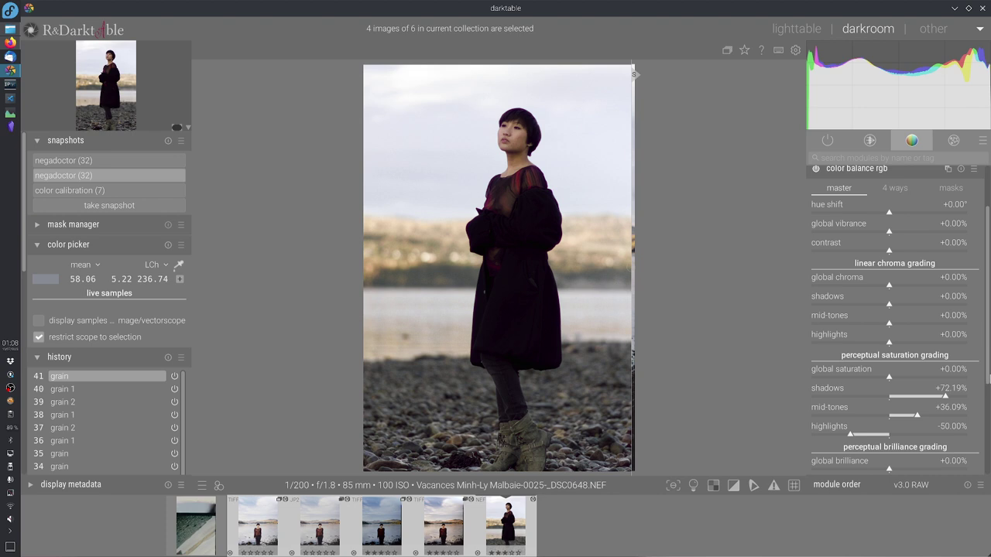
scroll(836, 275, "down", 3)
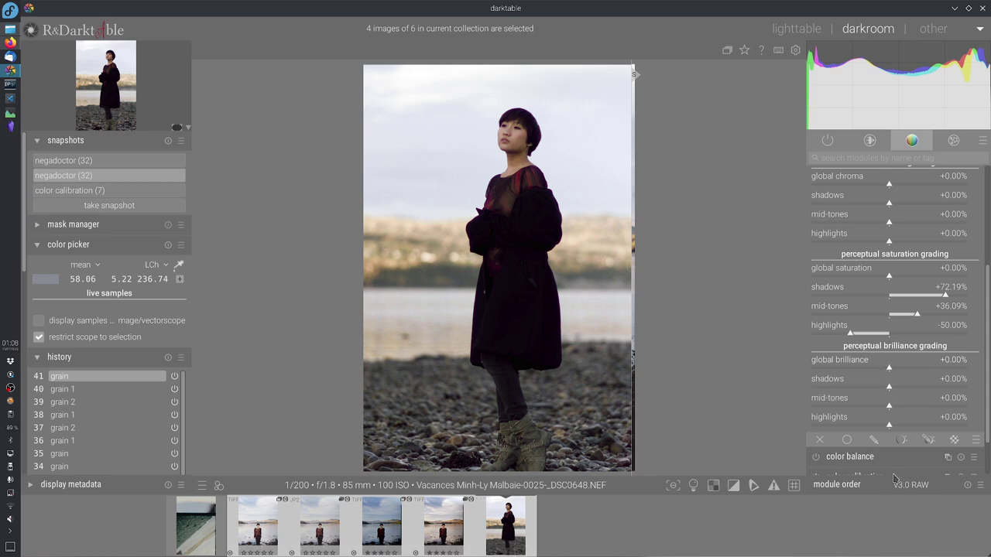
left_click(885, 428)
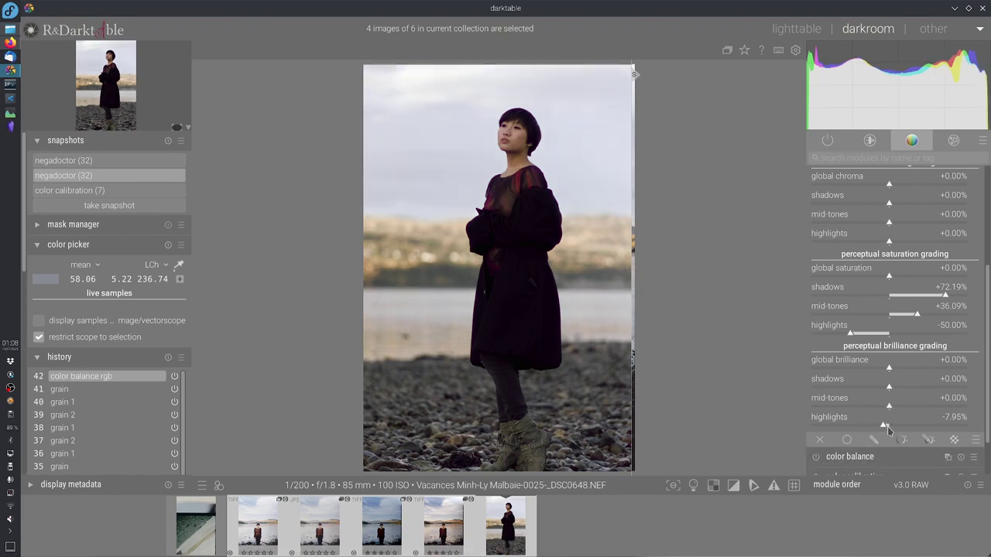
left_click(894, 428)
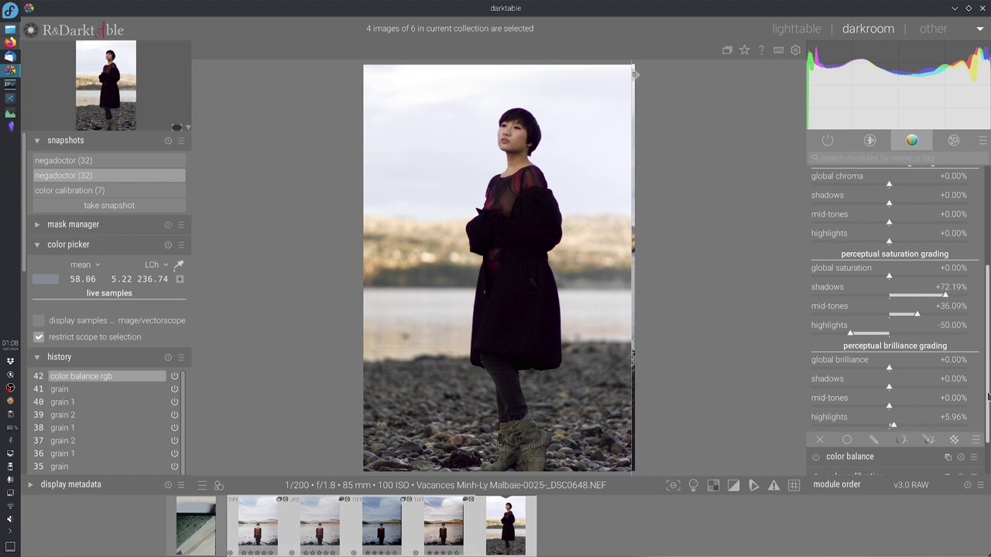
scroll(911, 414, "down", 2)
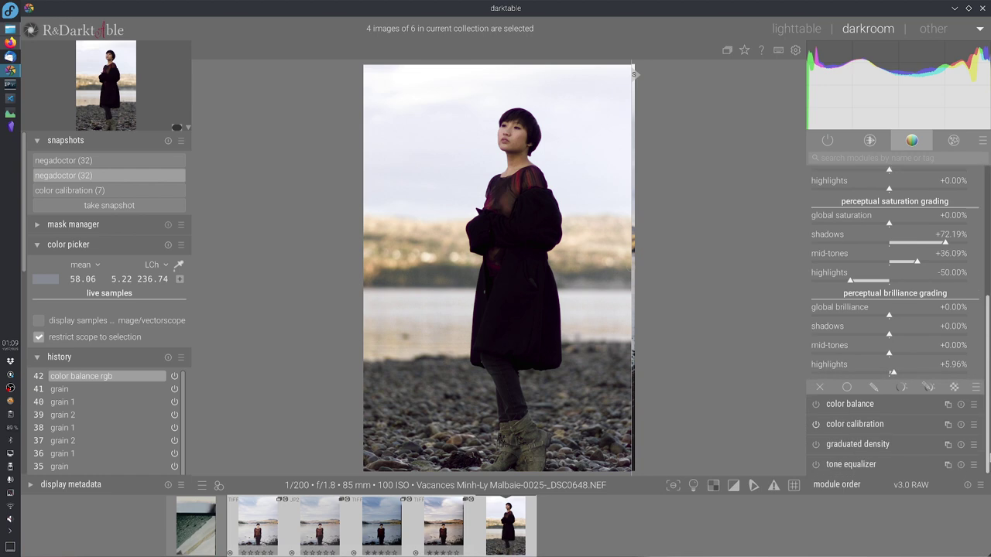
scroll(889, 416, "up", 1)
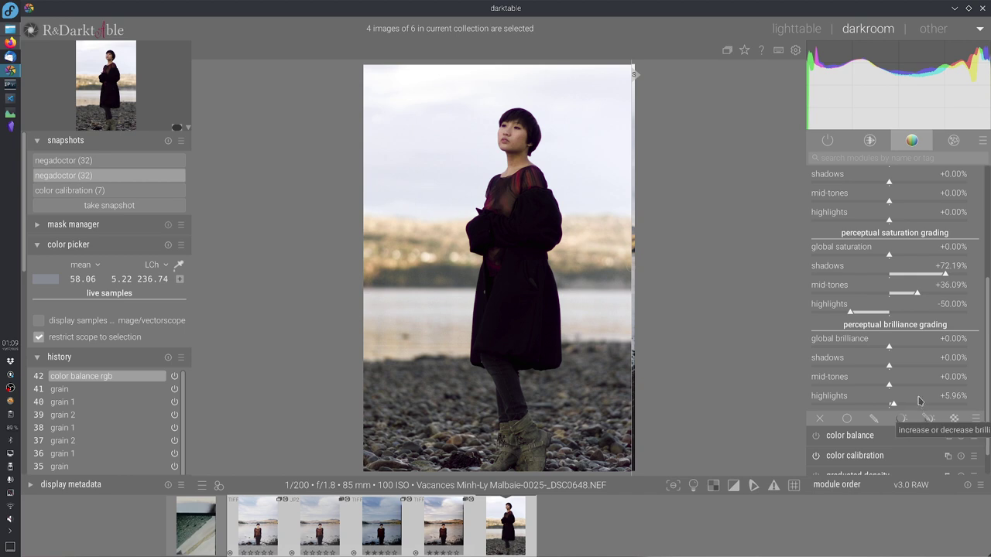
Try the perceptual brilliance highlights at +88.74%, +100%, +22.85% and +7.62%, and reset them to 0%
left_click_drag(902, 406, 959, 407)
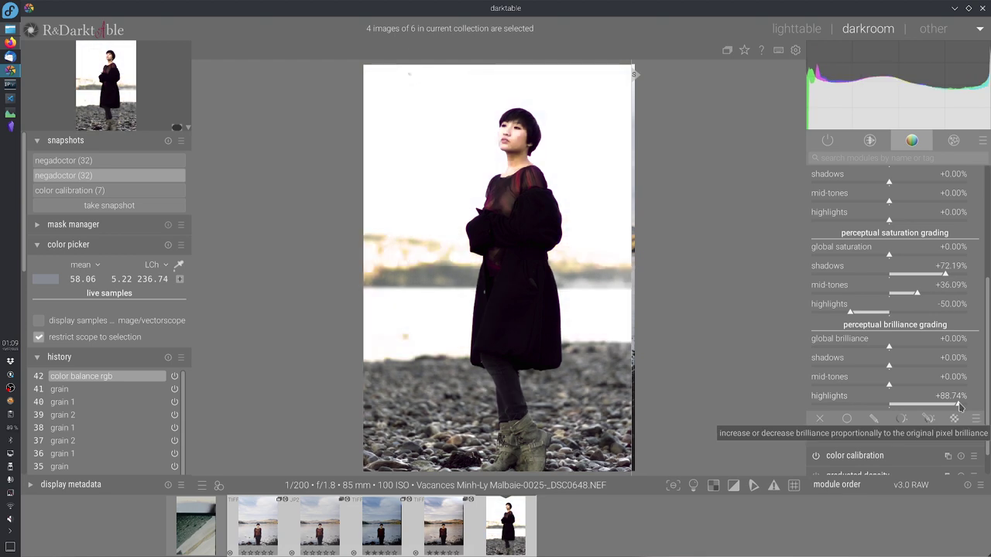
left_click_drag(960, 408, 978, 416)
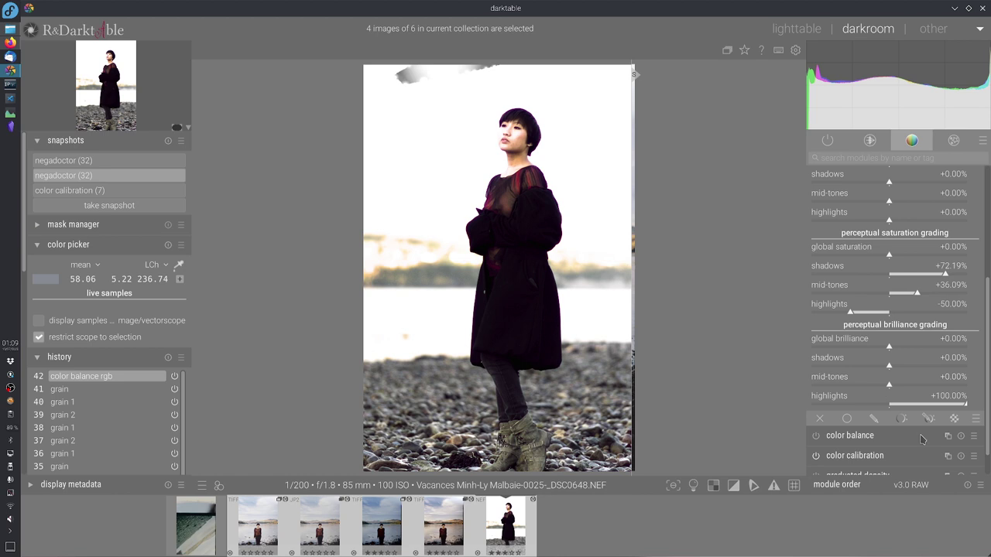
left_click(907, 403)
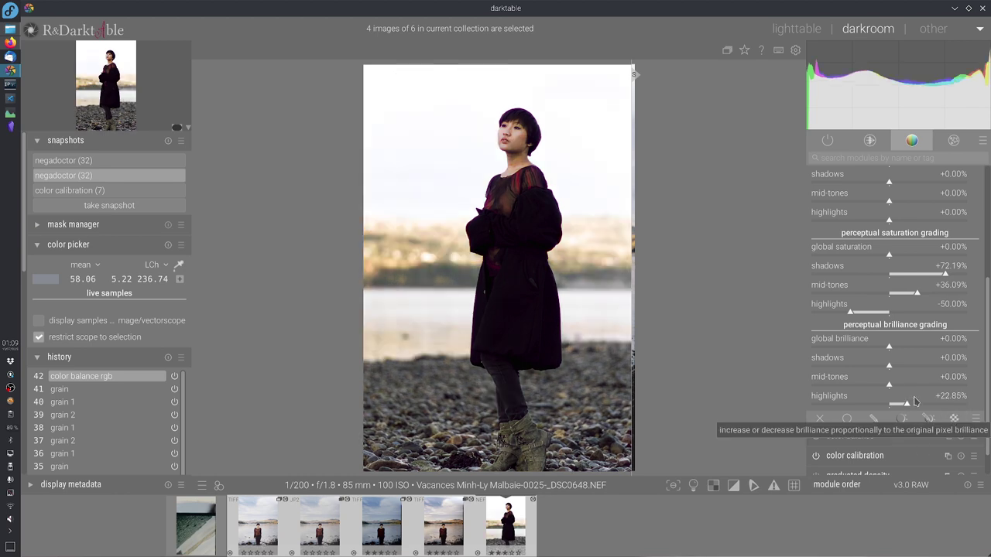
double_click(906, 401)
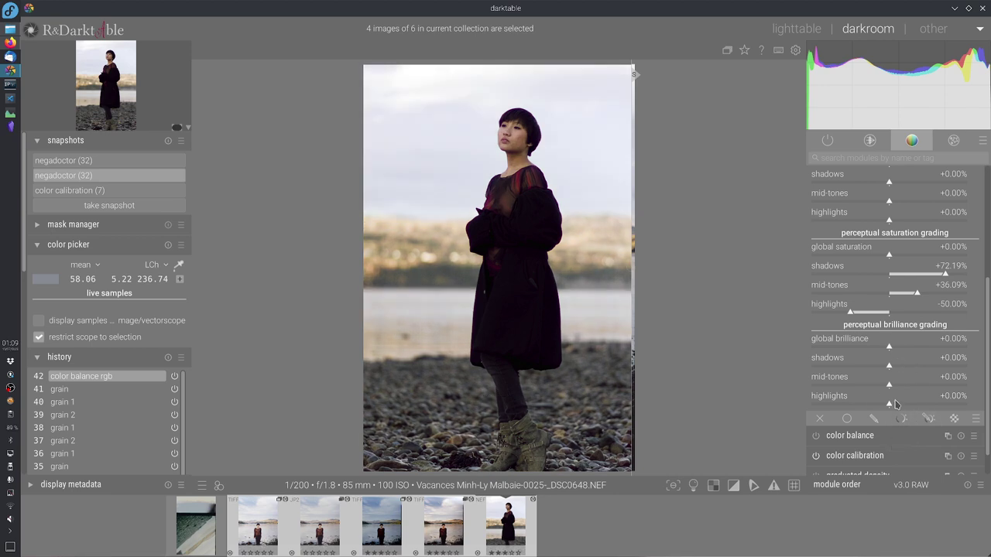
left_click(894, 404)
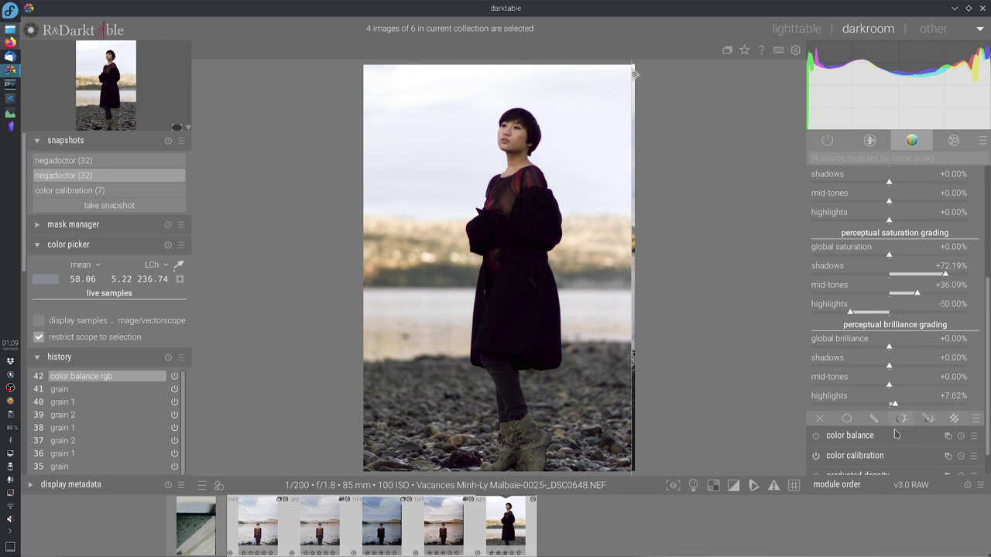
double_click(926, 404)
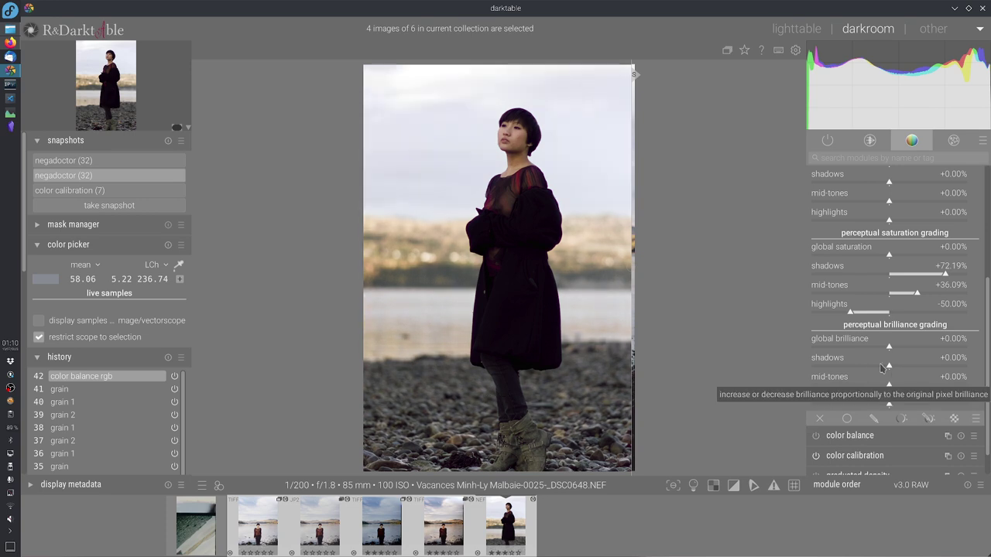
Try perceptual brilliance shadows at -11.26% and mid-tones at +6.29%, and reset both to 0%
left_click(881, 367)
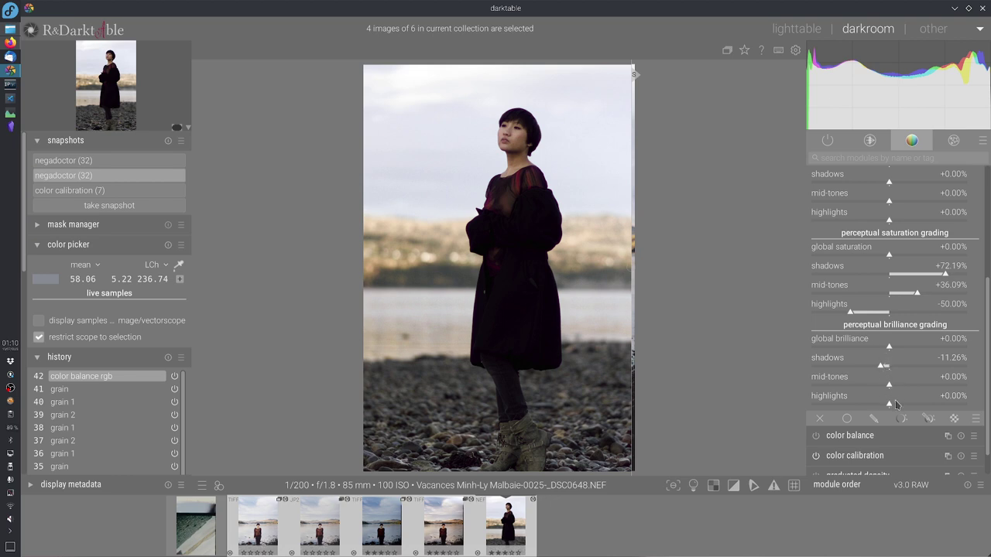
left_click(895, 388)
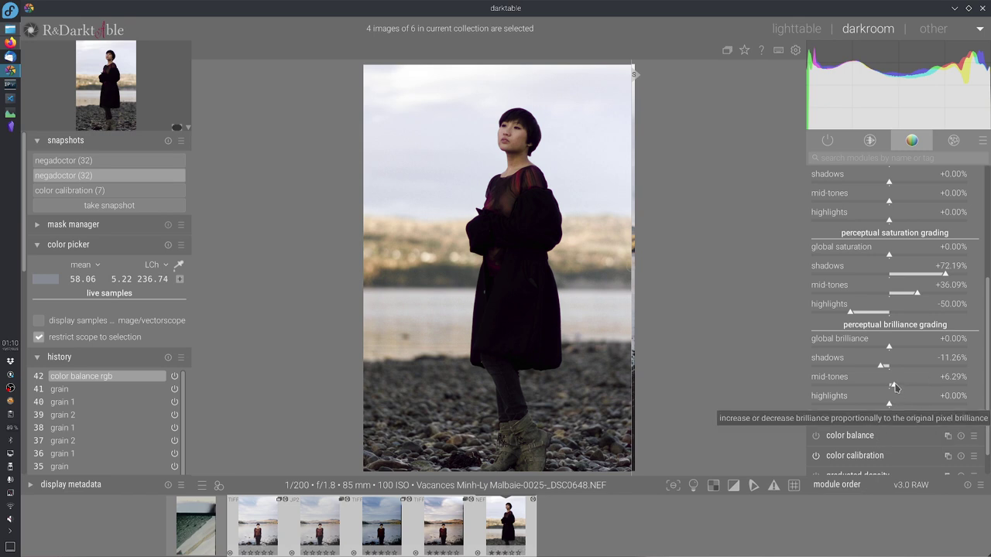
double_click(894, 386)
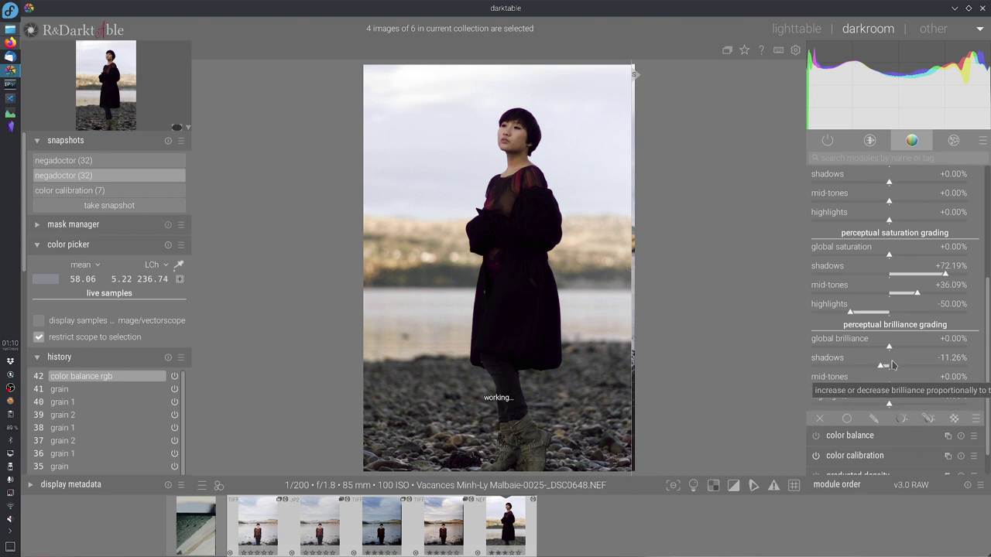
double_click(892, 364)
scroll(988, 333, "up", 1)
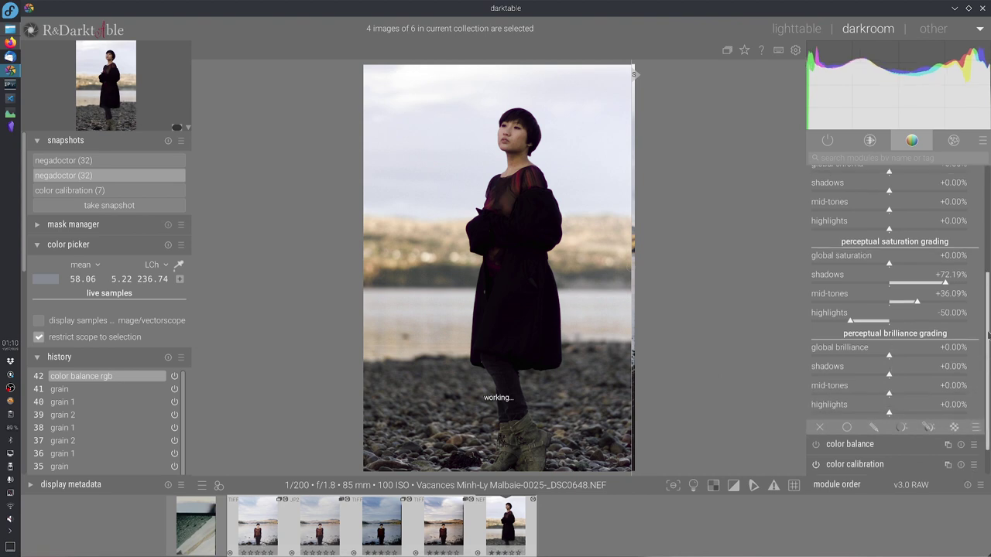
Set the highlights gain luminance to +26.49% in the 4 ways settings of color balance rgb, and compare the portrait with the snapshot
scroll(988, 333, "up", 5)
left_click(895, 223)
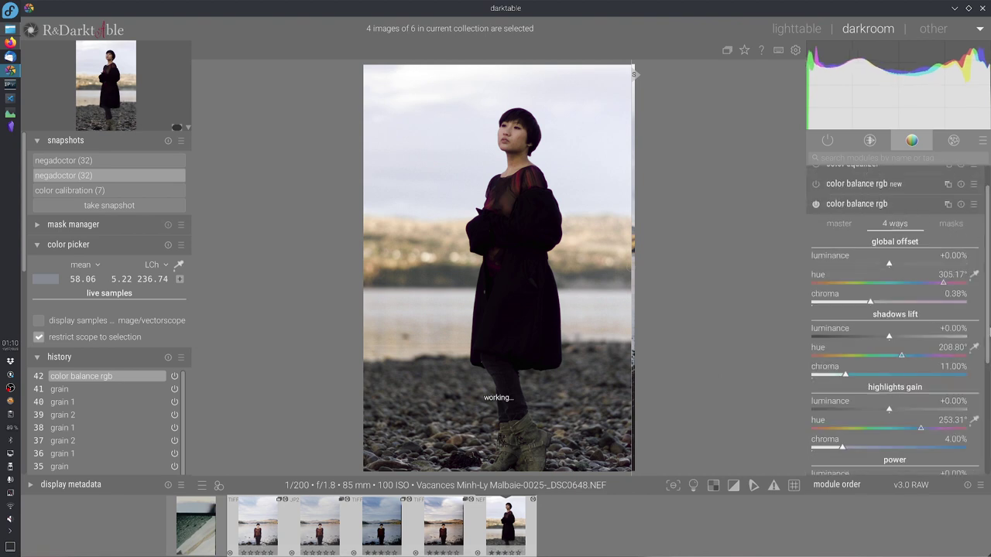
scroll(988, 333, "down", 3)
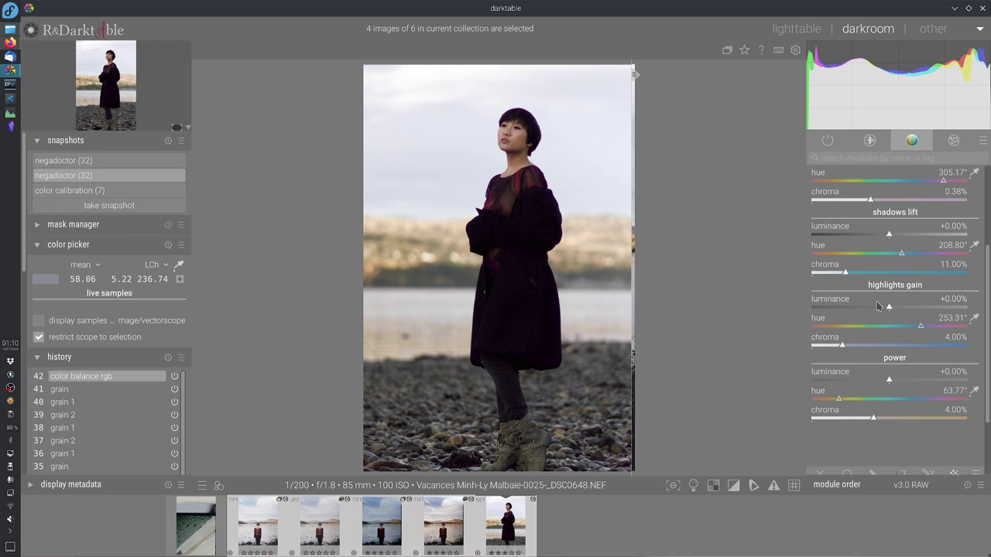
scroll(878, 308, "down", 2)
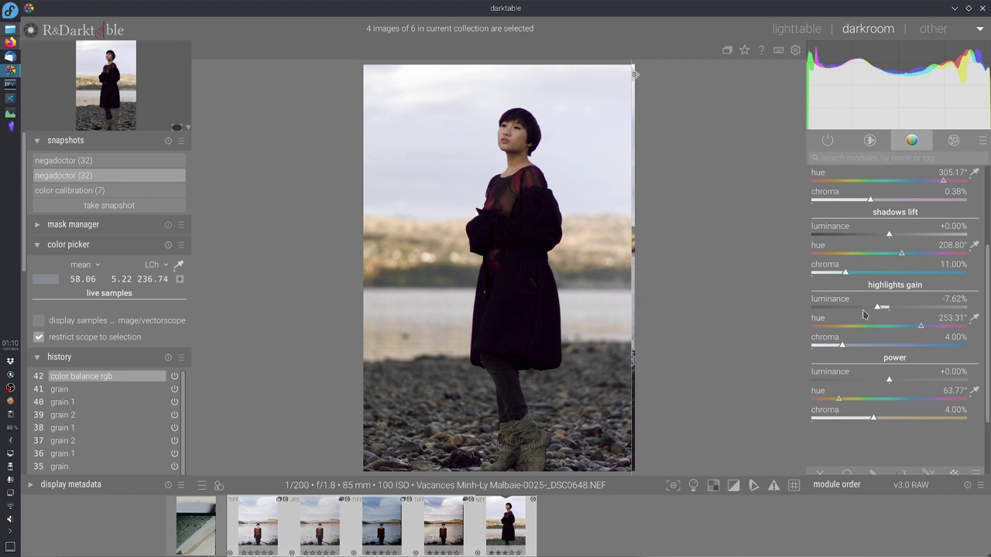
left_click(862, 310)
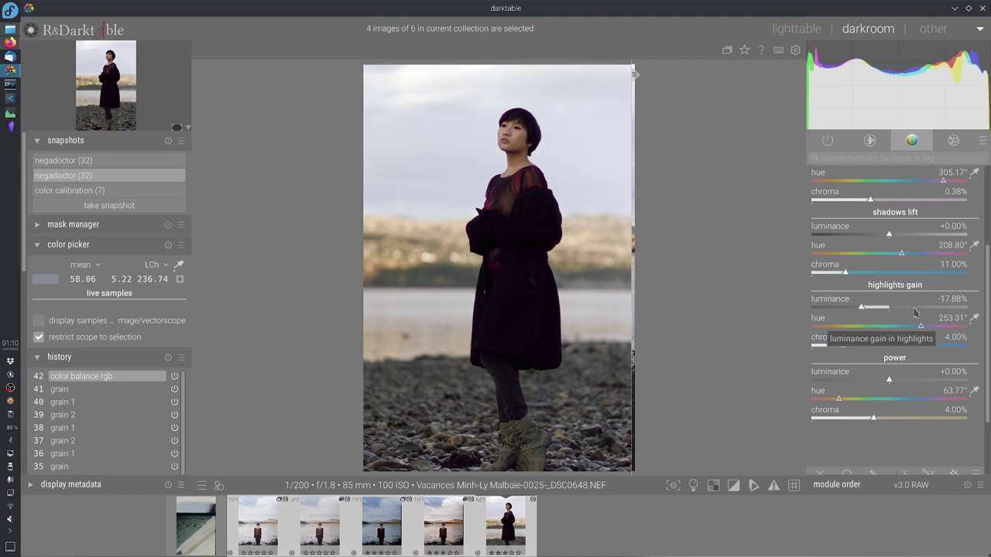
left_click(954, 309)
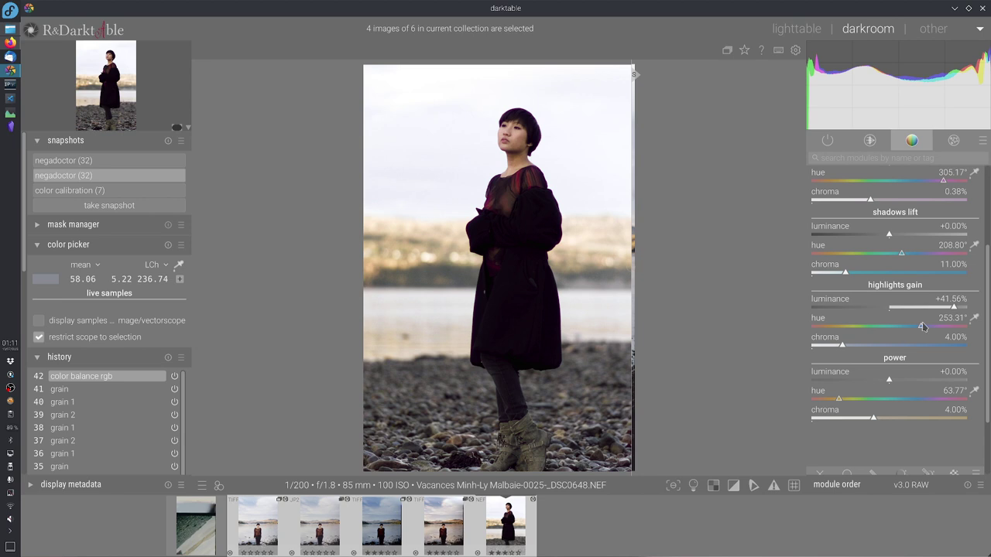
left_click(933, 307)
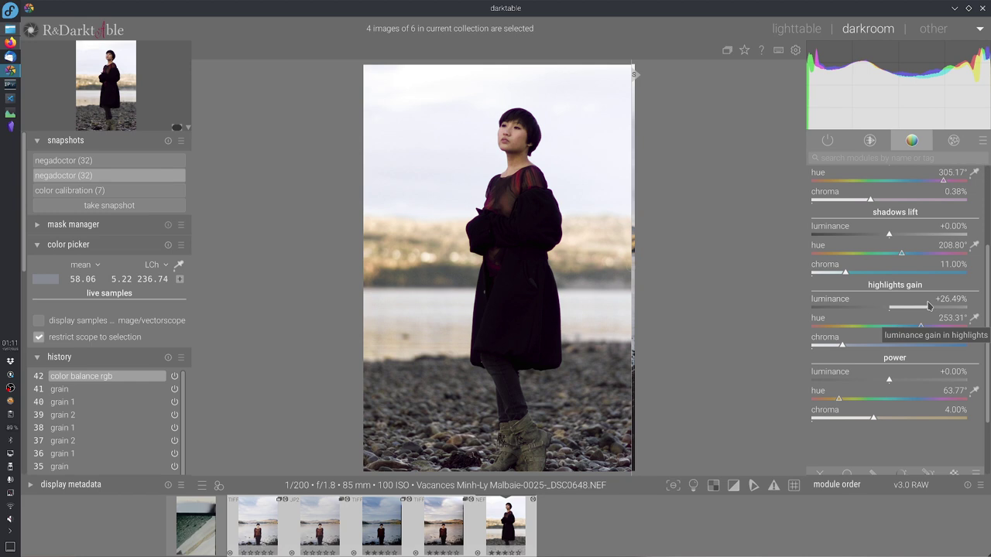
left_click_drag(633, 416, 446, 422)
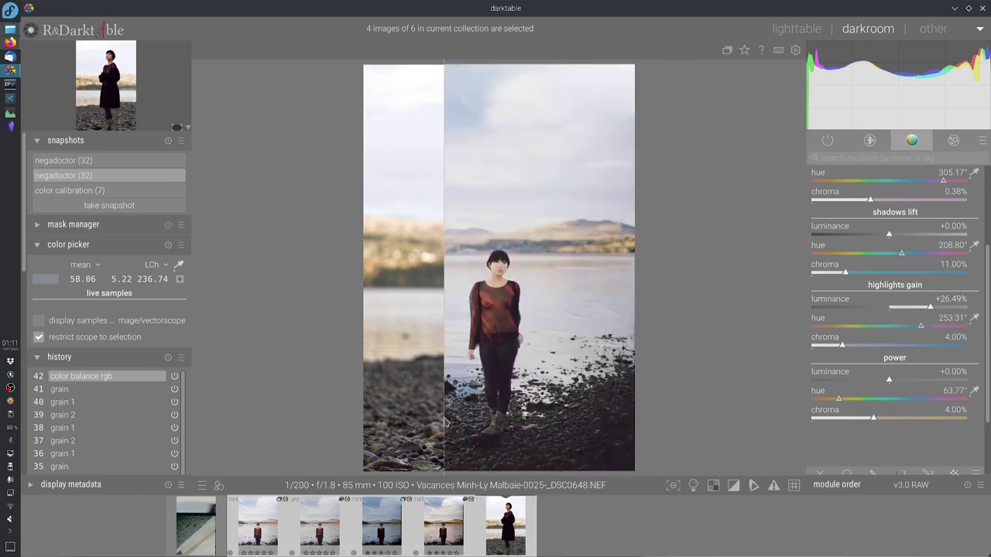